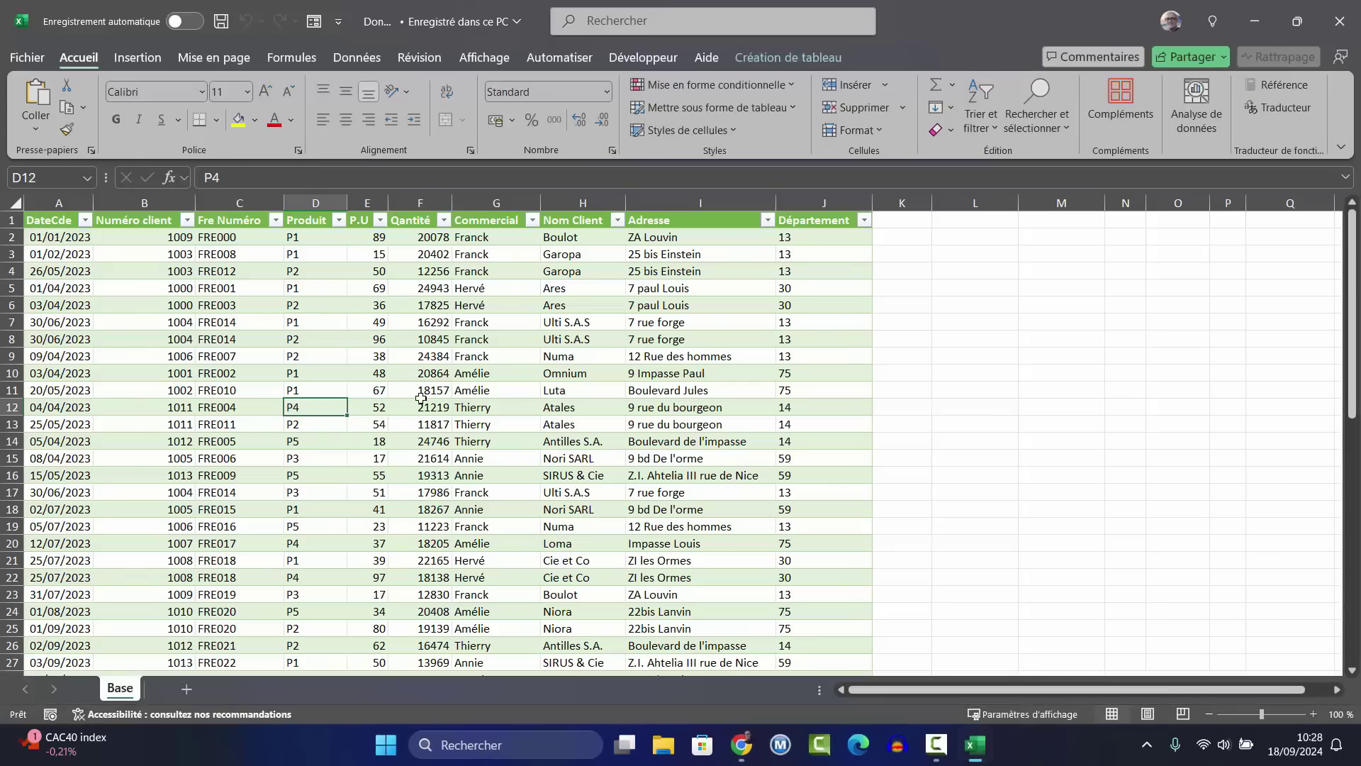
# Examine the Base table's columns in the Données workbook and the Département and Ville columns in the Villes workbook.
pyautogui.click(420, 391)
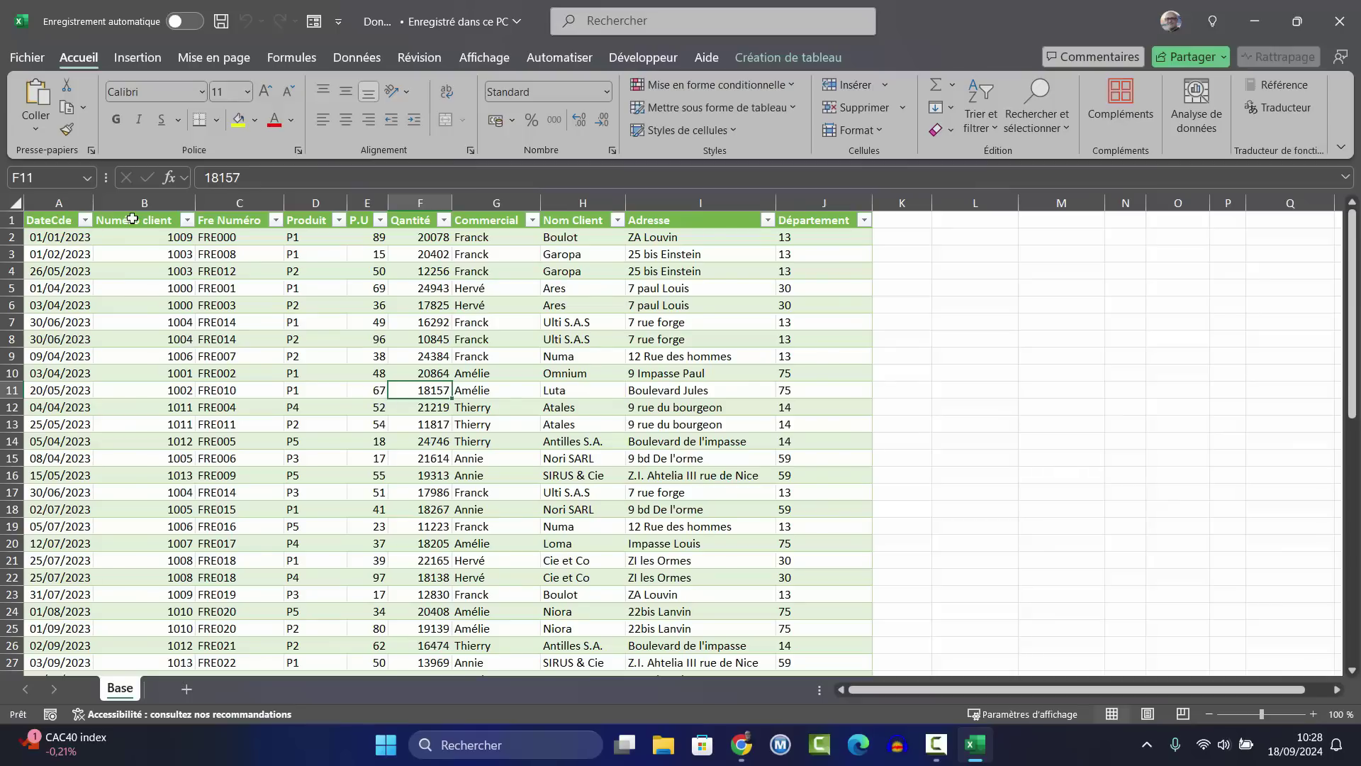
pyautogui.click(806, 220)
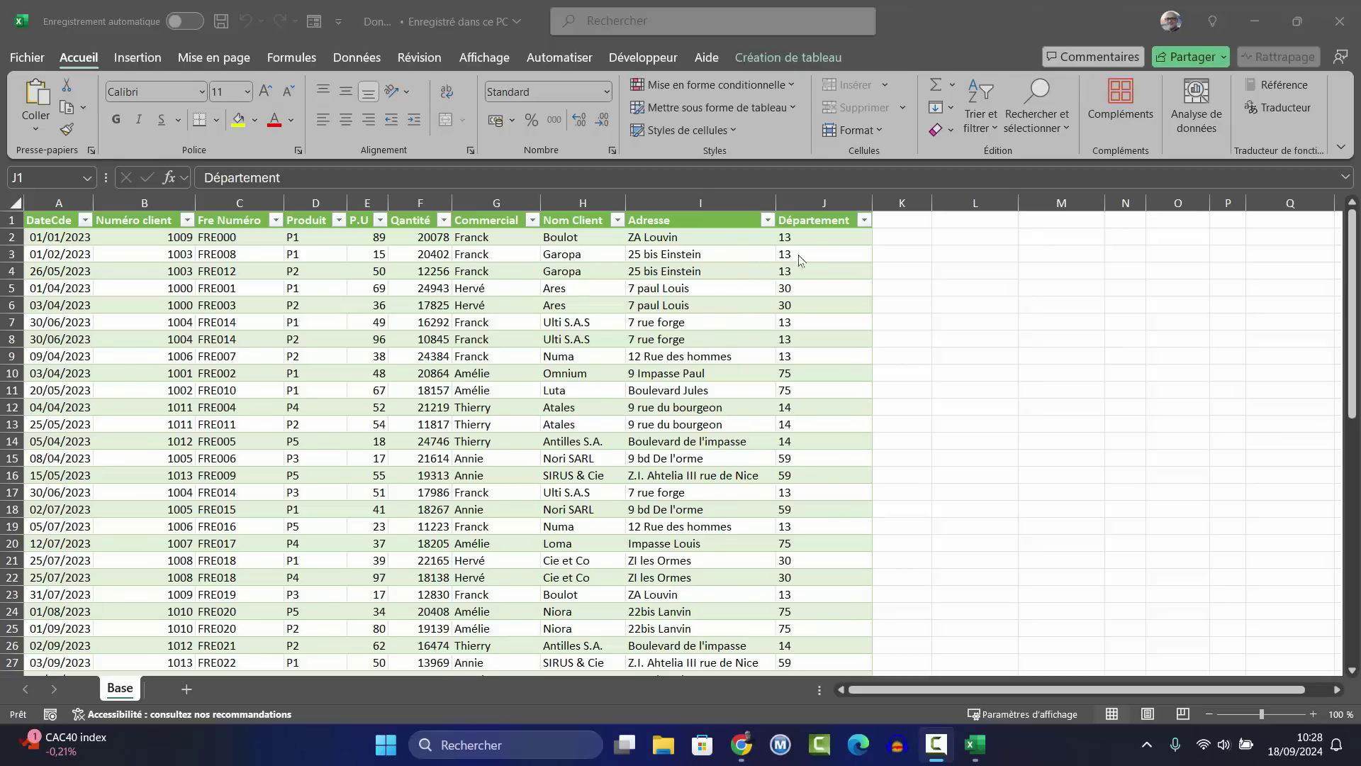
pyautogui.click(1255, 21)
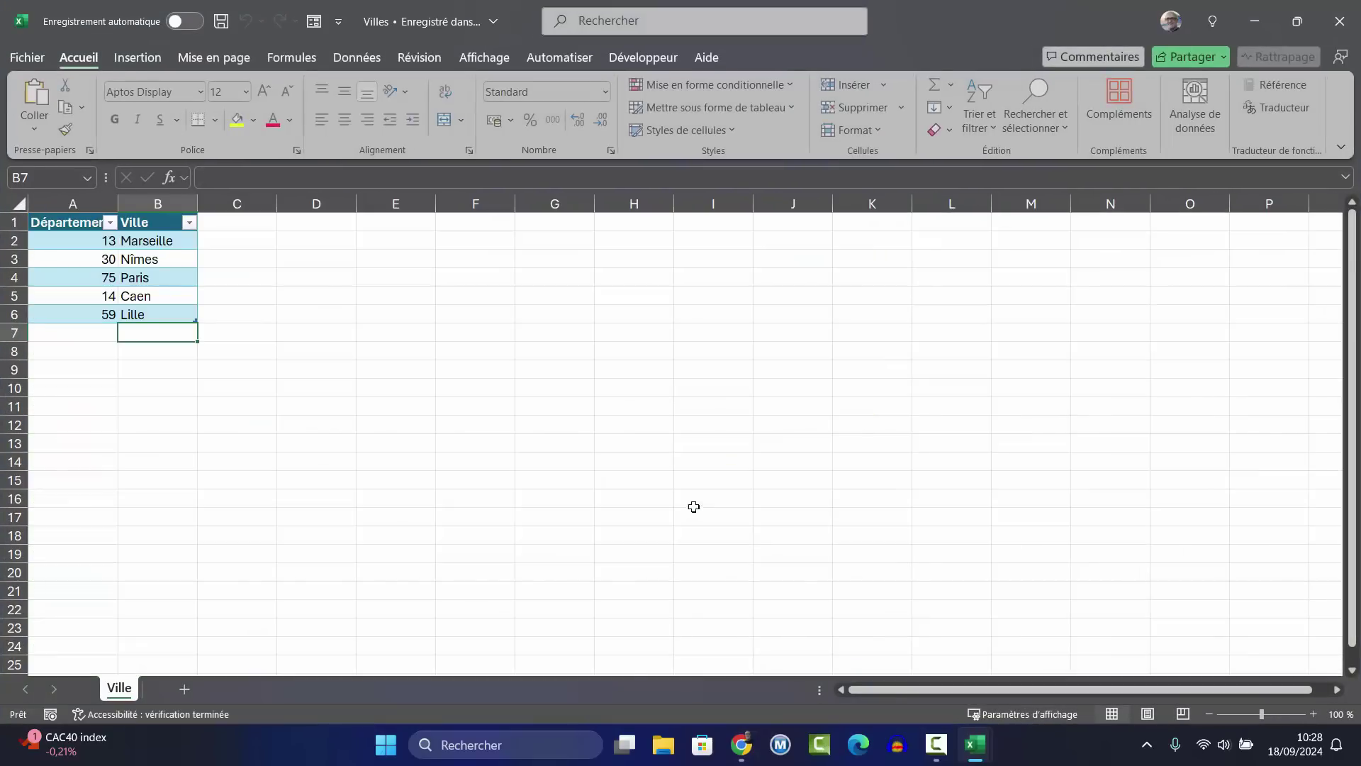
pyautogui.click(432, 433)
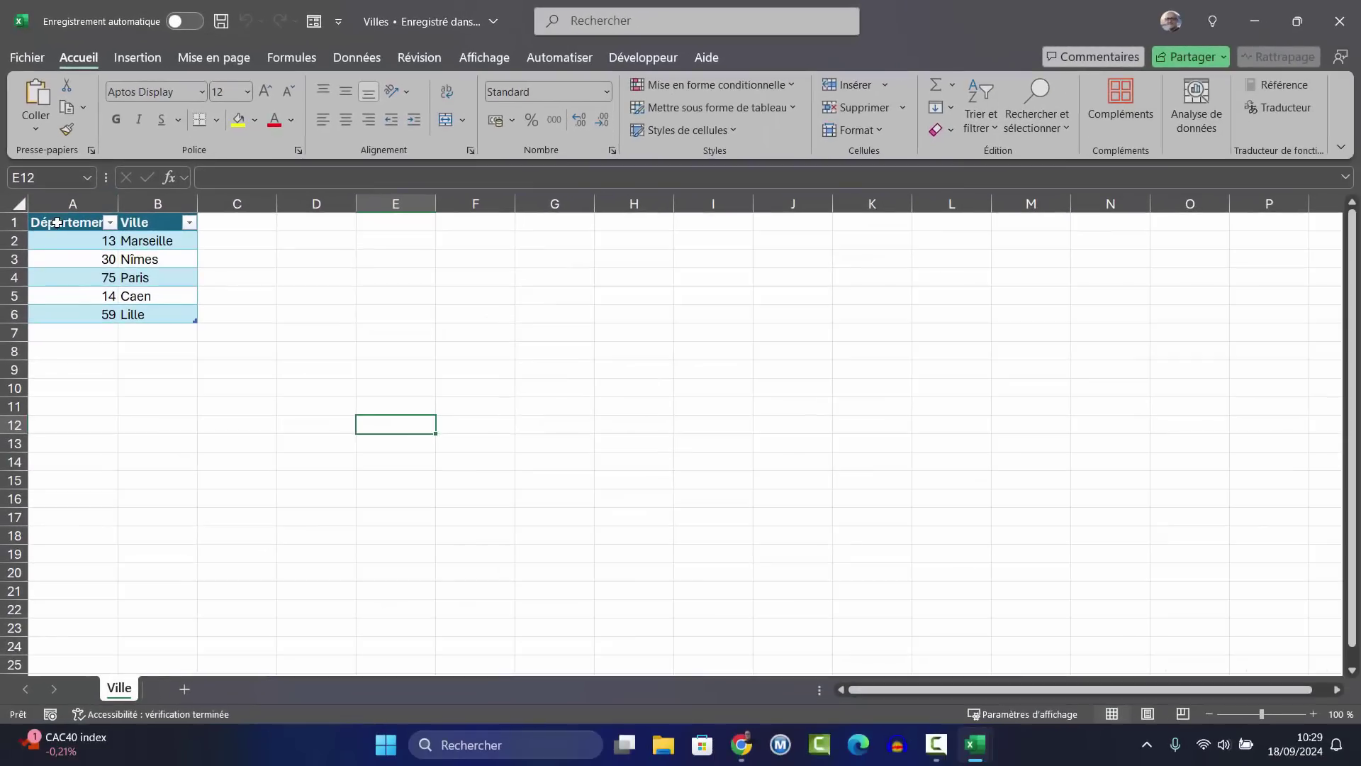
pyautogui.click(57, 223)
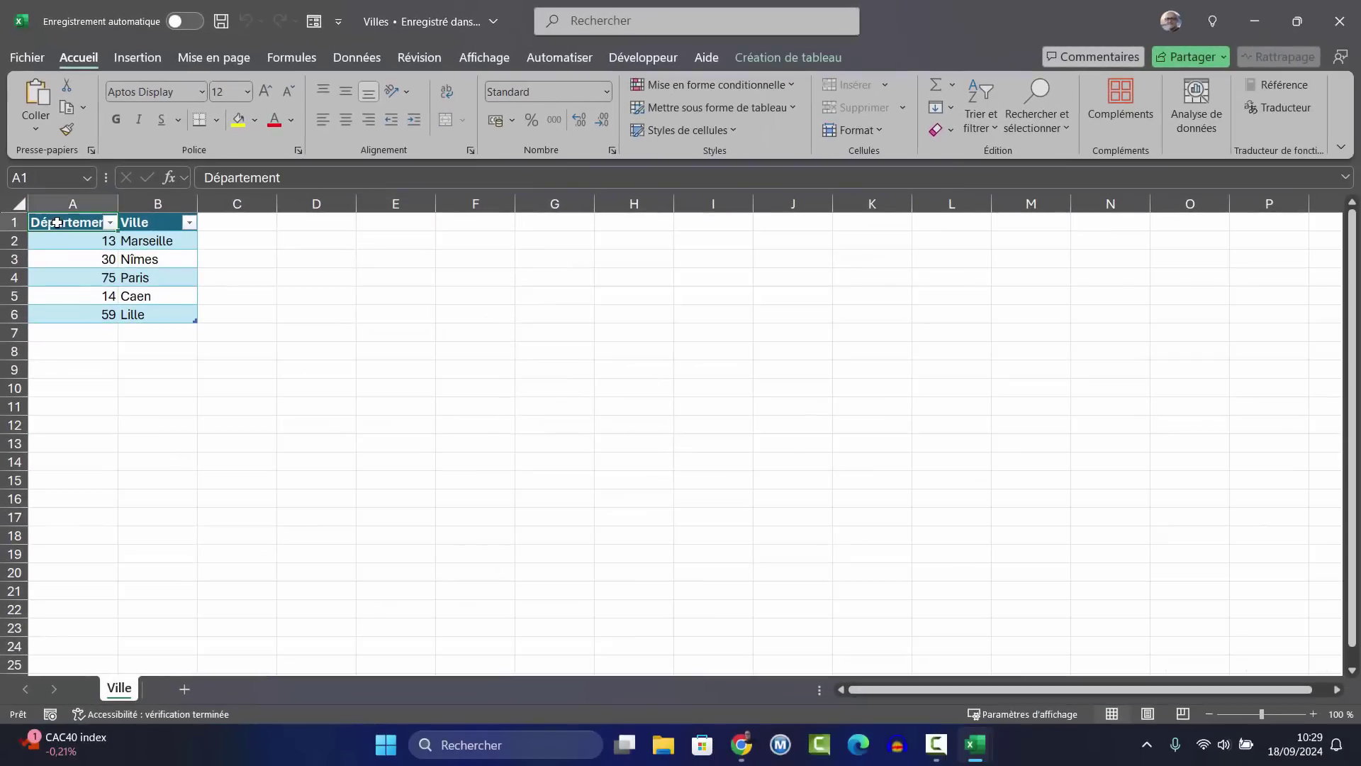
pyautogui.click(126, 222)
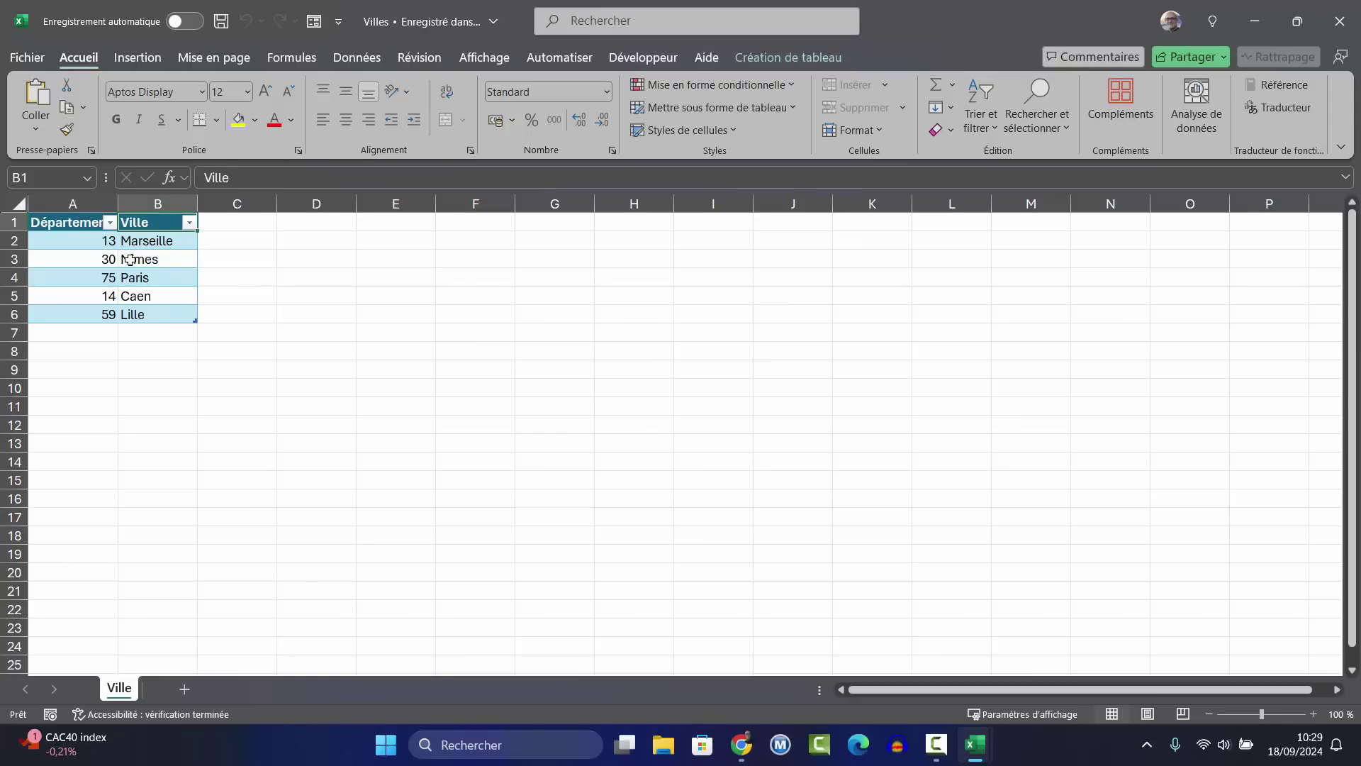
# Close the Villes and Données workbooks and launch Power BI Desktop.
pyautogui.click(1339, 23)
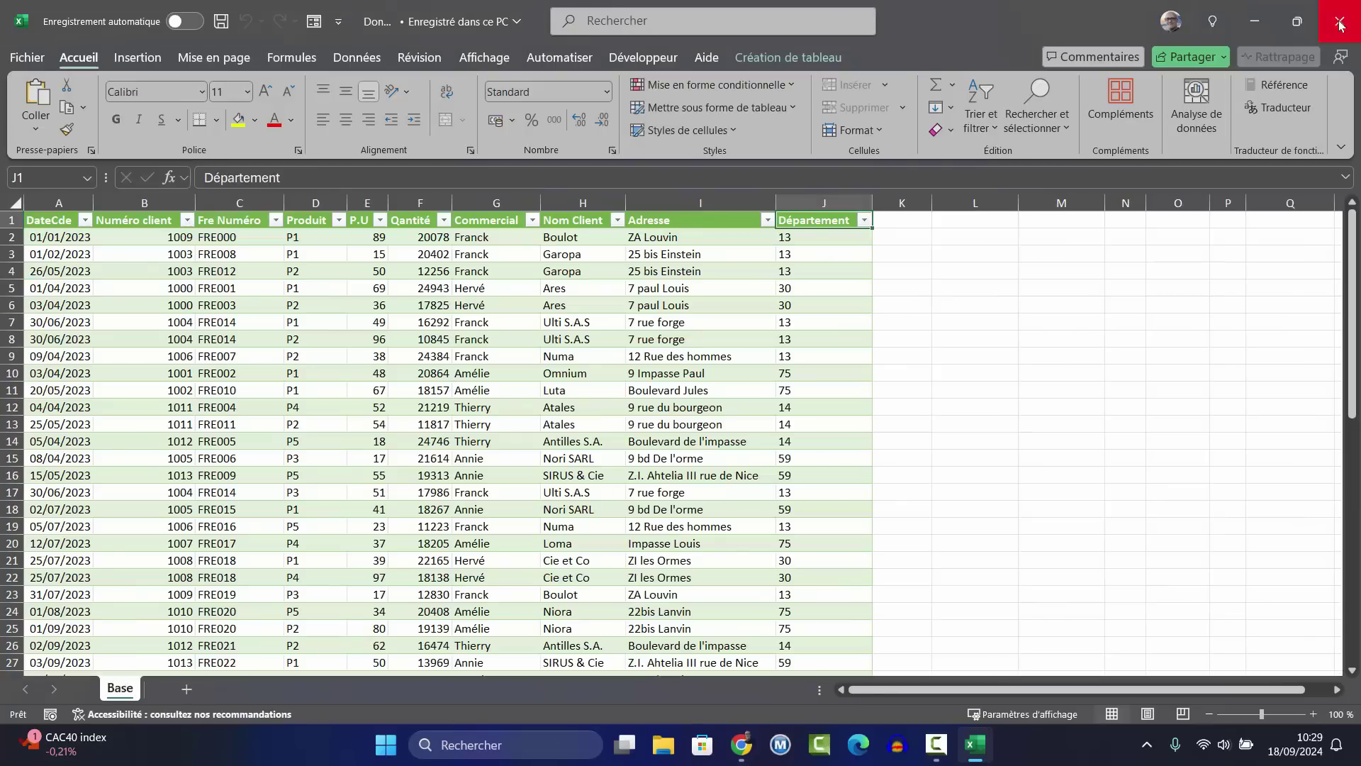
pyautogui.click(1340, 23)
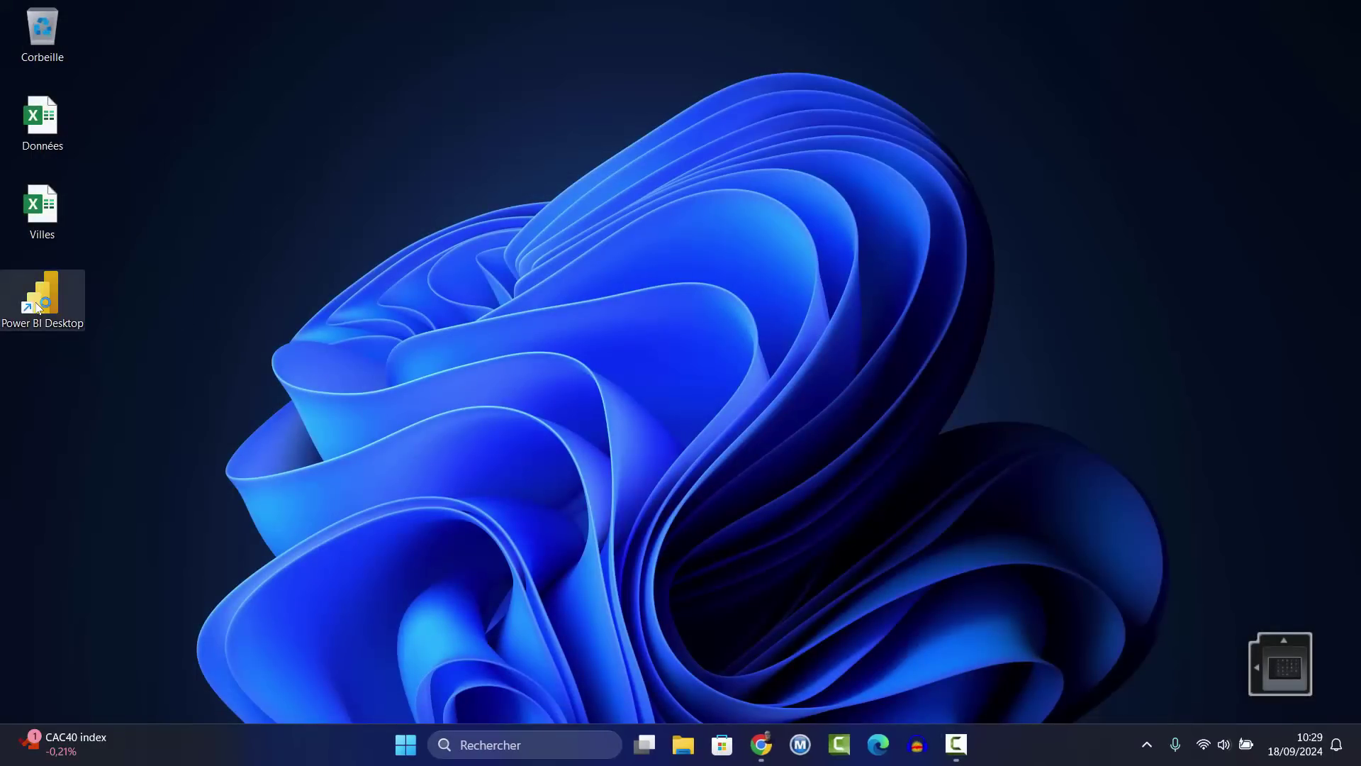
pyautogui.doubleClick(37, 305)
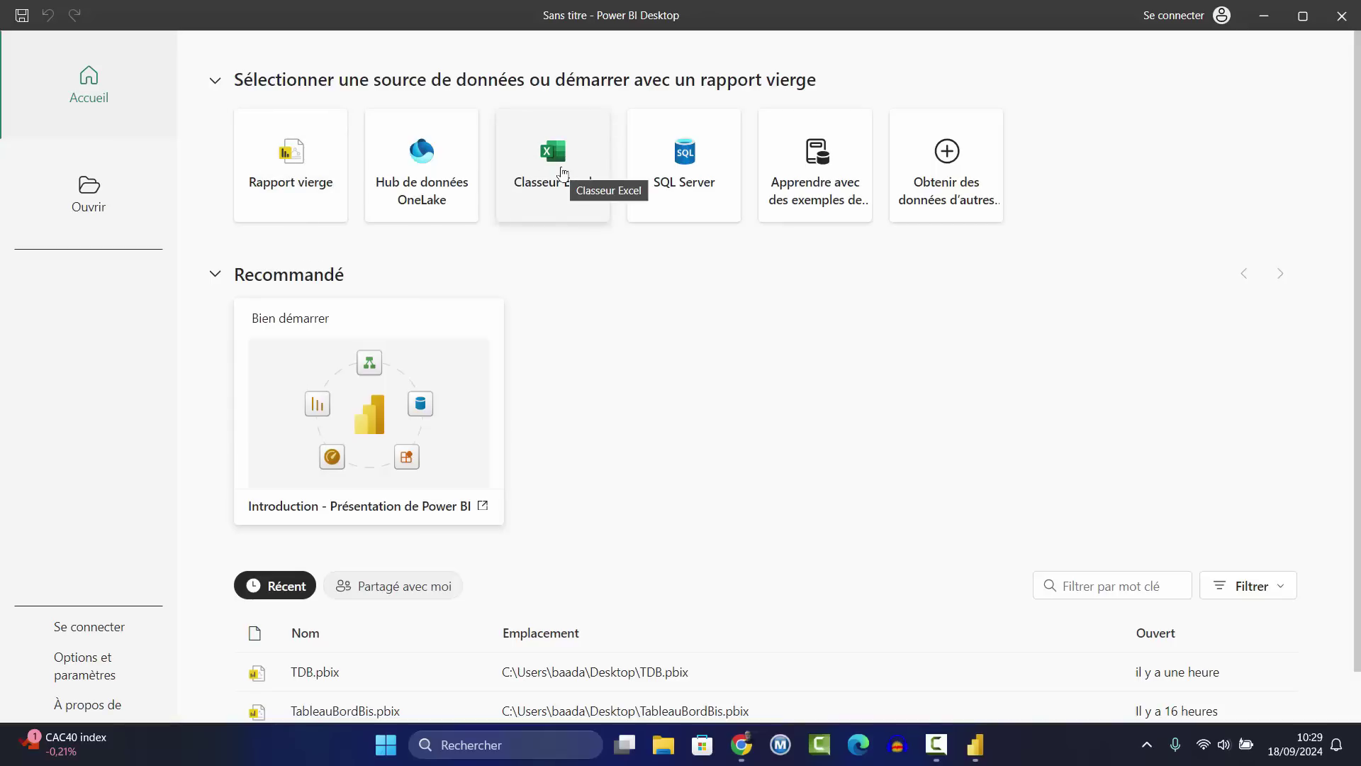
# Connect to the Données Excel workbook on the desktop, select its Base sheet and open it for transformation in the Power Query Editor.
pyautogui.click(563, 173)
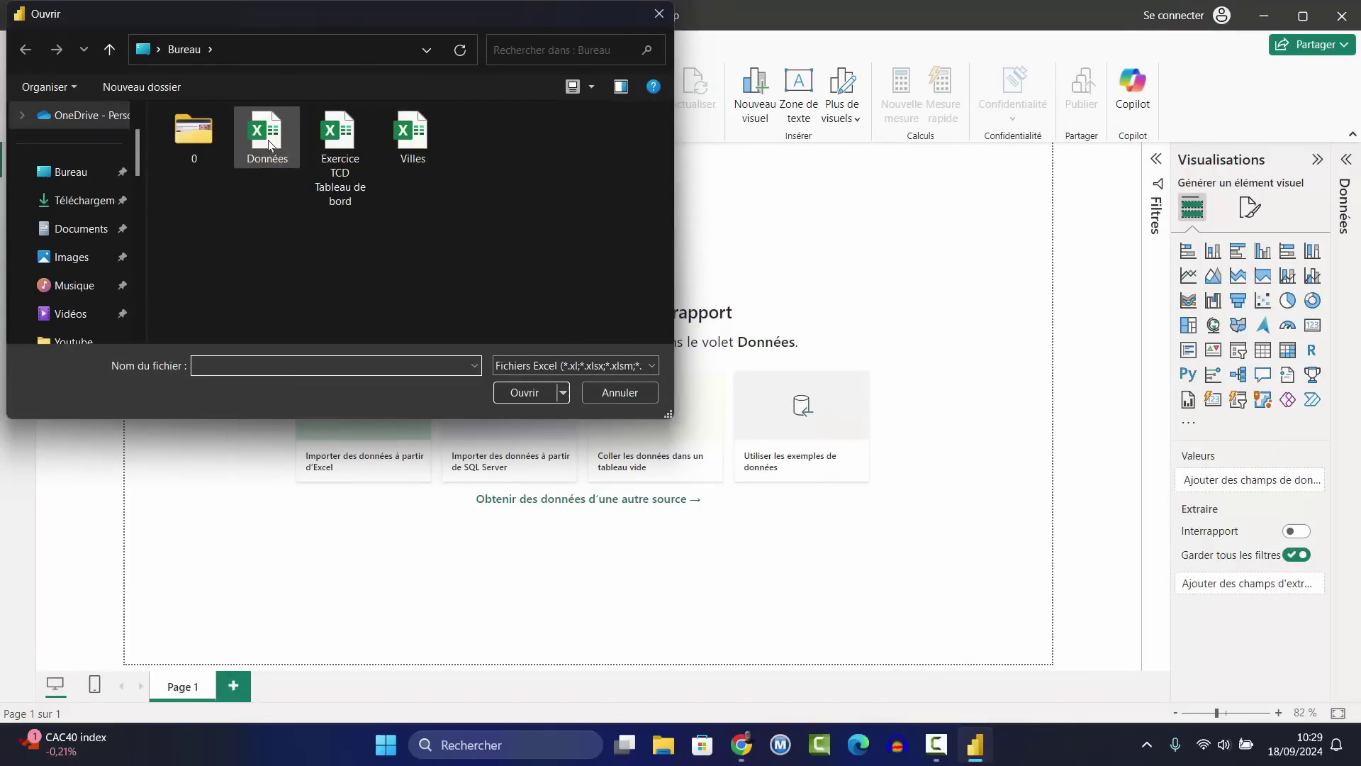
pyautogui.click(268, 144)
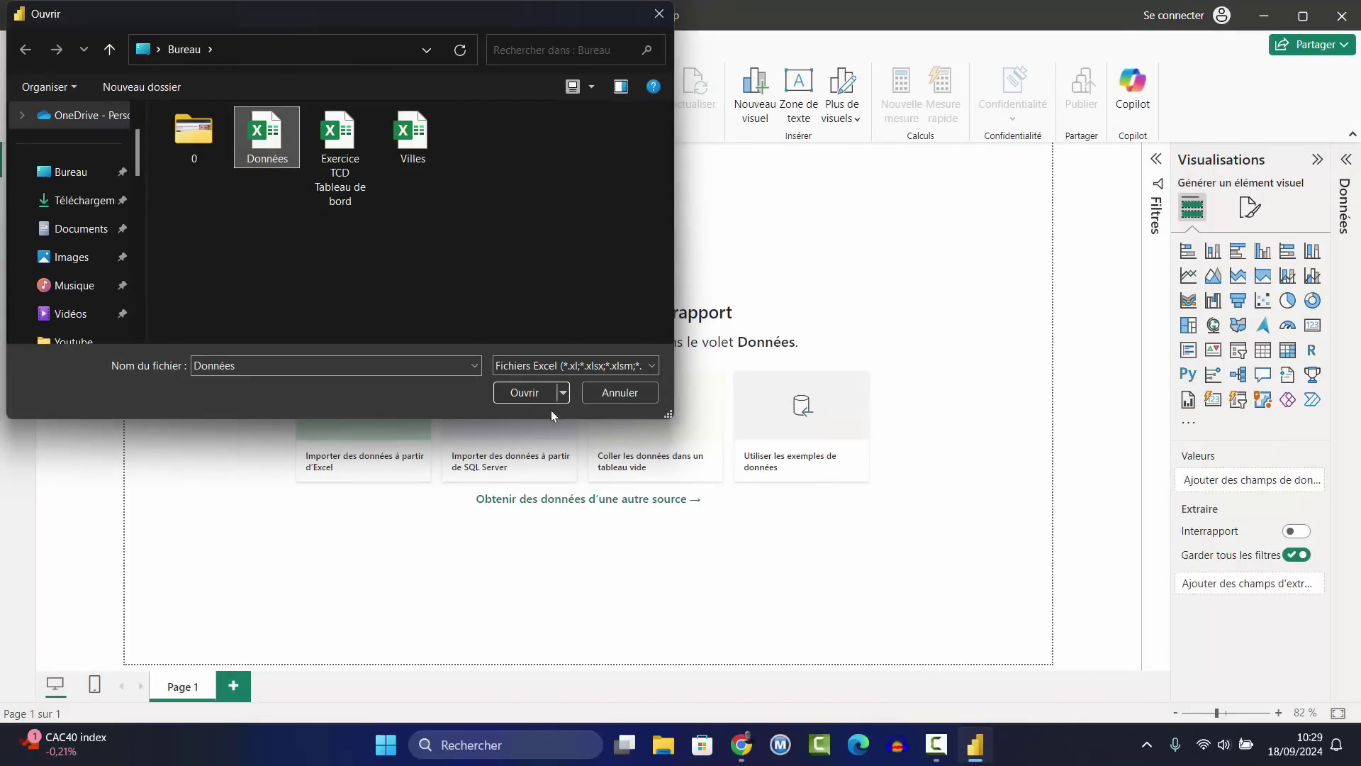
pyautogui.click(526, 390)
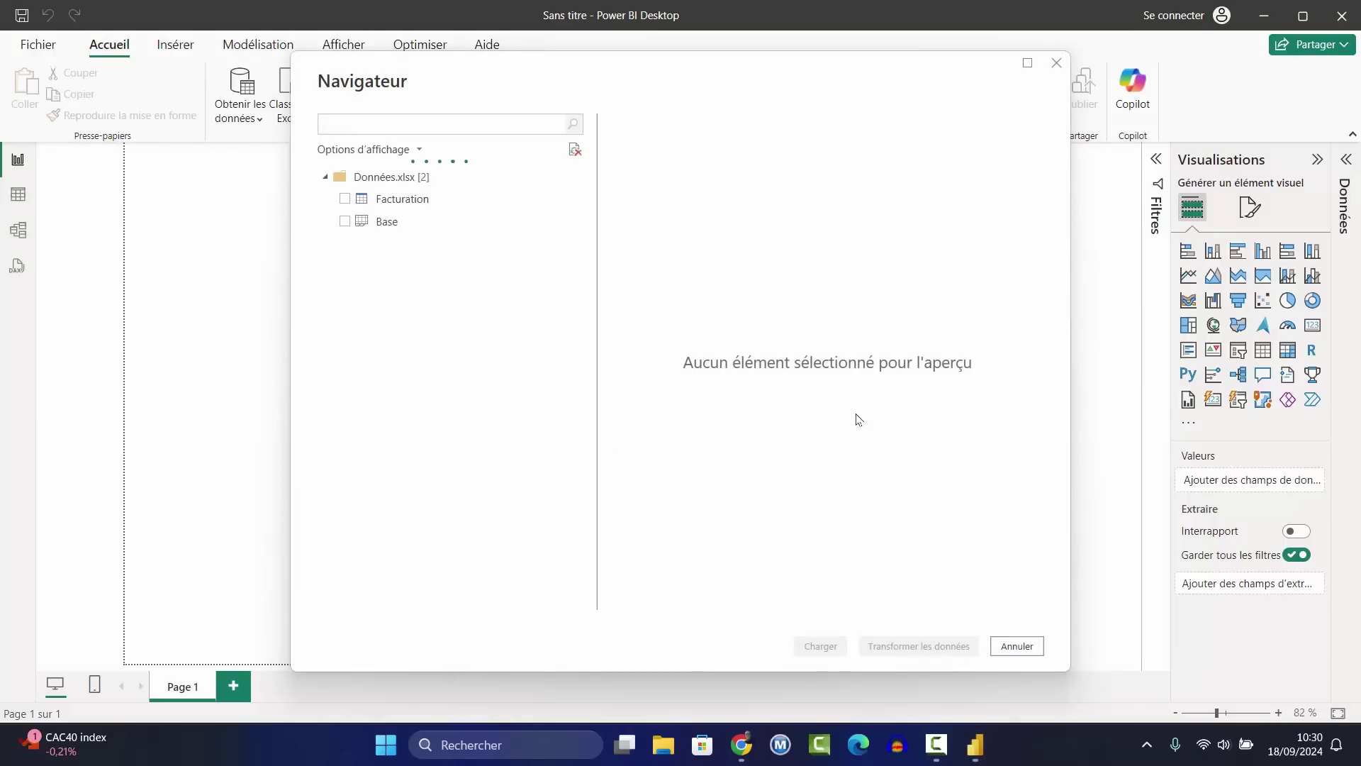
pyautogui.moveTo(716, 71); pyautogui.dragTo(702, 102)
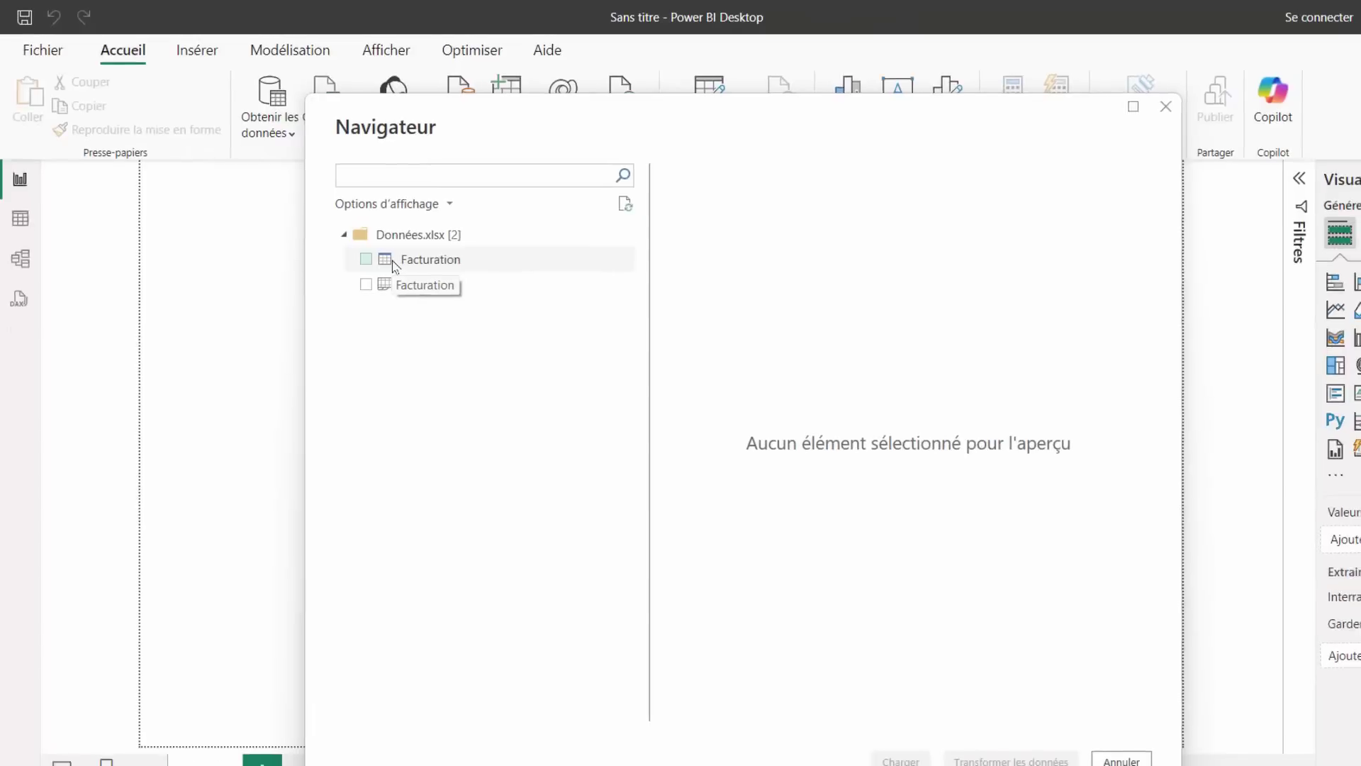
pyautogui.click(366, 284)
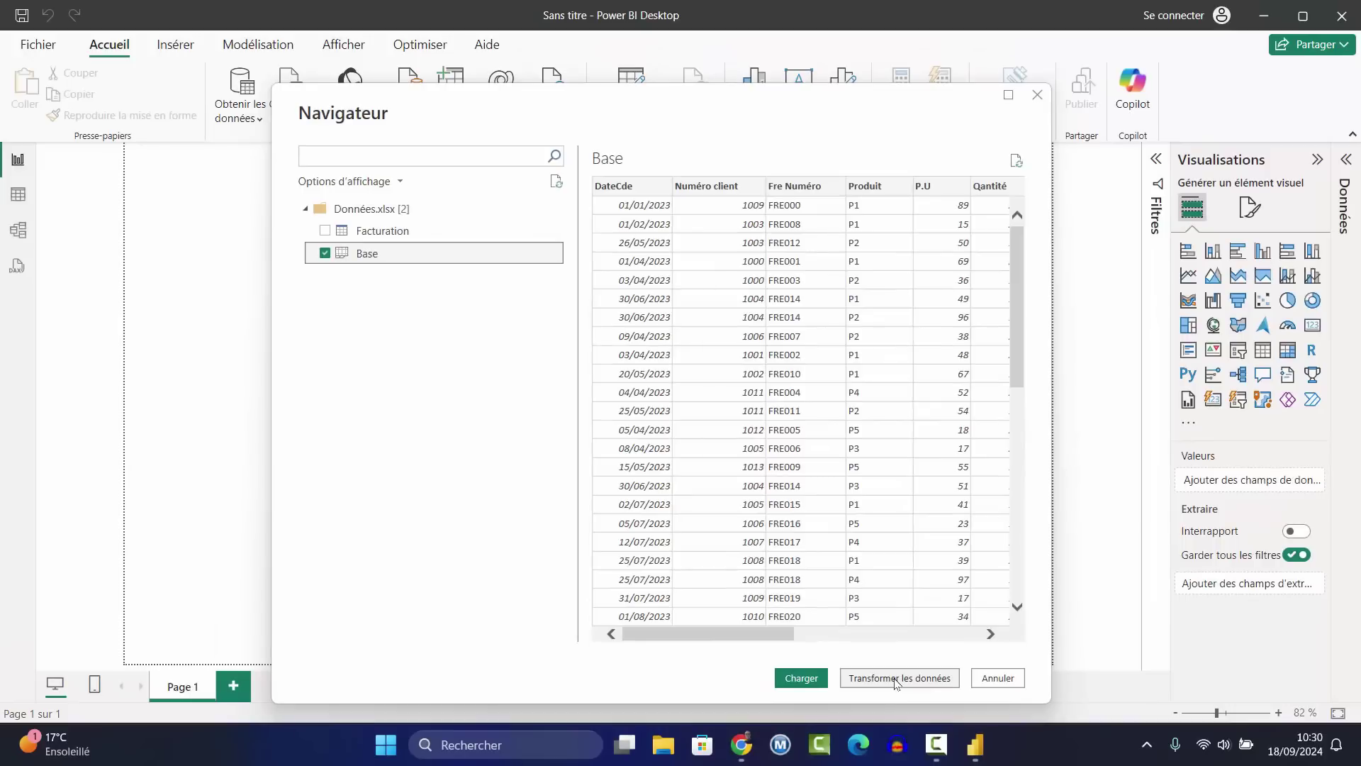
pyautogui.click(896, 679)
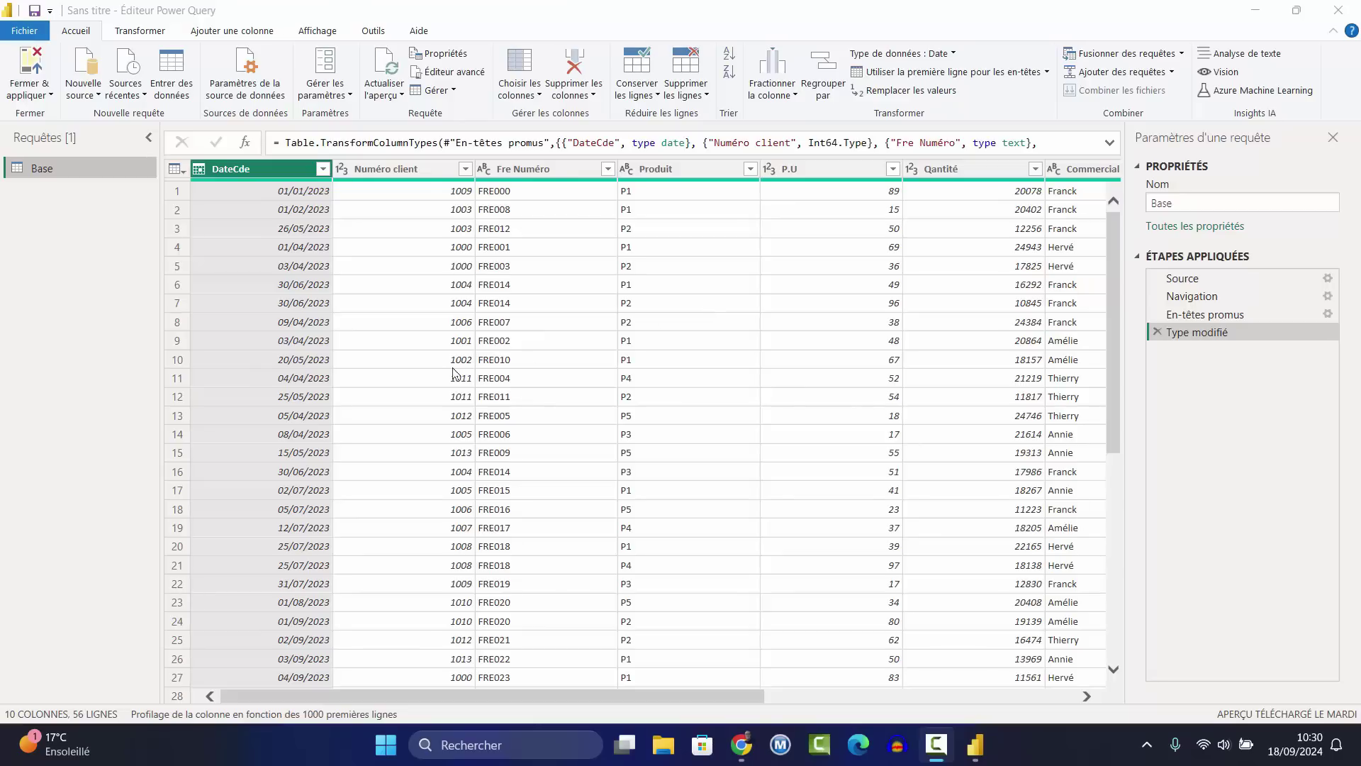
# Add the Ville sheet from the Villes Excel workbook as a second query.
pyautogui.click(452, 368)
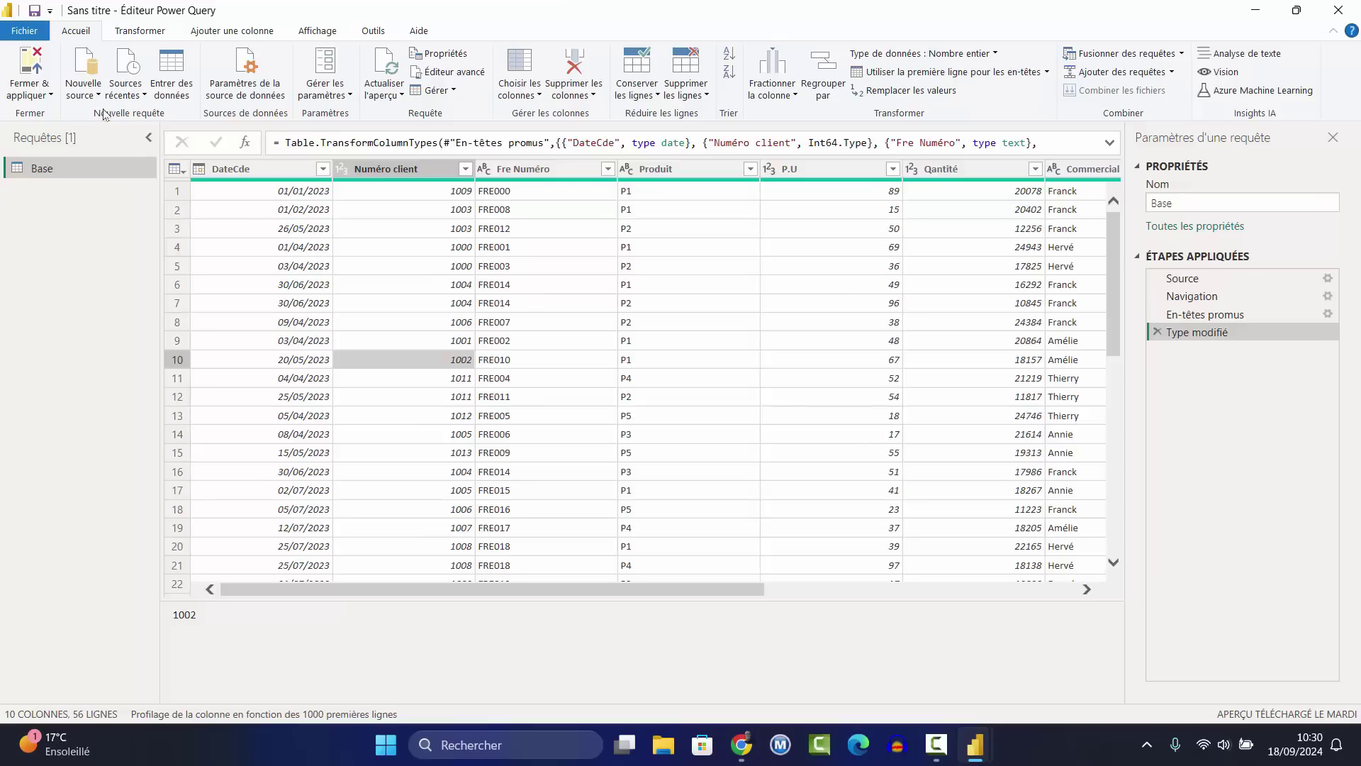
pyautogui.click(80, 99)
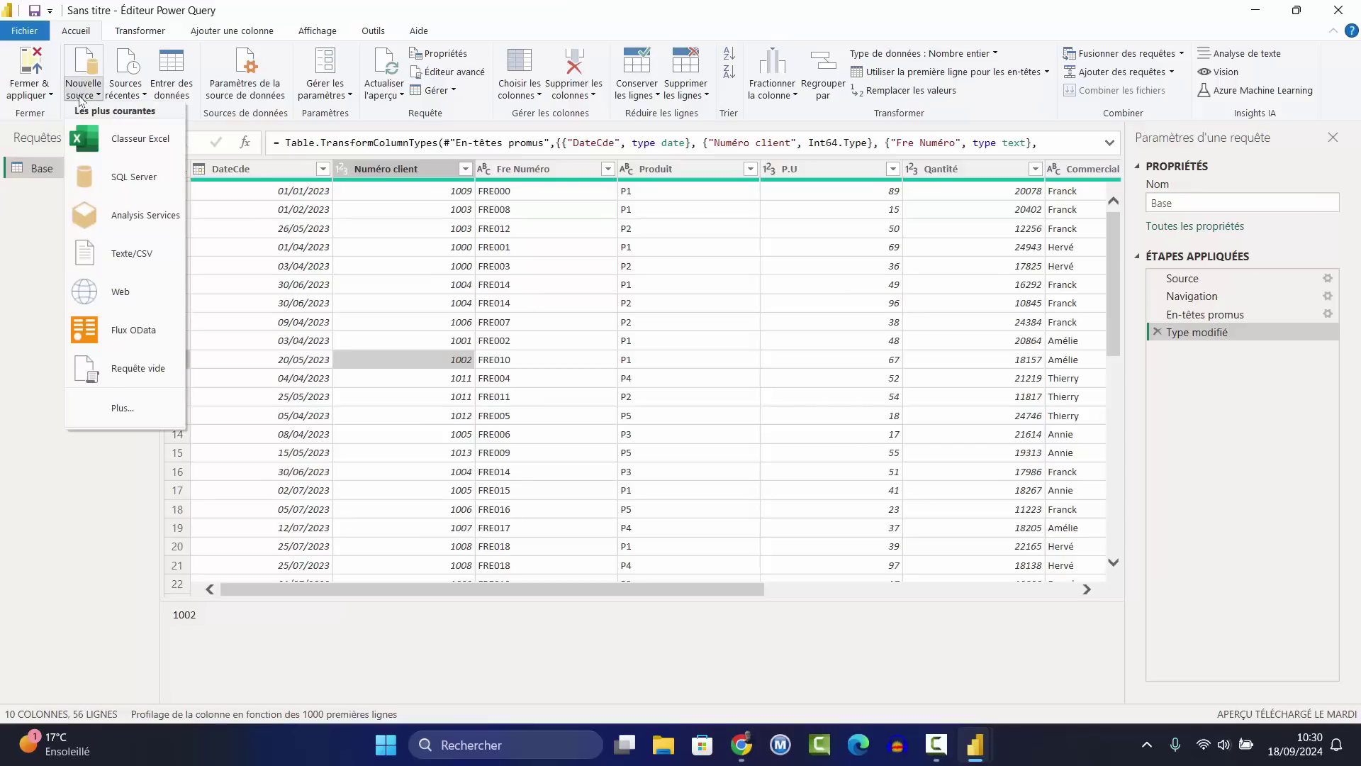
pyautogui.click(117, 141)
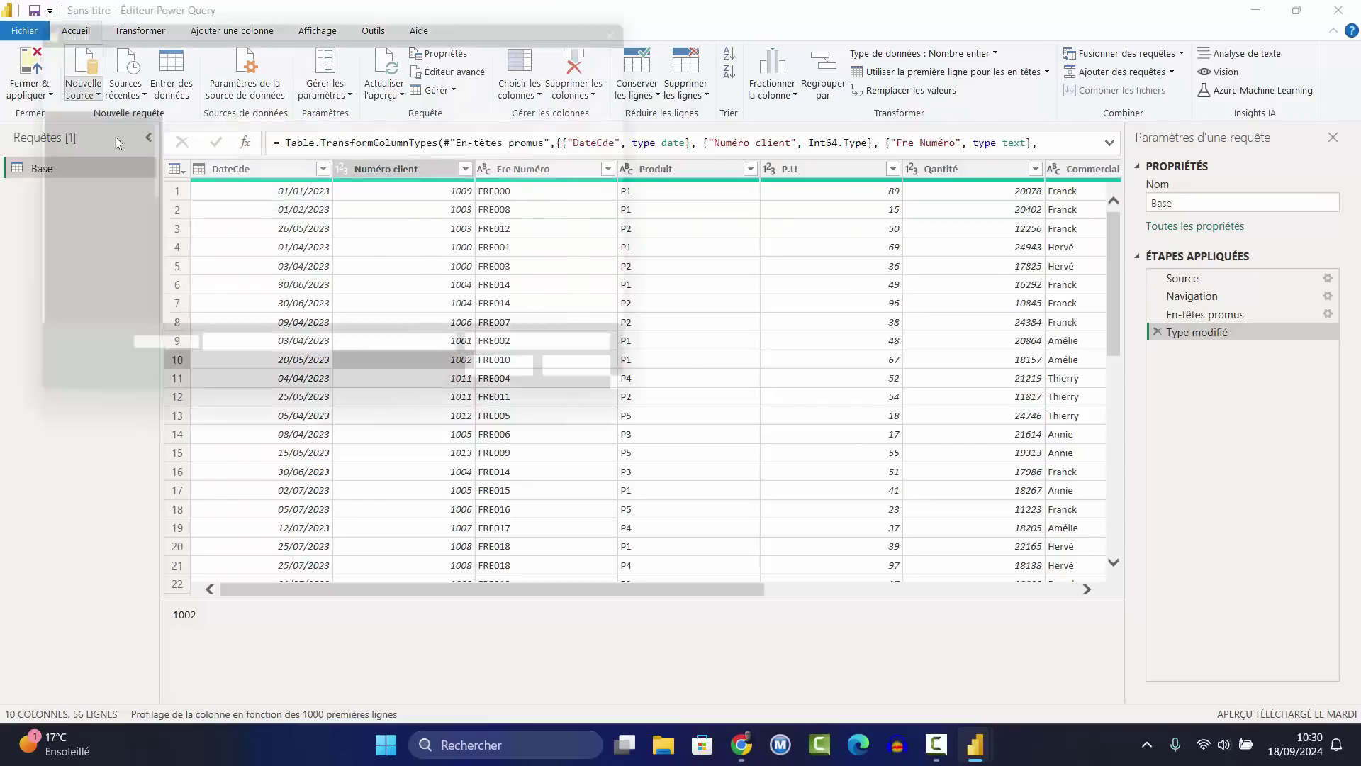
pyautogui.click(411, 138)
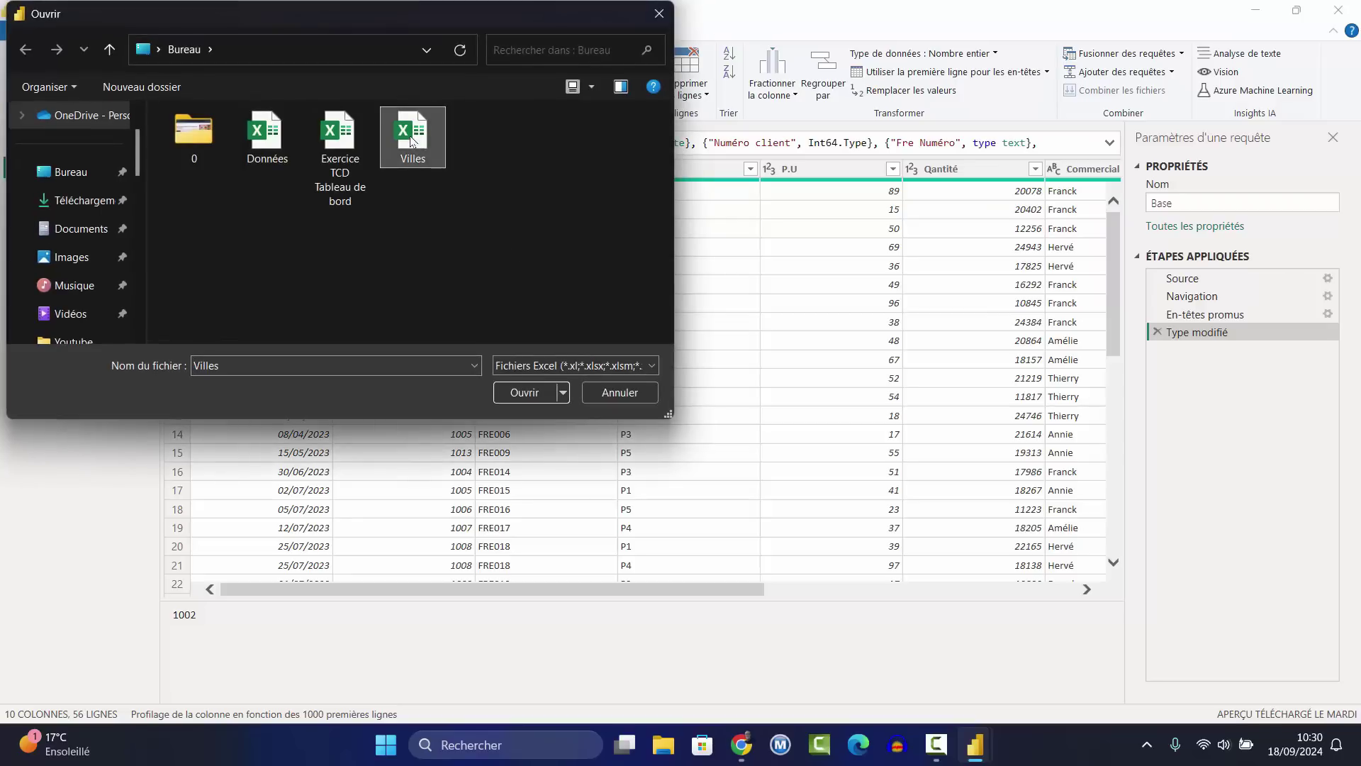
pyautogui.click(524, 392)
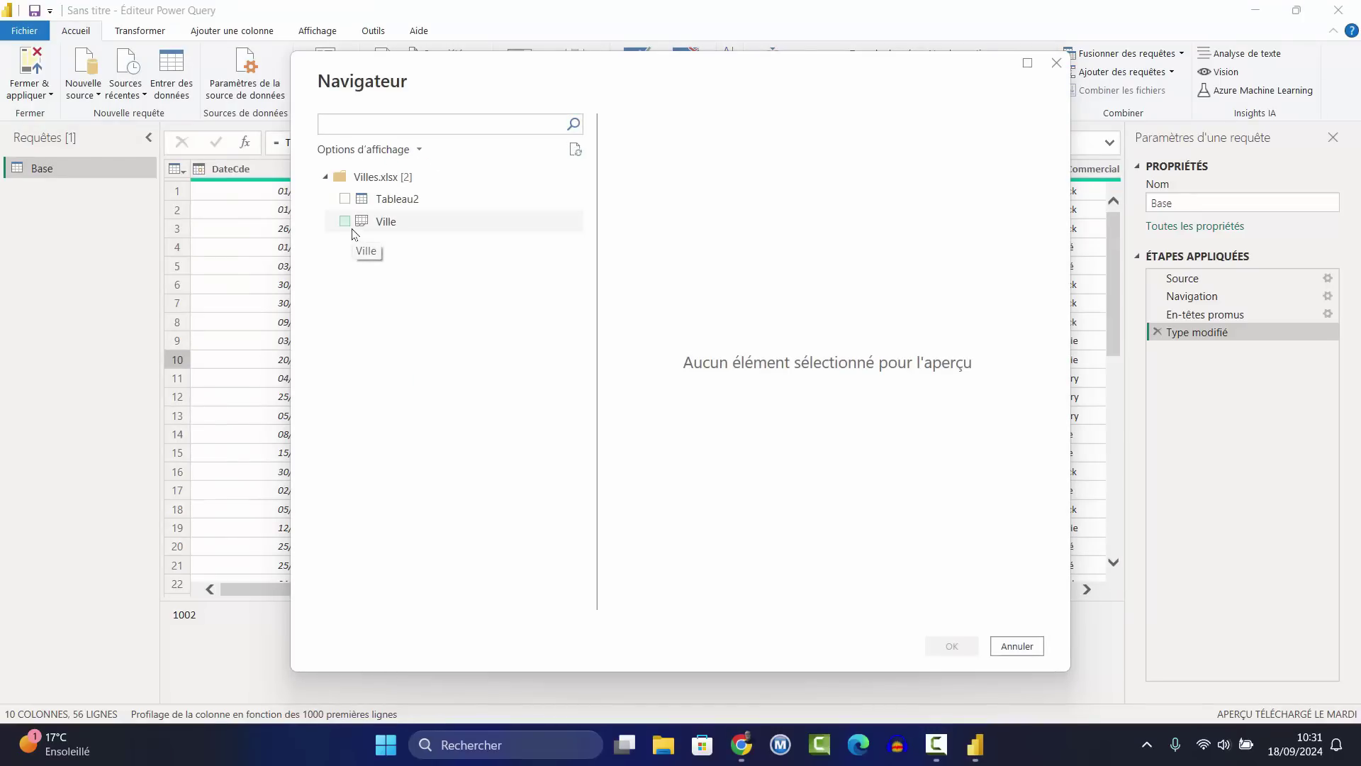
pyautogui.click(345, 222)
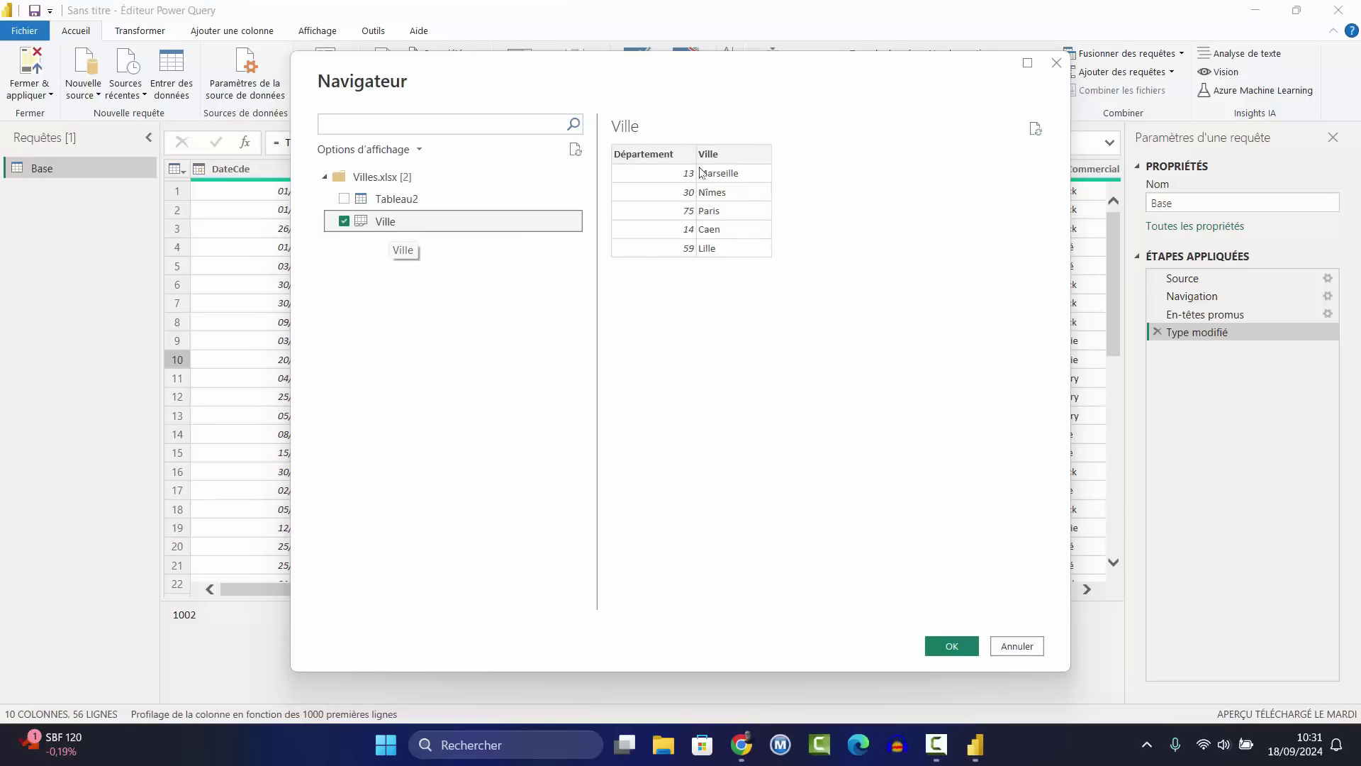
pyautogui.click(954, 645)
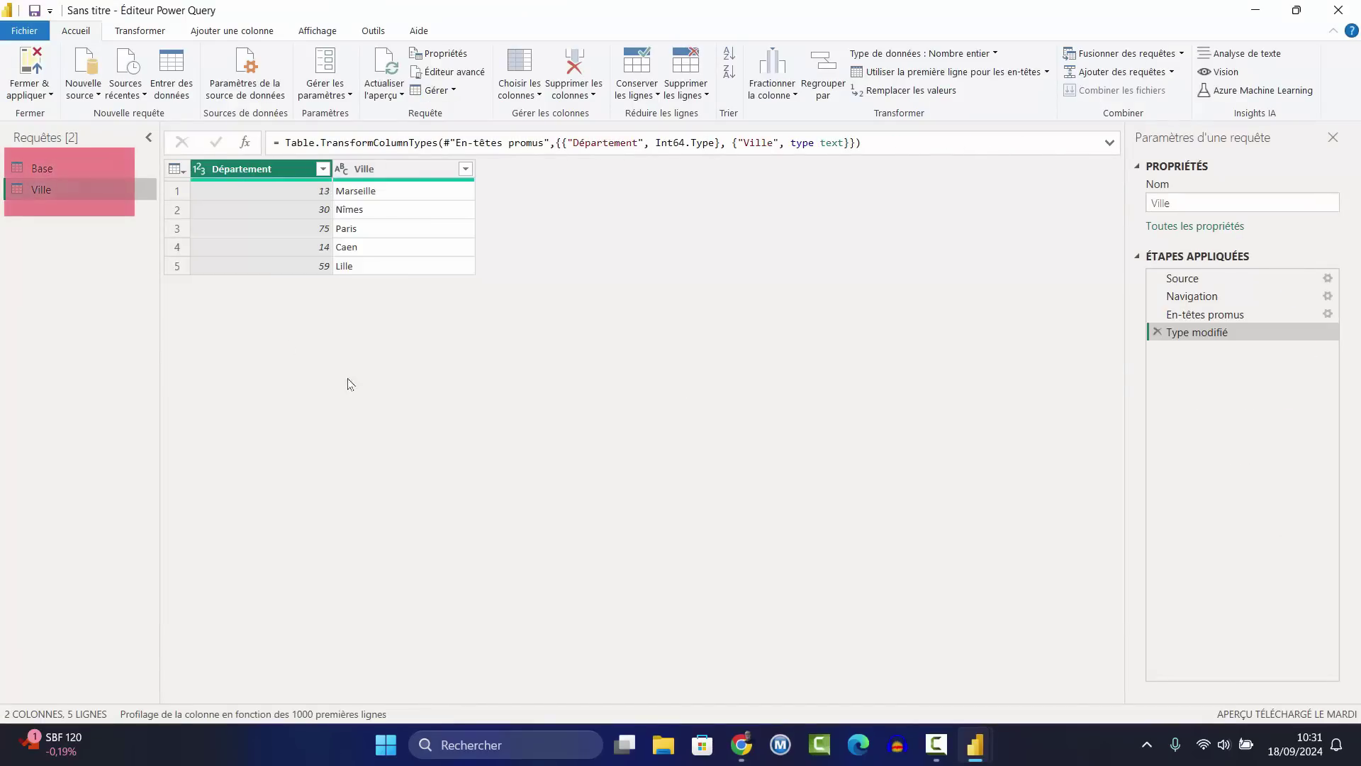
# Start merging queries from the Base query within that same query, choosing Ville as the second table.
pyautogui.click(44, 170)
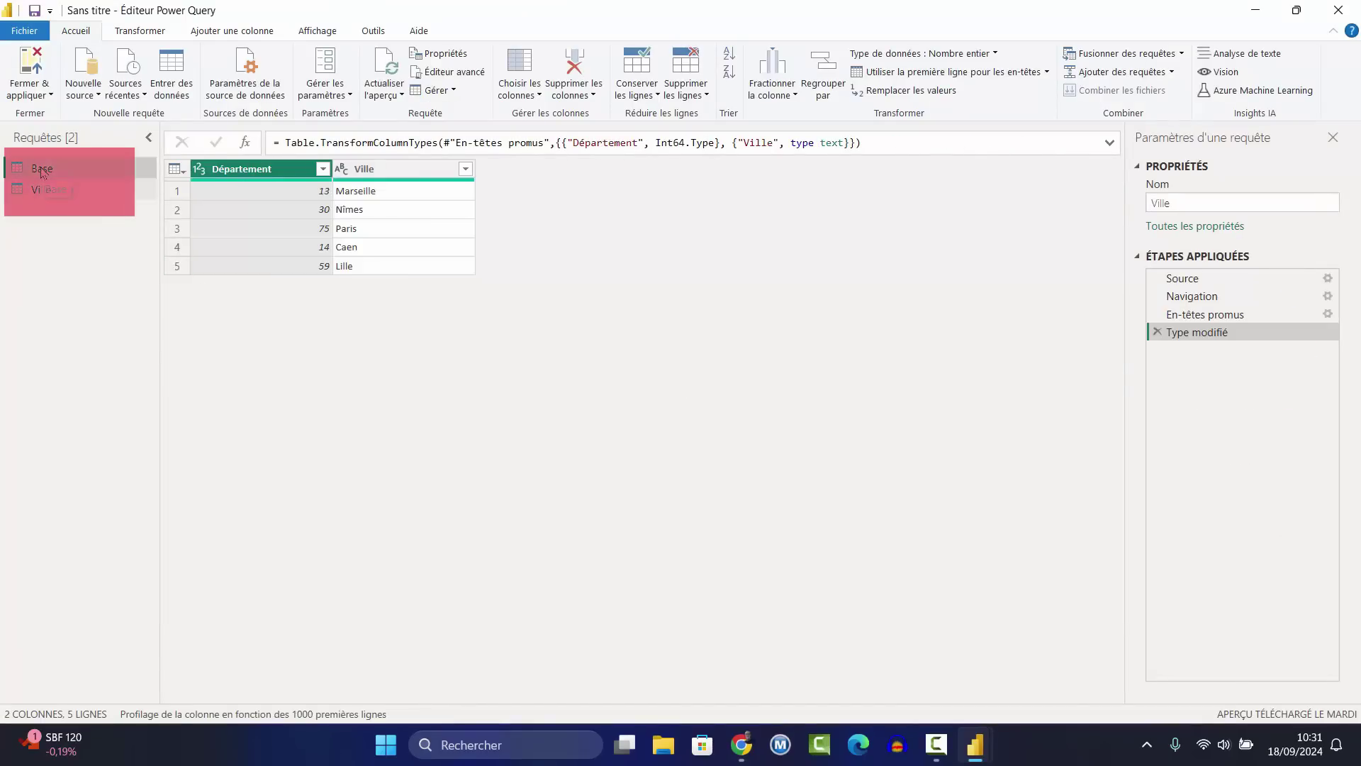
pyautogui.click(53, 191)
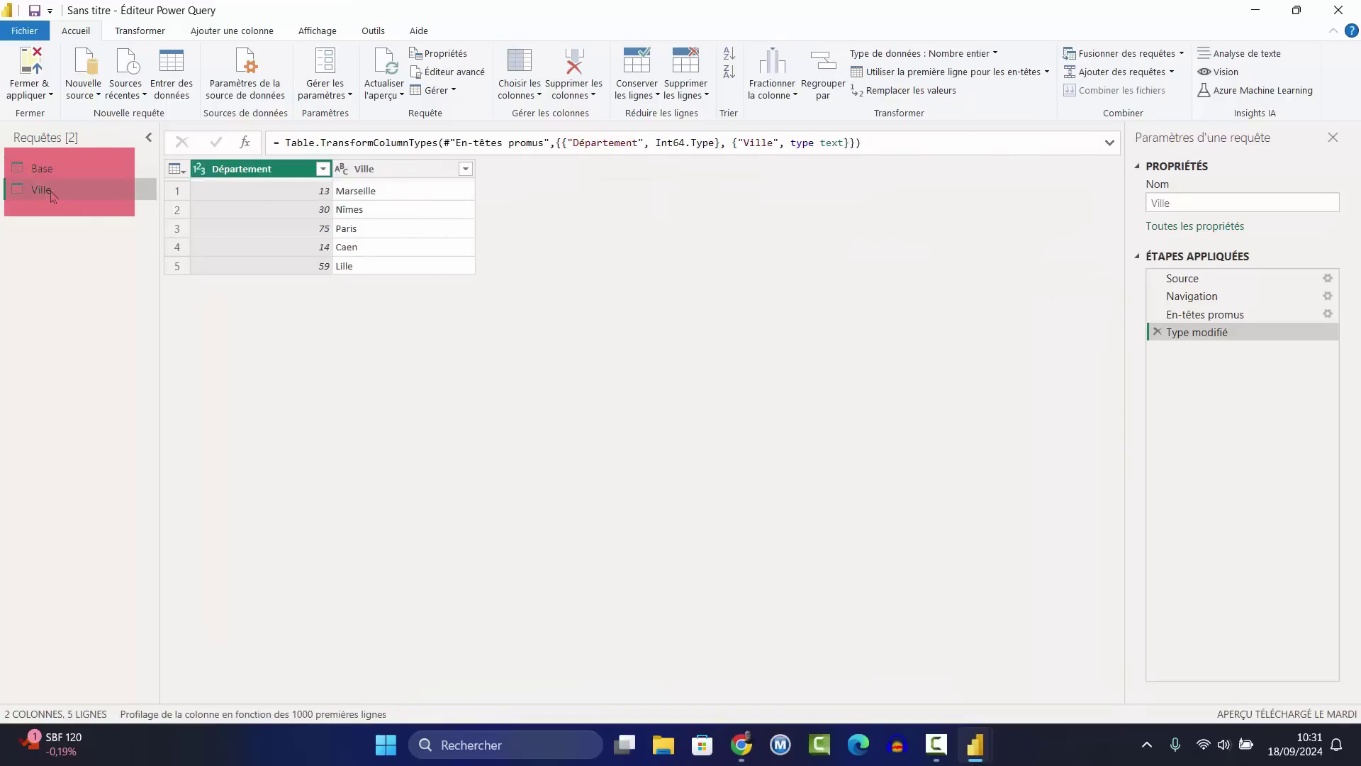
pyautogui.click(40, 171)
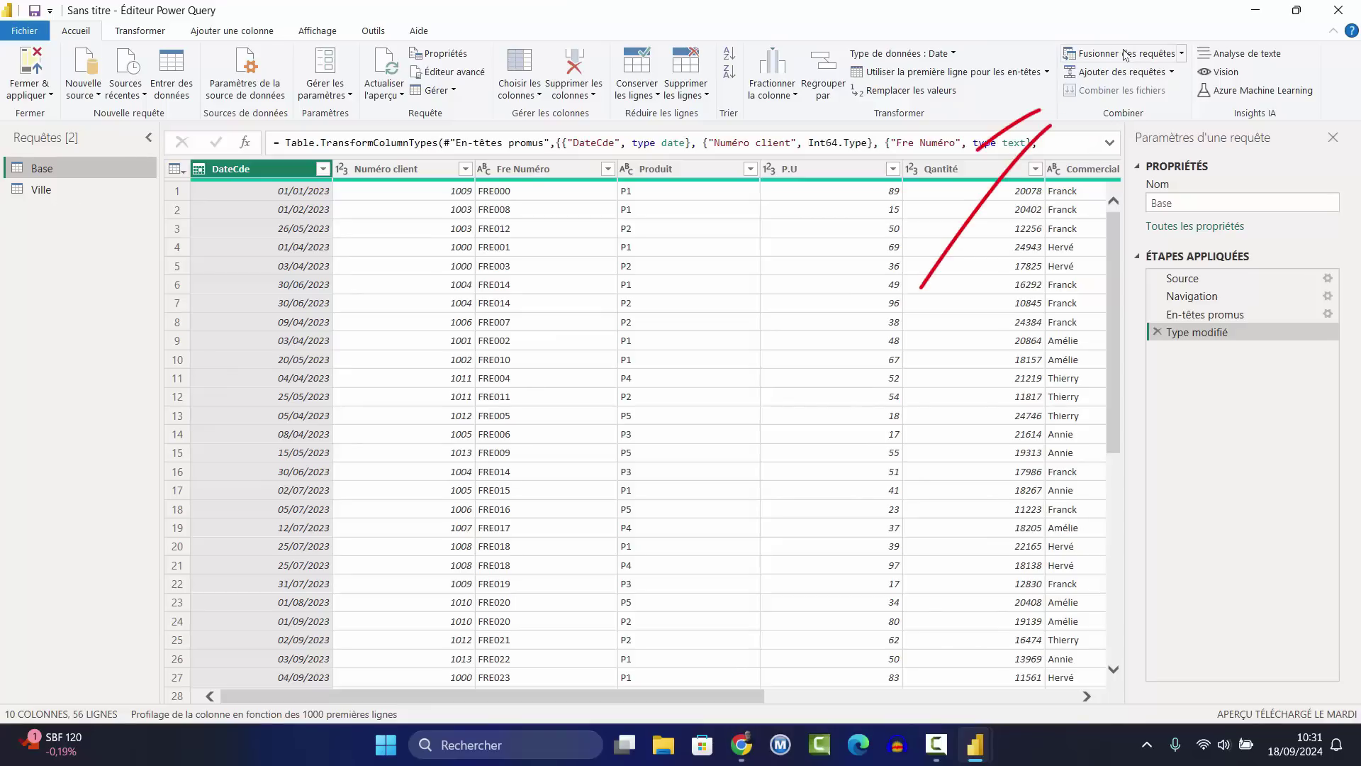
pyautogui.click(1182, 55)
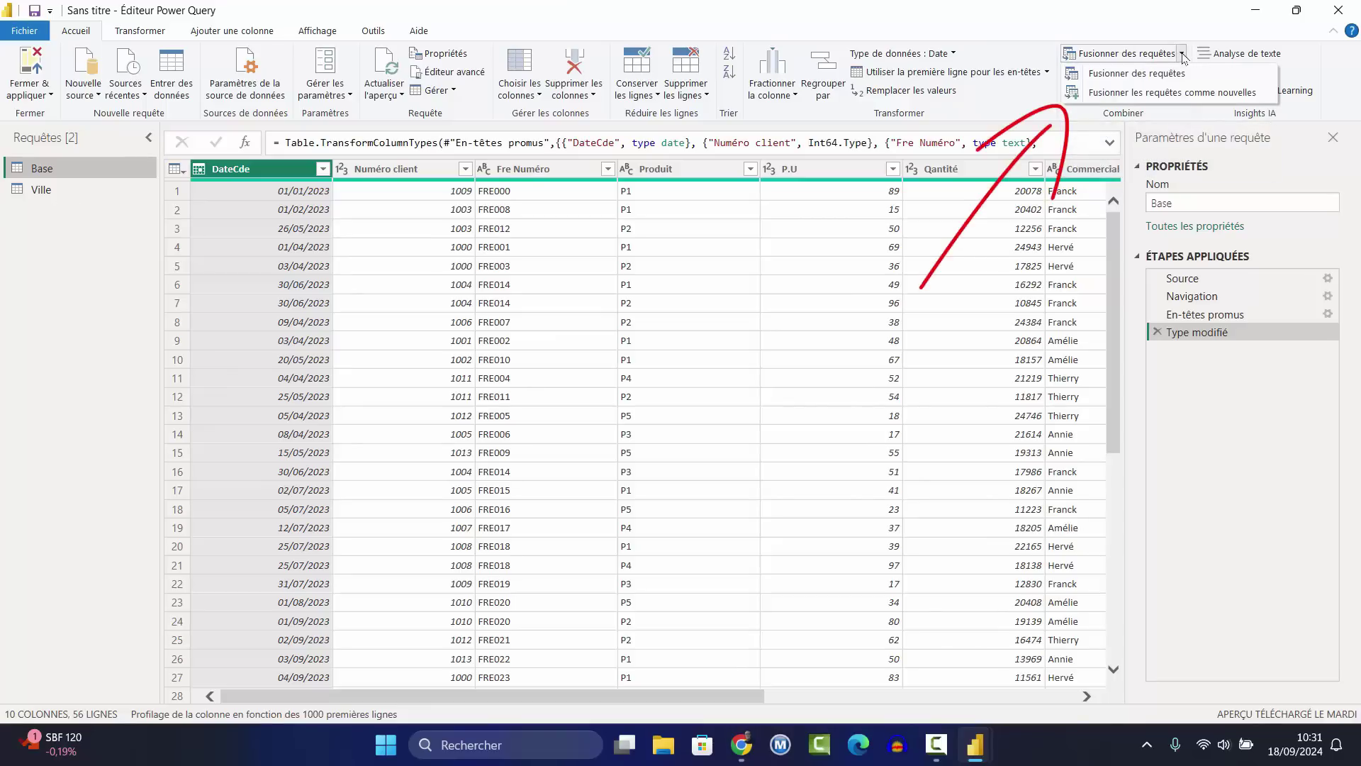
pyautogui.click(1113, 77)
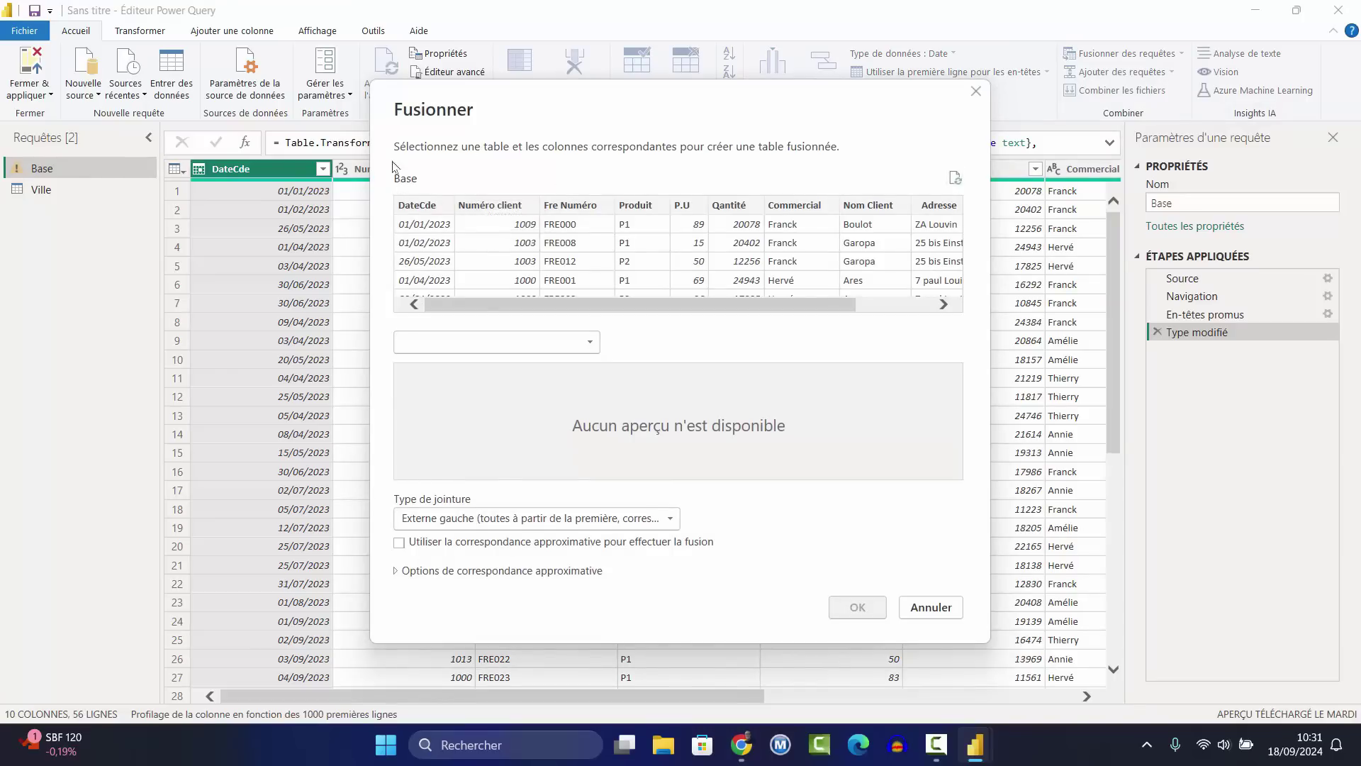
pyautogui.click(591, 343)
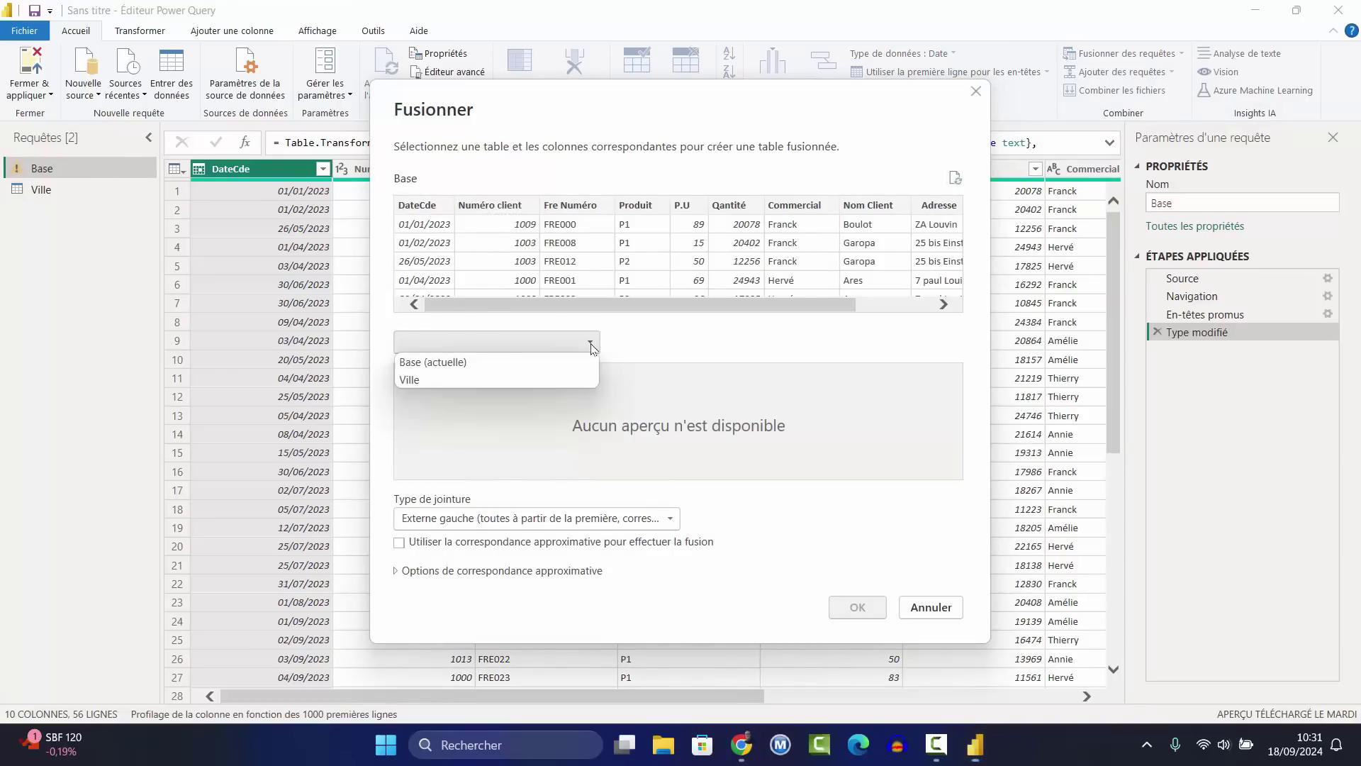
pyautogui.click(423, 381)
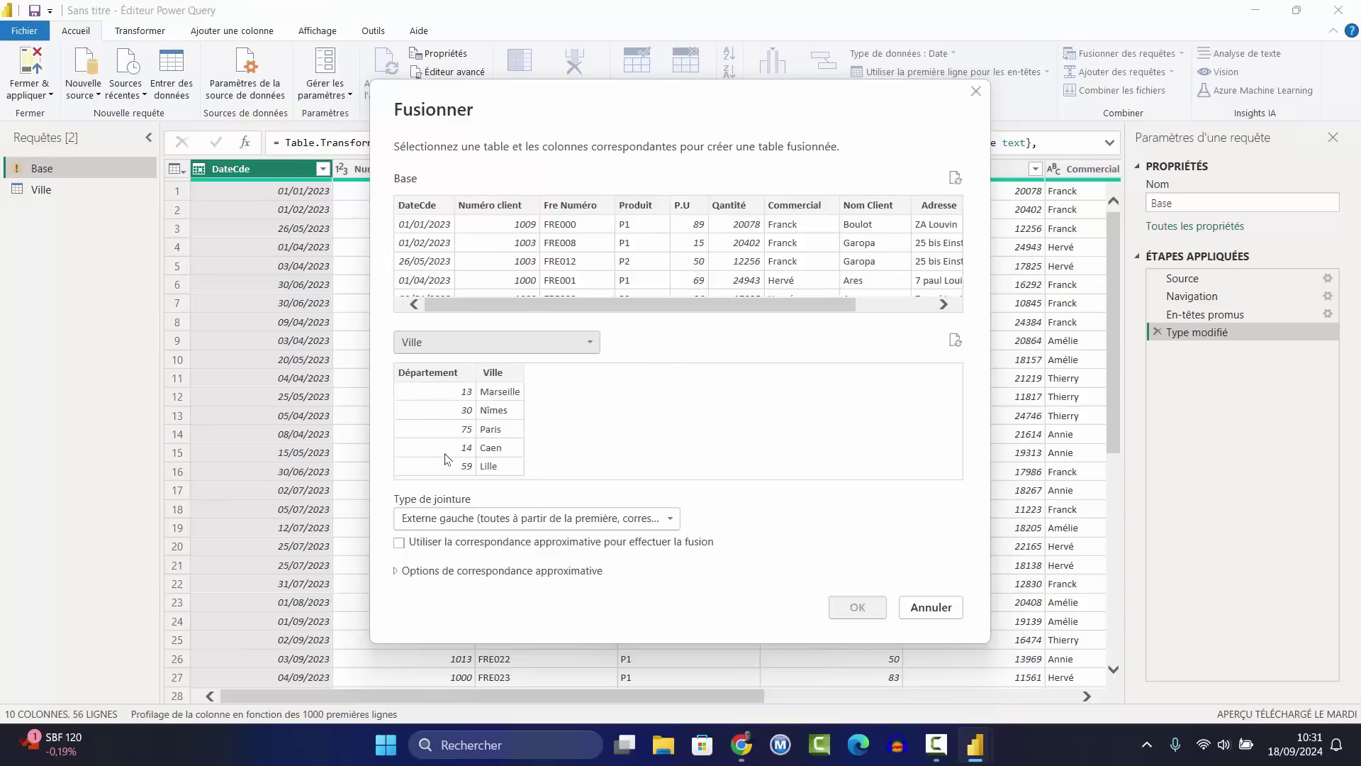
# Match Base and Ville on their Département columns and apply the merge with the left outer join.
pyautogui.click(427, 373)
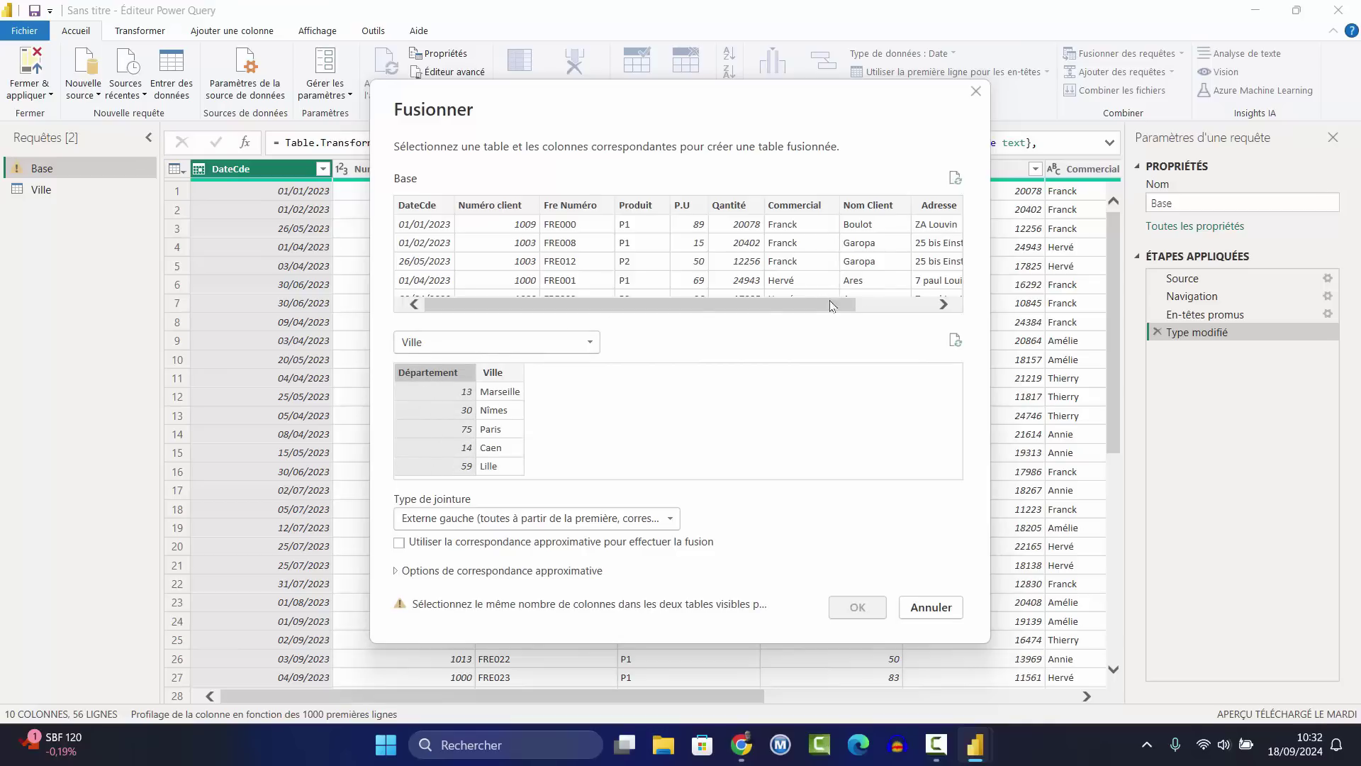
pyautogui.moveTo(821, 311); pyautogui.dragTo(918, 308)
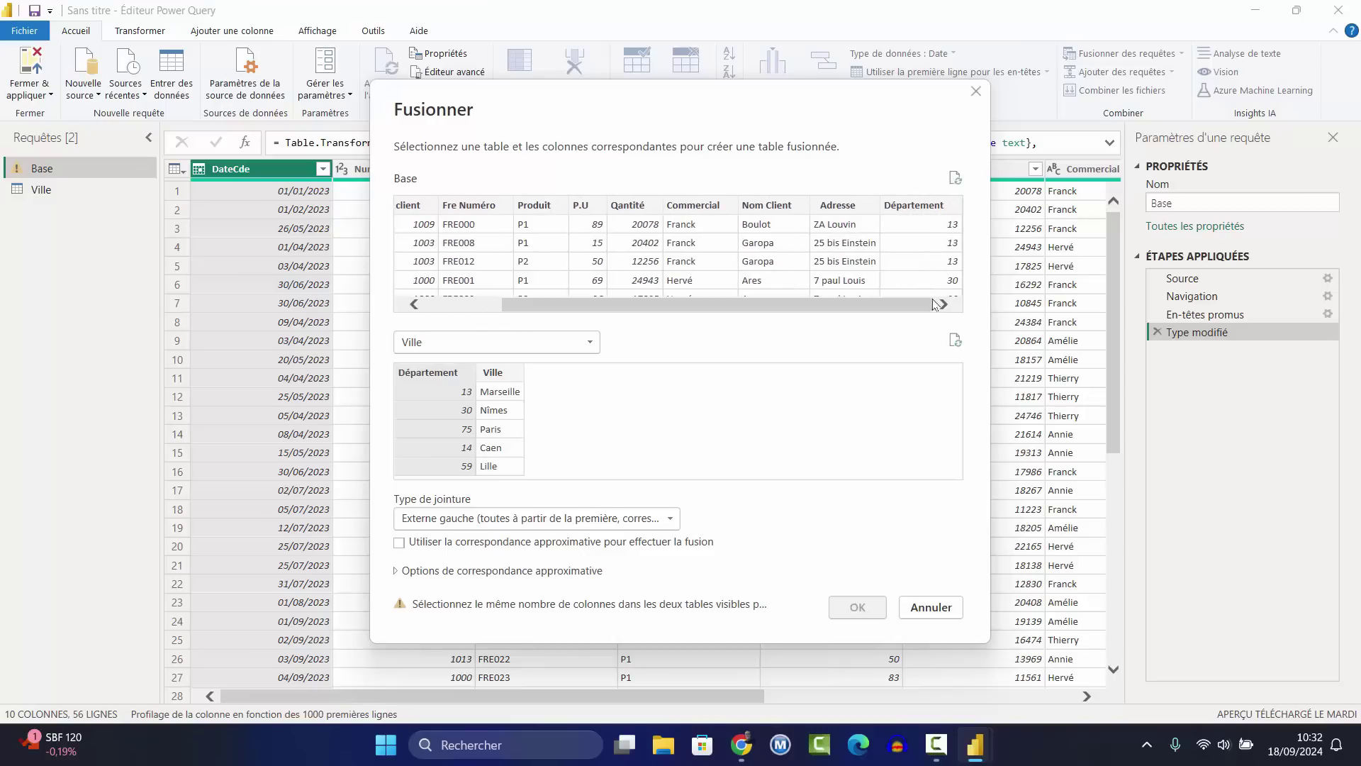
pyautogui.click(922, 207)
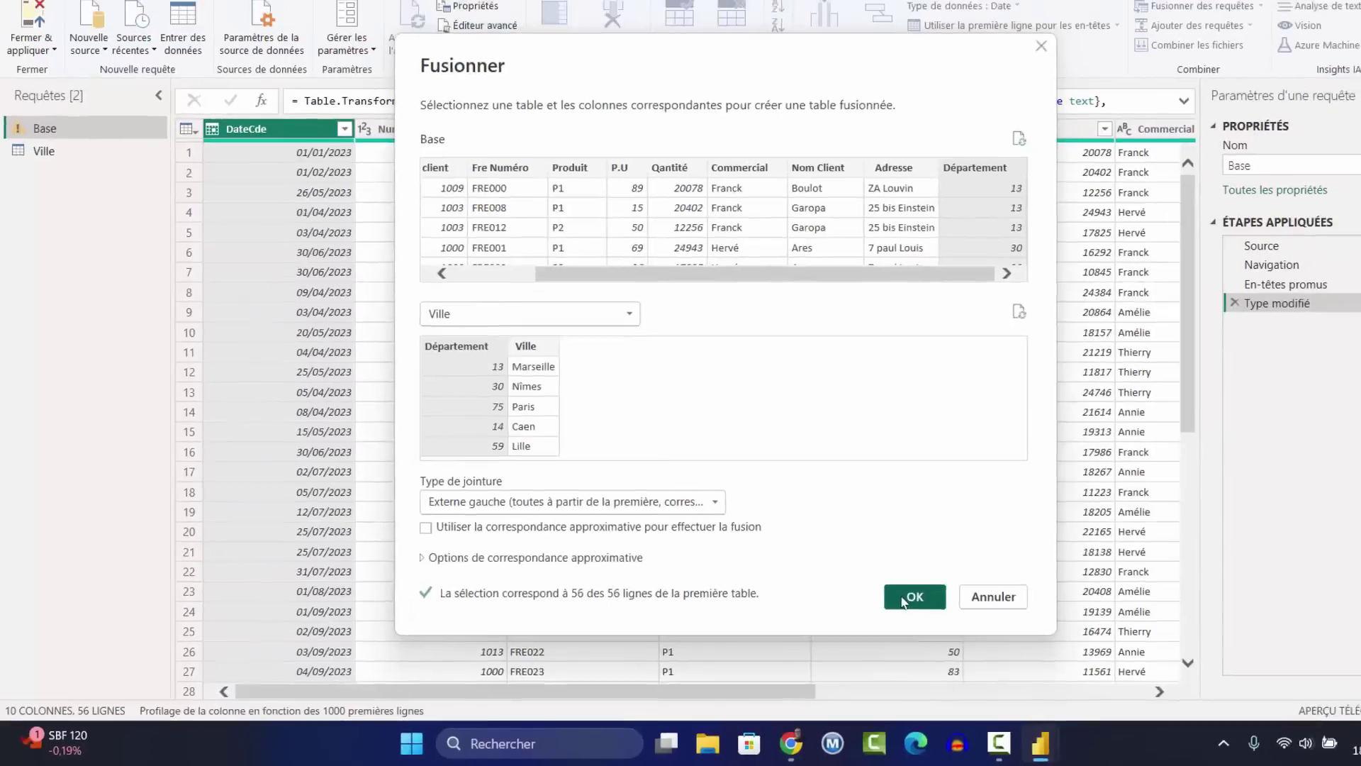
pyautogui.click(1127, 555)
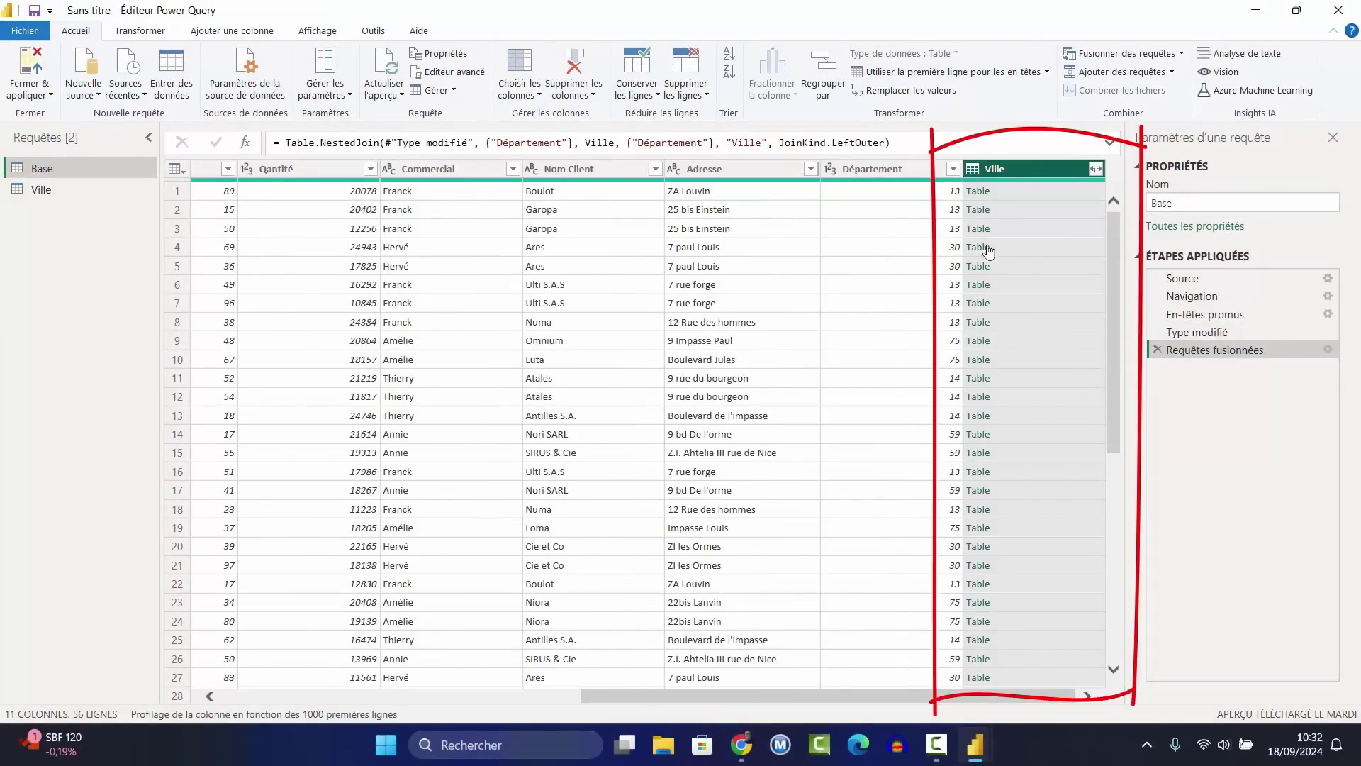
# Expand the merged Ville column in the Base query to its Ville field only, leaving out Département.
pyautogui.click(1096, 168)
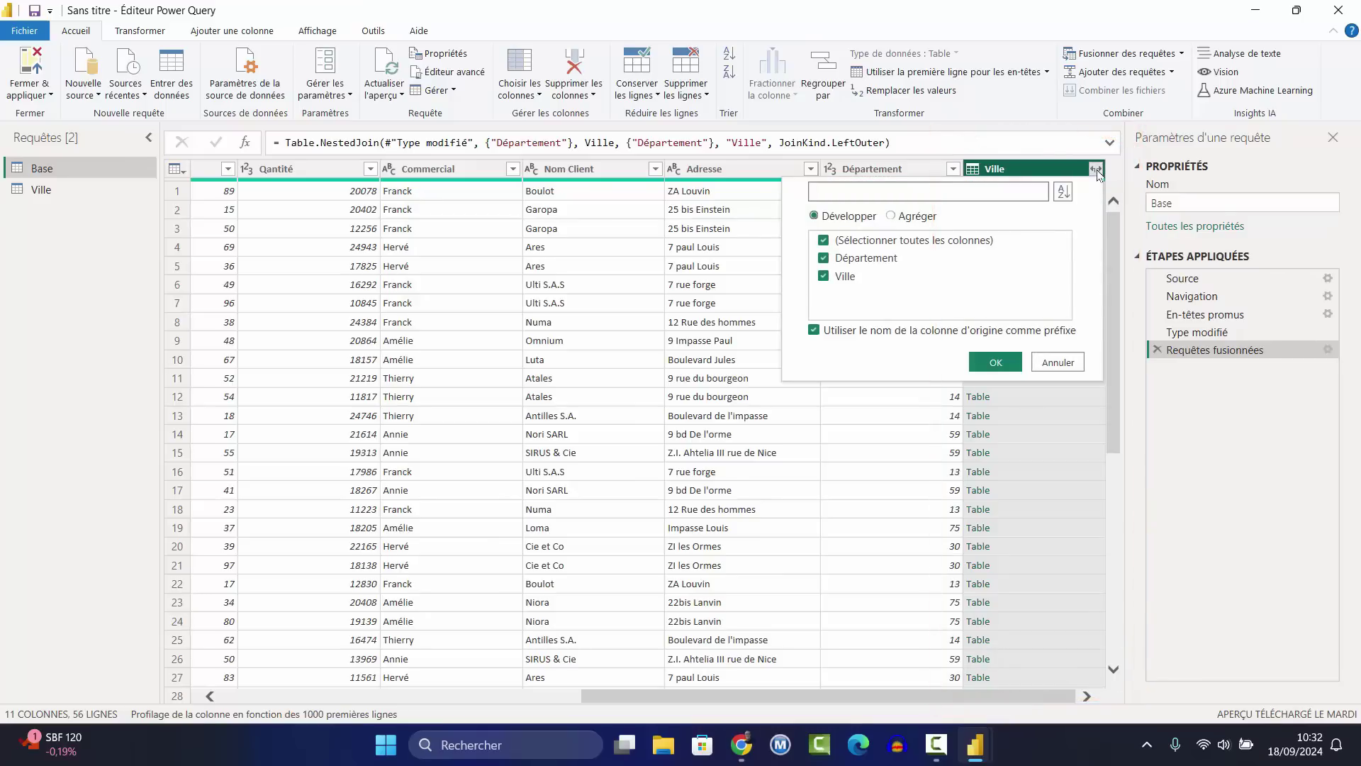
pyautogui.click(825, 260)
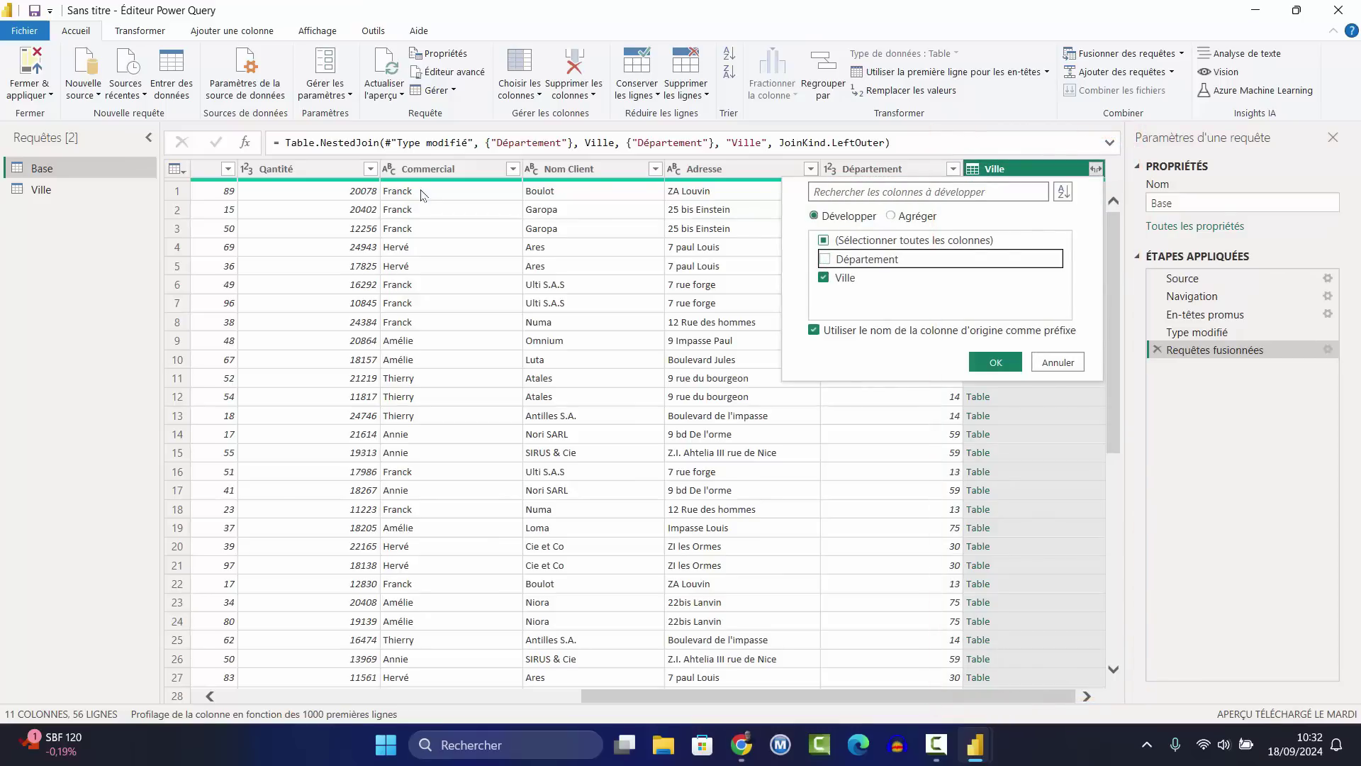
pyautogui.click(985, 365)
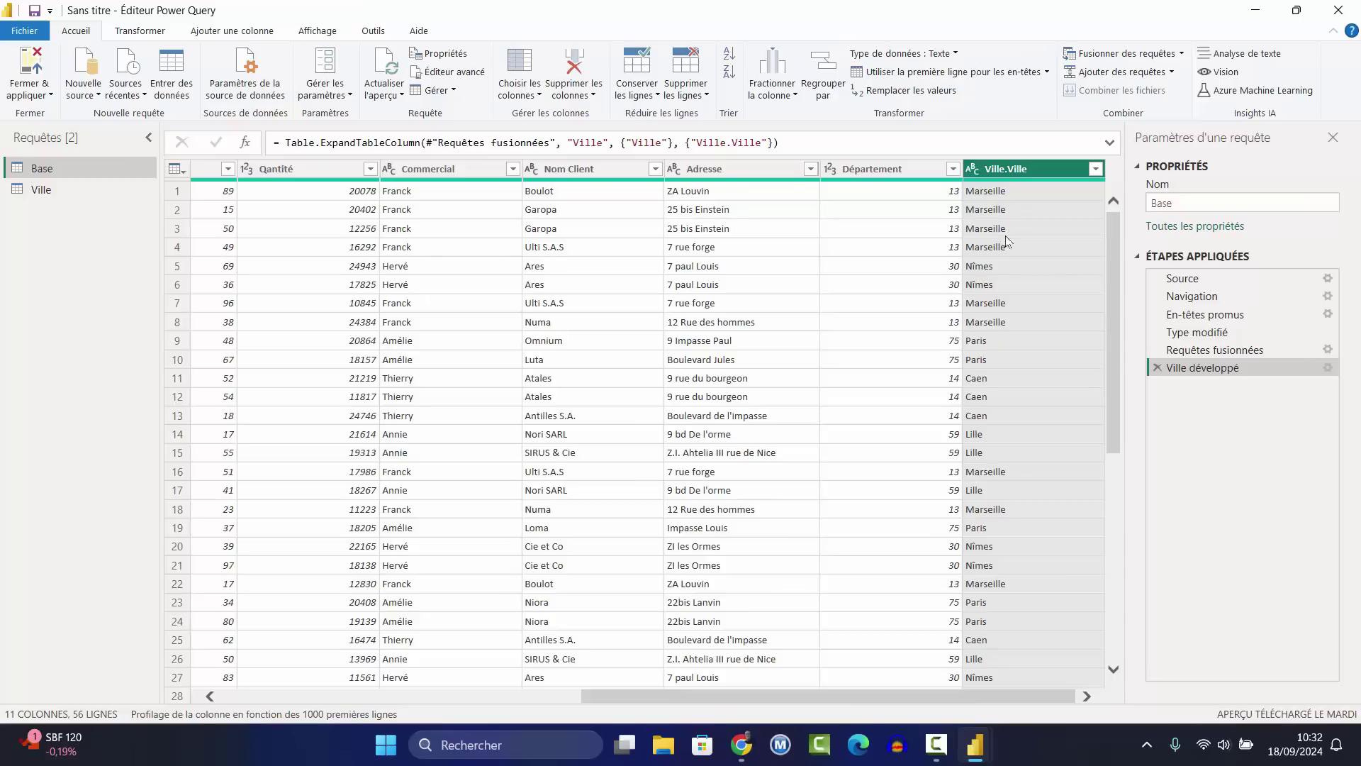
# Rename the expanded Ville.Ville column as Ville.
pyautogui.doubleClick(1004, 173)
pyautogui.click(1008, 170)
pyautogui.press('BackSpace')
pyautogui.press('BackSpace')
pyautogui.press('BackSpace')
pyautogui.press('BackSpace')
pyautogui.press('BackSpace')
pyautogui.press('BackSpace')
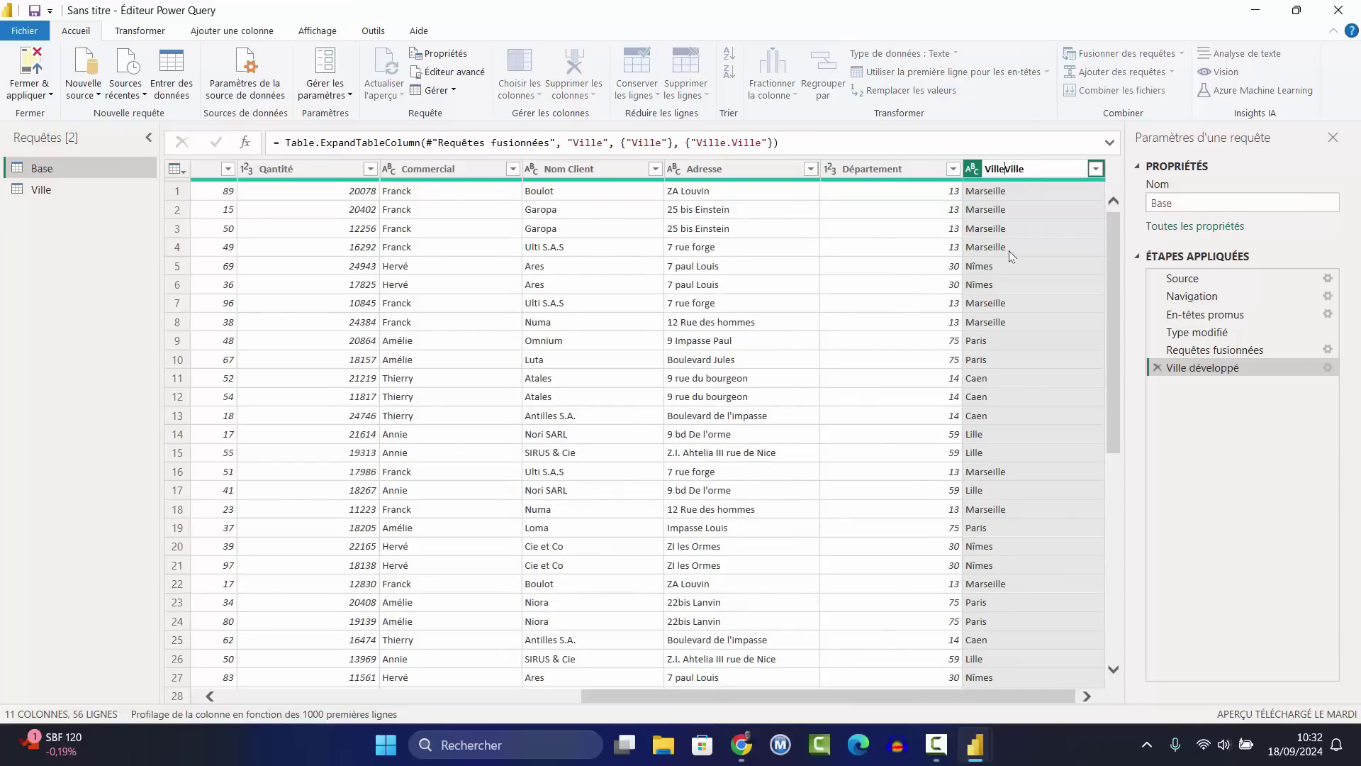
pyautogui.press('Return')
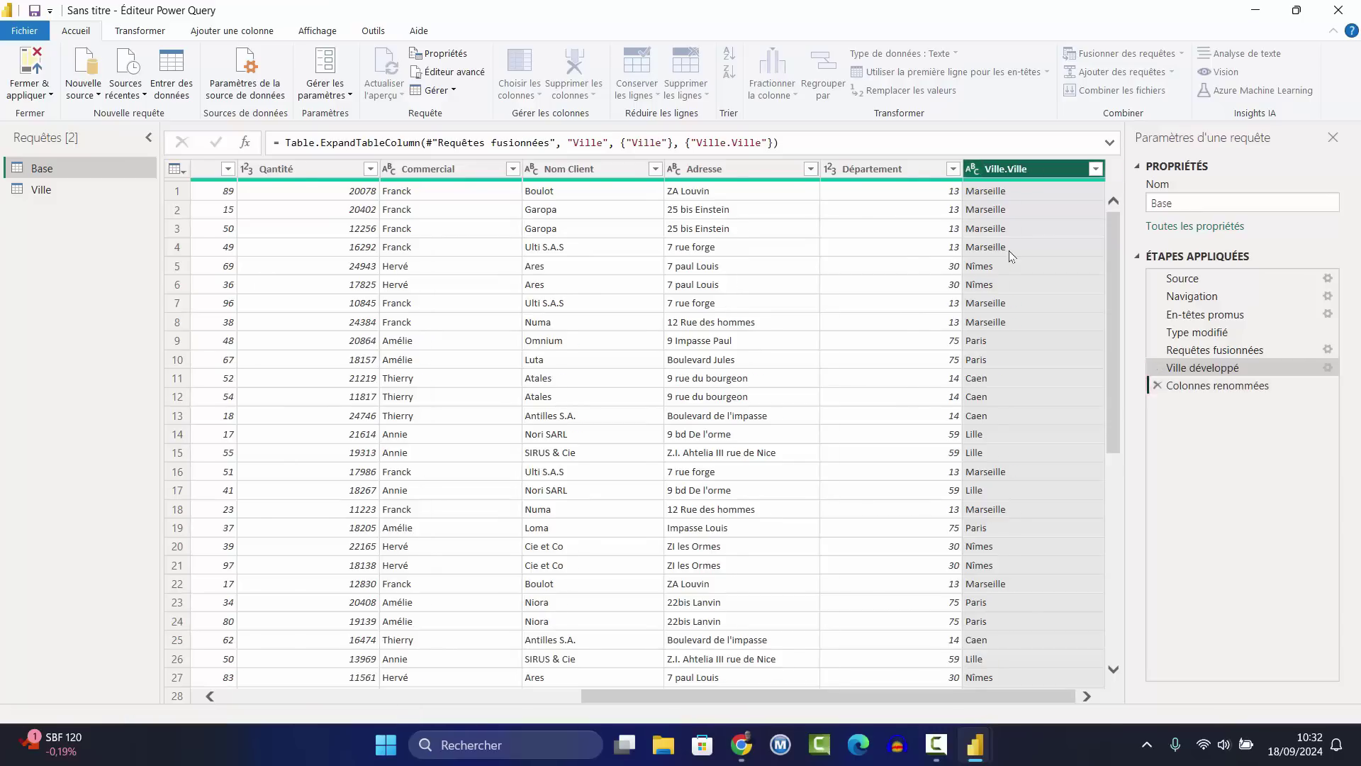
# Add a month name column (Nom du mois) derived from the DateCde column.
pyautogui.moveTo(682, 697); pyautogui.dragTo(276, 705)
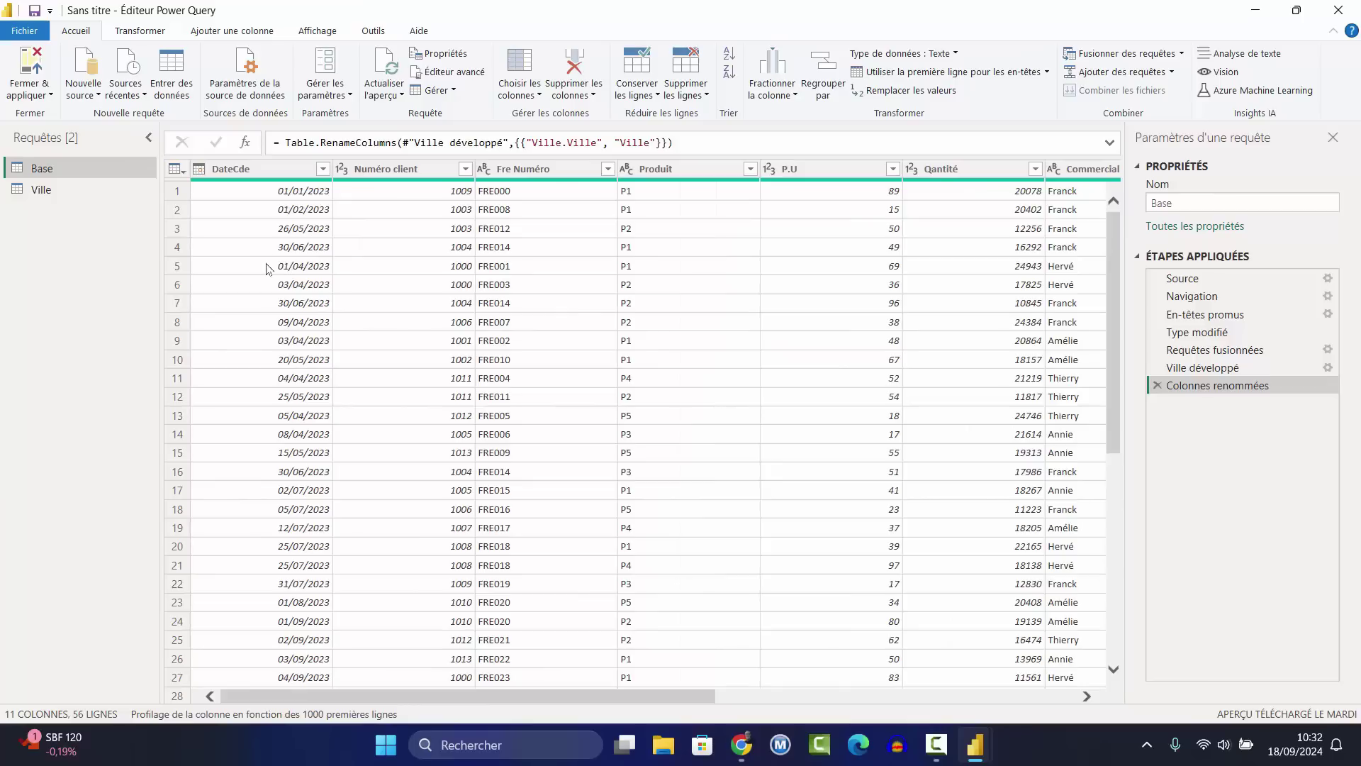
pyautogui.click(244, 171)
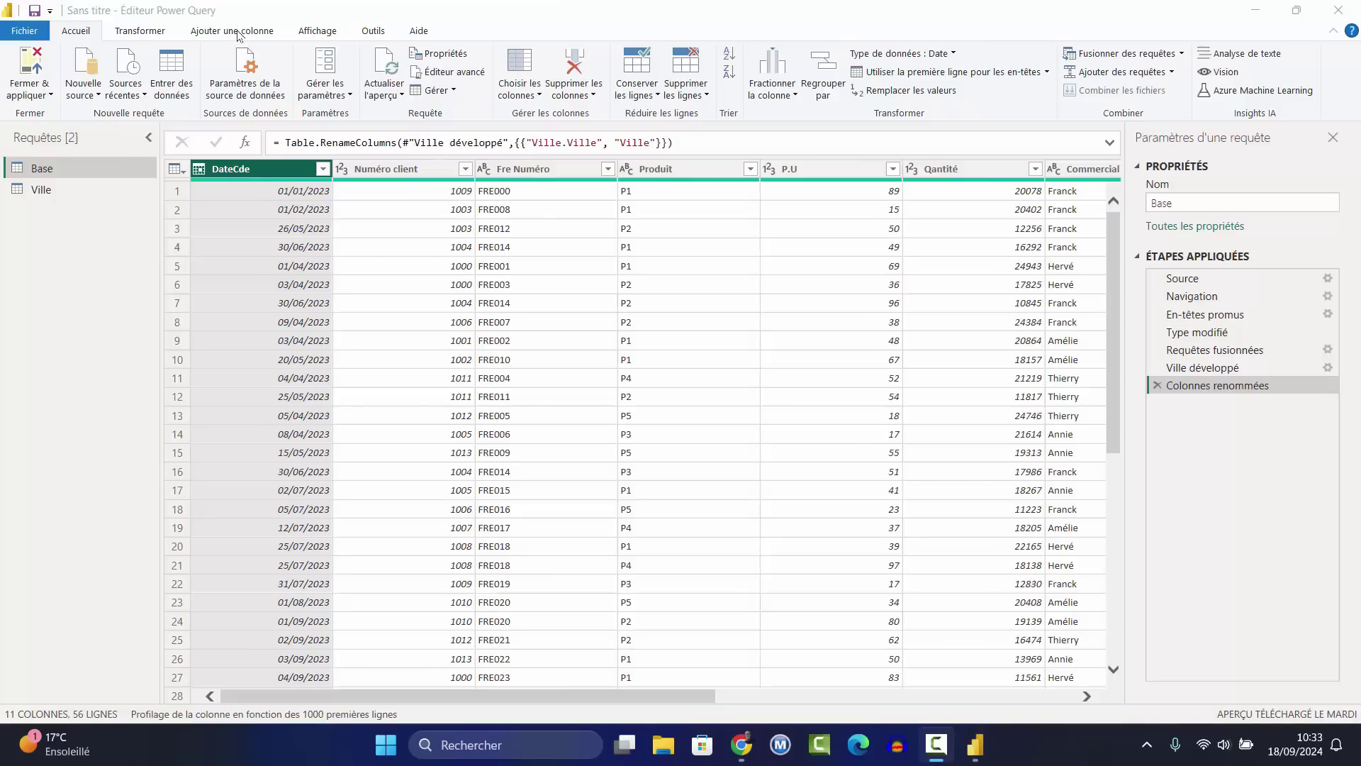
pyautogui.click(237, 31)
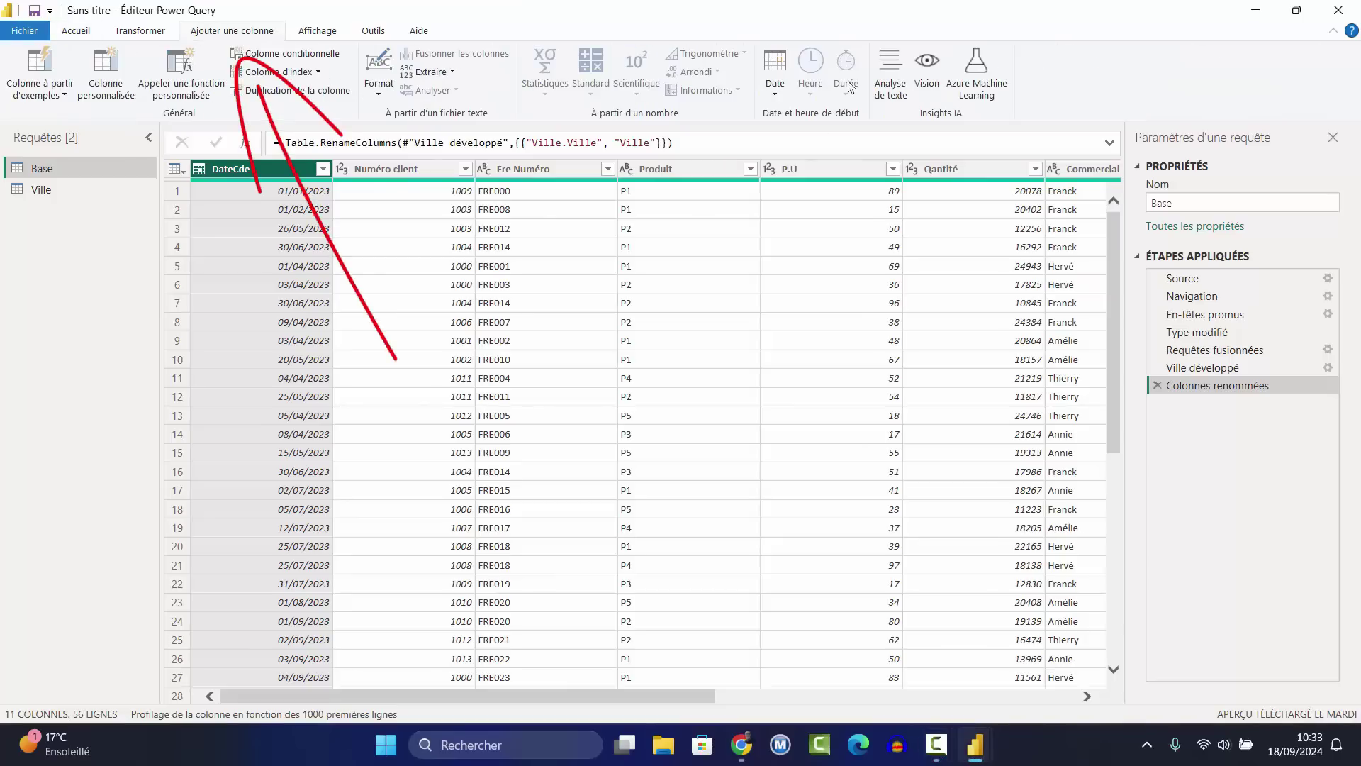
pyautogui.click(775, 100)
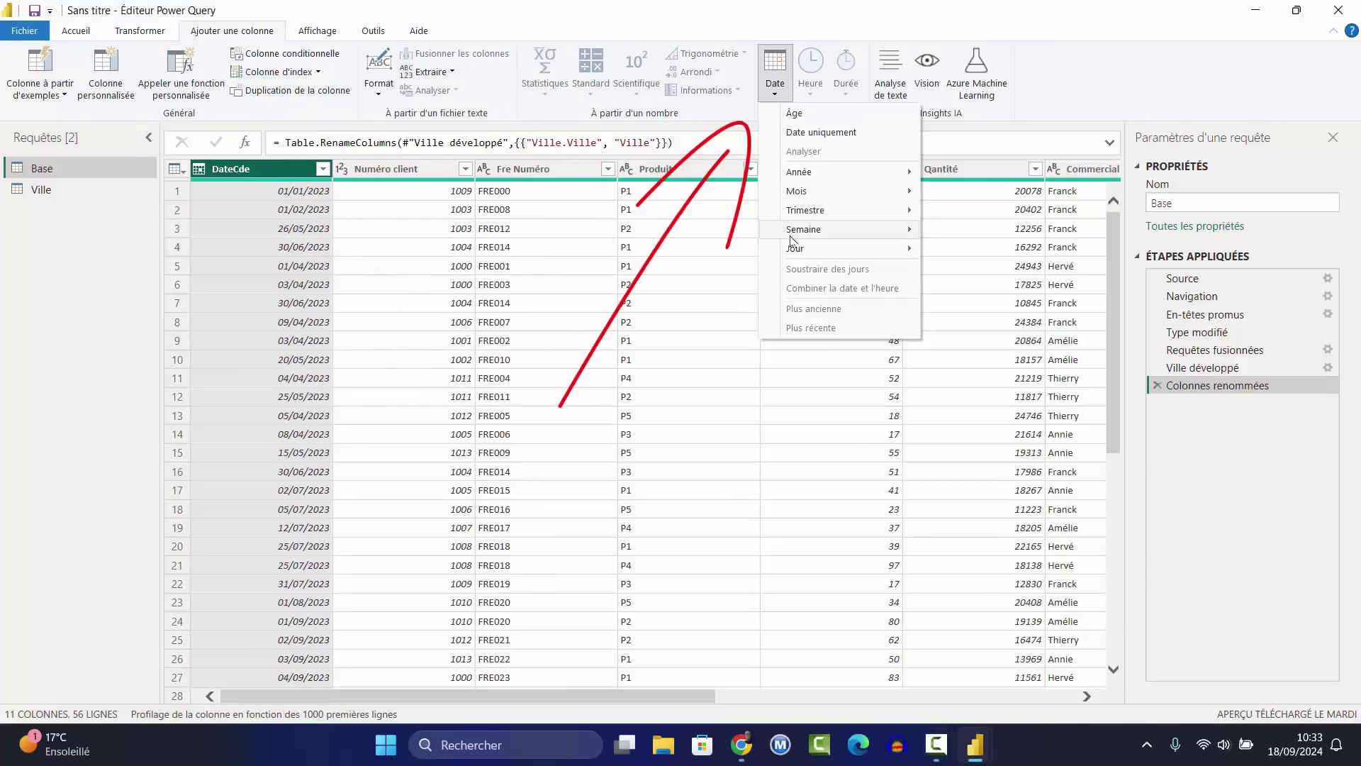
pyautogui.moveTo(886, 191)
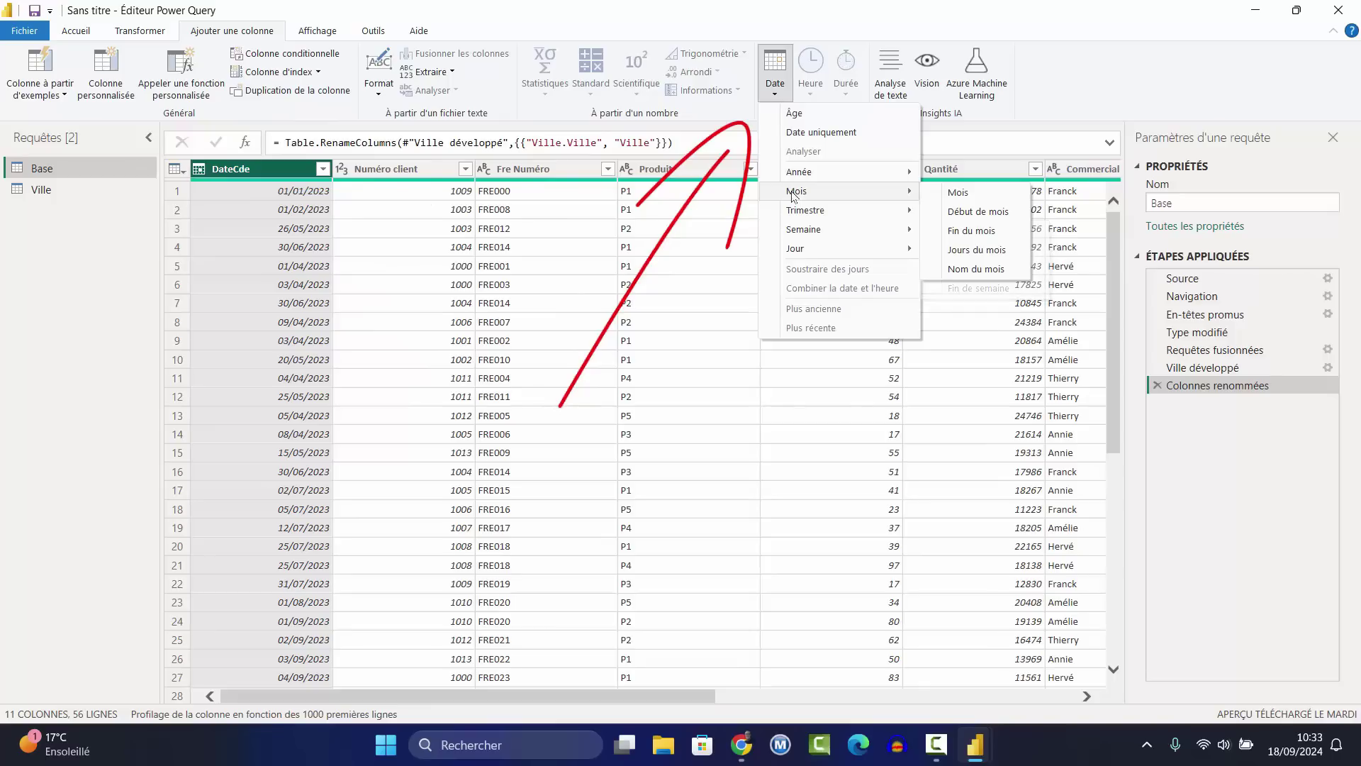
pyautogui.click(975, 271)
# Add a month number column (Mois) derived from the DateCde column.
pyautogui.moveTo(630, 706); pyautogui.dragTo(1032, 704)
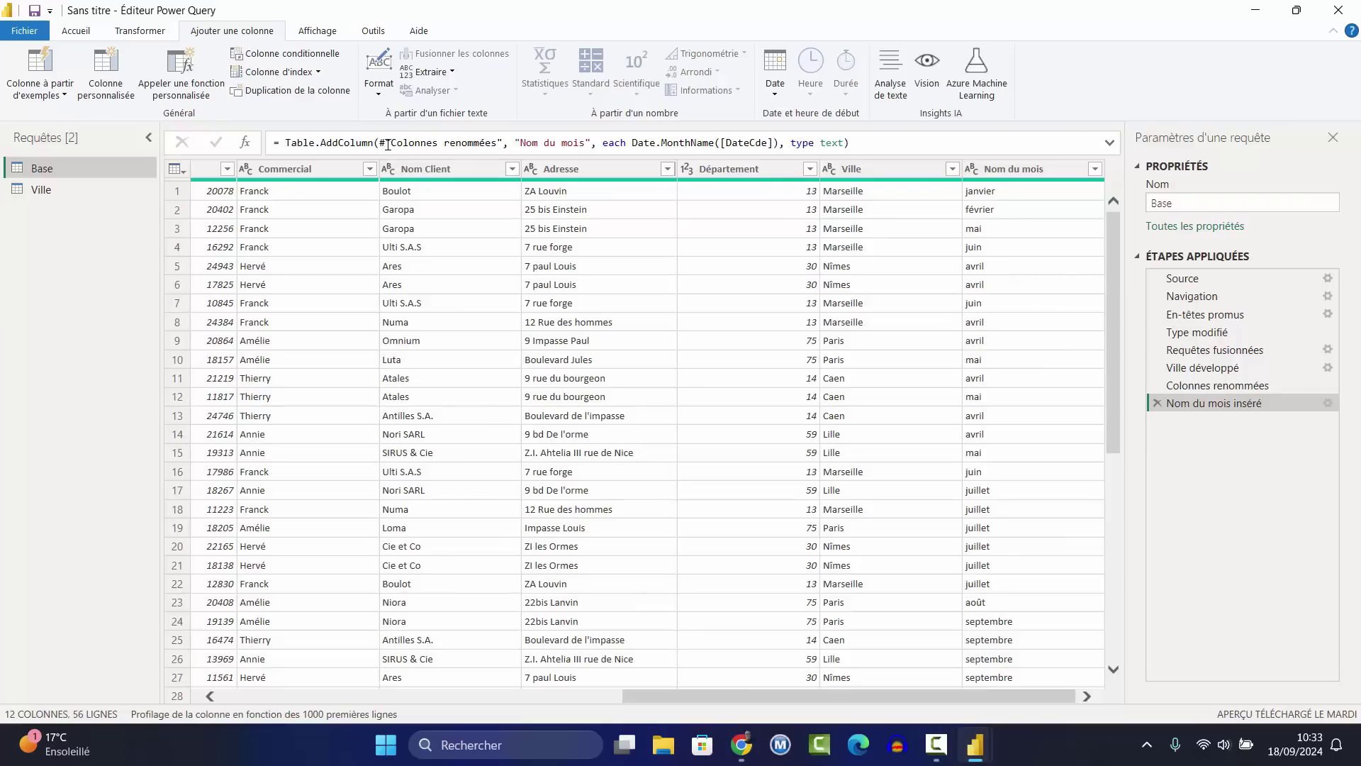
pyautogui.click(773, 96)
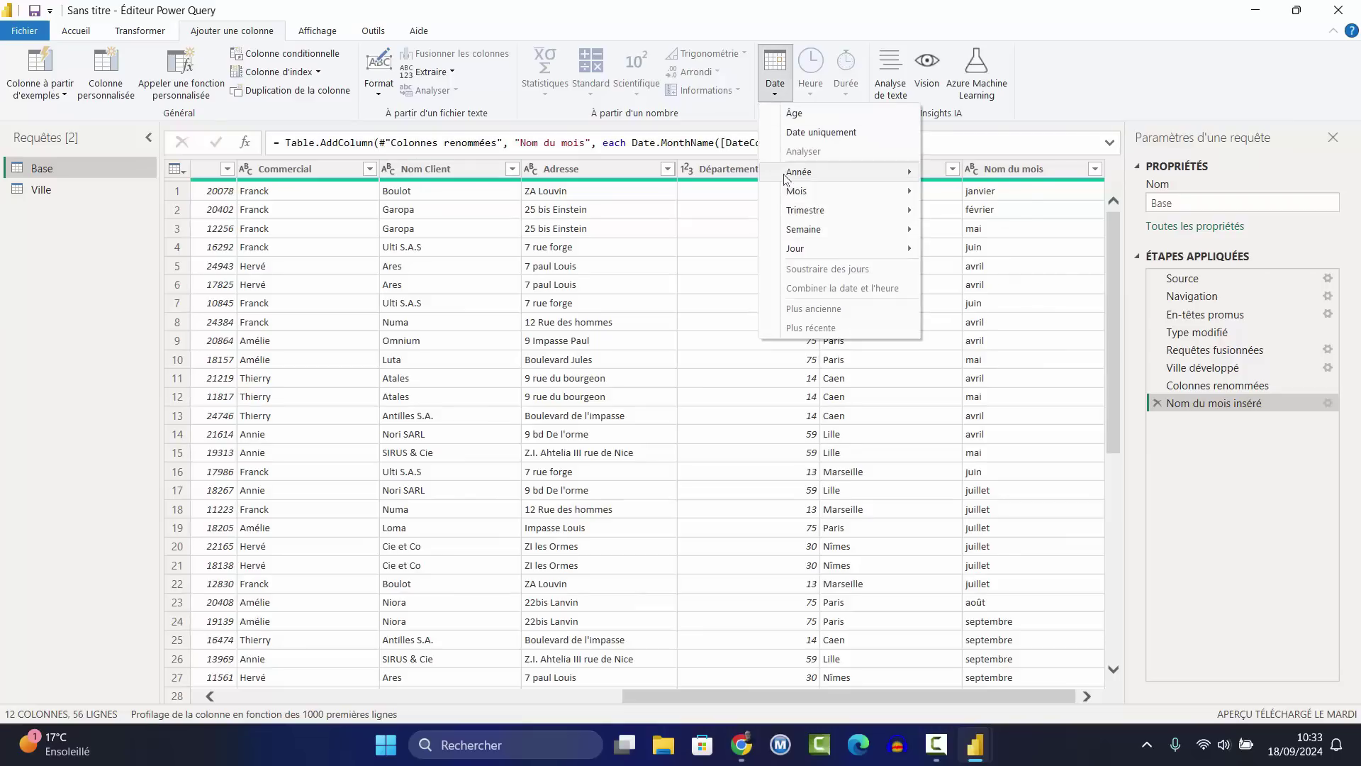
pyautogui.moveTo(887, 192)
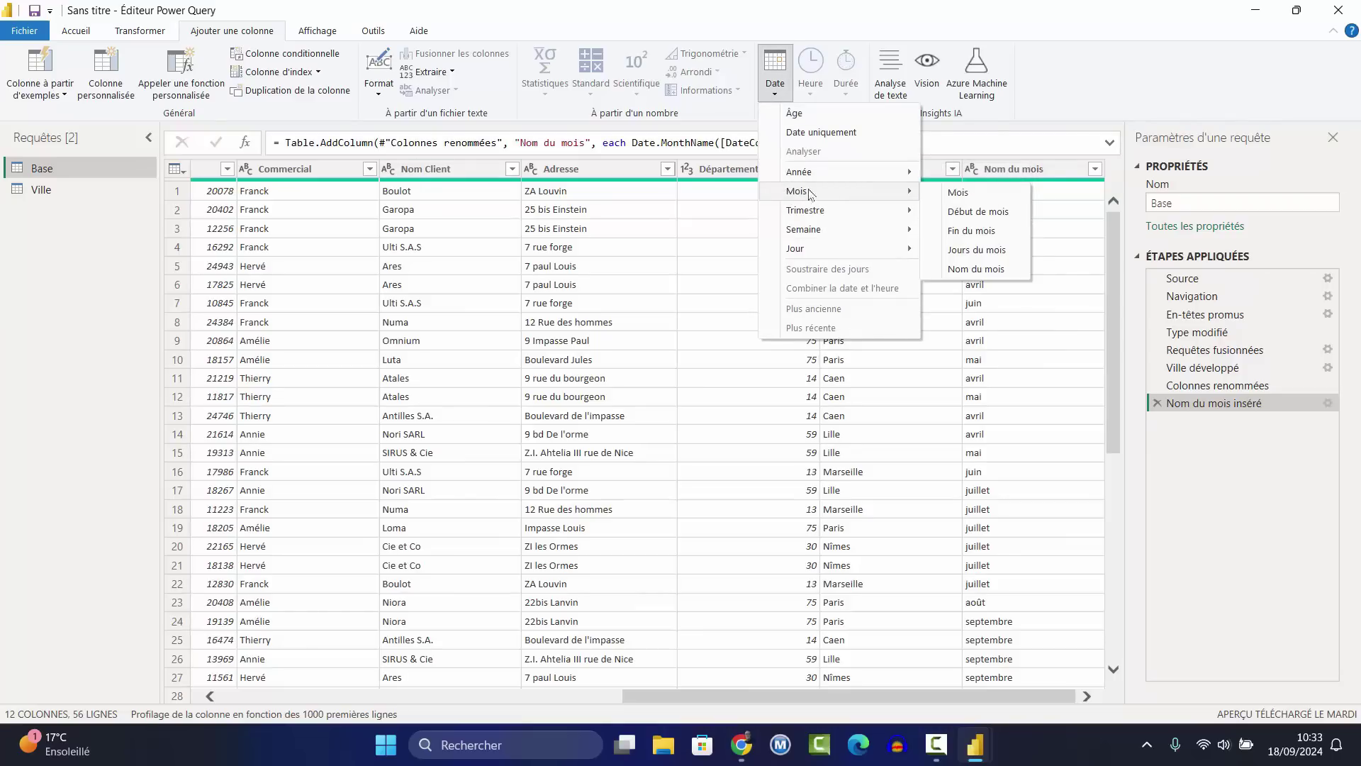
pyautogui.click(963, 195)
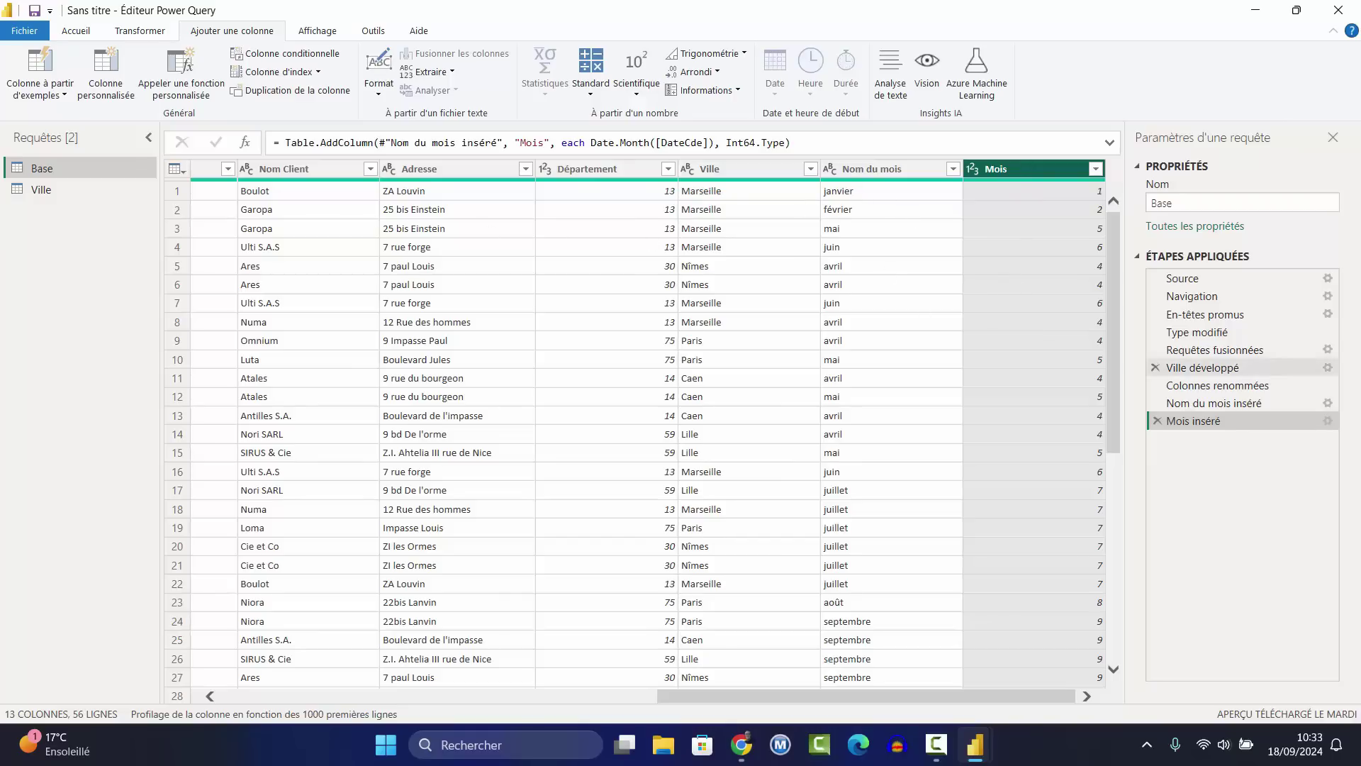
# Add a custom column named Chiffre d'Affaires with the formula [P.U]*[Qantité].
pyautogui.moveTo(740, 694); pyautogui.dragTo(448, 706)
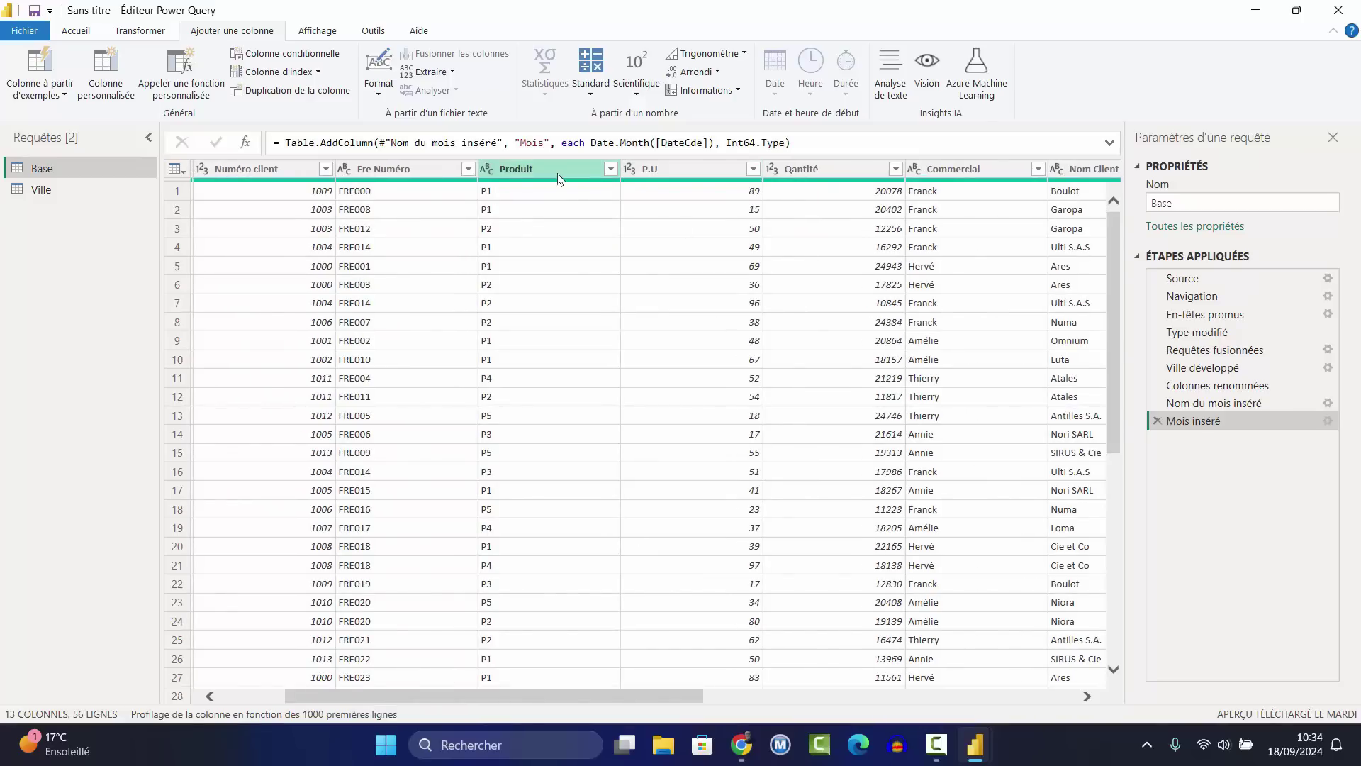
pyautogui.click(652, 171)
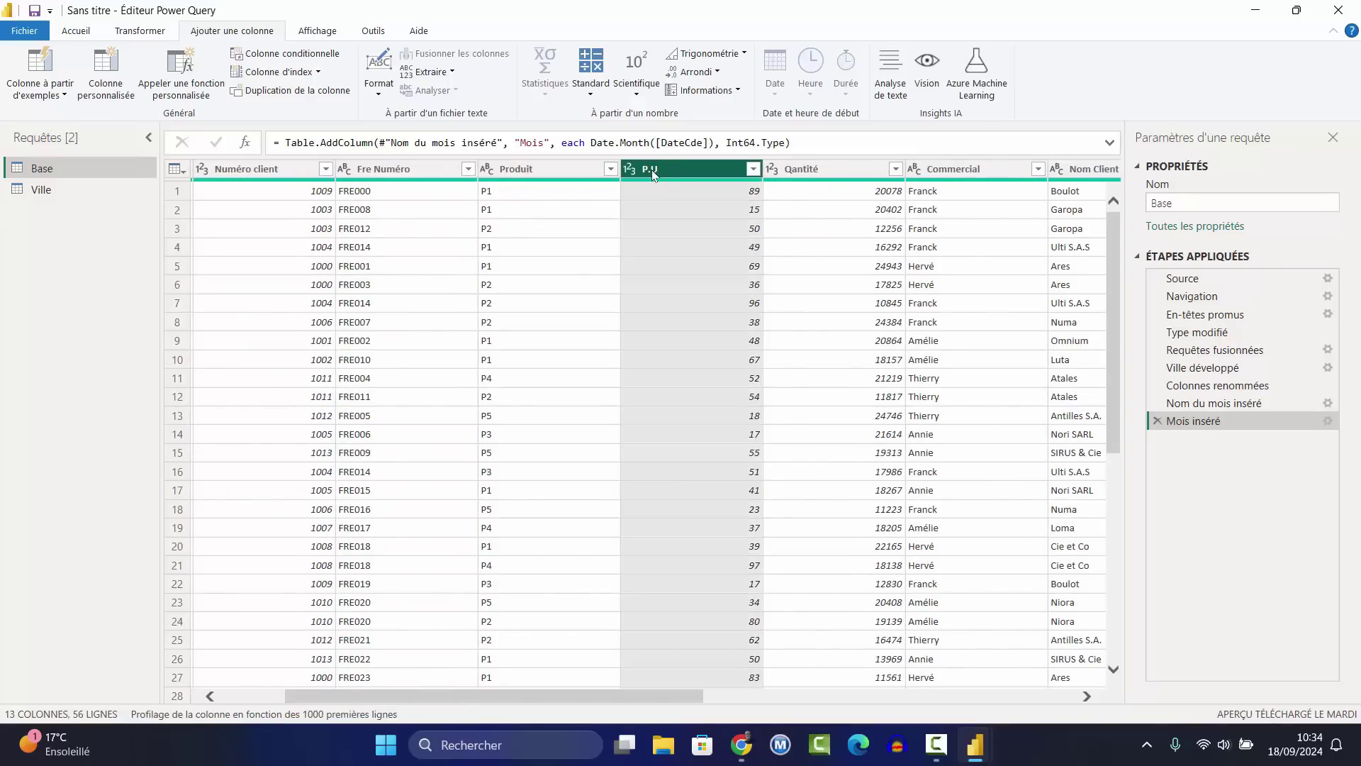
pyautogui.click(802, 170)
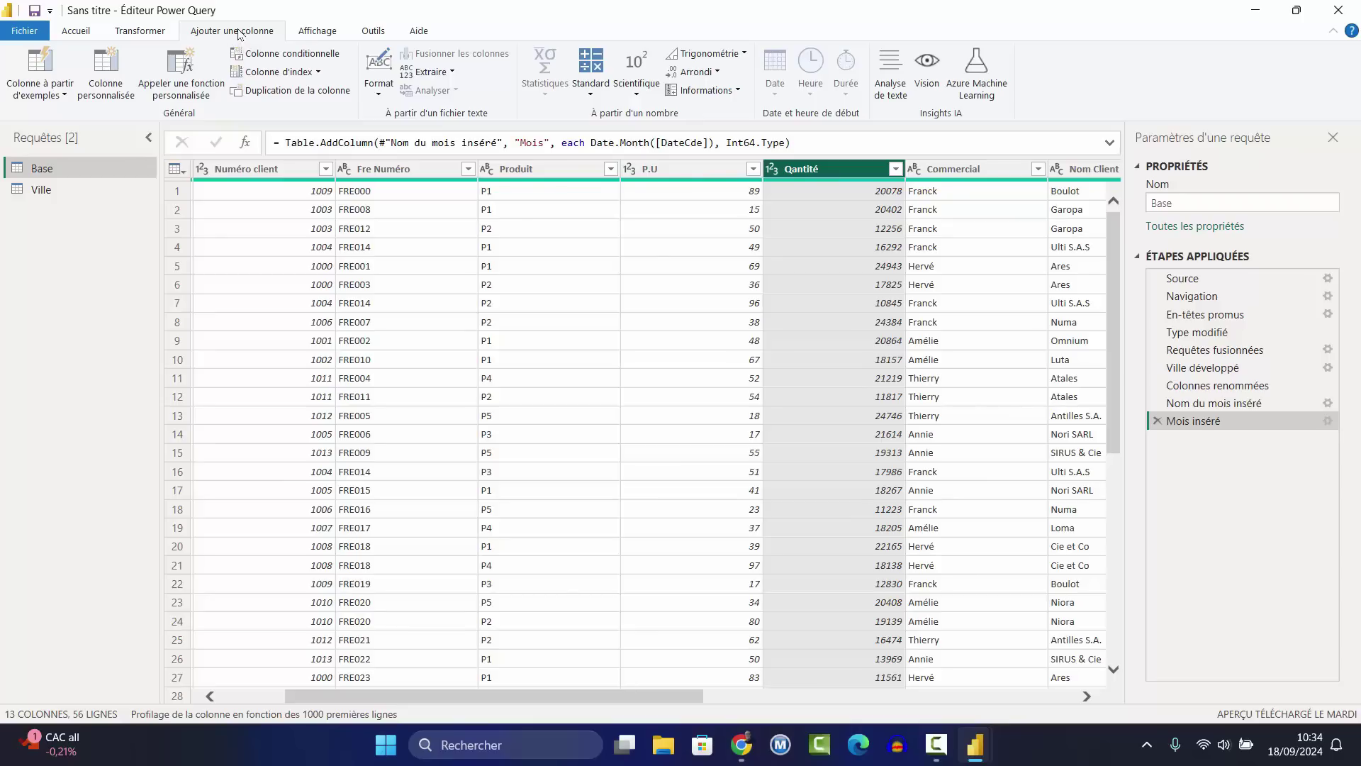
pyautogui.click(104, 71)
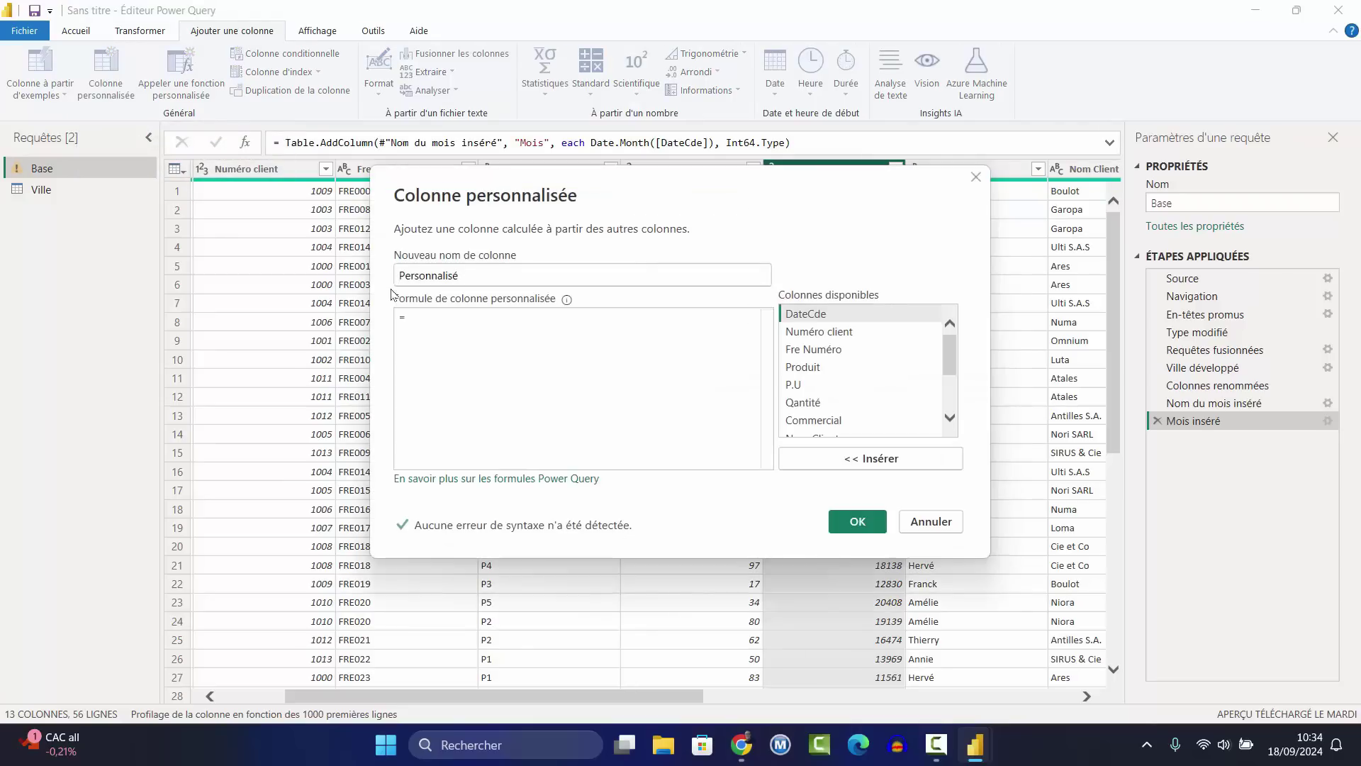
pyautogui.moveTo(496, 274); pyautogui.dragTo(383, 288)
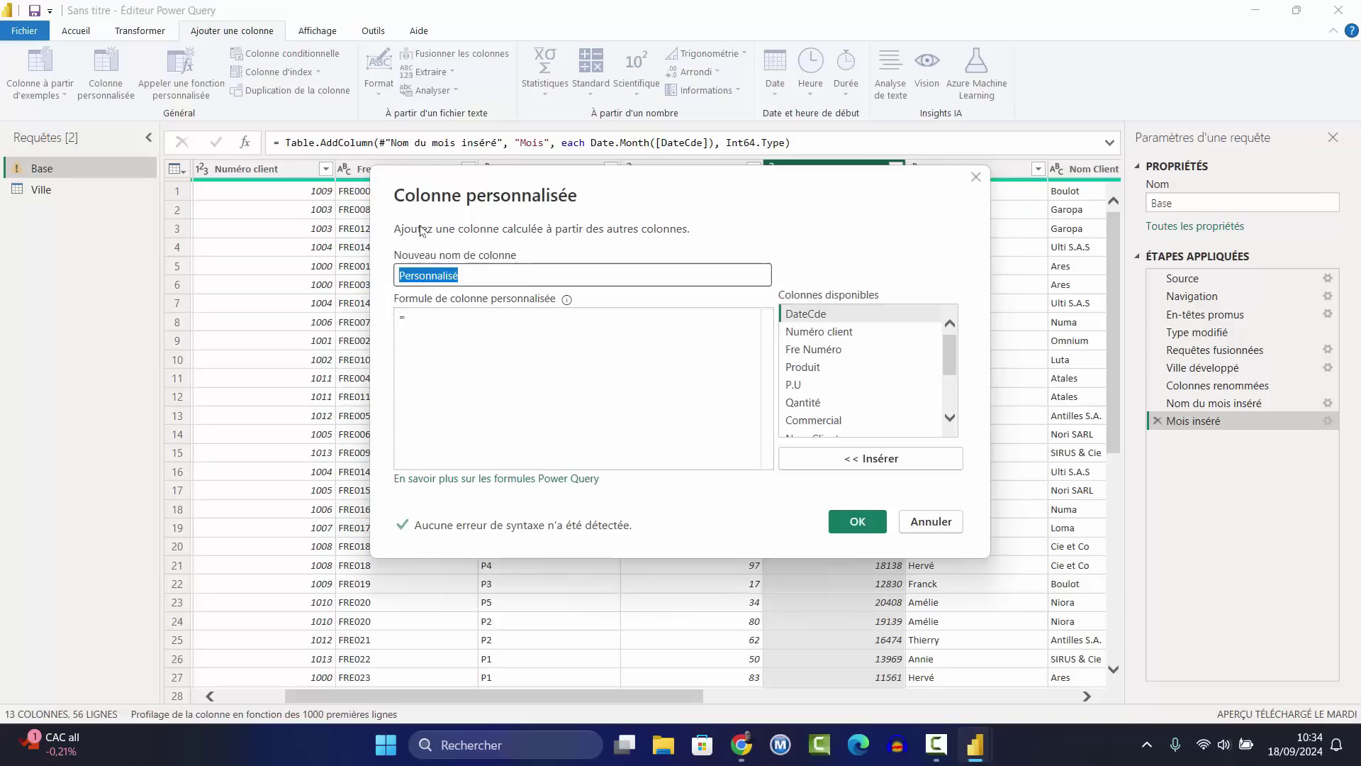
pyautogui.write("Chiffre d'Affaires")
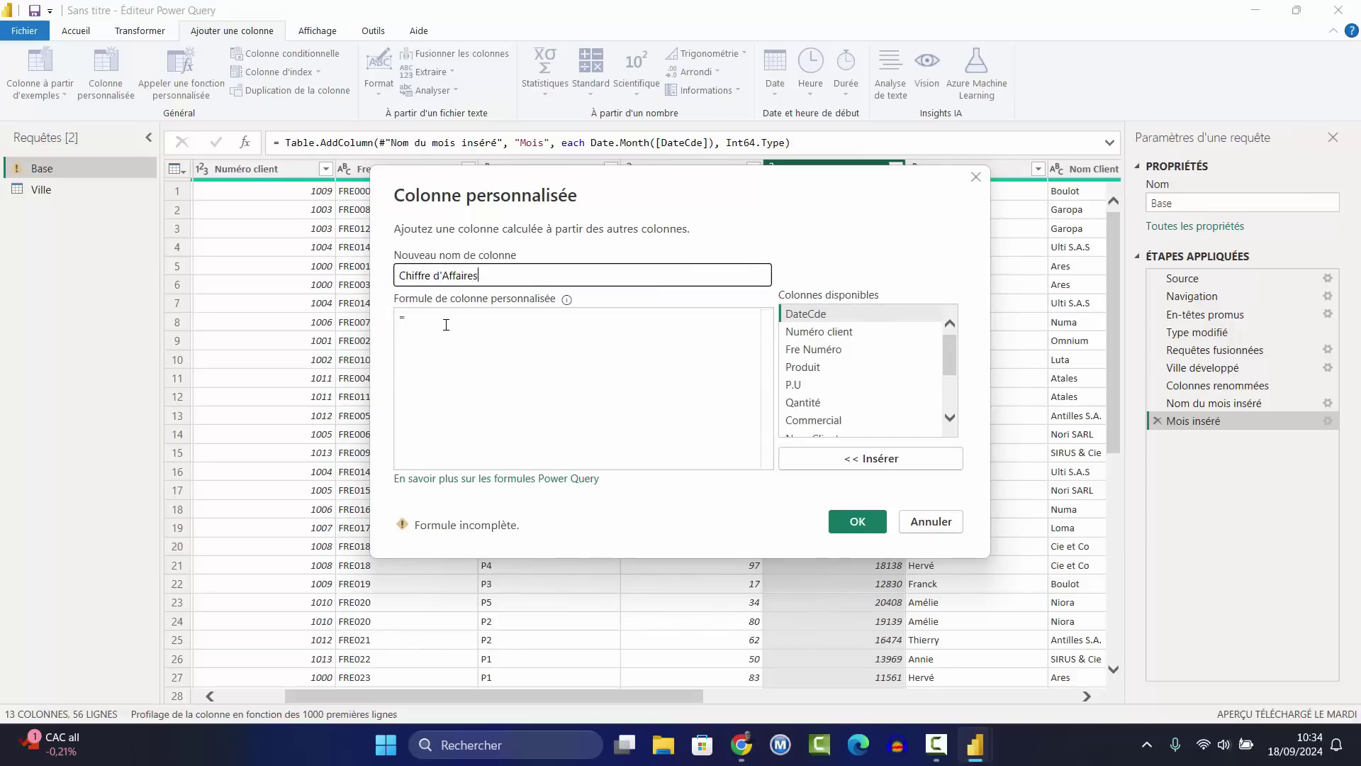
pyautogui.click(446, 321)
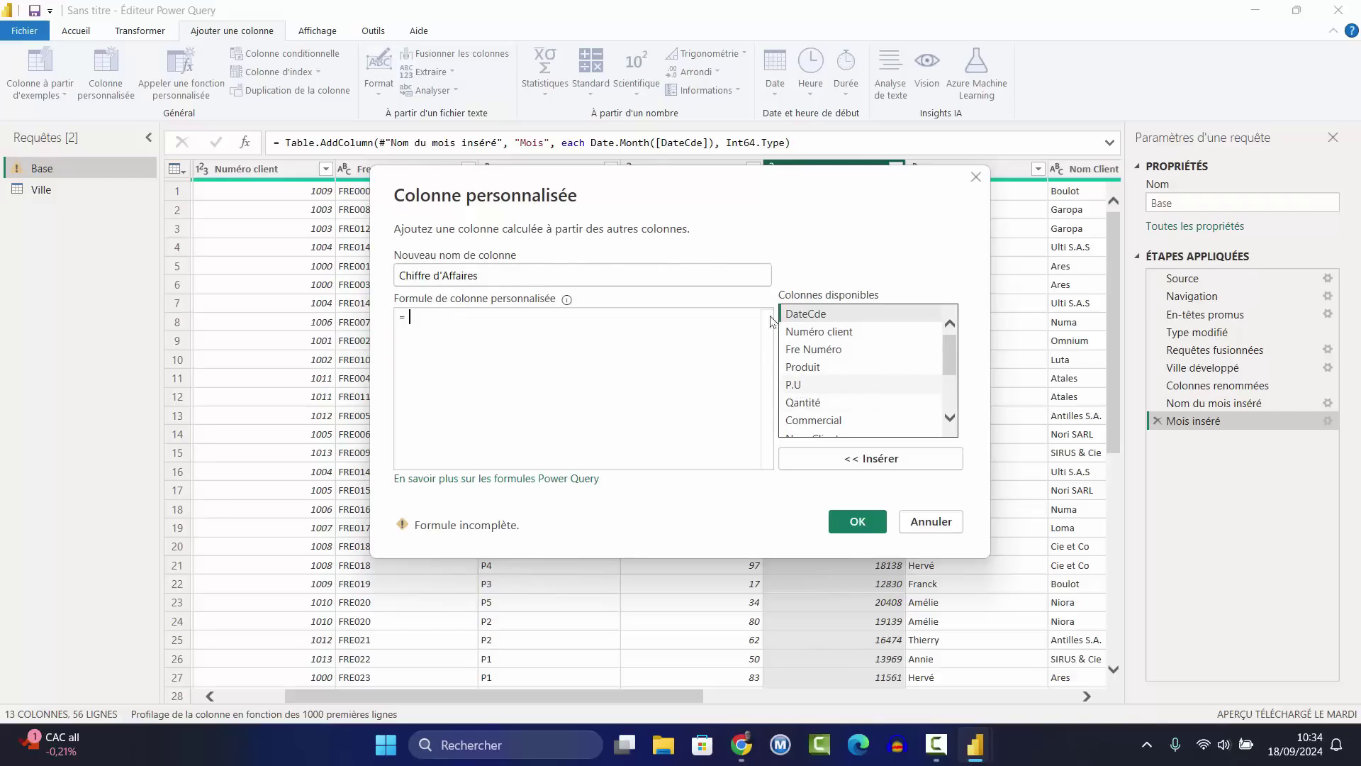
pyautogui.doubleClick(791, 389)
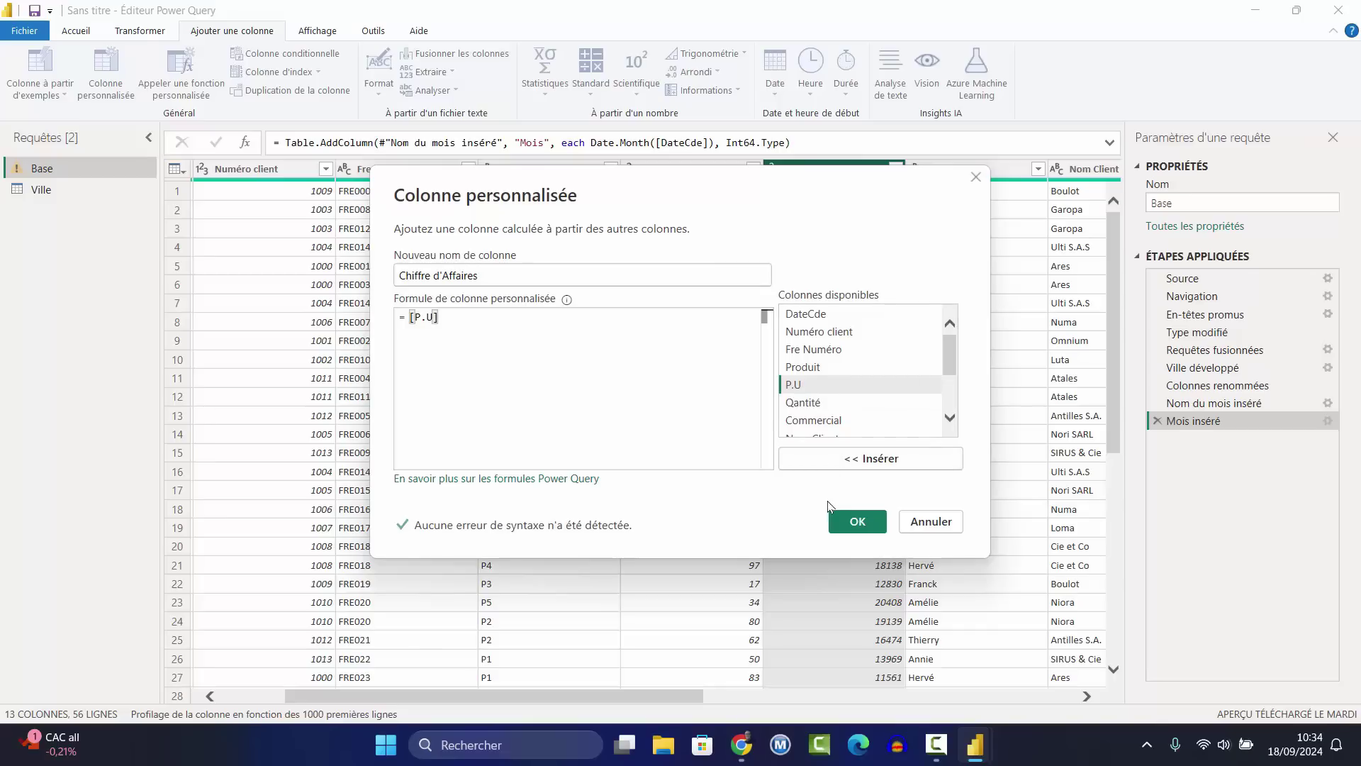
pyautogui.write('*')
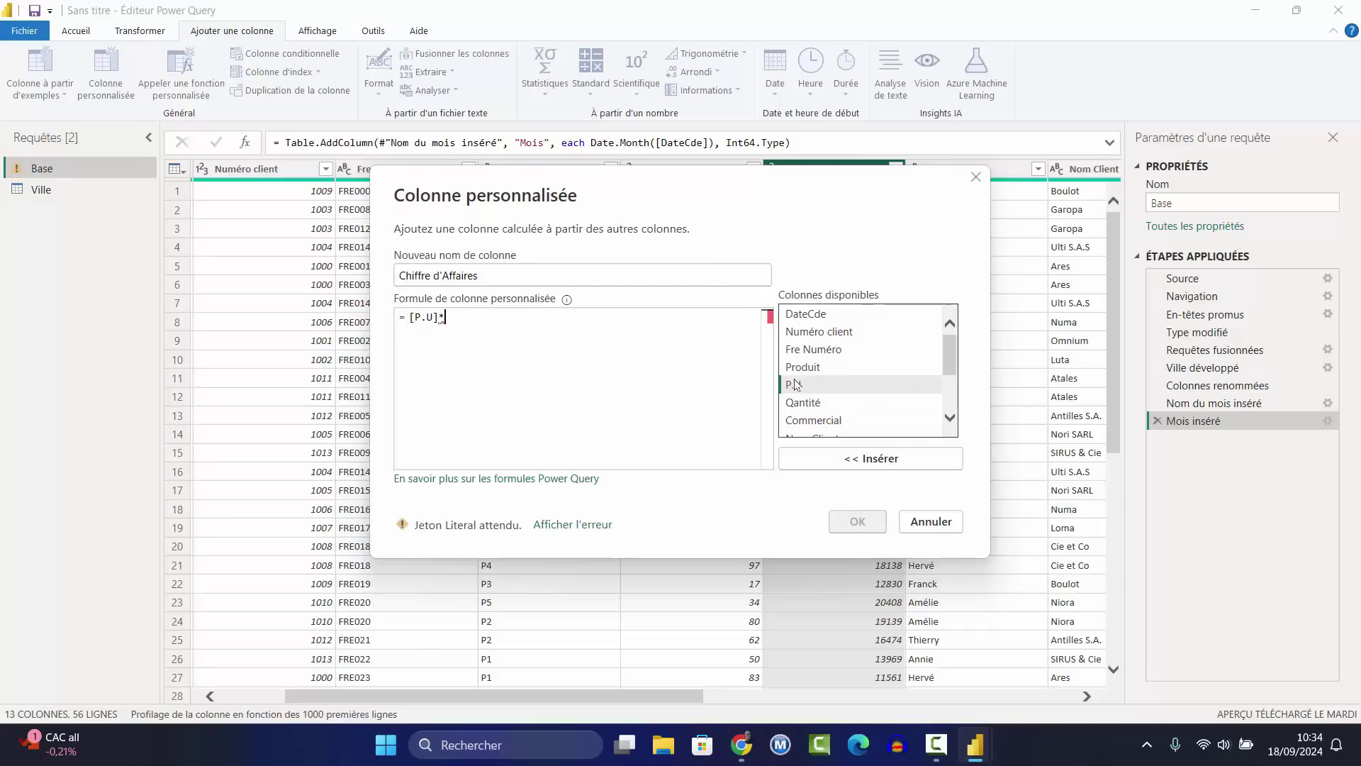
pyautogui.doubleClick(799, 404)
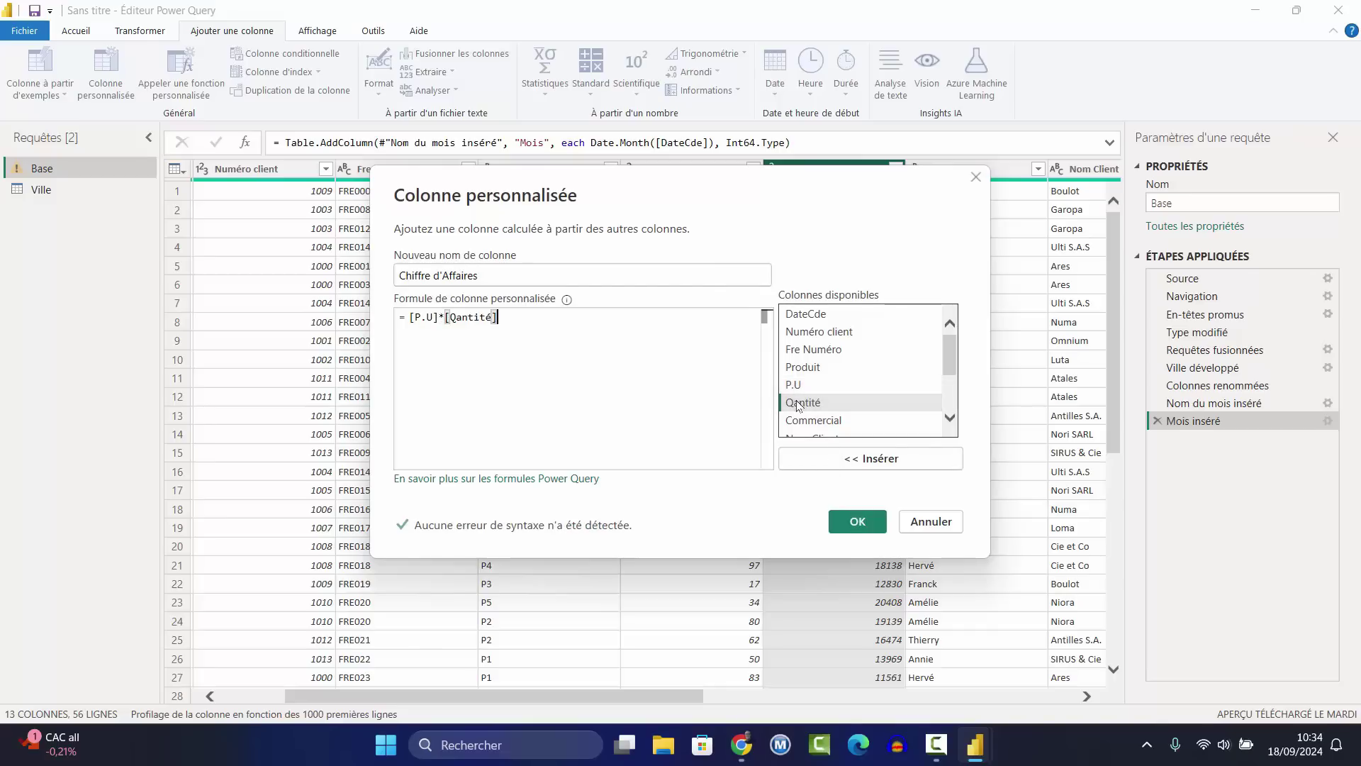
pyautogui.click(855, 524)
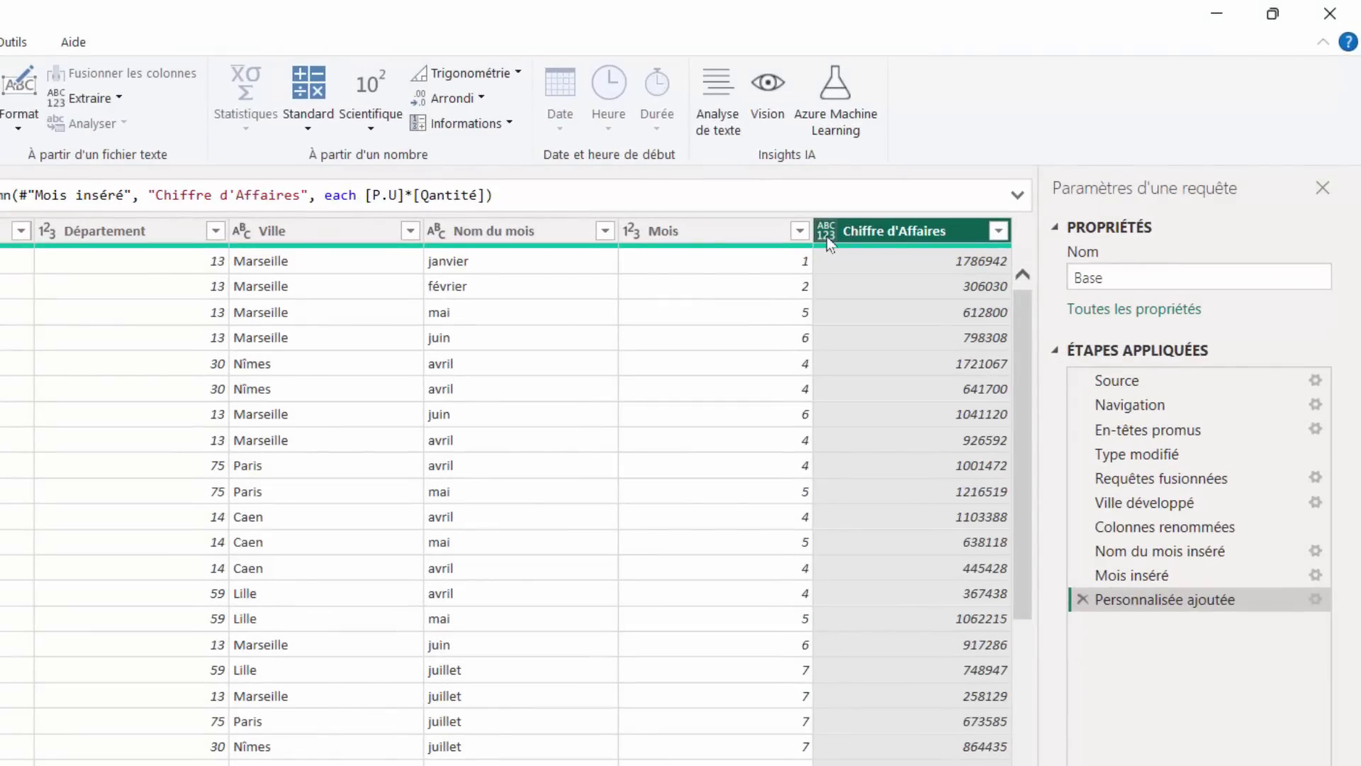
# Set the data type of the Chiffre d'Affaires column to whole number (Nombre entier).
pyautogui.click(632, 231)
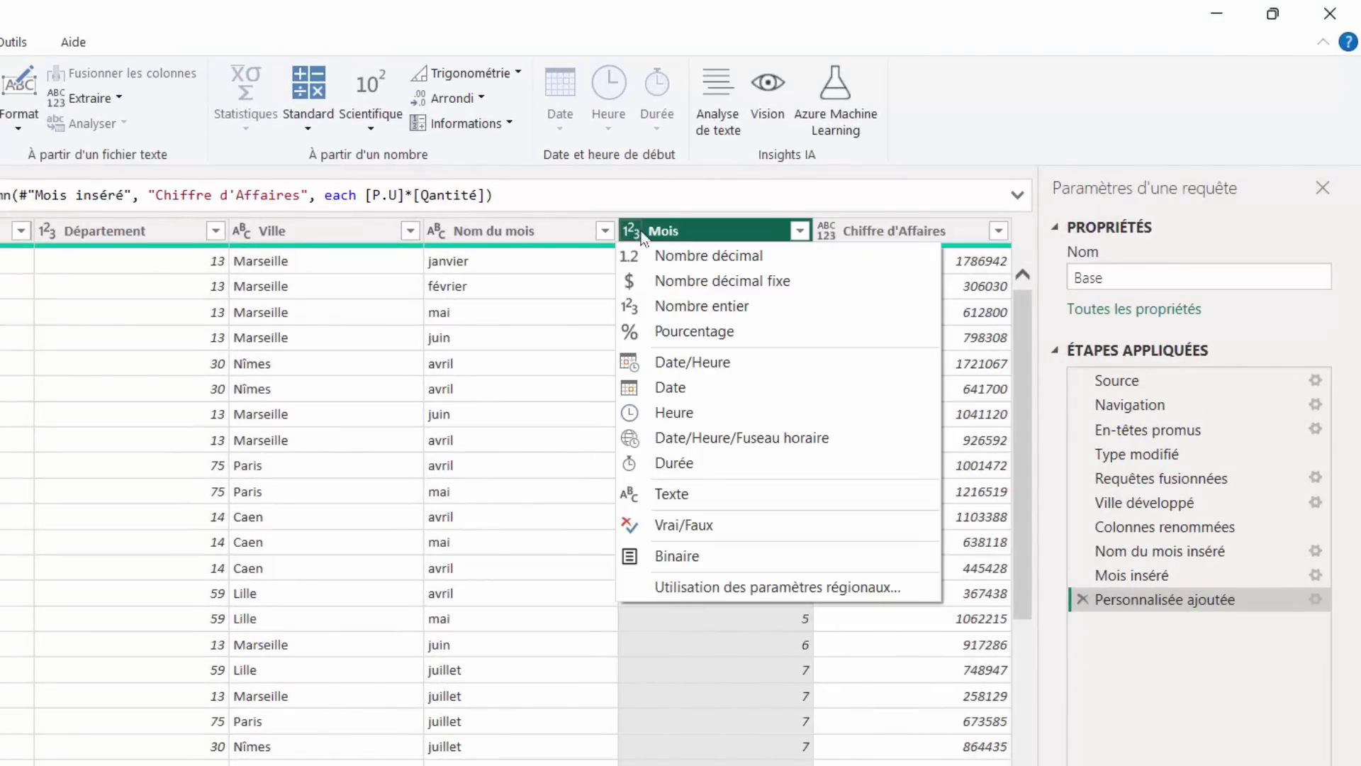
pyautogui.click(543, 319)
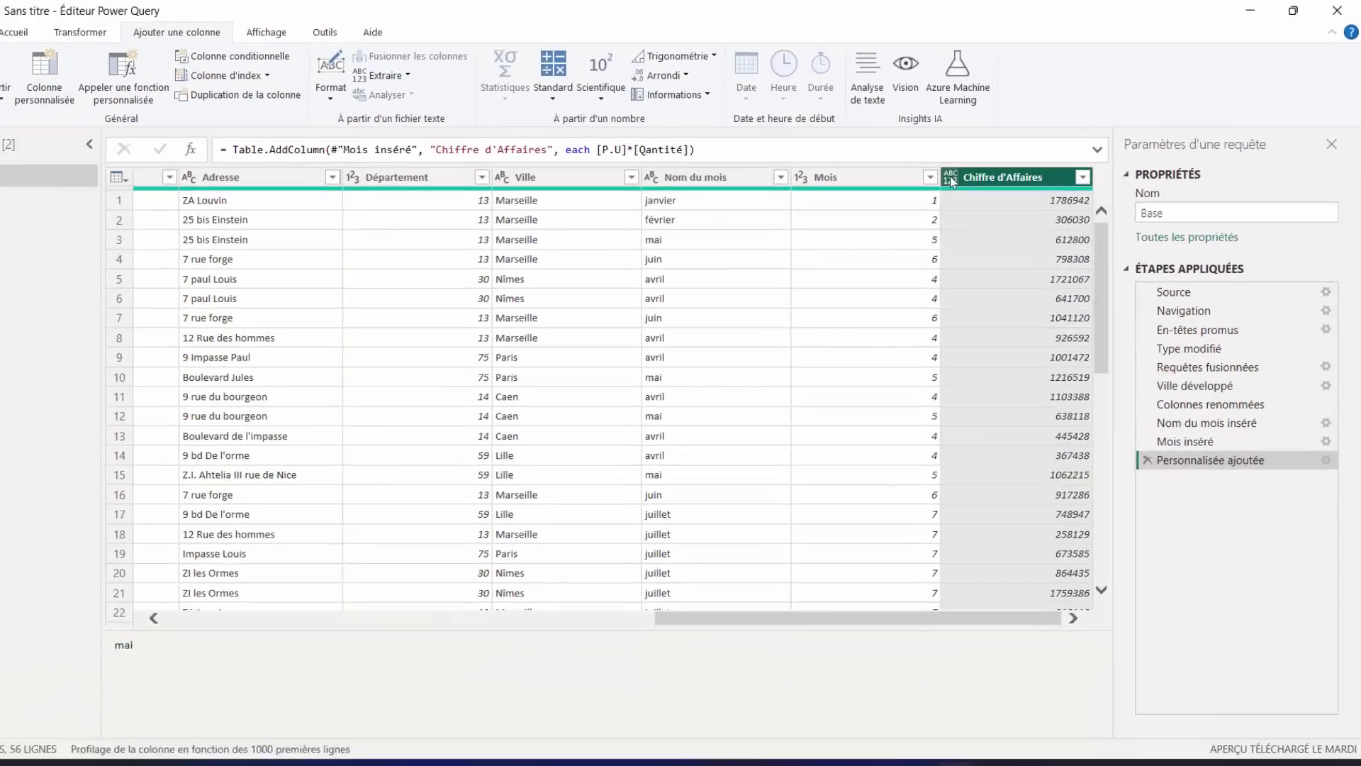
pyautogui.click(828, 231)
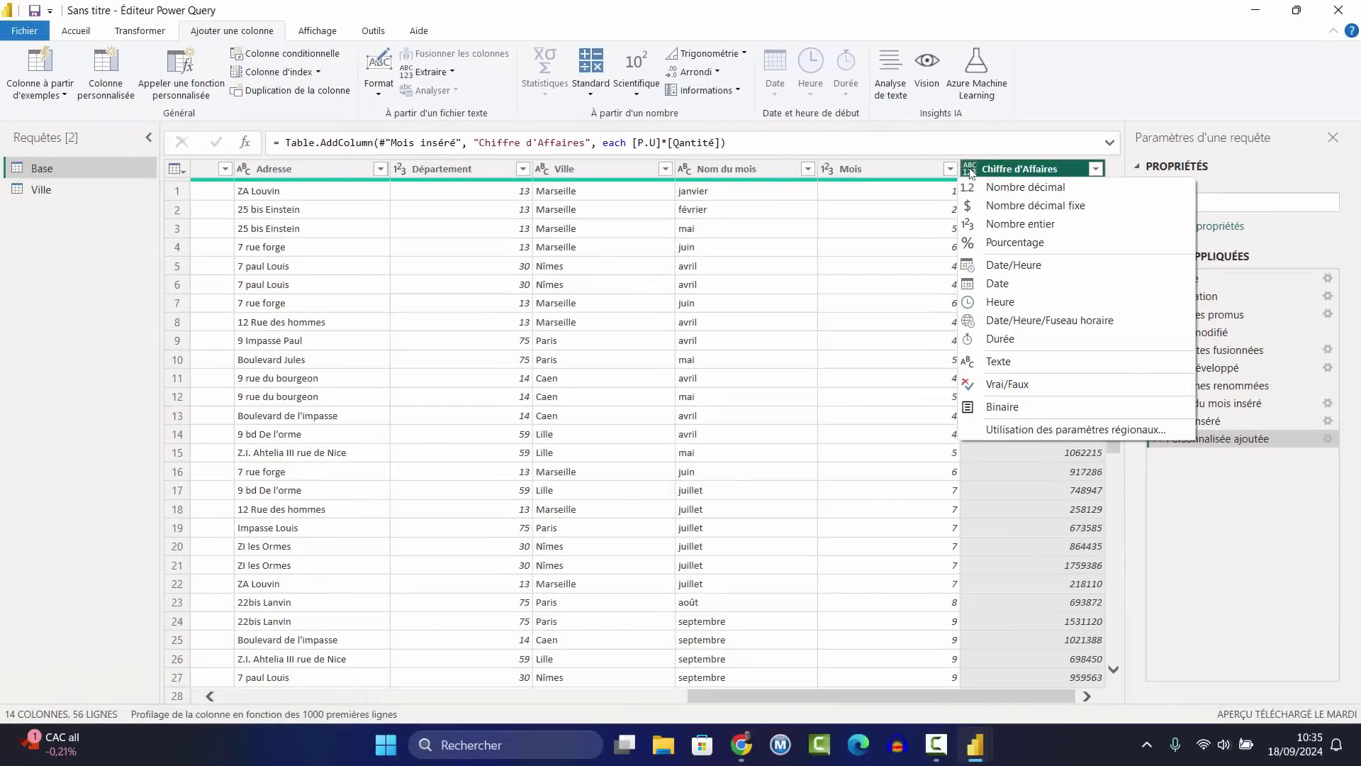
pyautogui.click(990, 225)
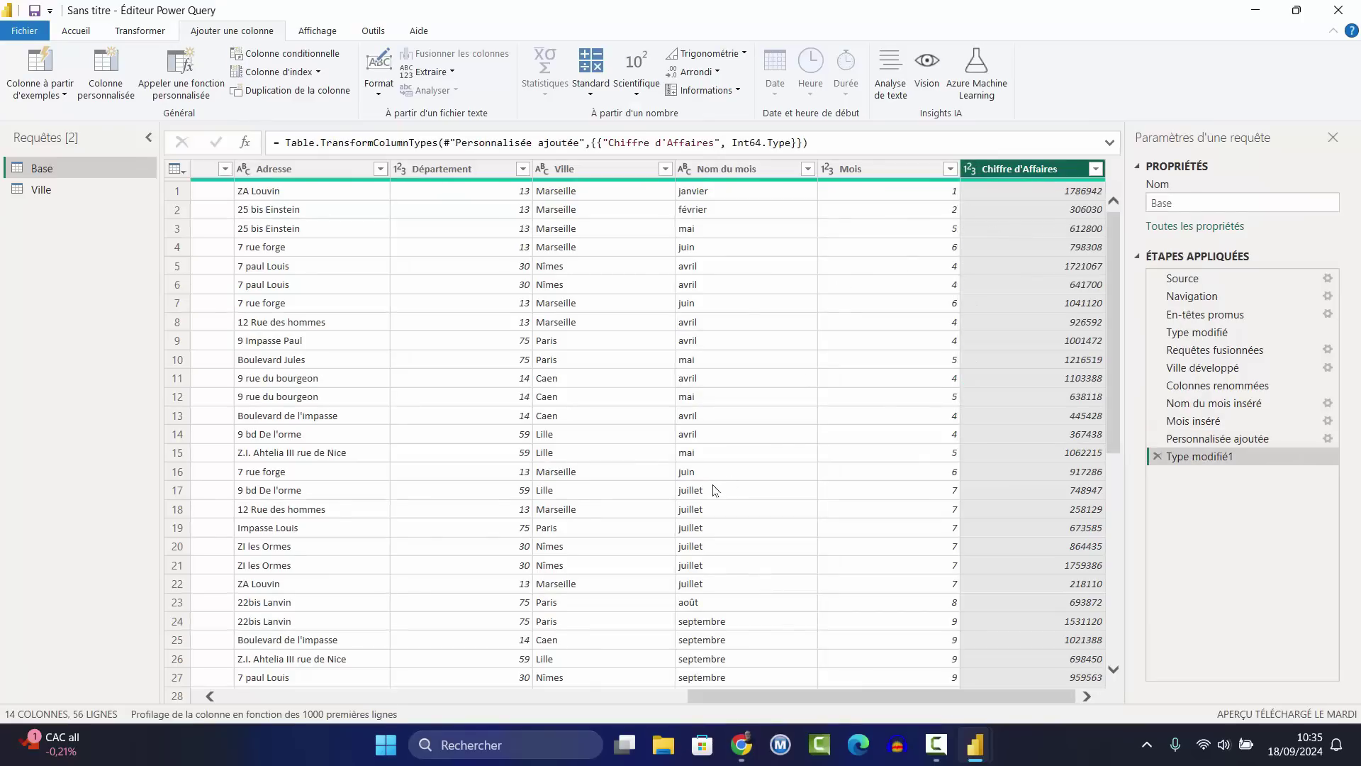
# Close the Power Query Editor, applying the query changes, and return to the Power BI Desktop report.
pyautogui.press('F10')
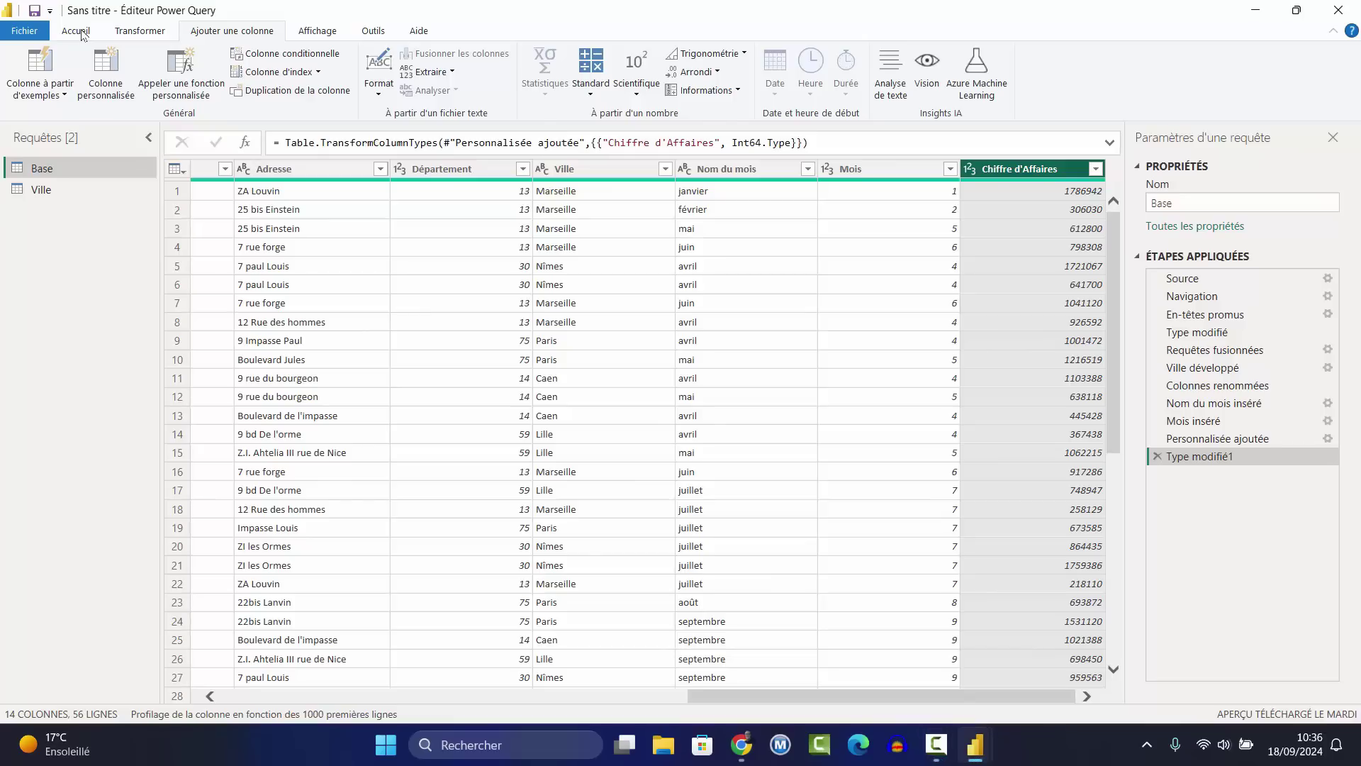
pyautogui.click(79, 32)
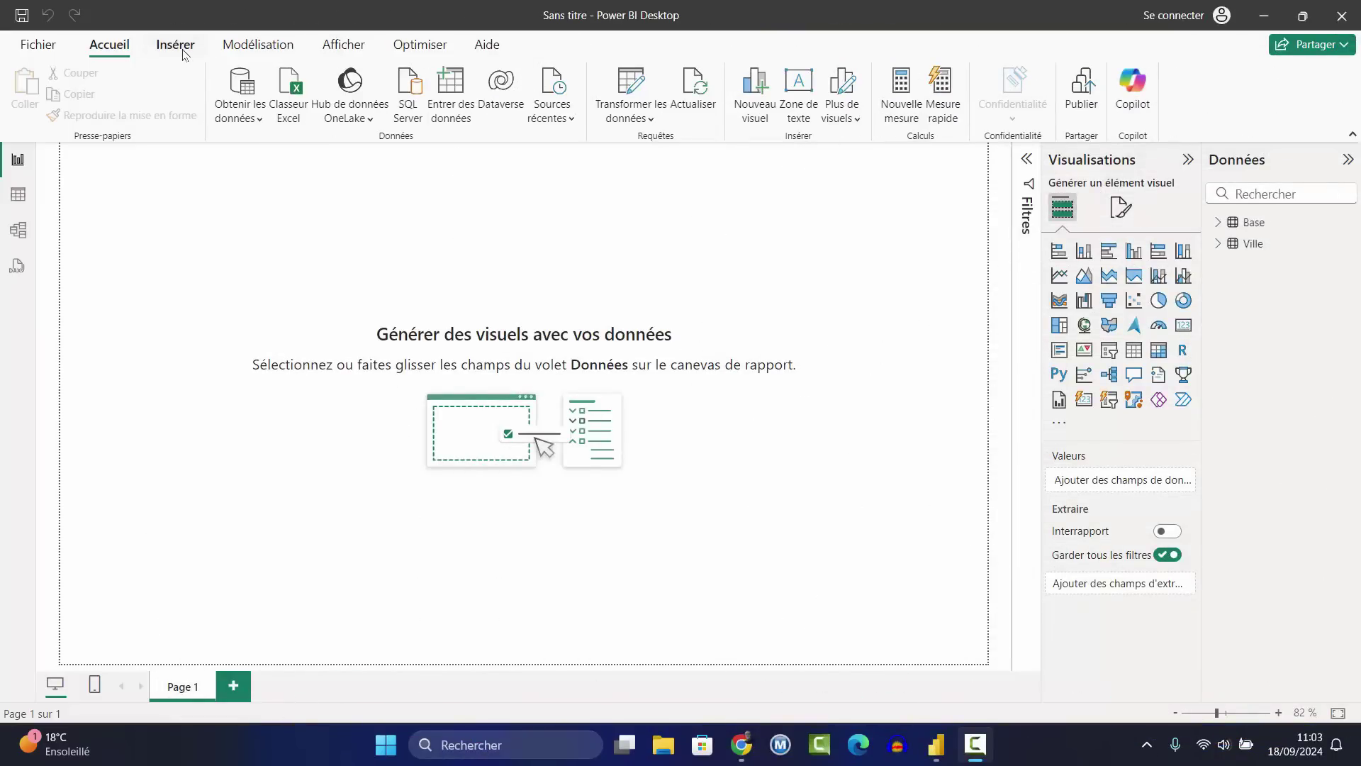
# Insert a rectangle shape on Page 1 and resize it into a thin banner spanning the page's full width along its upper edge.
pyautogui.click(182, 51)
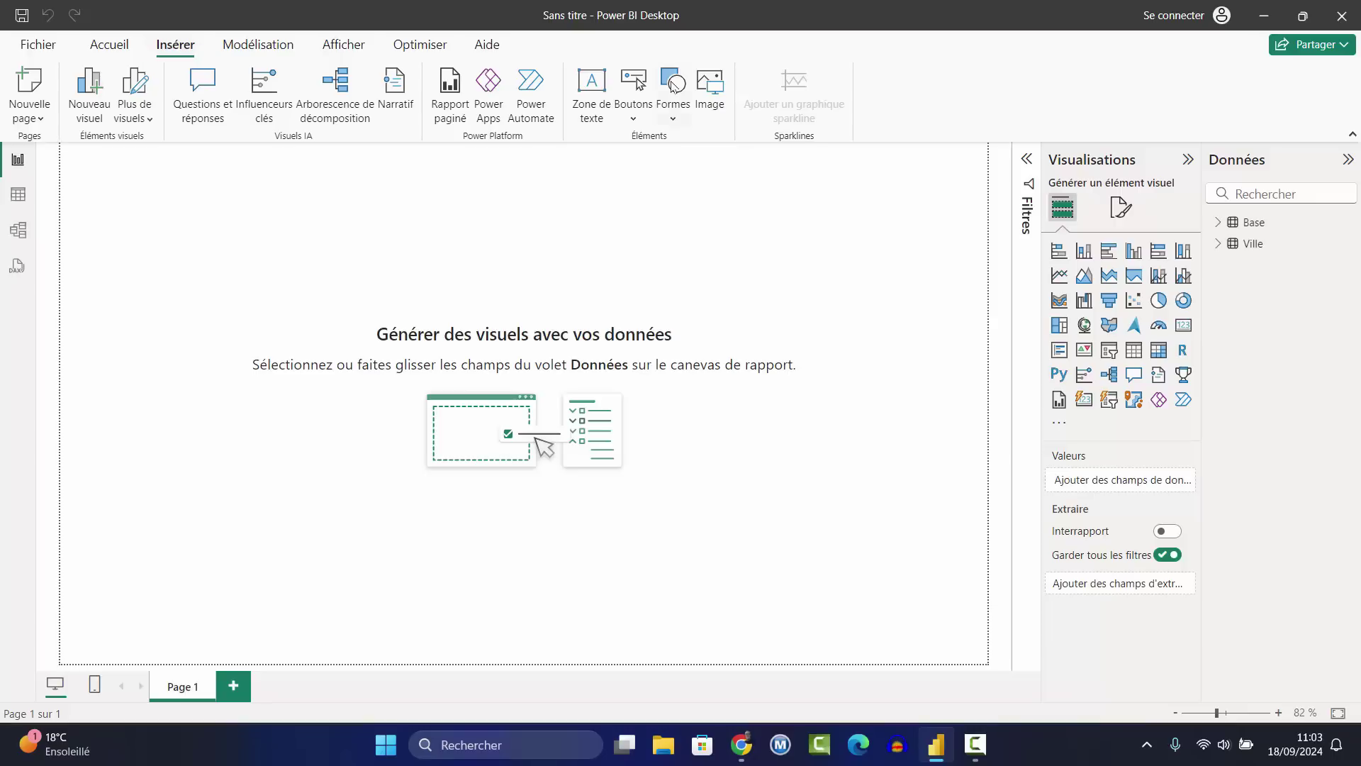
pyautogui.click(673, 122)
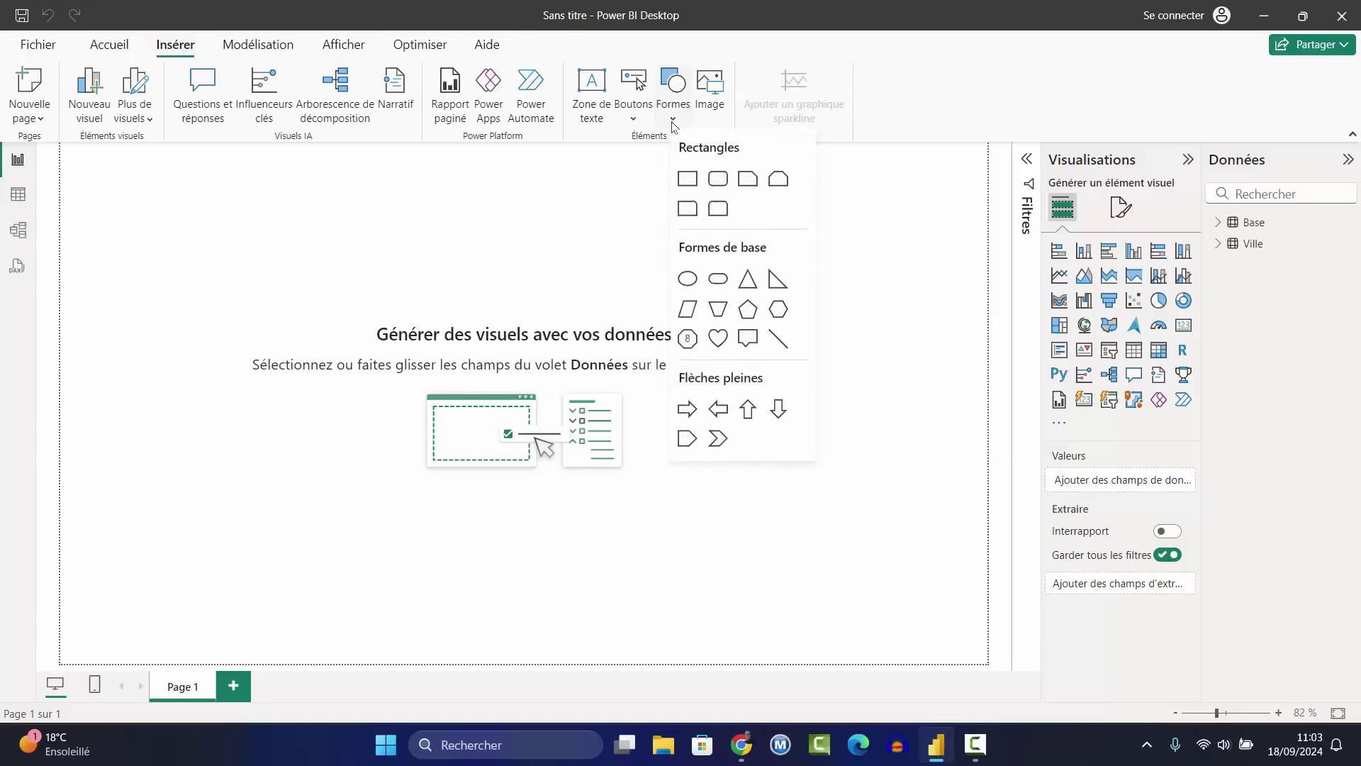
pyautogui.click(688, 181)
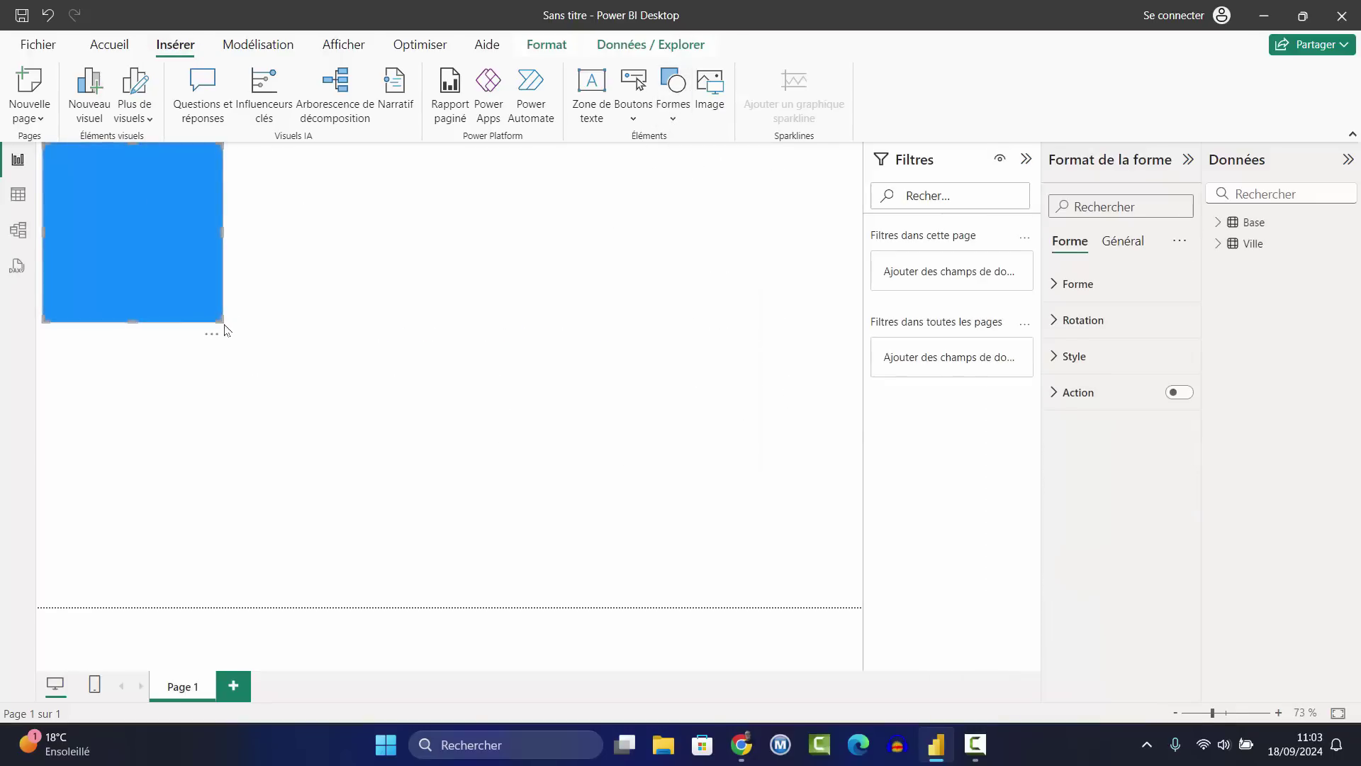
pyautogui.moveTo(222, 317); pyautogui.dragTo(863, 204)
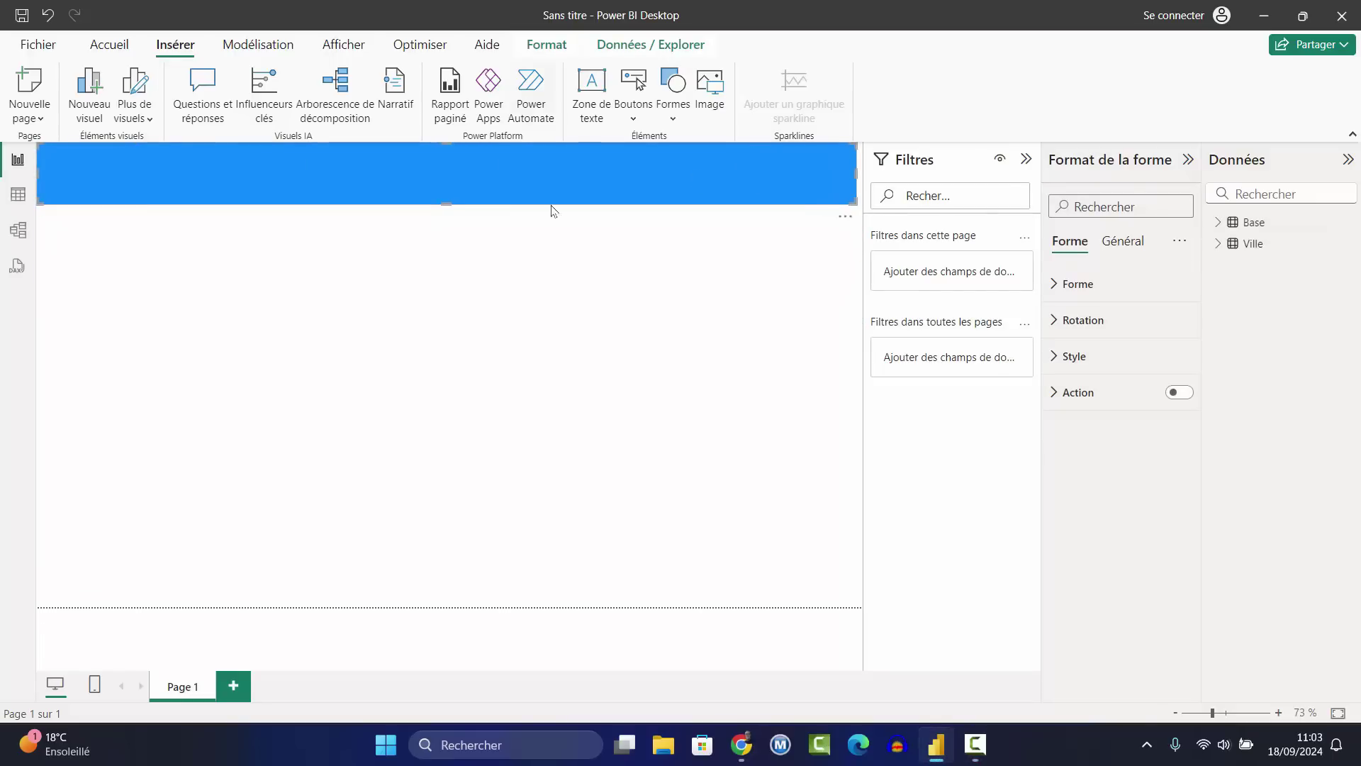
# Change the banner rectangle's fill to the dark blue theme colour.
pyautogui.click(1070, 357)
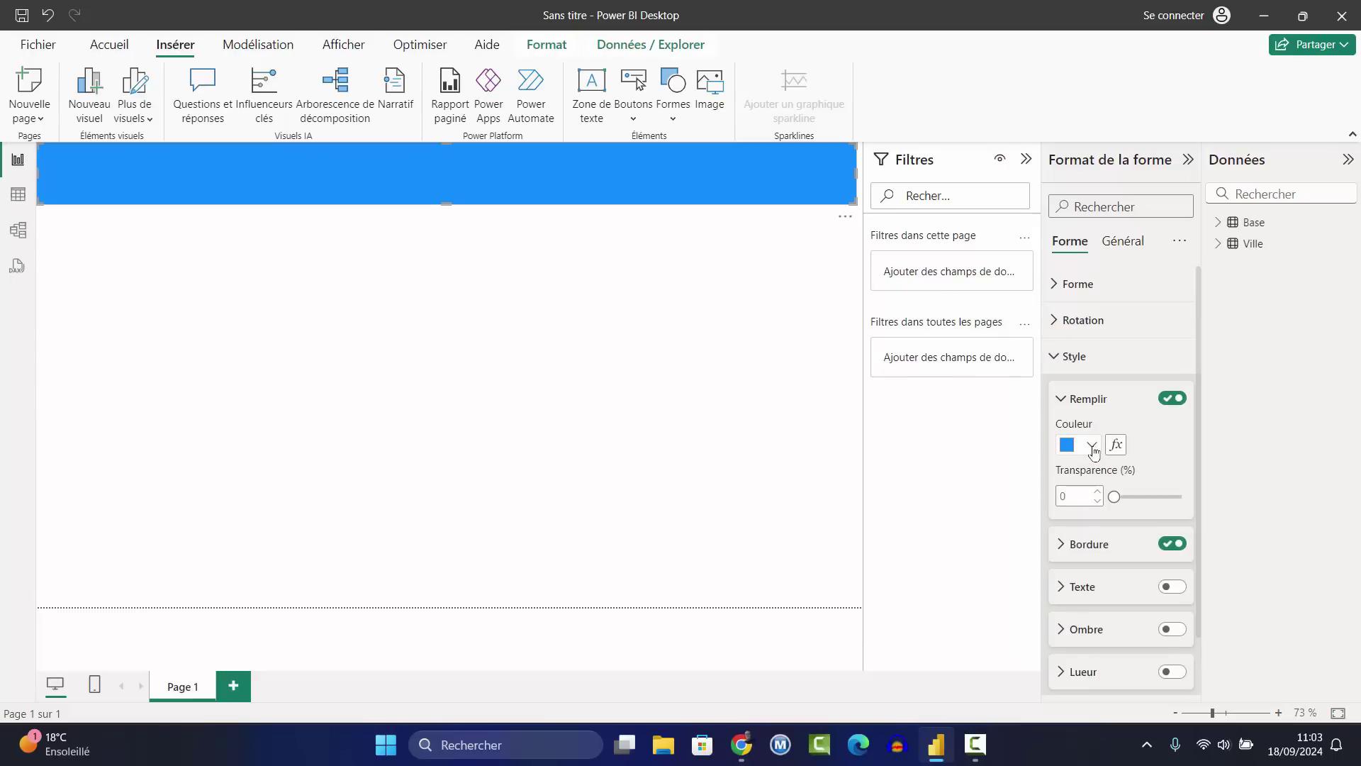
pyautogui.click(1092, 446)
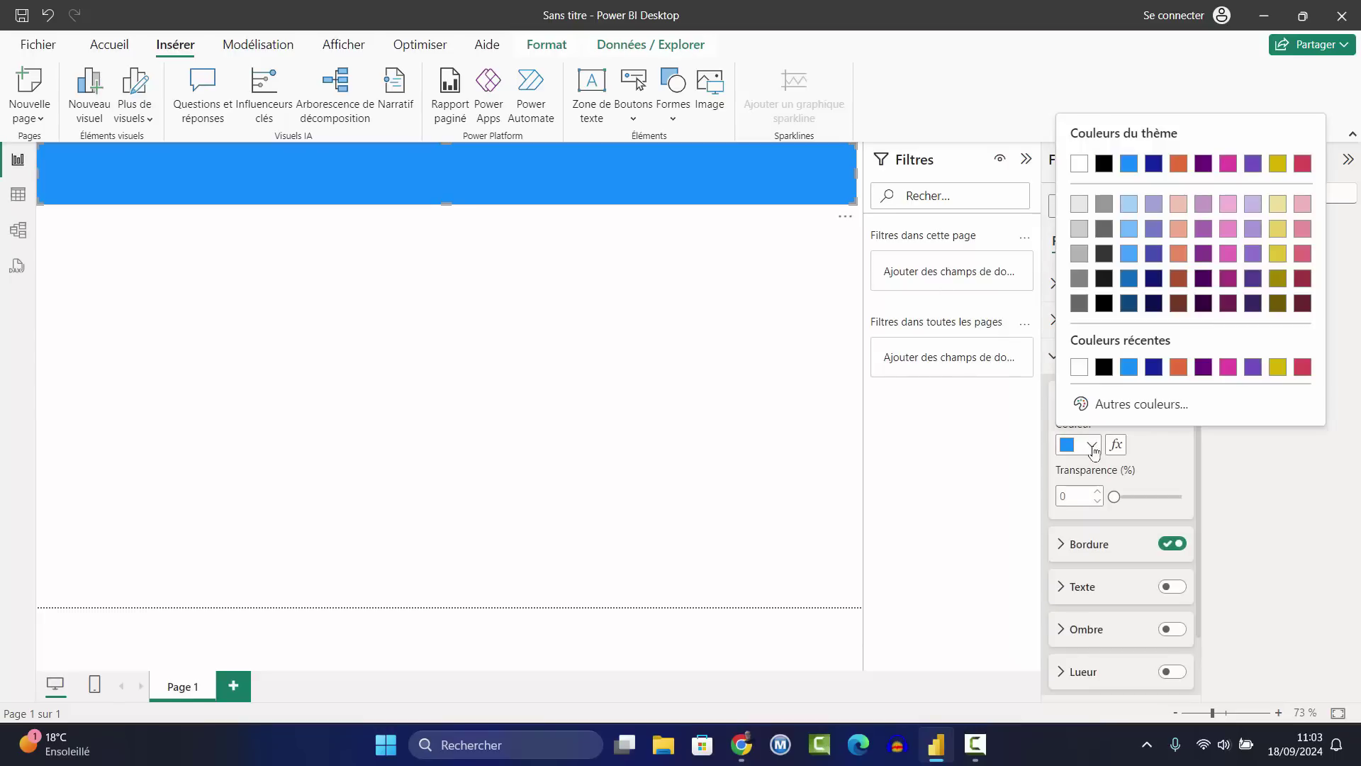
pyautogui.click(1125, 404)
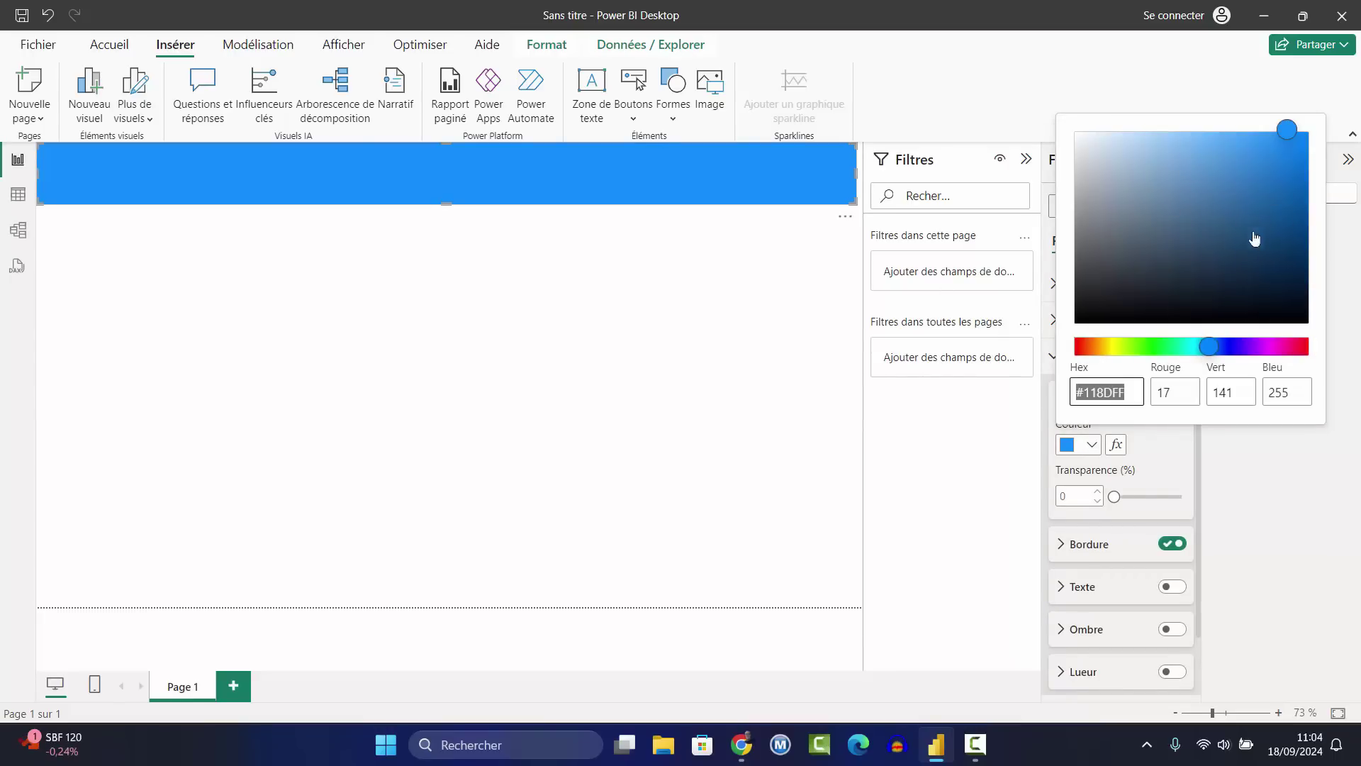
pyautogui.click(1340, 532)
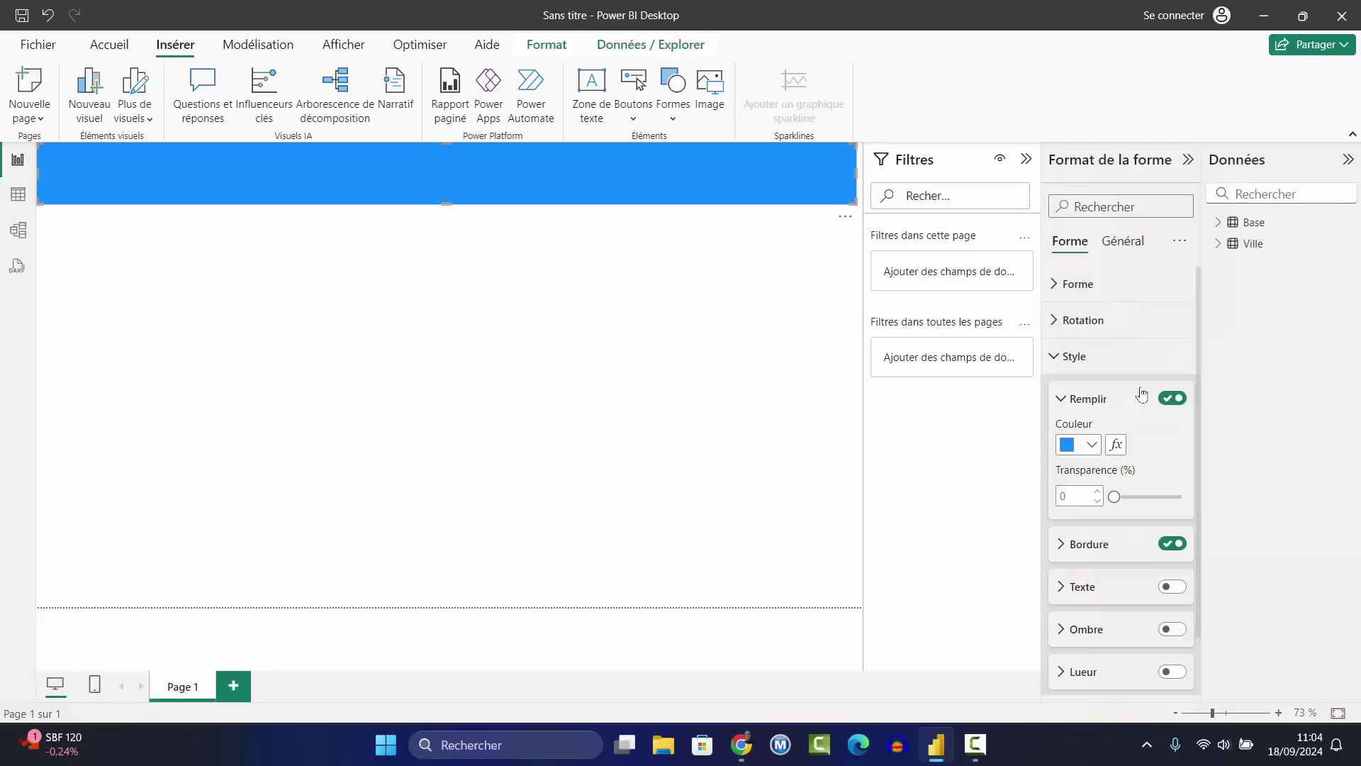
pyautogui.click(1094, 444)
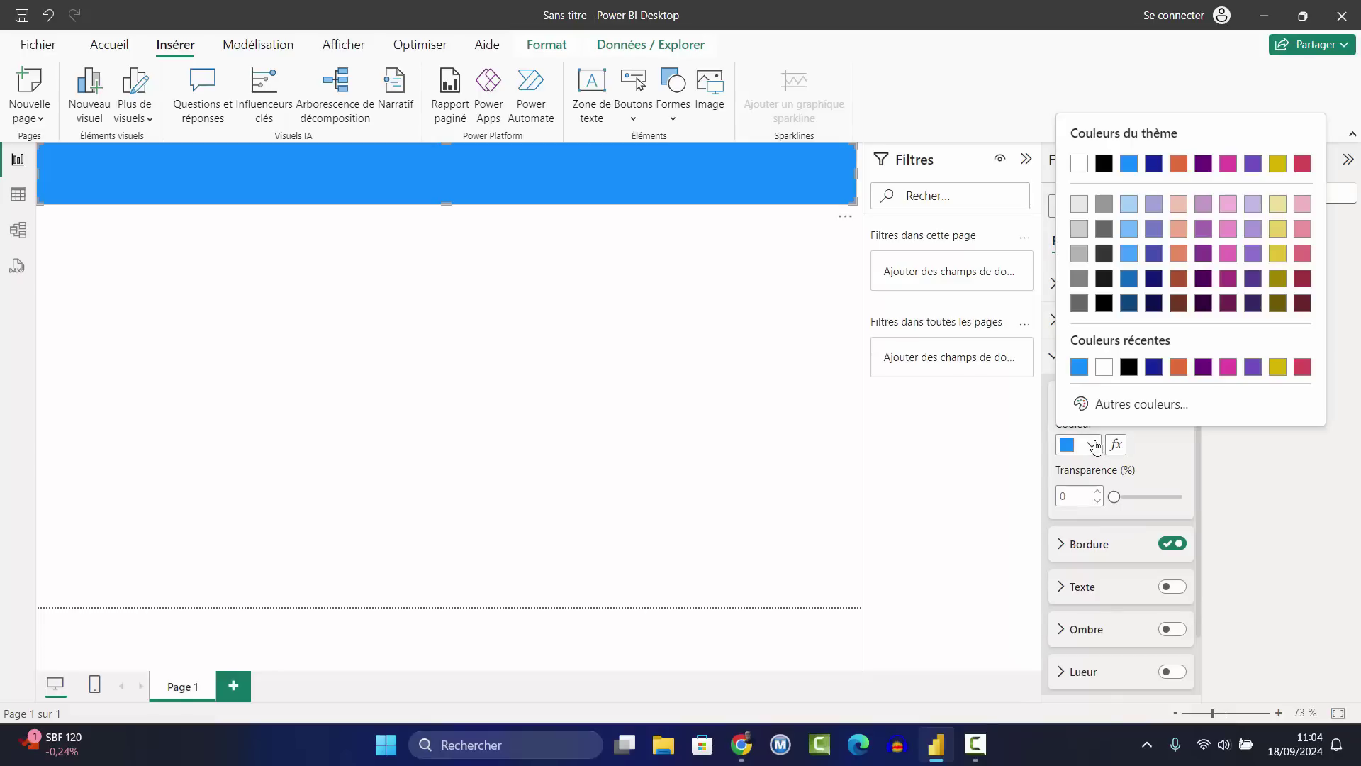
pyautogui.click(1155, 367)
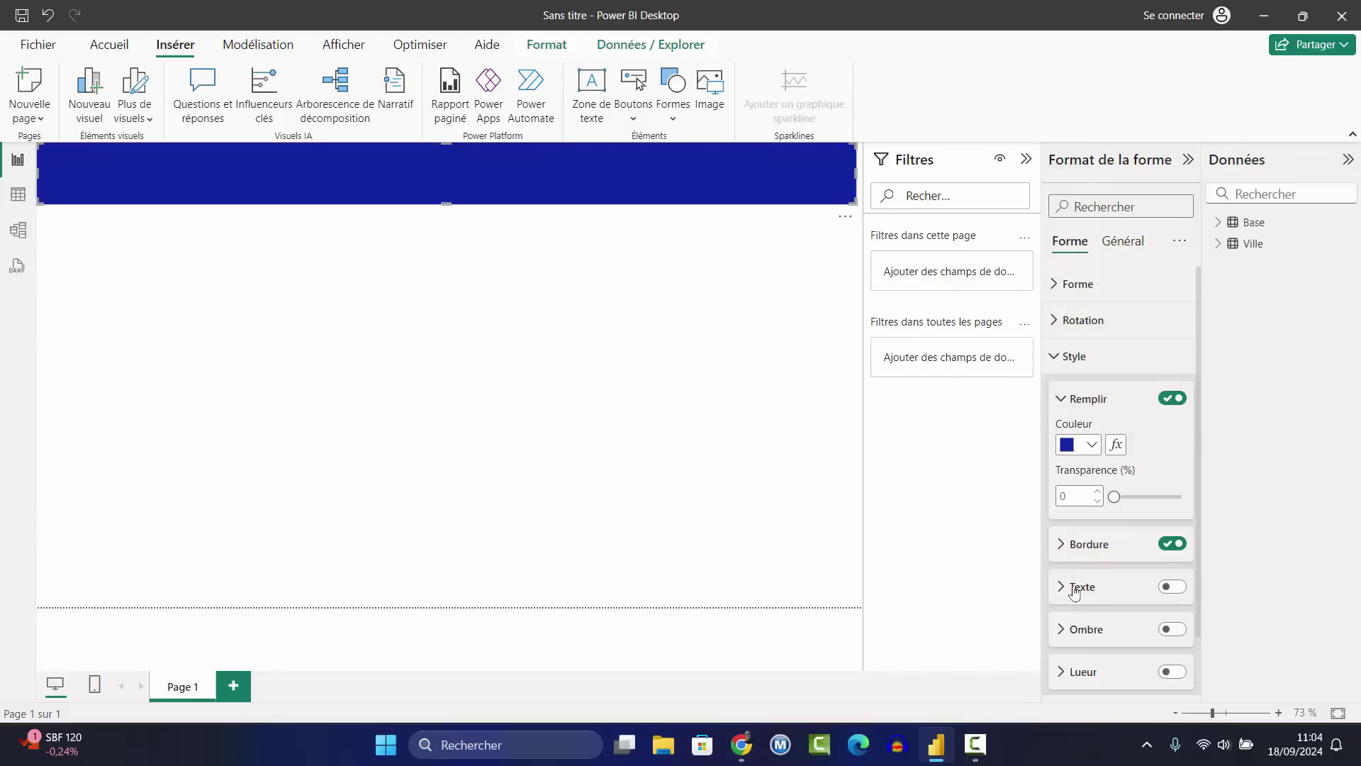
# Enable text on the banner rectangle and enter the title "Tableau de Bord".
pyautogui.click(1174, 588)
pyautogui.click(1086, 591)
pyautogui.click(1091, 634)
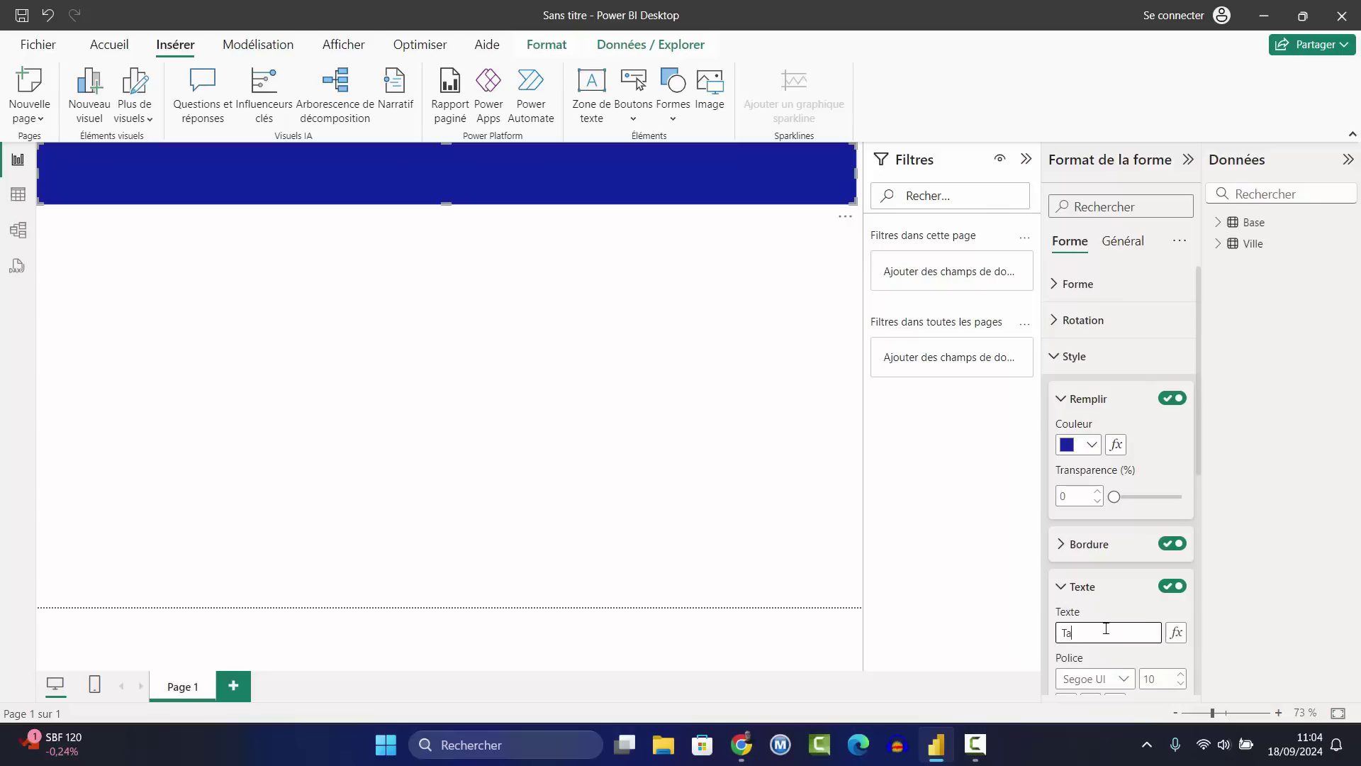
pyautogui.write('Tableau de Bord')
# Format the banner title as bold, left-aligned, font size 40, with some padding before the text.
pyautogui.scroll(-3, 1121, 553)
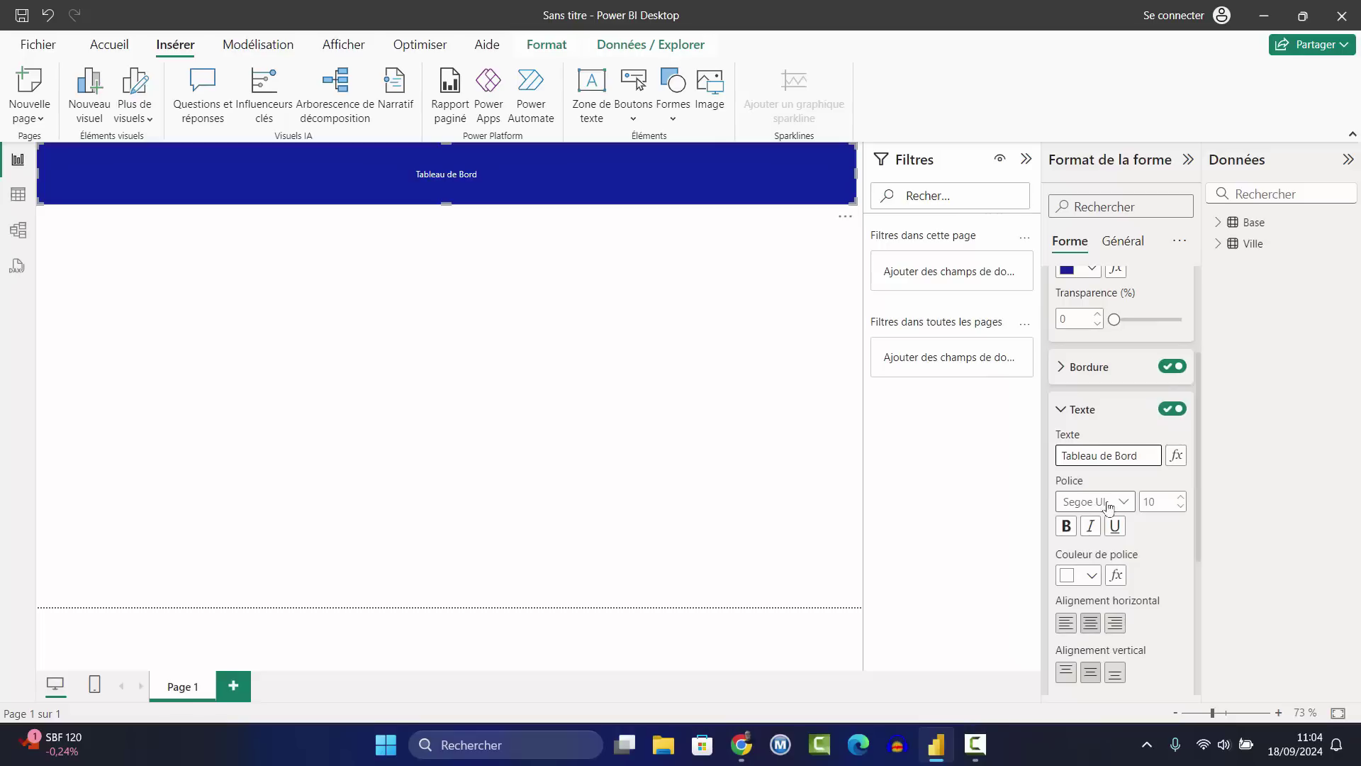
pyautogui.click(1067, 527)
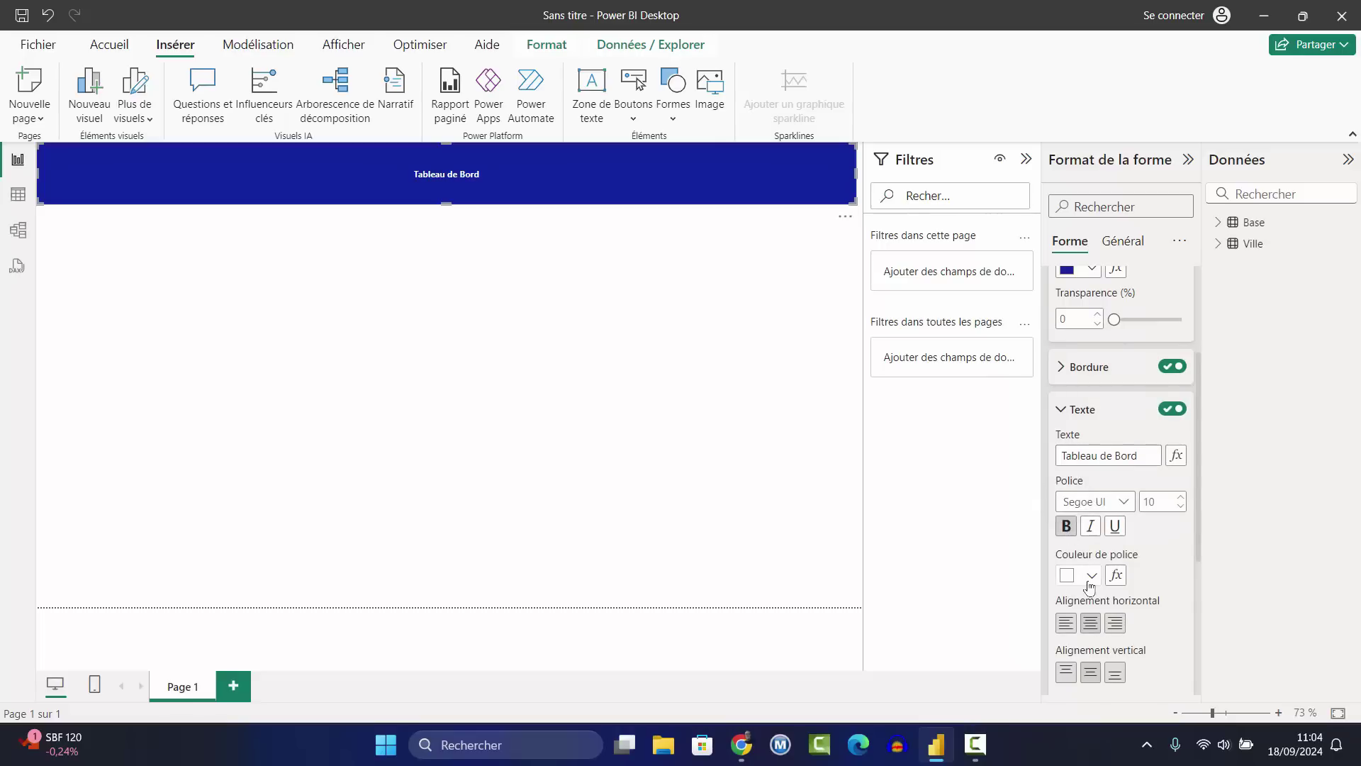
pyautogui.click(1066, 624)
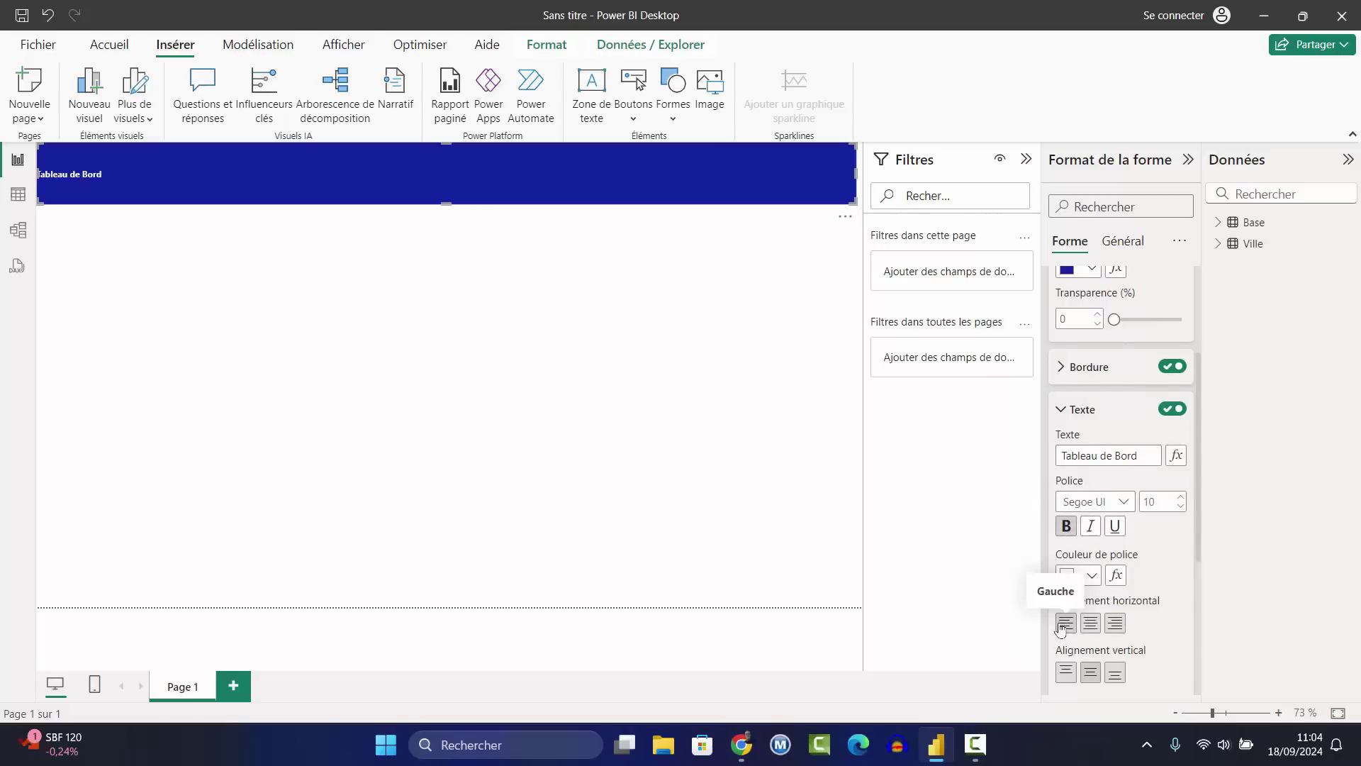
pyautogui.doubleClick(1160, 500)
pyautogui.write('40')
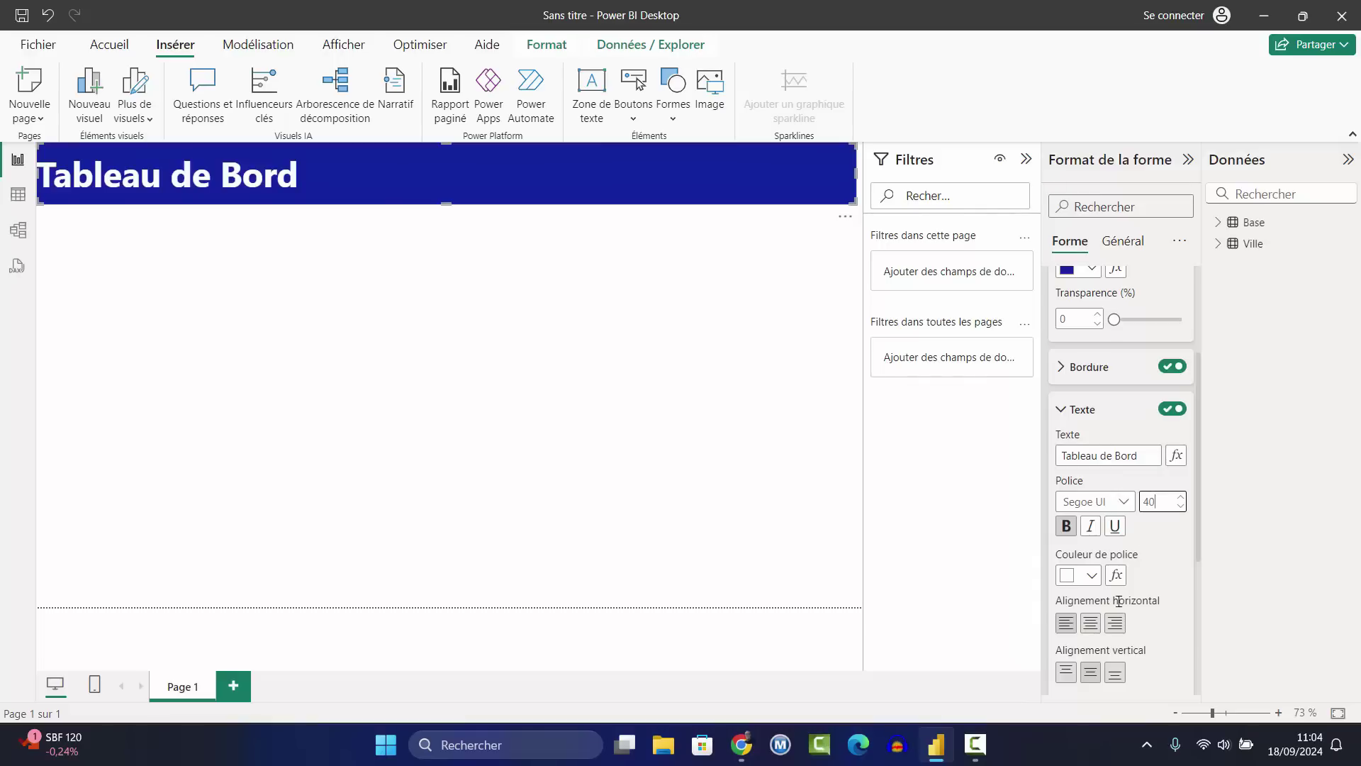
pyautogui.scroll(-3, 1111, 601)
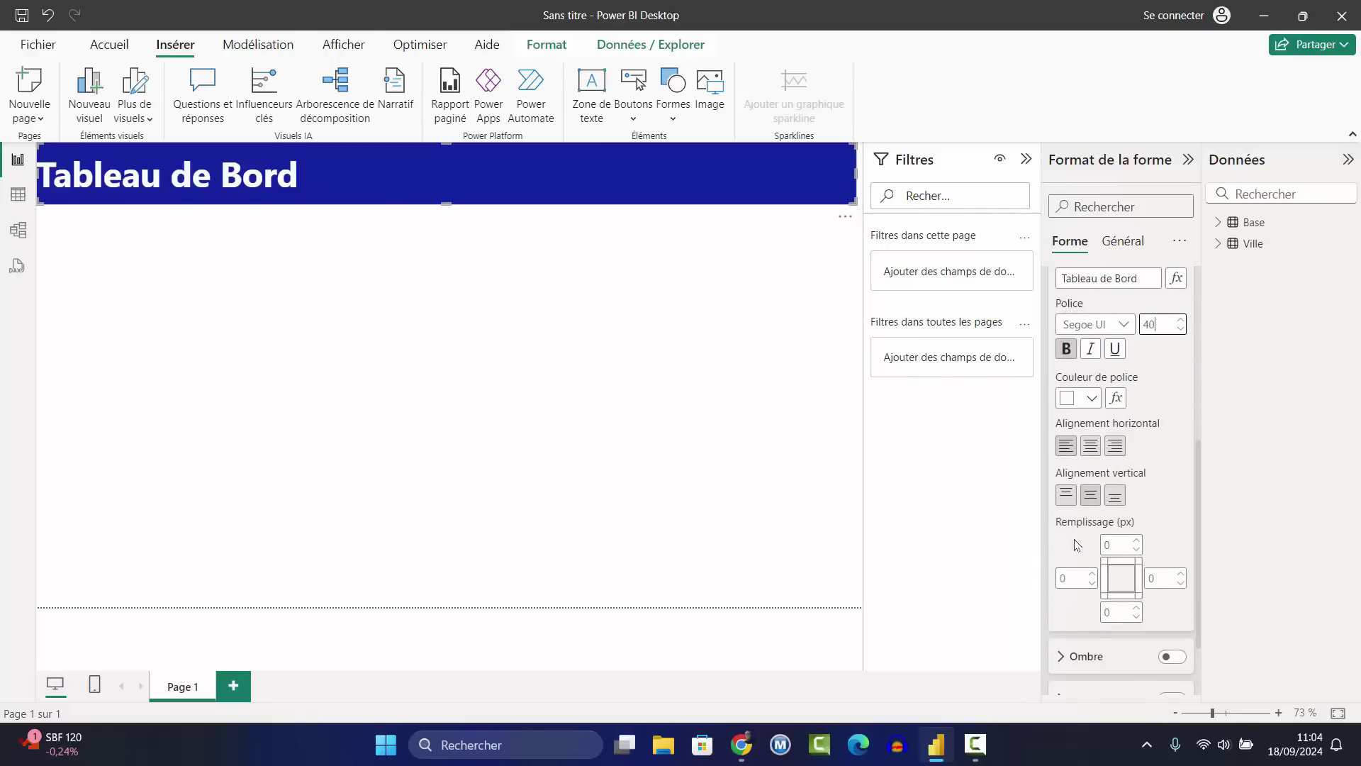
pyautogui.click(1066, 577)
pyautogui.click(482, 321)
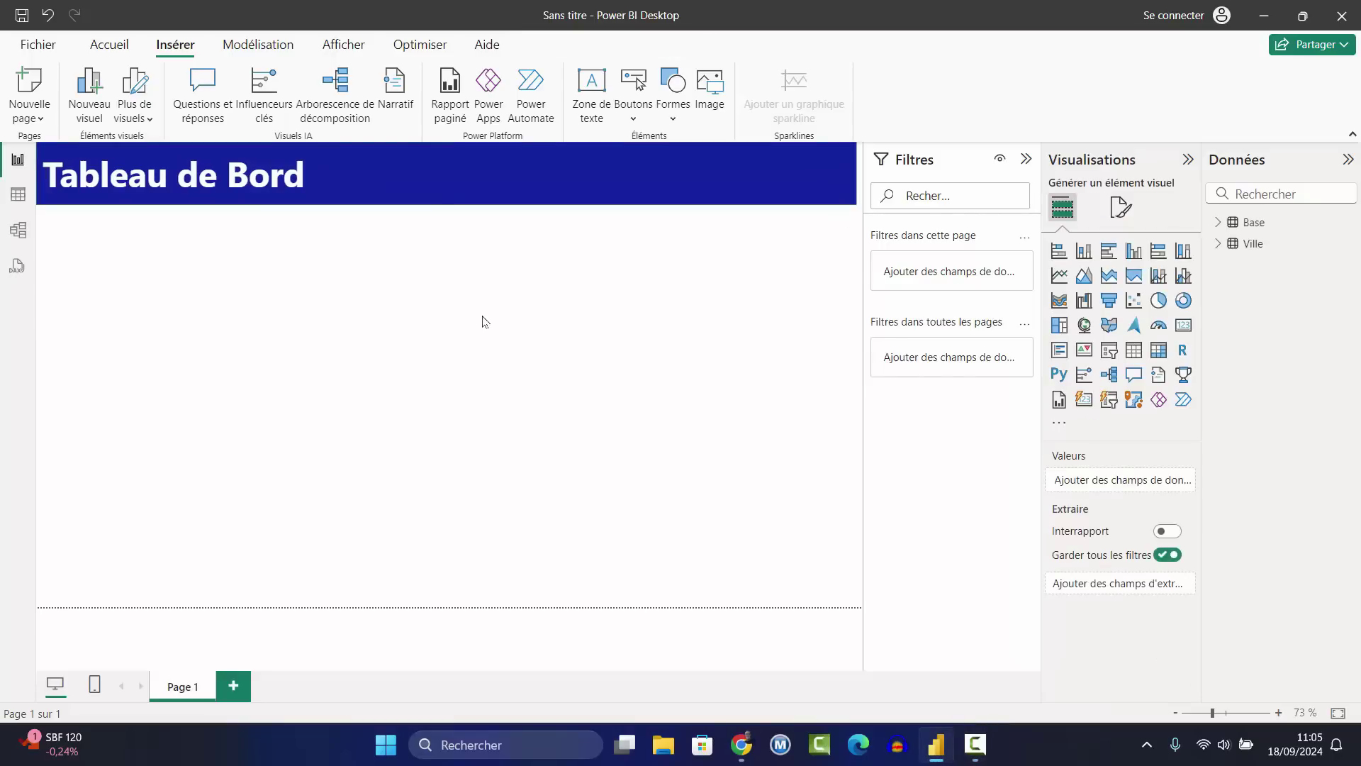
# Collapse the filters area, then insert a Card visual, shrunk to about a quarter of the page width and placed directly below the title text.
pyautogui.click(1025, 159)
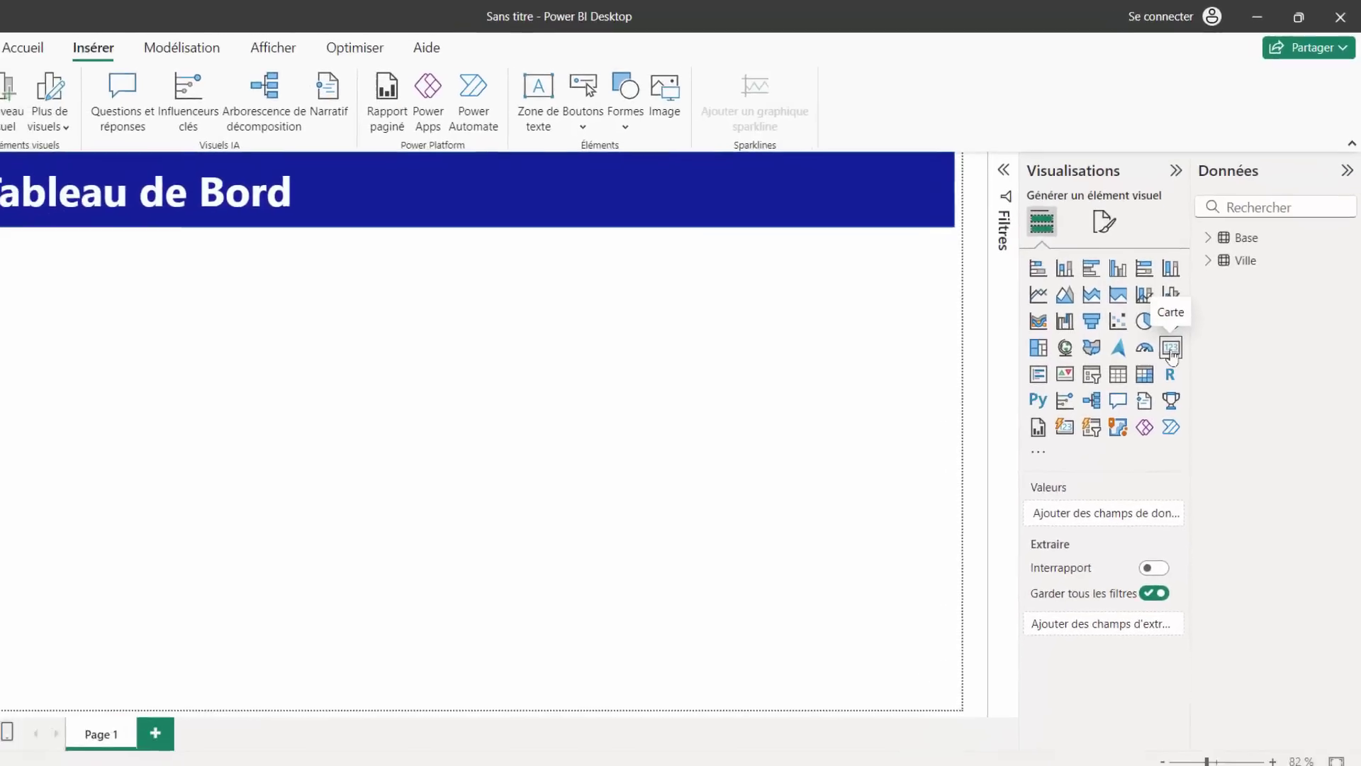
pyautogui.click(1171, 349)
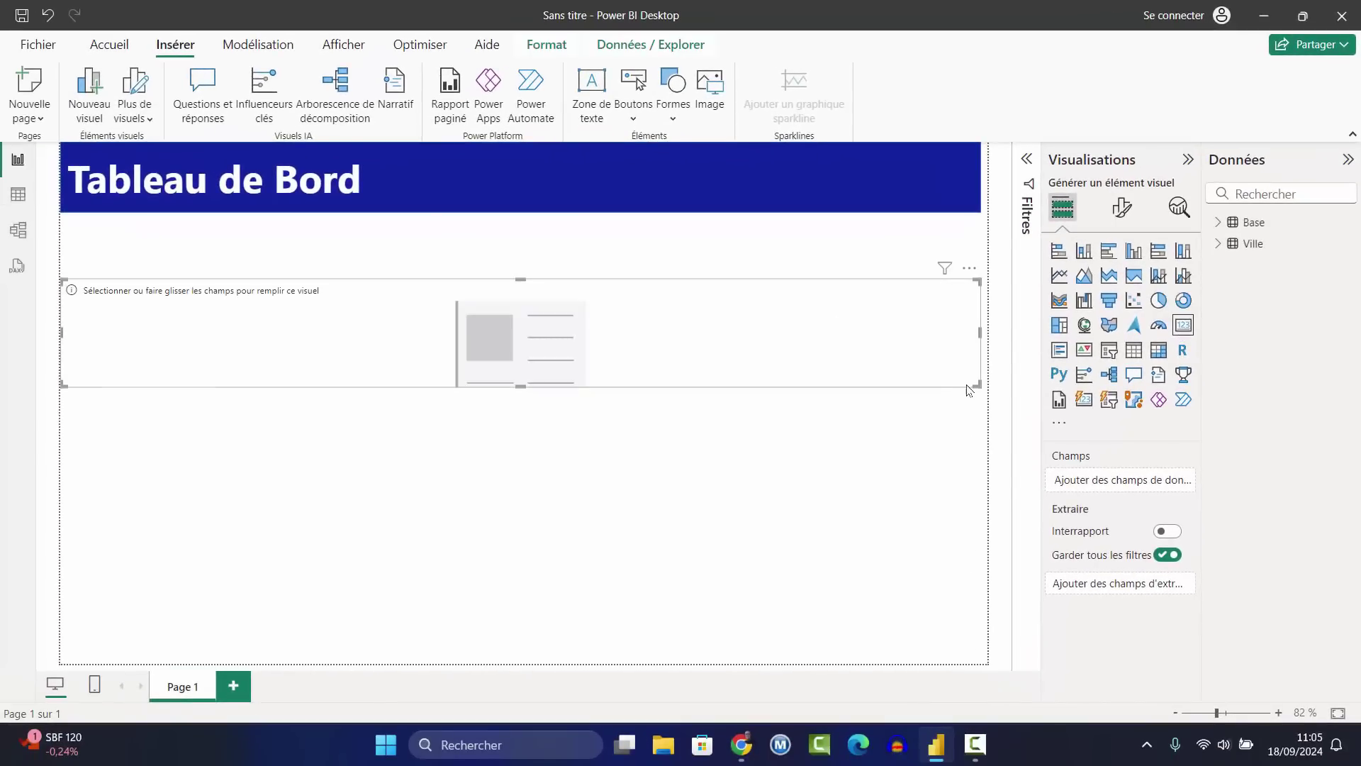
pyautogui.moveTo(977, 385); pyautogui.dragTo(287, 389)
pyautogui.moveTo(232, 354); pyautogui.dragTo(240, 295)
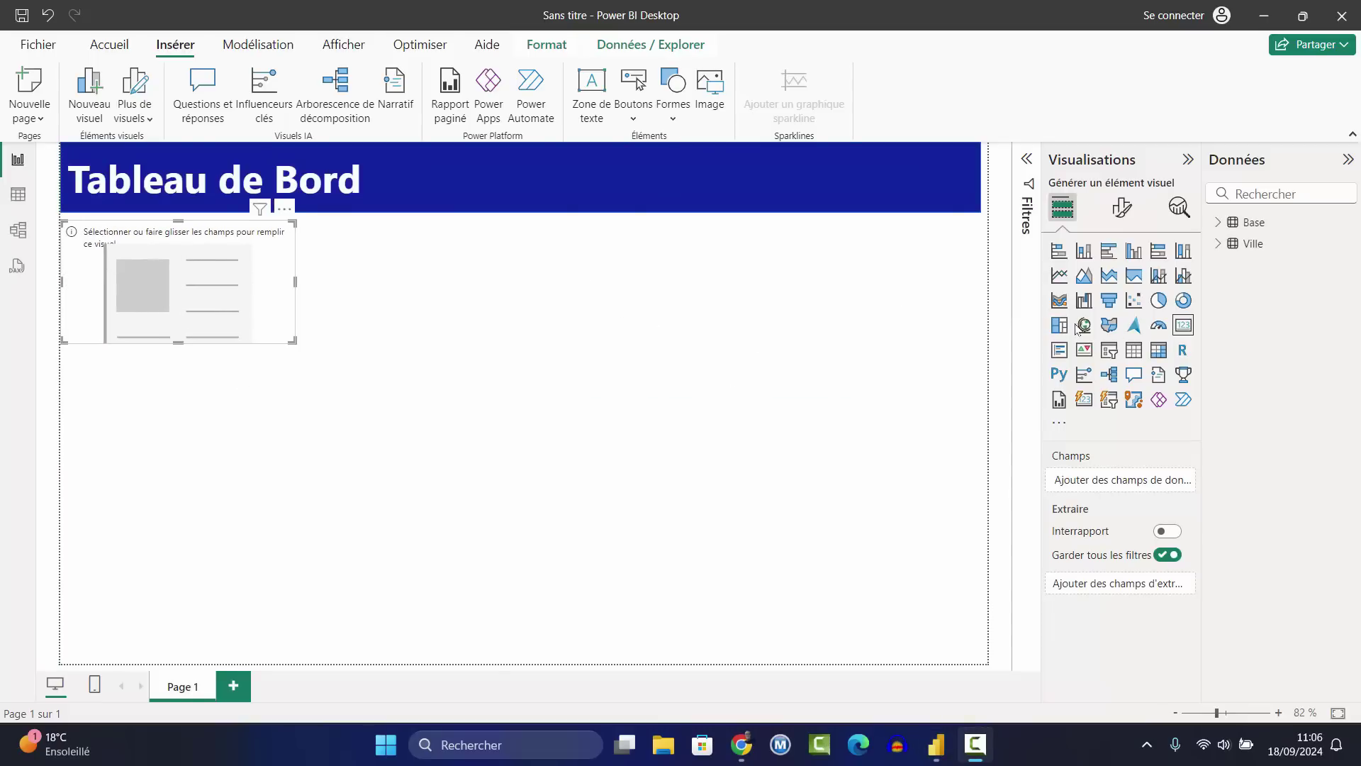
# Show the Base table's Chiffre d'Affaires field in the card and rename its label to "Chiffre d'Affaires".
pyautogui.click(1221, 224)
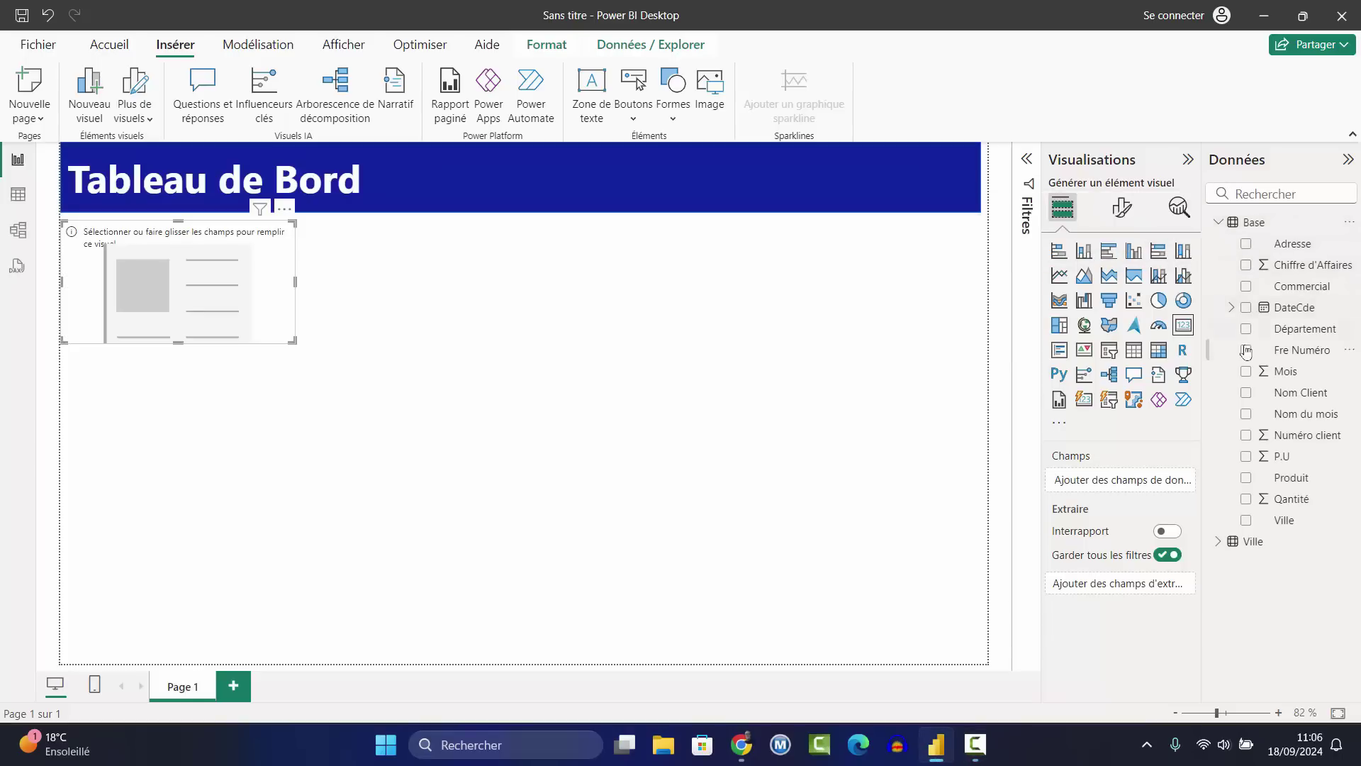
pyautogui.click(1247, 267)
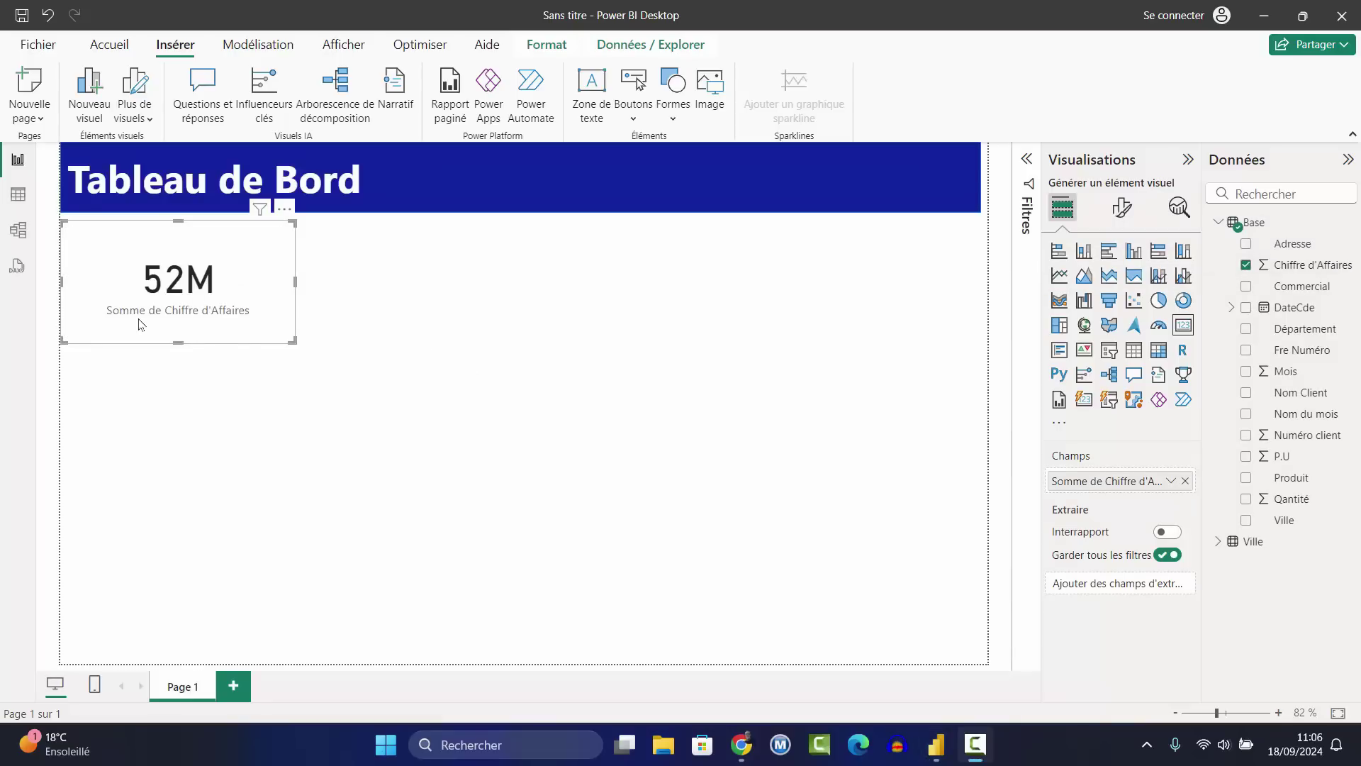
pyautogui.doubleClick(1113, 483)
pyautogui.moveTo(1082, 481); pyautogui.dragTo(1026, 481)
pyautogui.press('BackSpace')
pyautogui.press('Return')
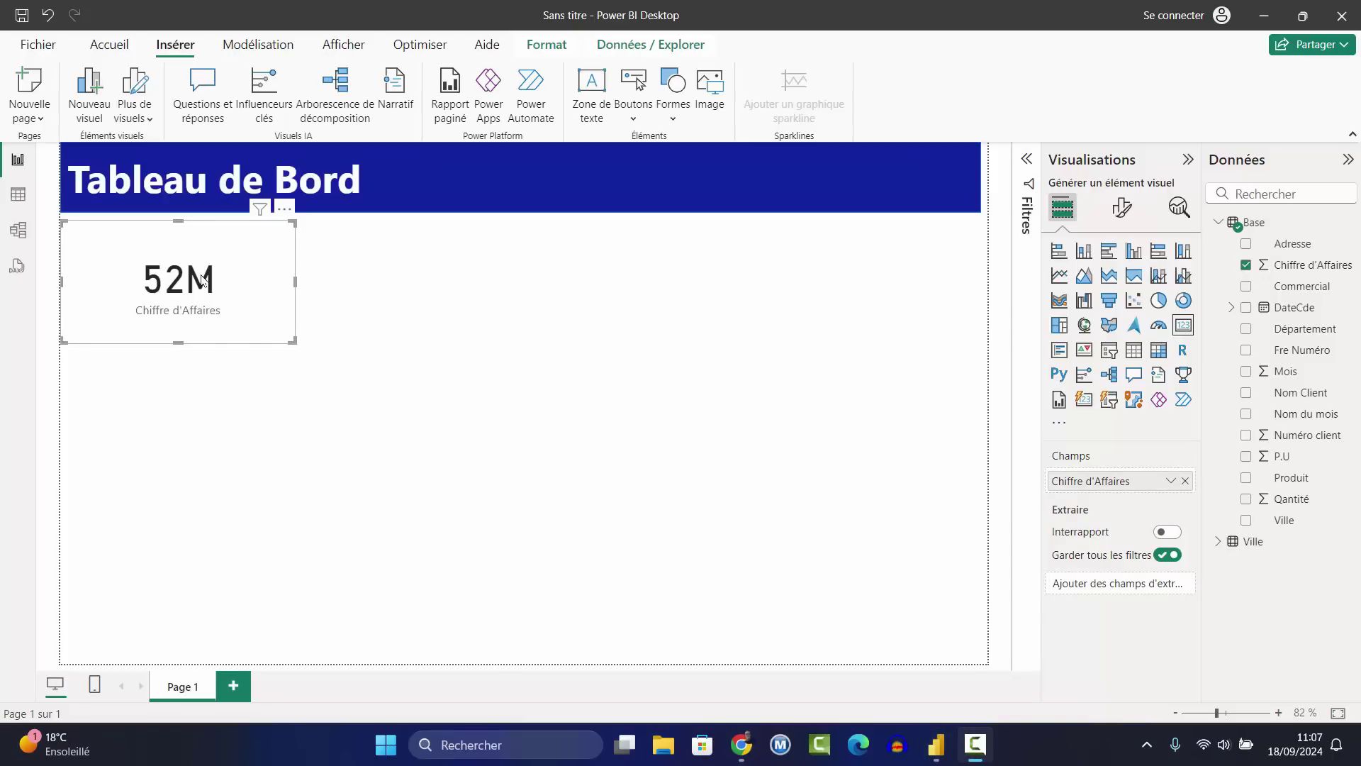
# Duplicate the Chiffre d'Affaires card twice and stack the copies beneath the original with even spacing.
pyautogui.hotkey('ctrl', 'c')
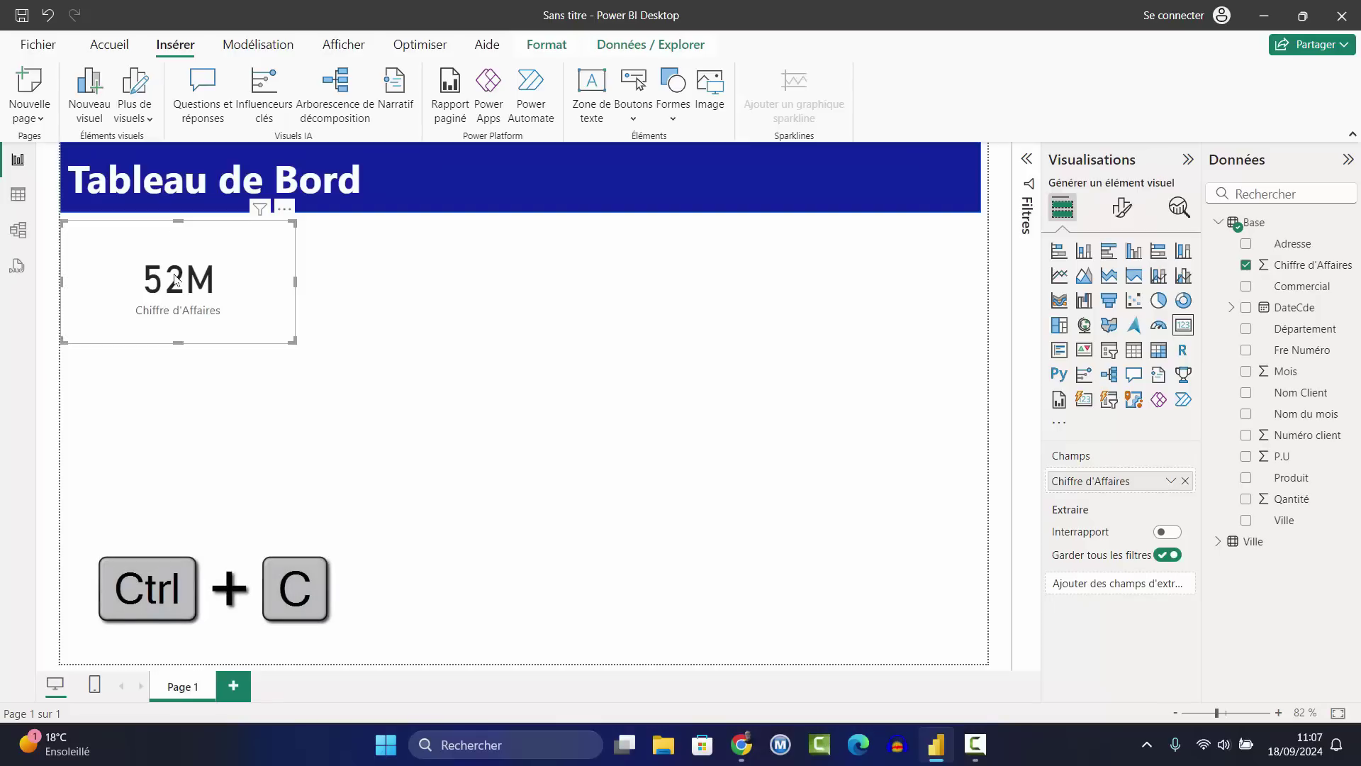
pyautogui.hotkey('ctrl', 'v')
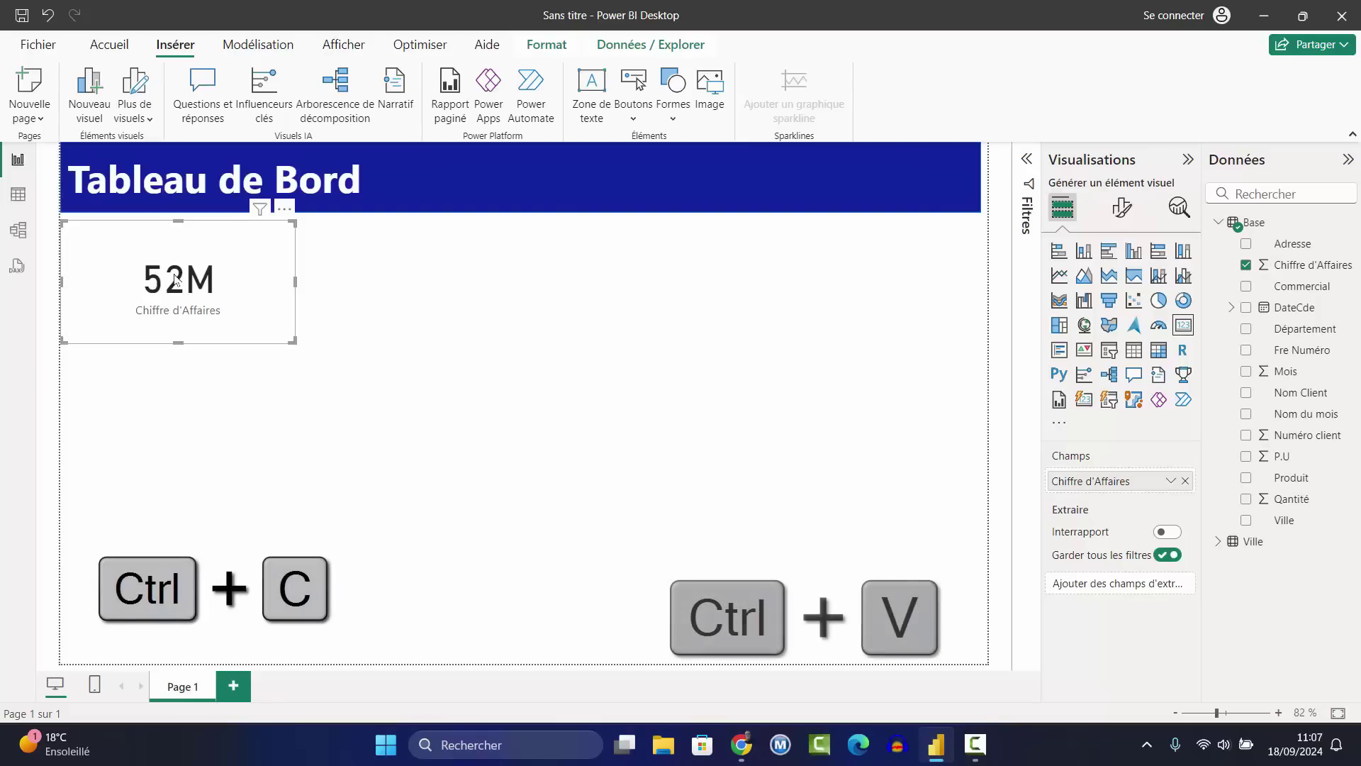
pyautogui.moveTo(178, 367); pyautogui.dragTo(181, 433)
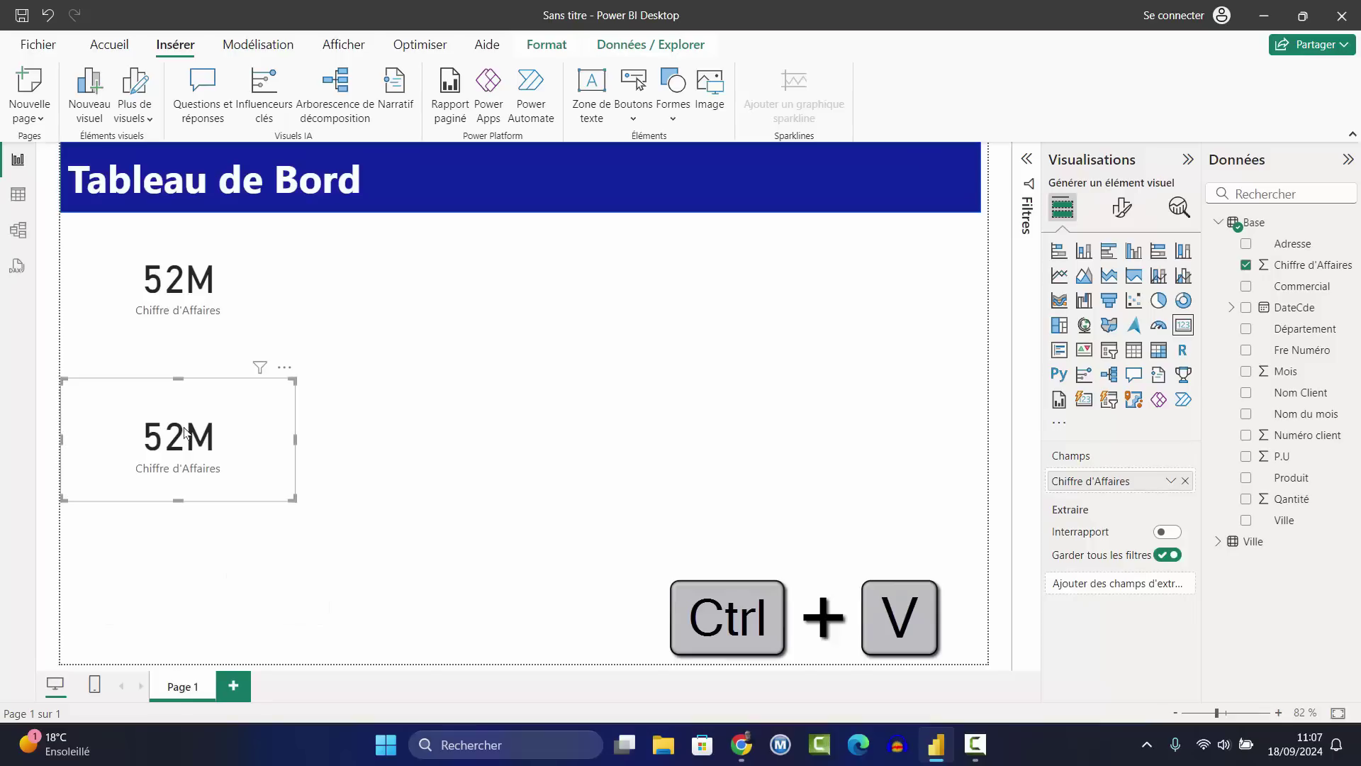
pyautogui.click(213, 280)
pyautogui.hotkey('ctrl', 'v')
pyautogui.moveTo(216, 523); pyautogui.dragTo(216, 591)
# Replace the Chiffre d'Affaires field in the middle card with Qantité.
pyautogui.click(190, 447)
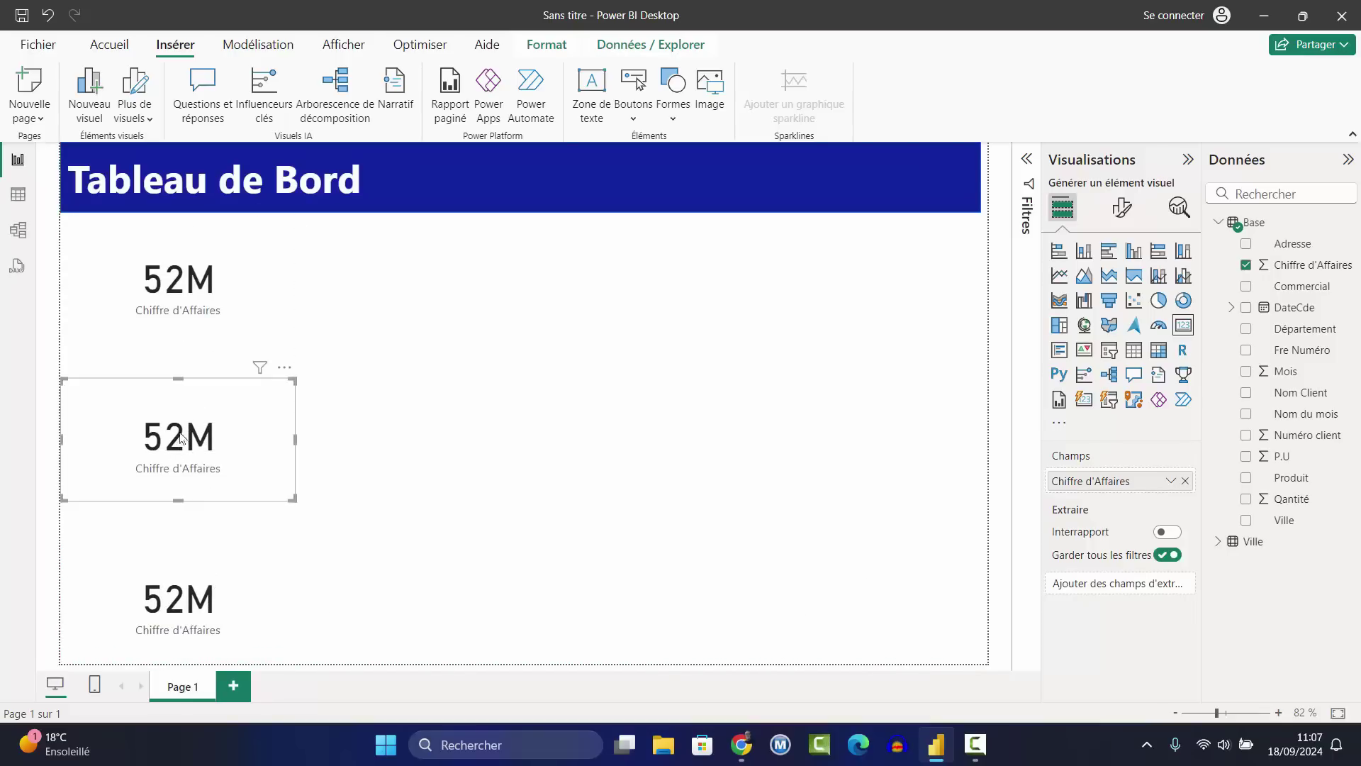
pyautogui.click(1246, 265)
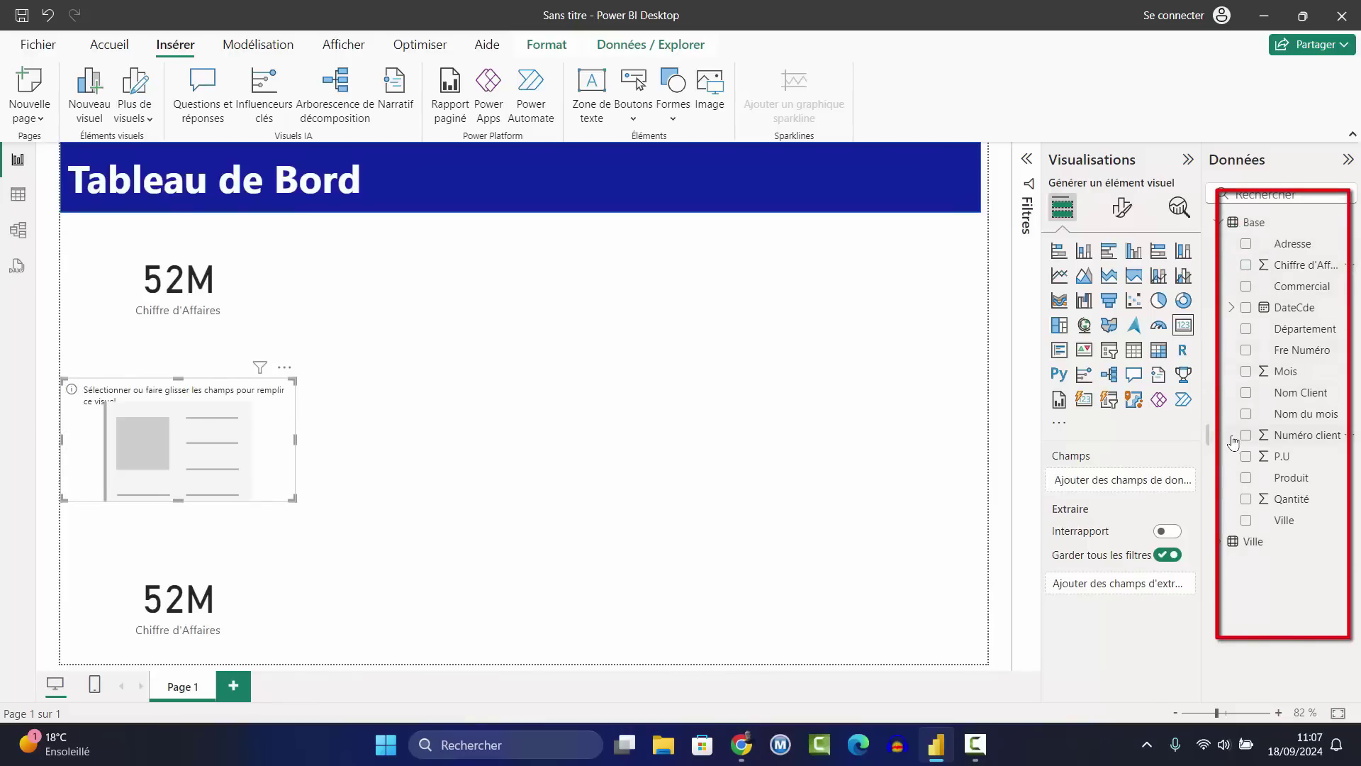
pyautogui.click(1246, 499)
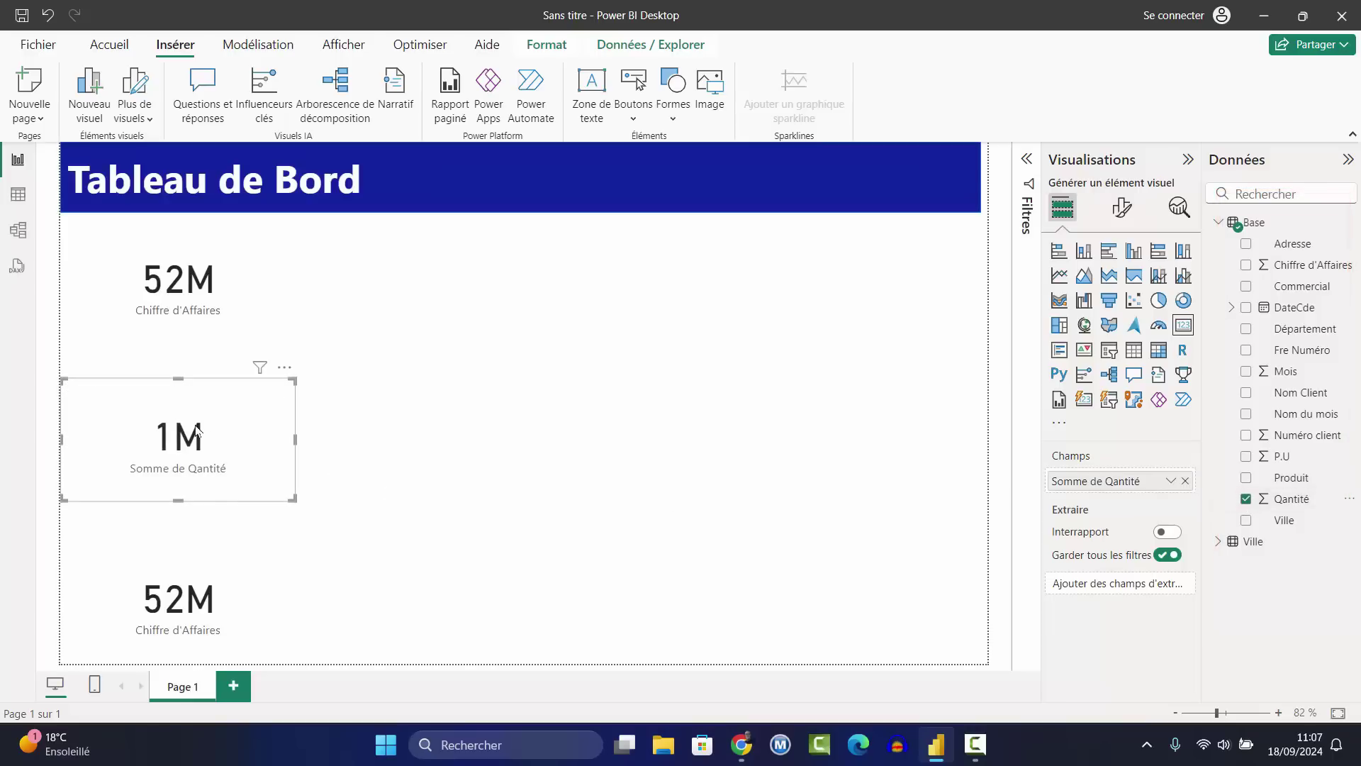
# Replace the lowest card's field with P.U and aggregate it as an average (Moyenne).
pyautogui.click(188, 604)
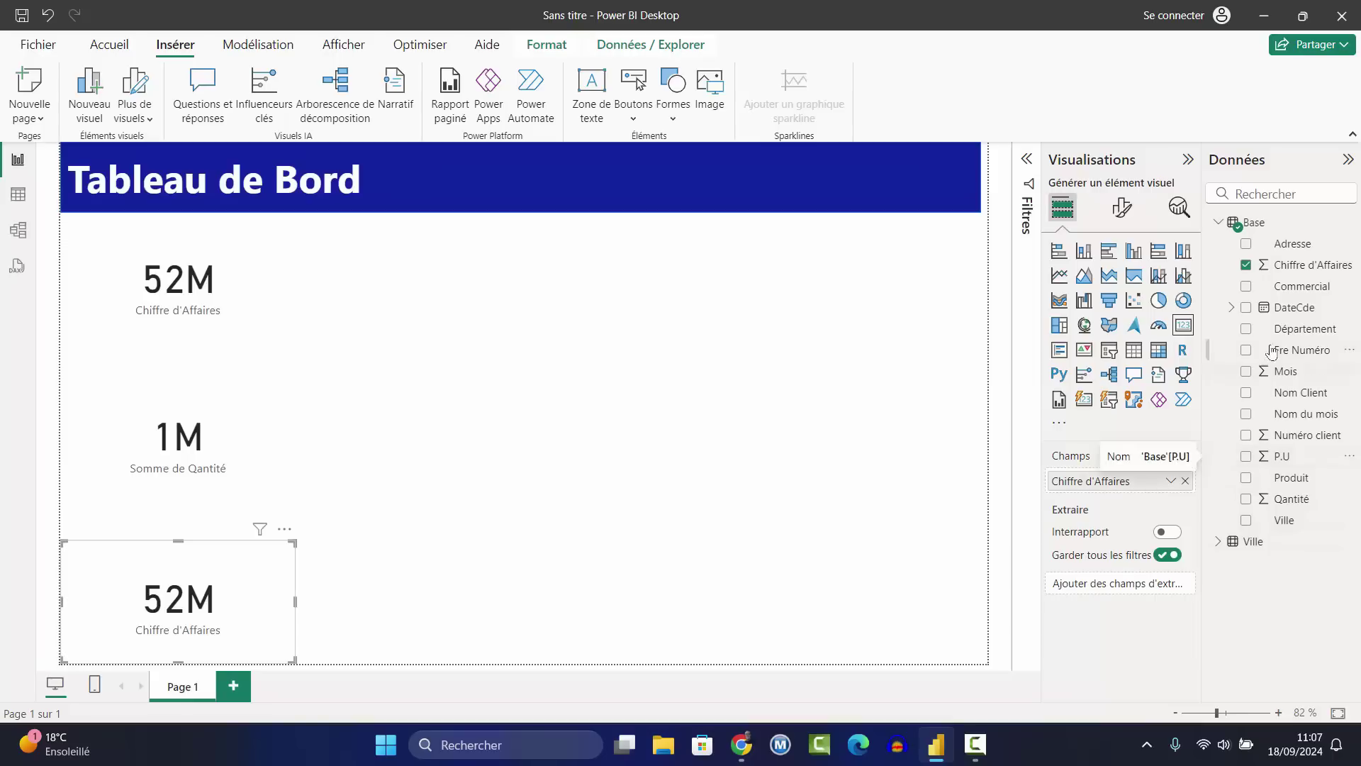
pyautogui.click(1247, 266)
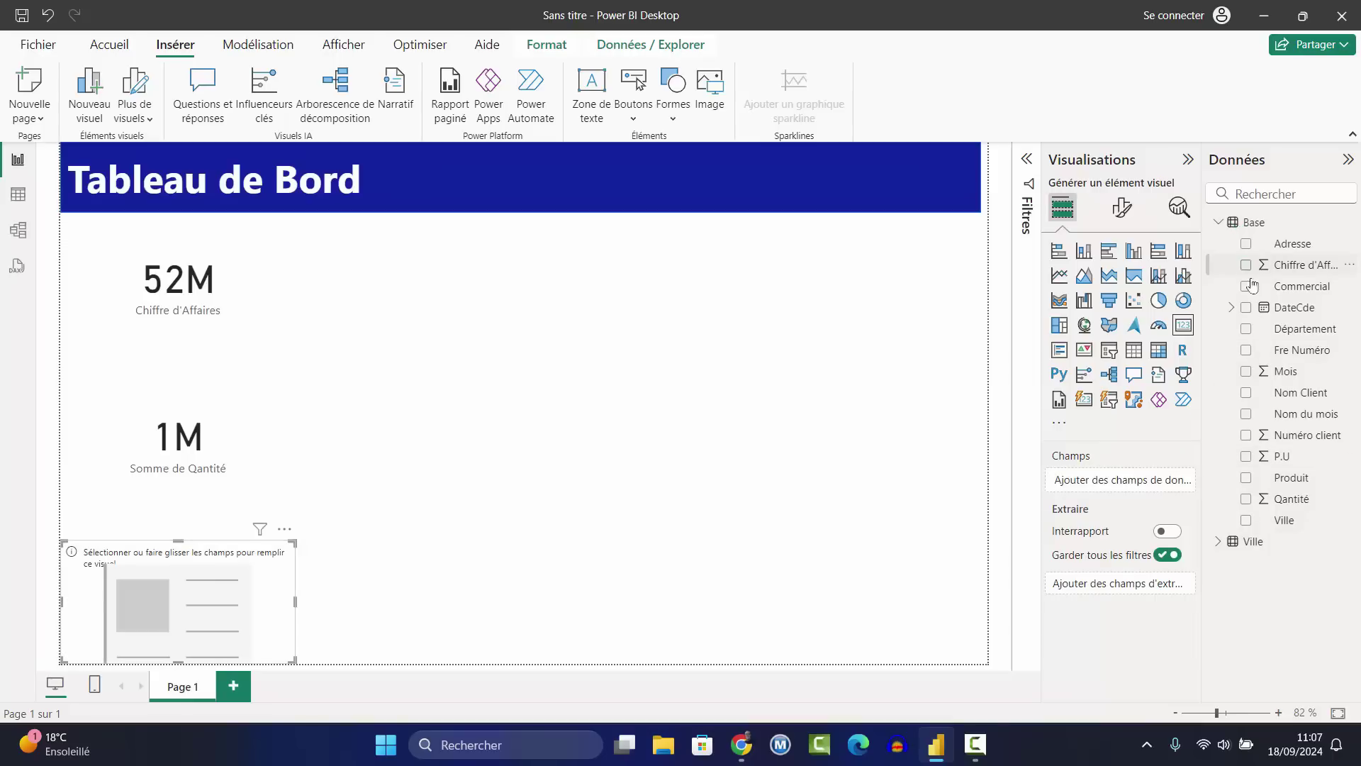
pyautogui.click(1247, 457)
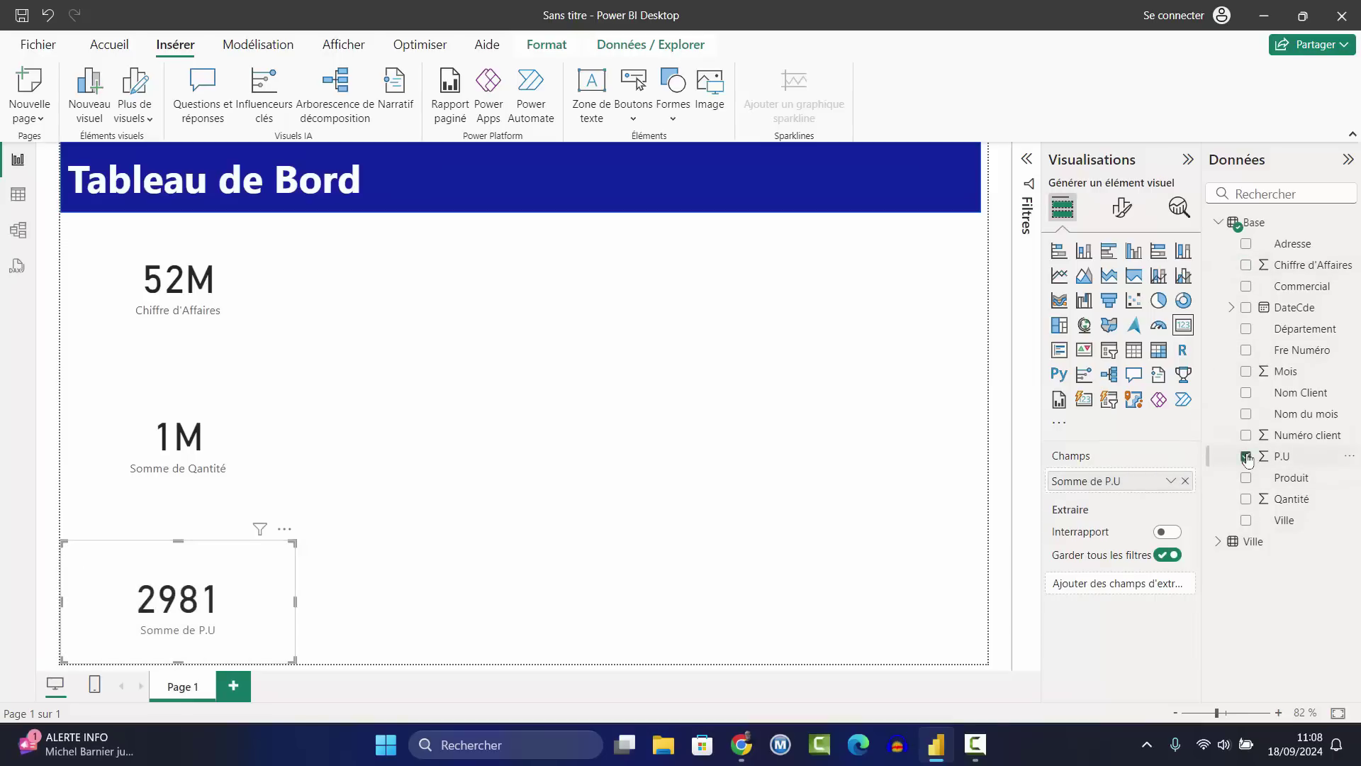
pyautogui.click(1172, 482)
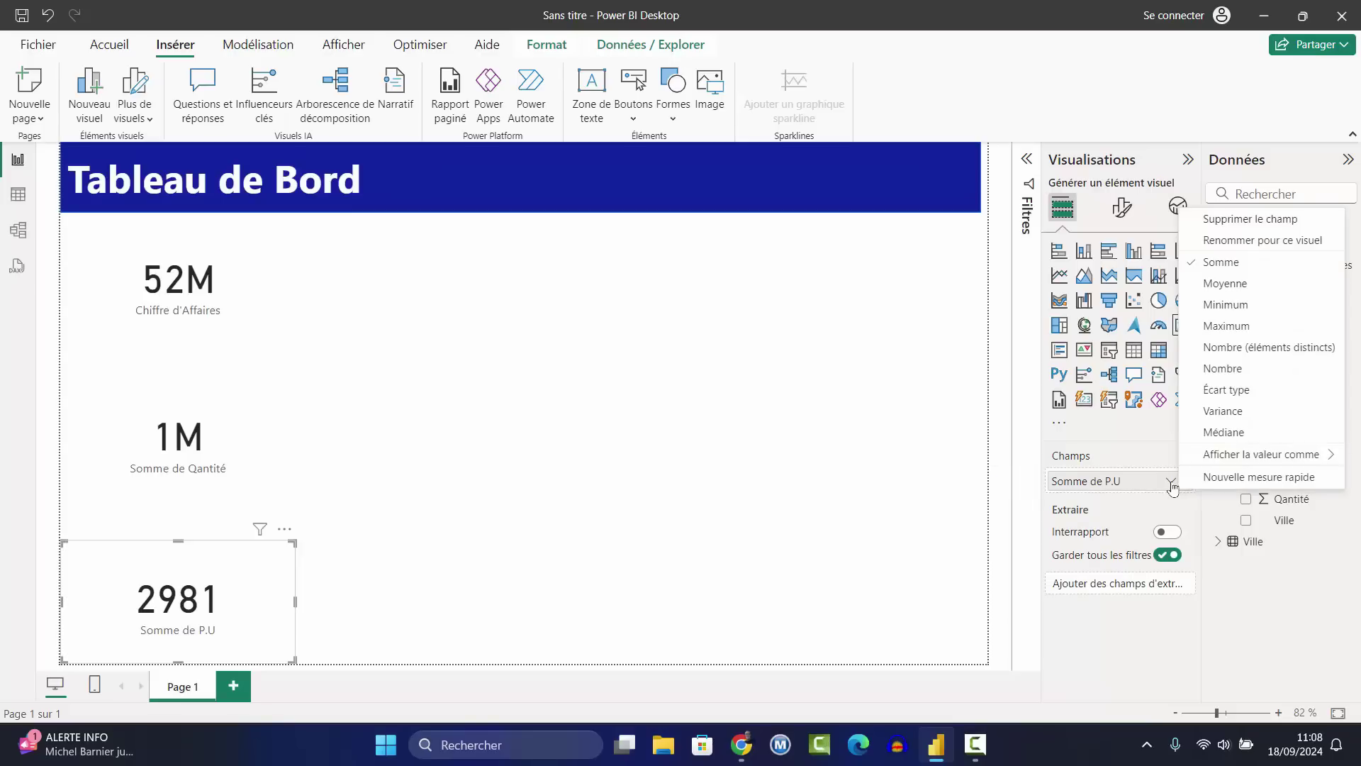
pyautogui.click(1221, 284)
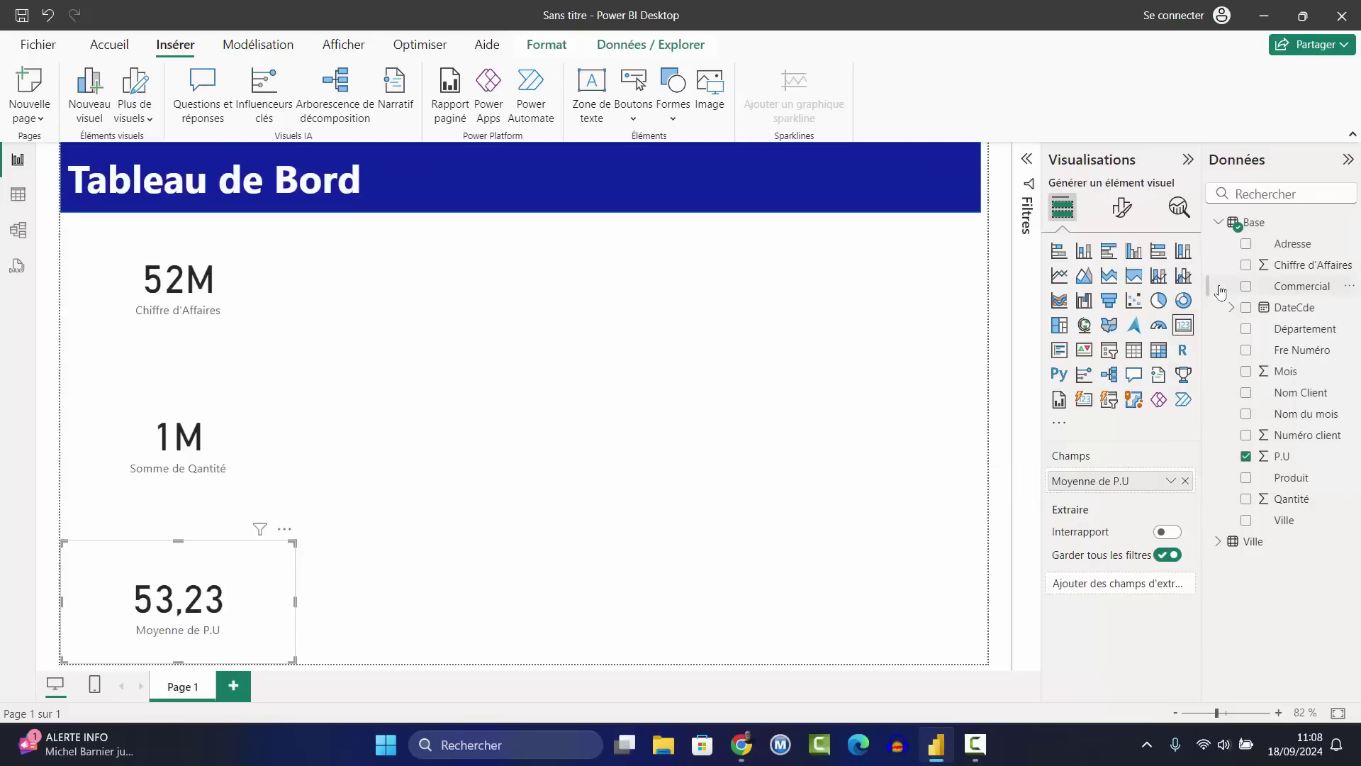
# Rename the middle card's field label to "Qantité Vendues".
pyautogui.click(188, 445)
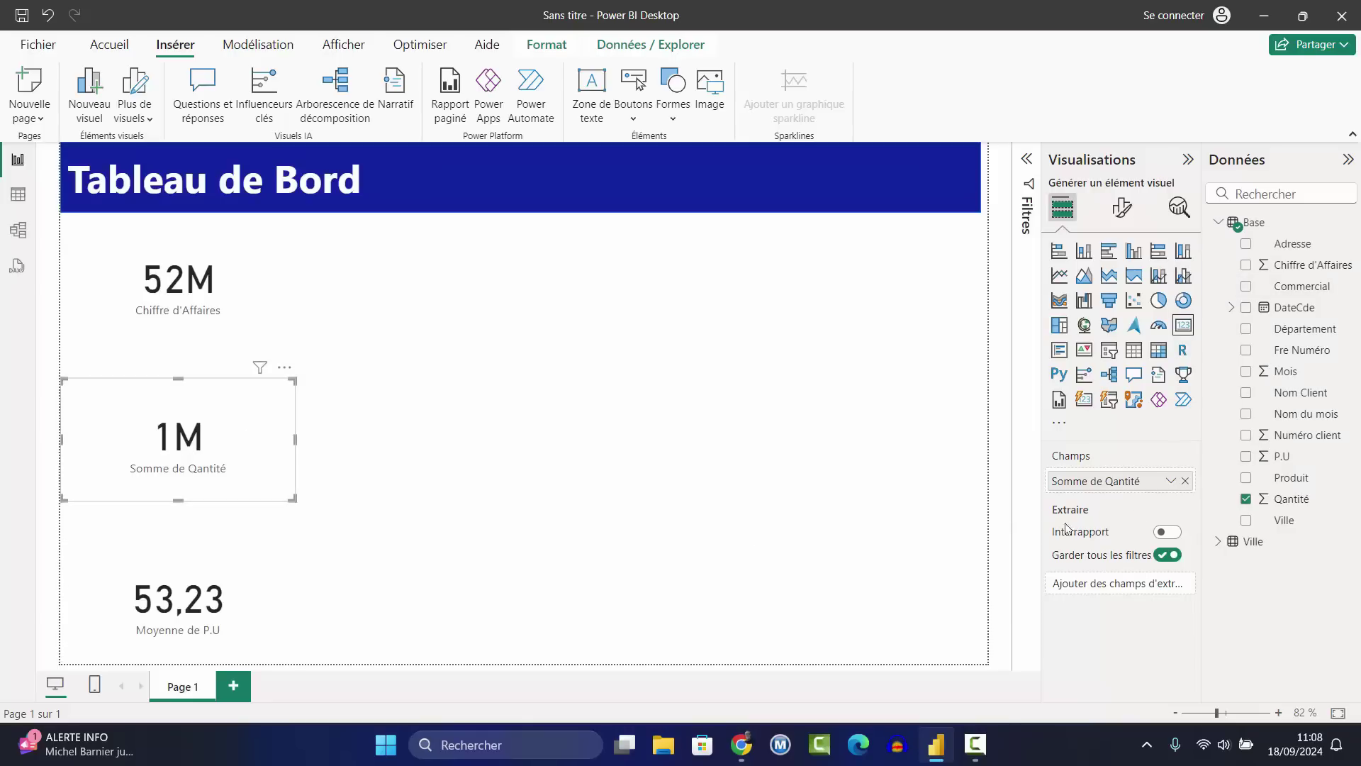
pyautogui.press('Return')
pyautogui.doubleClick(1101, 481)
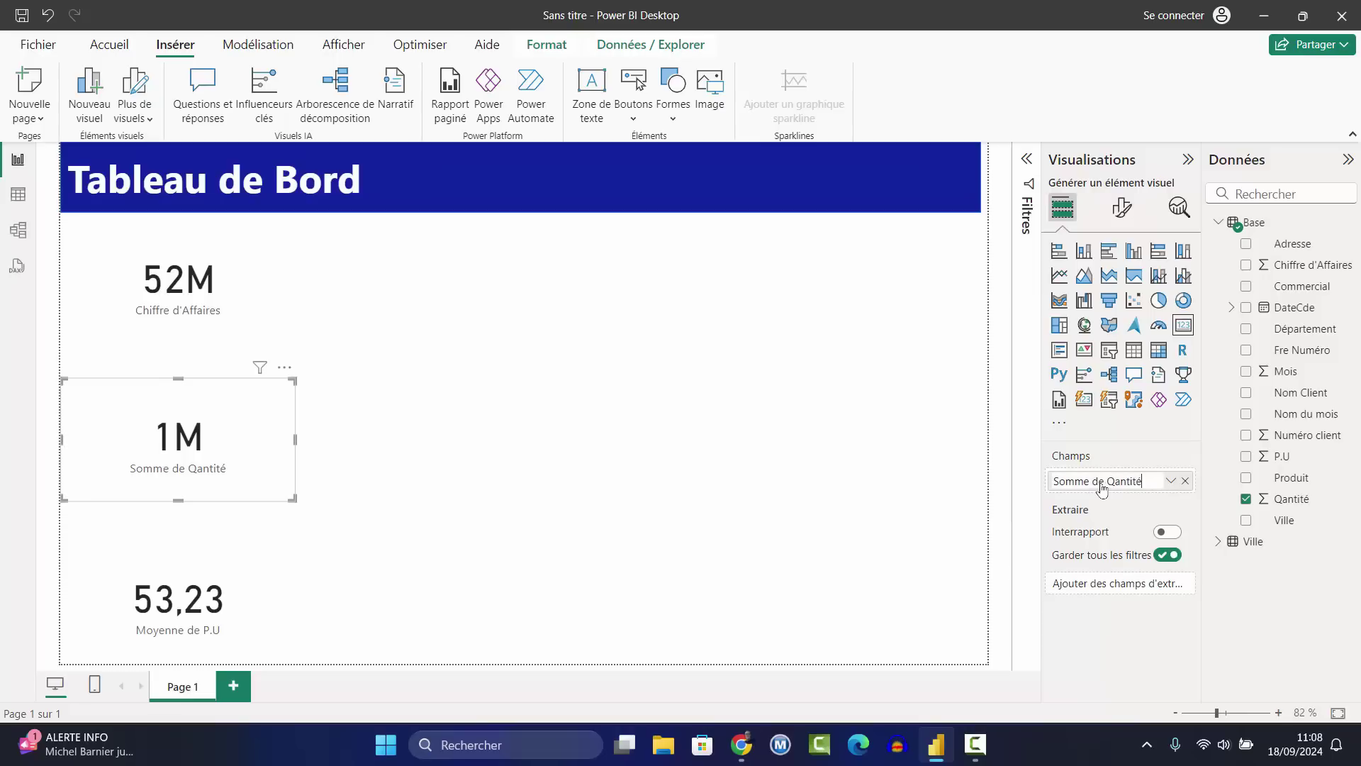
pyautogui.moveTo(1104, 482); pyautogui.dragTo(1050, 483)
pyautogui.press('BackSpace')
pyautogui.click(1106, 477)
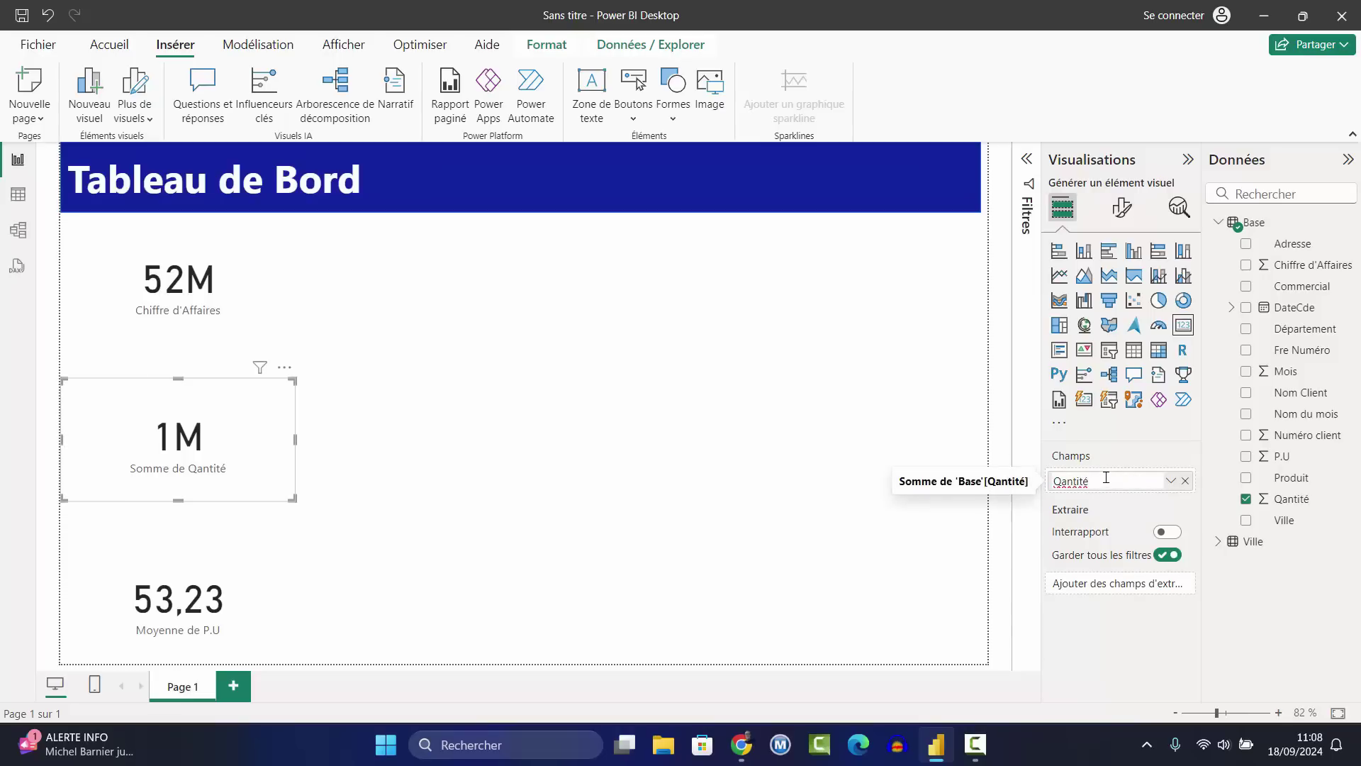
pyautogui.write('s')
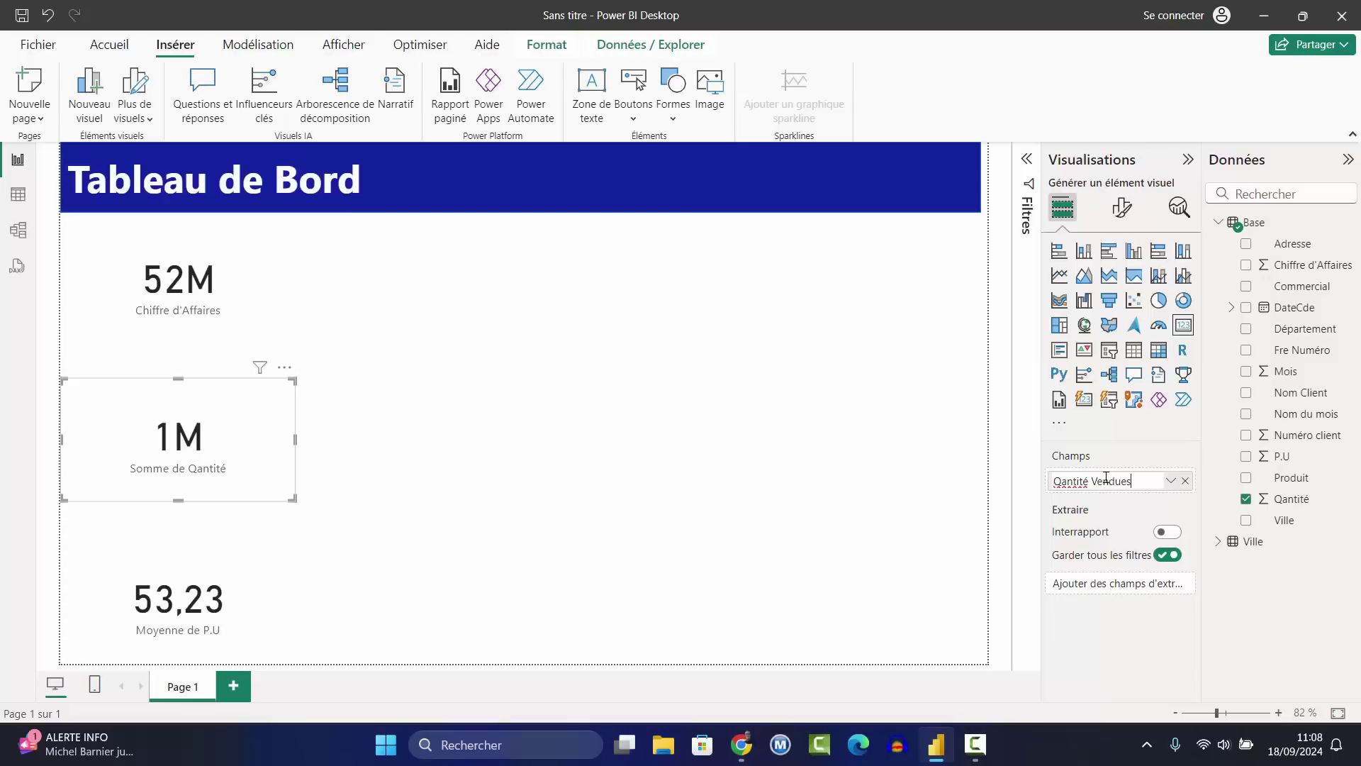
pyautogui.write('endues')
pyautogui.press('Return')
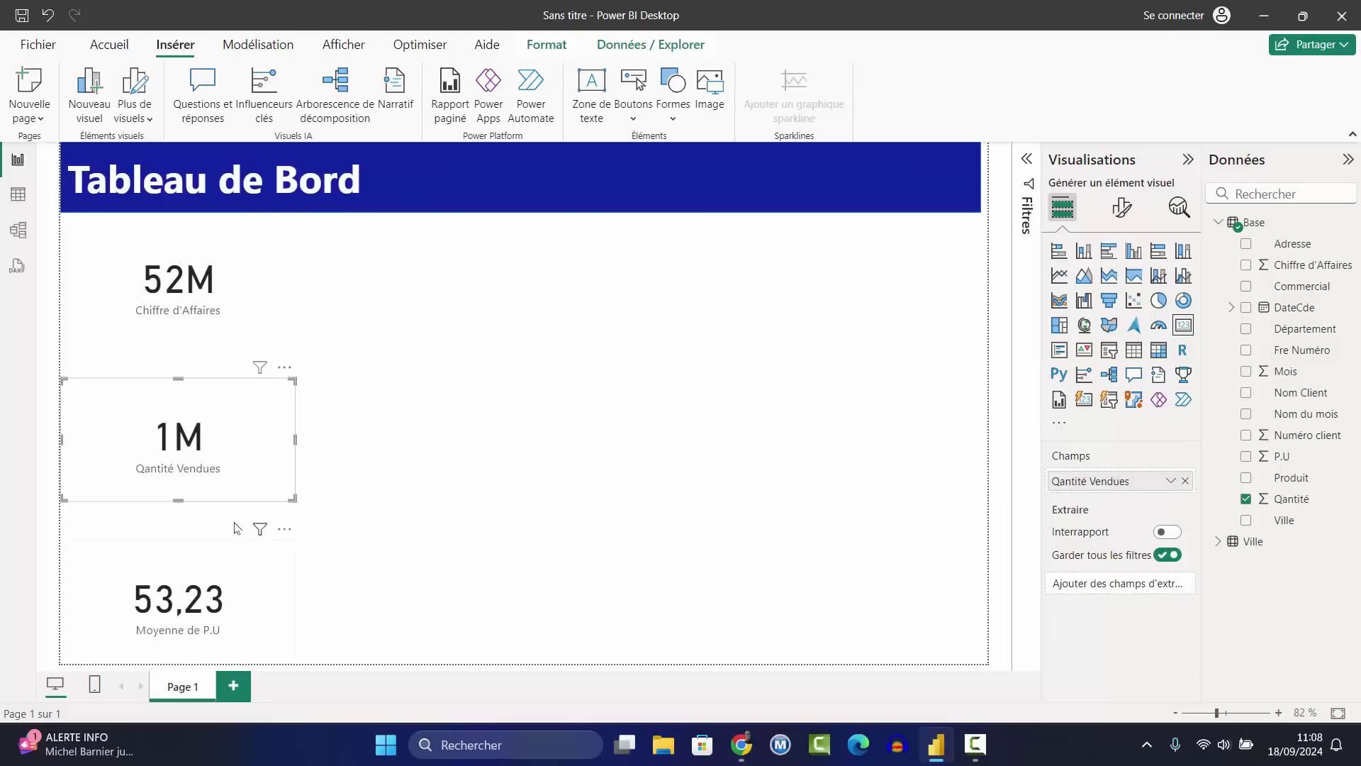
# Colour the values of all three KPI cards together in the theme red that is 20% lighter (#de6a73).
pyautogui.click(178, 312)
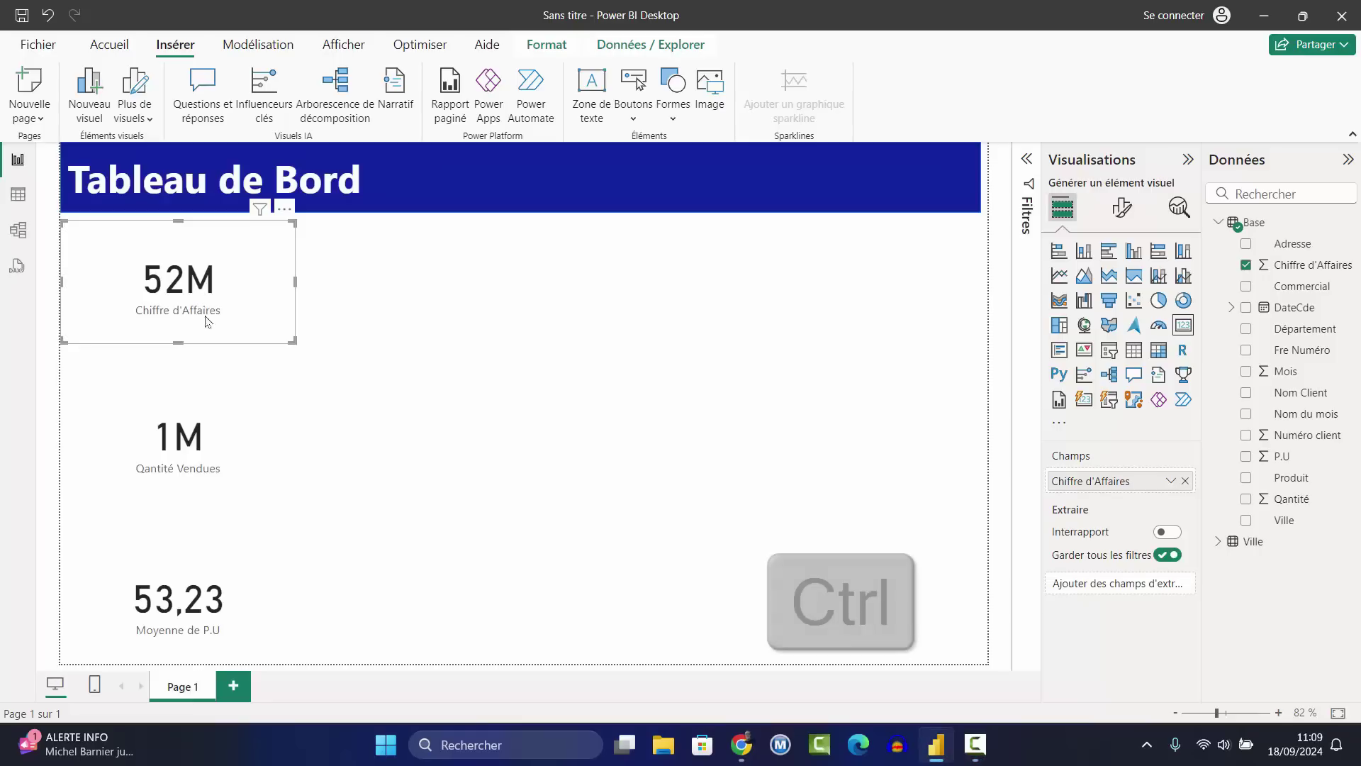
pyautogui.keyDown('ctrl'); pyautogui.click(197, 439); pyautogui.keyUp('ctrl')
pyautogui.keyDown('ctrl'); pyautogui.click(183, 606); pyautogui.keyUp('ctrl')
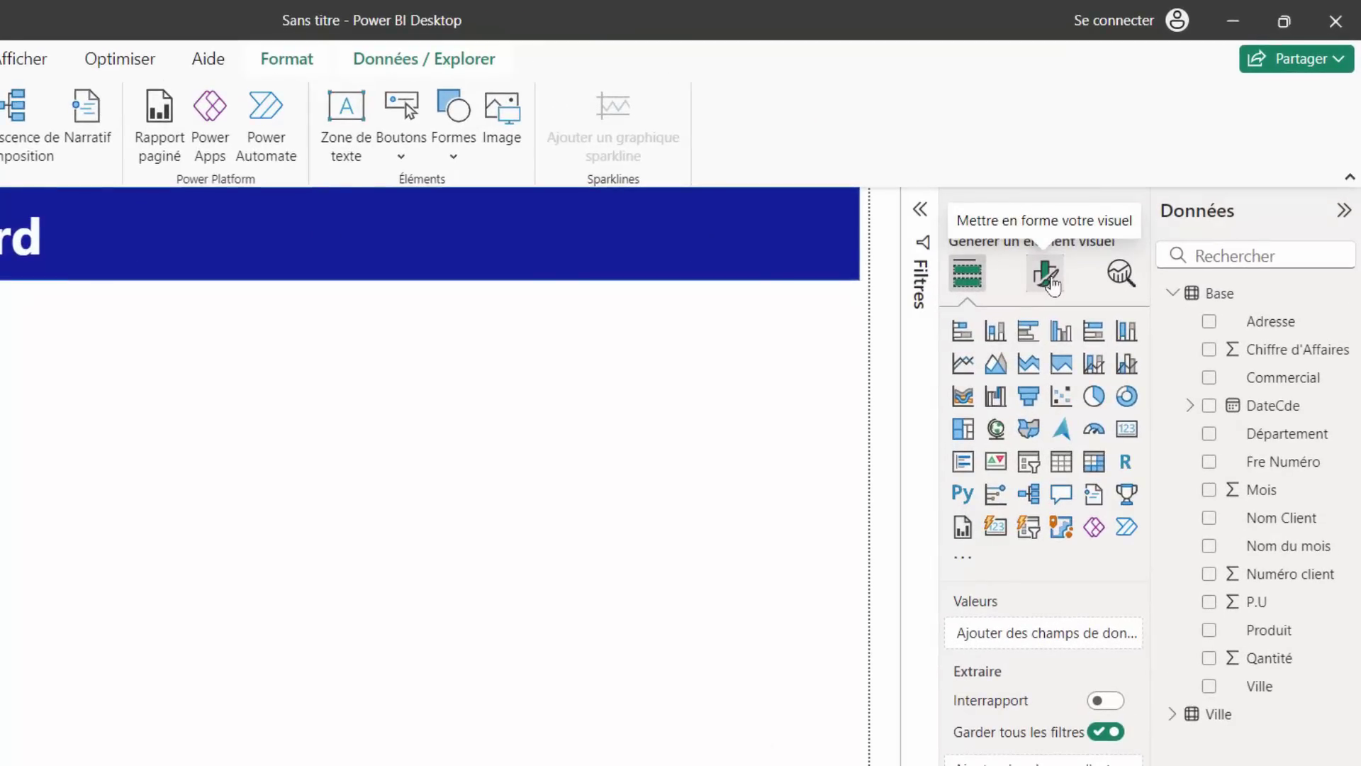
pyautogui.click(1045, 274)
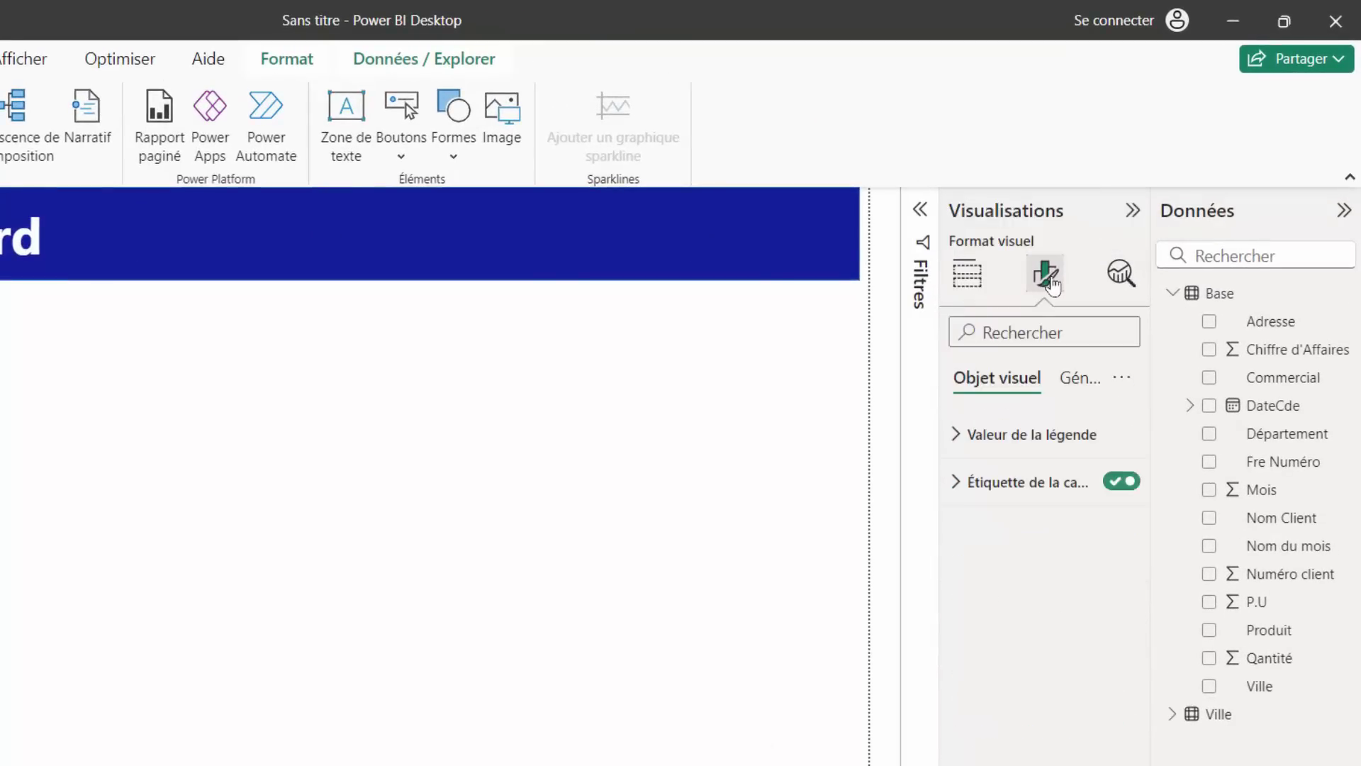
pyautogui.click(1000, 436)
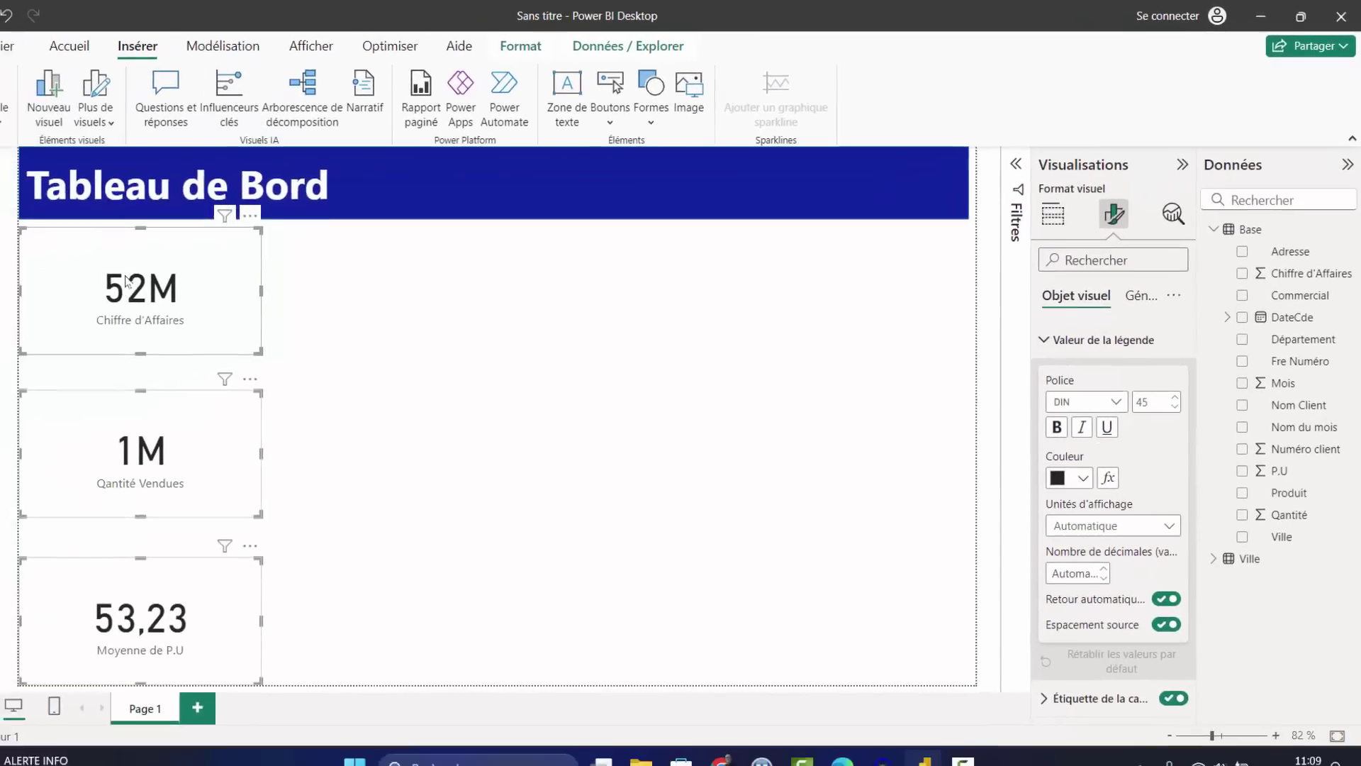
pyautogui.click(1094, 465)
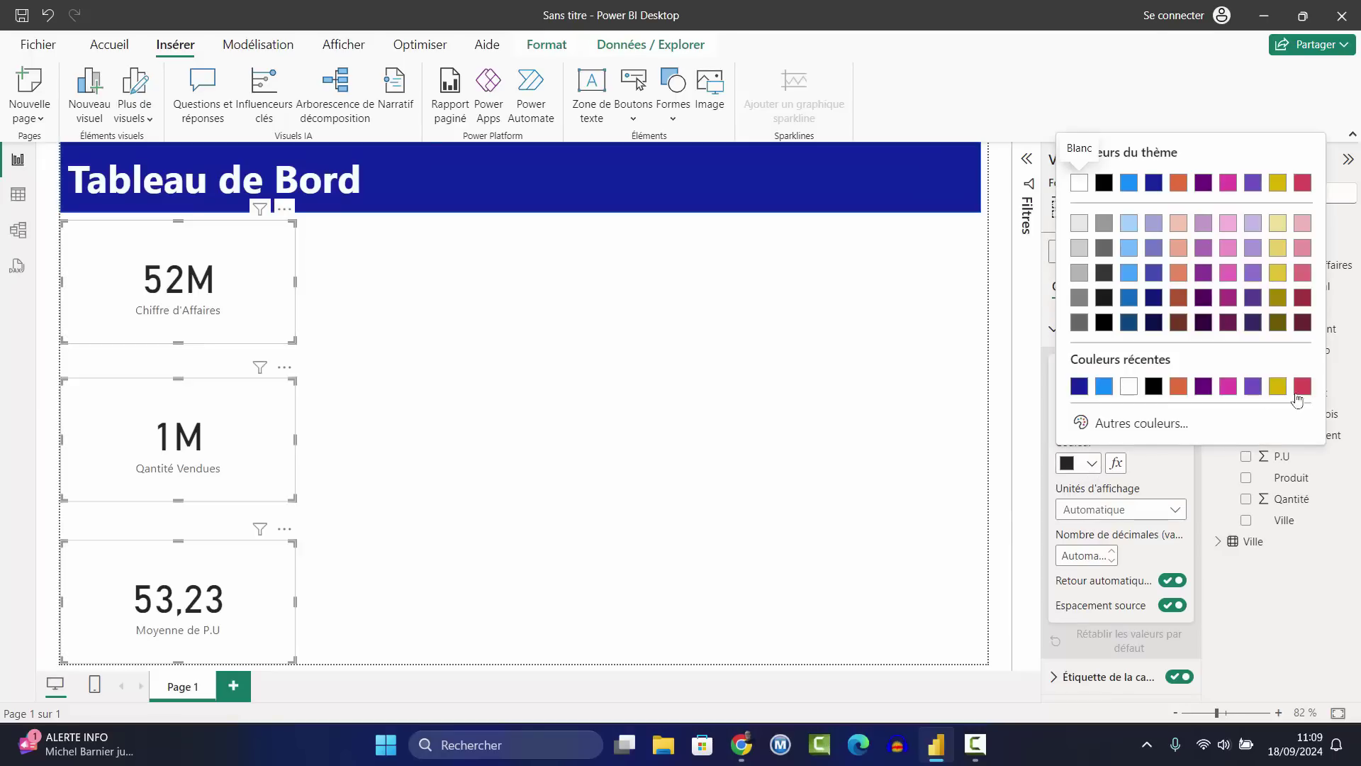
pyautogui.click(1305, 326)
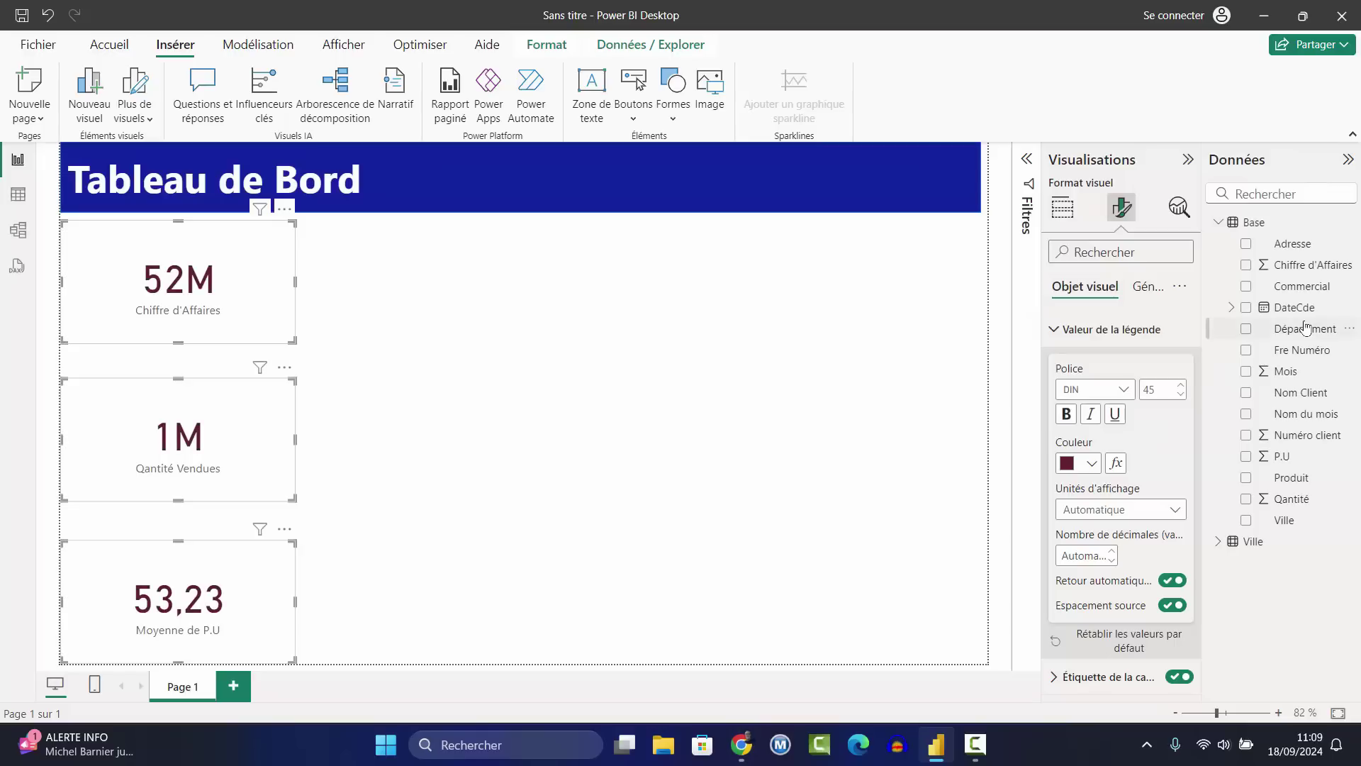
pyautogui.click(1093, 465)
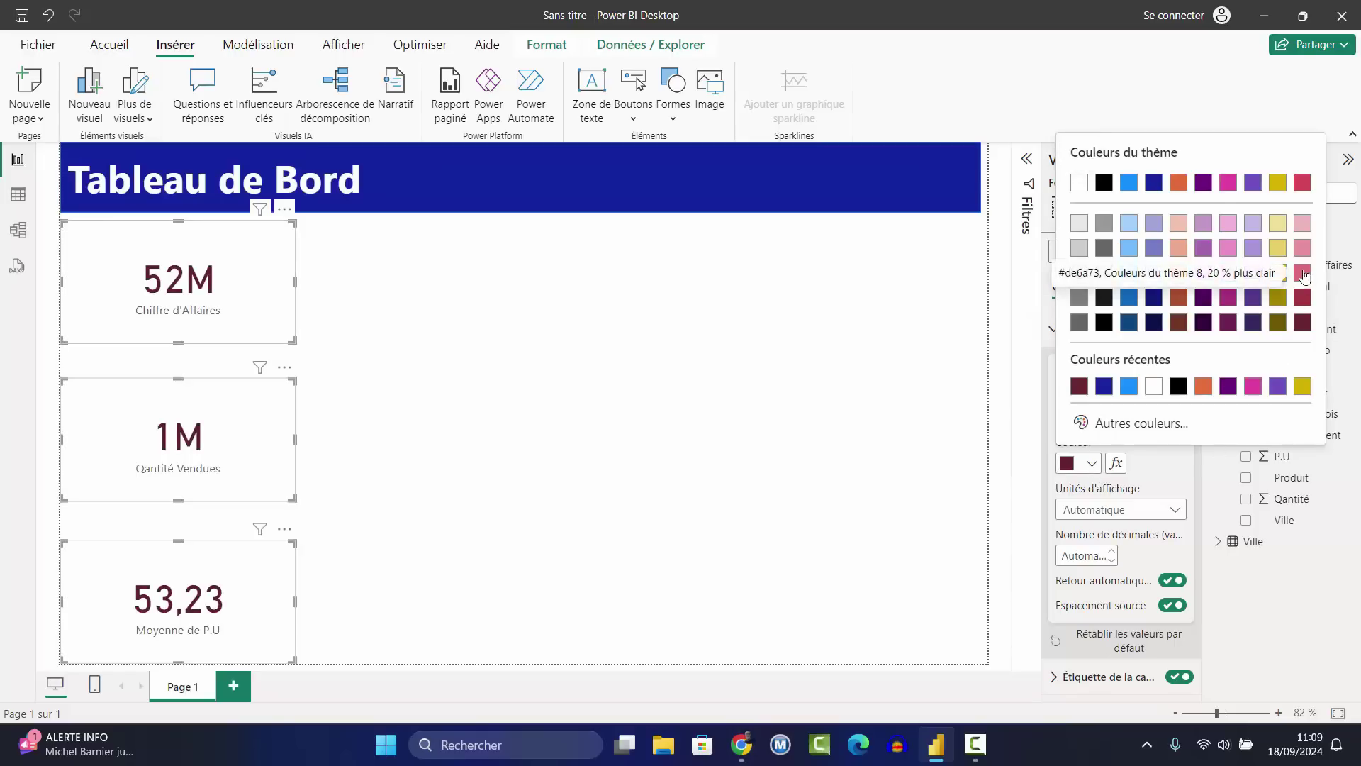
pyautogui.click(1304, 274)
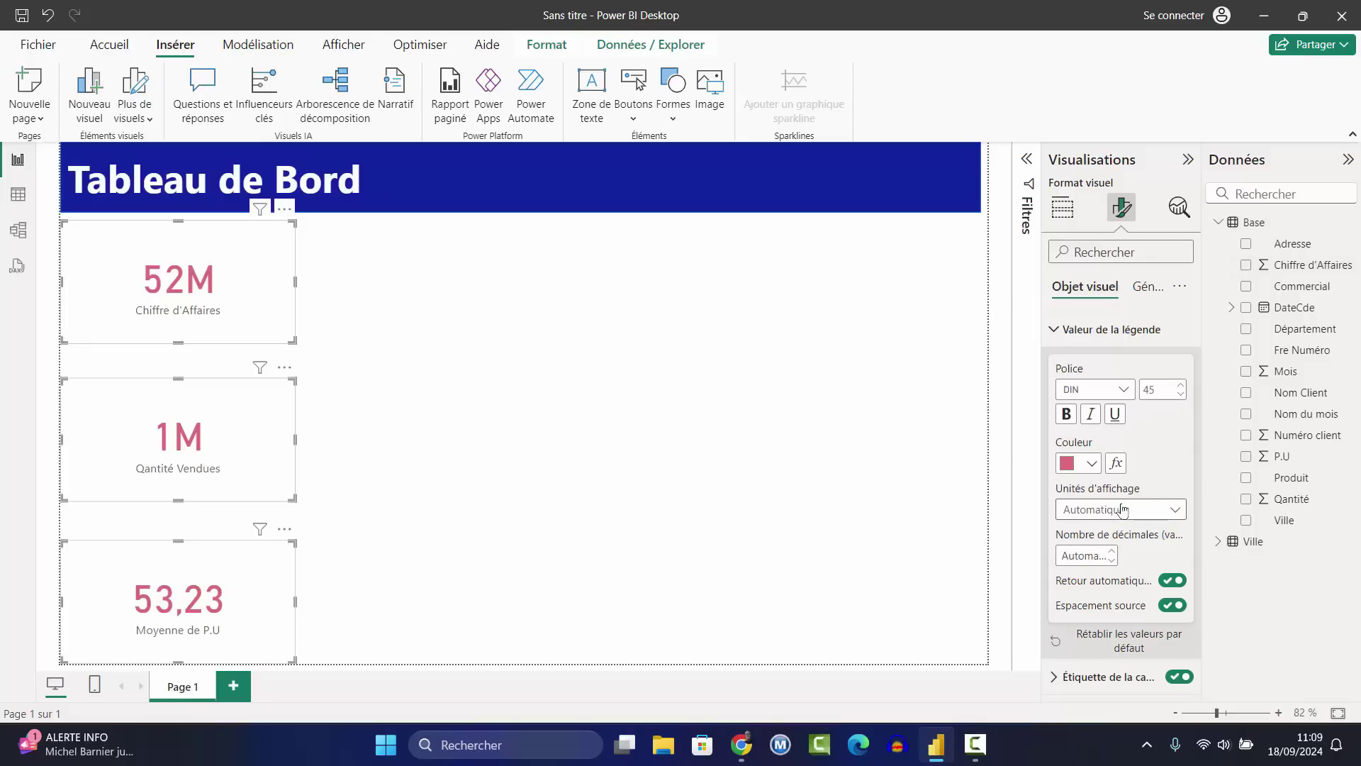
# Try the display units Aucun and Milliers on the values of the three cards.
pyautogui.click(1179, 512)
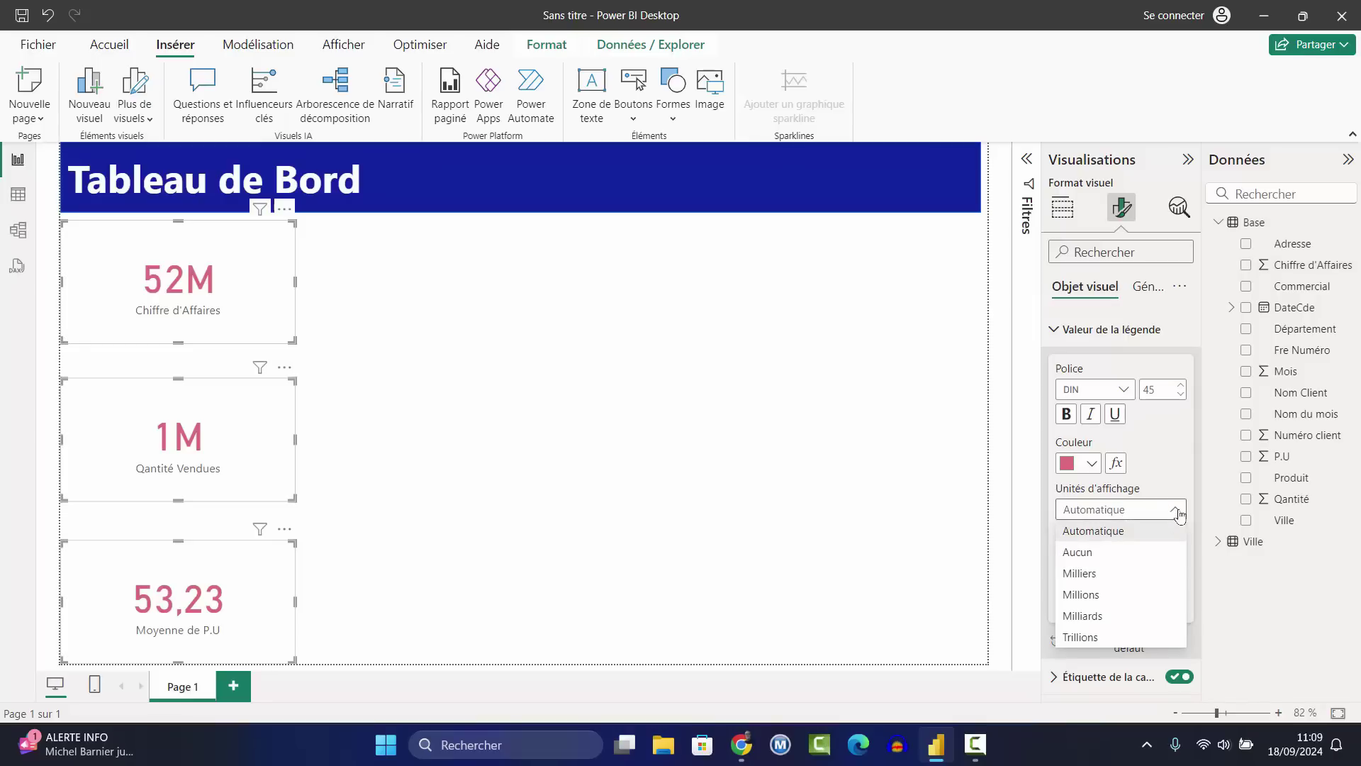
pyautogui.click(1079, 553)
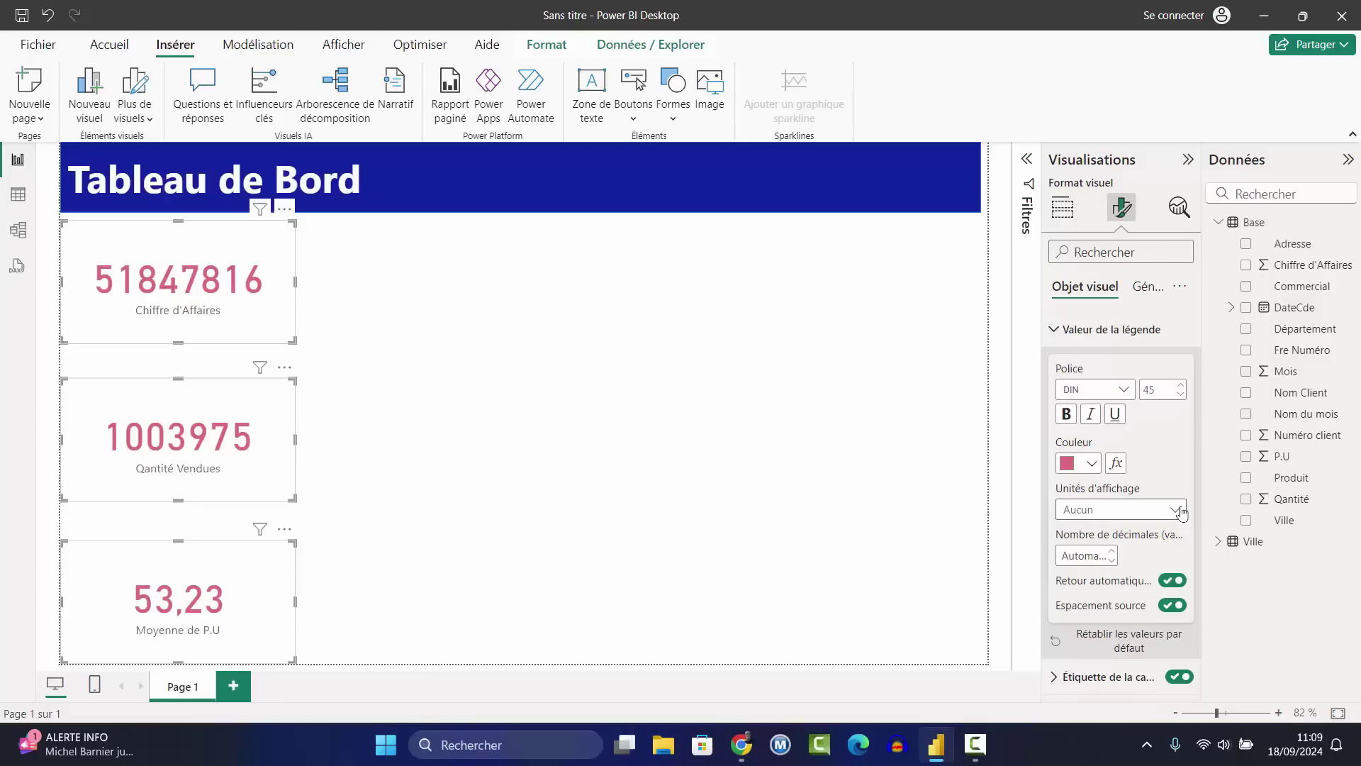
pyautogui.click(1099, 510)
pyautogui.click(1079, 573)
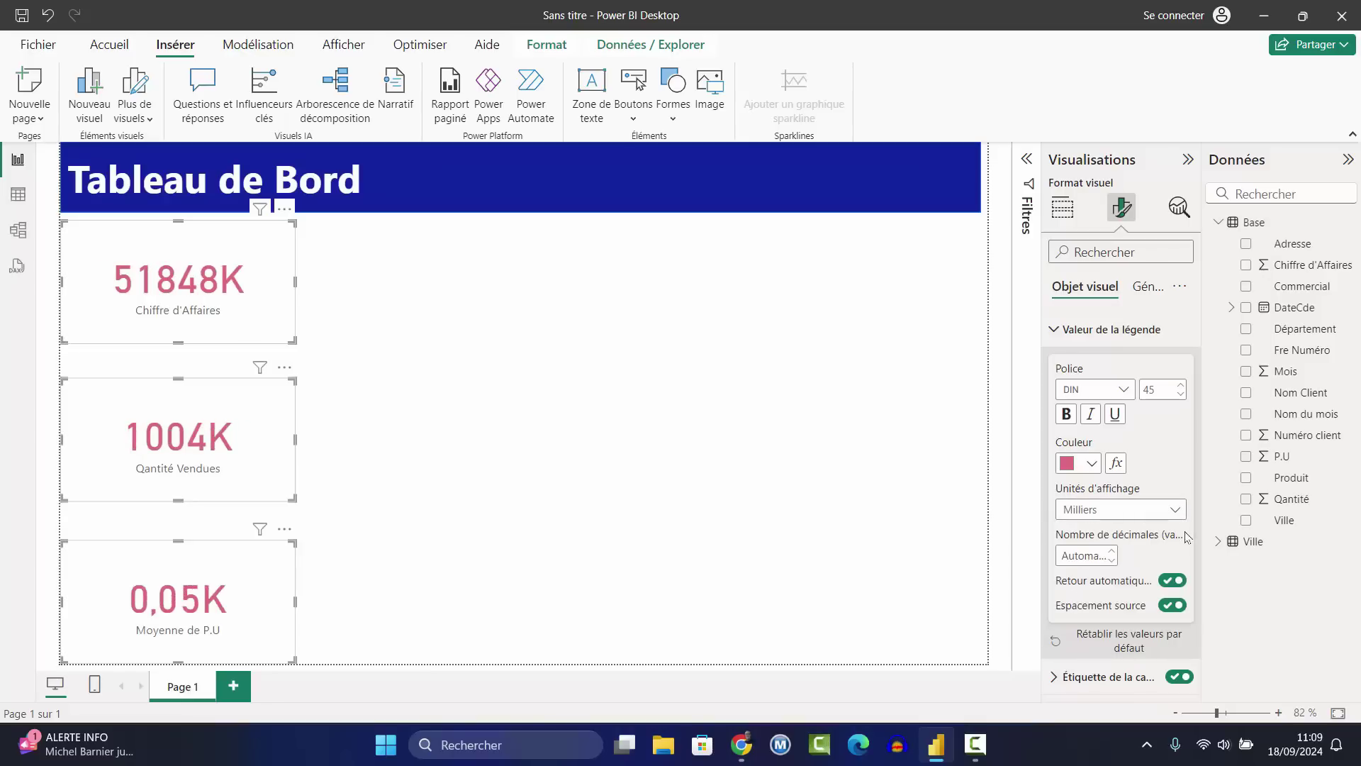
# Set the three cards' values to display in Millions with 2 decimal places.
pyautogui.click(1178, 510)
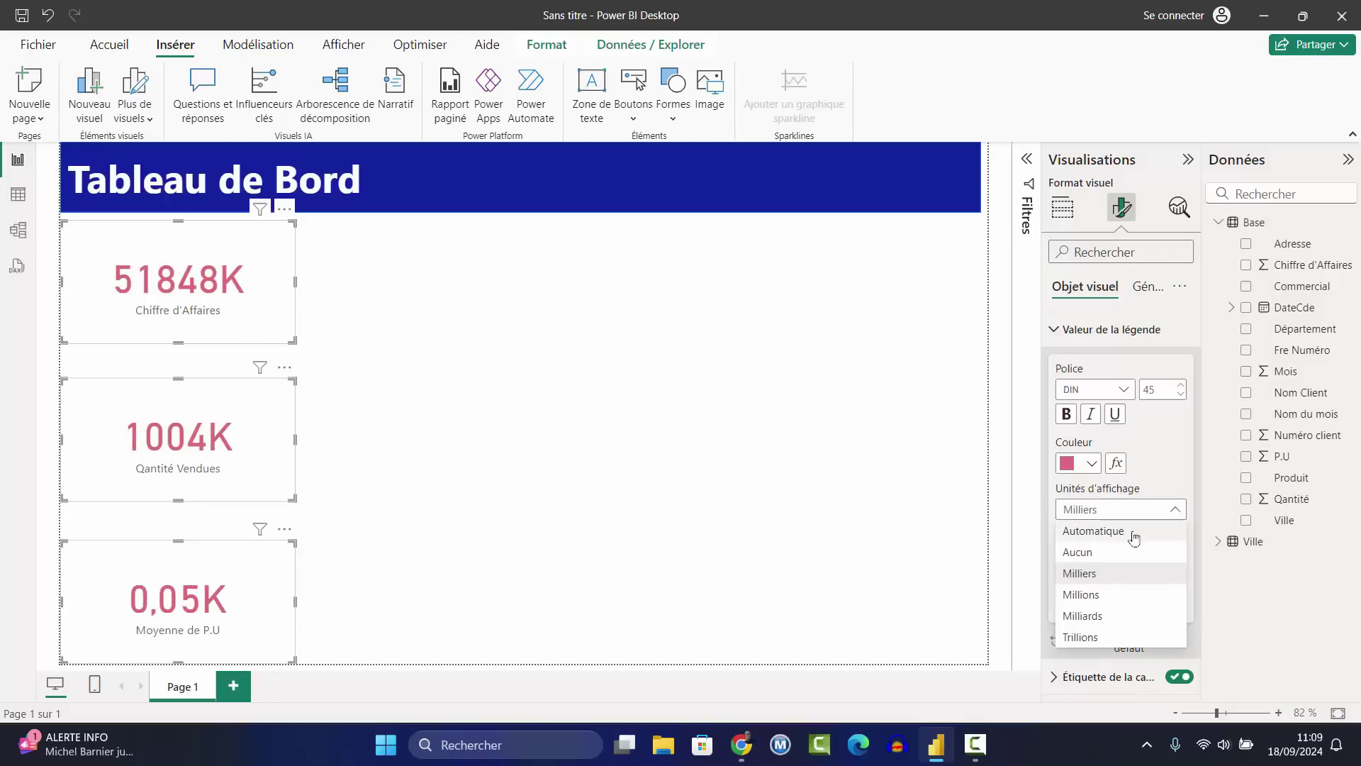
pyautogui.click(1083, 596)
pyautogui.click(1083, 556)
pyautogui.write('2')
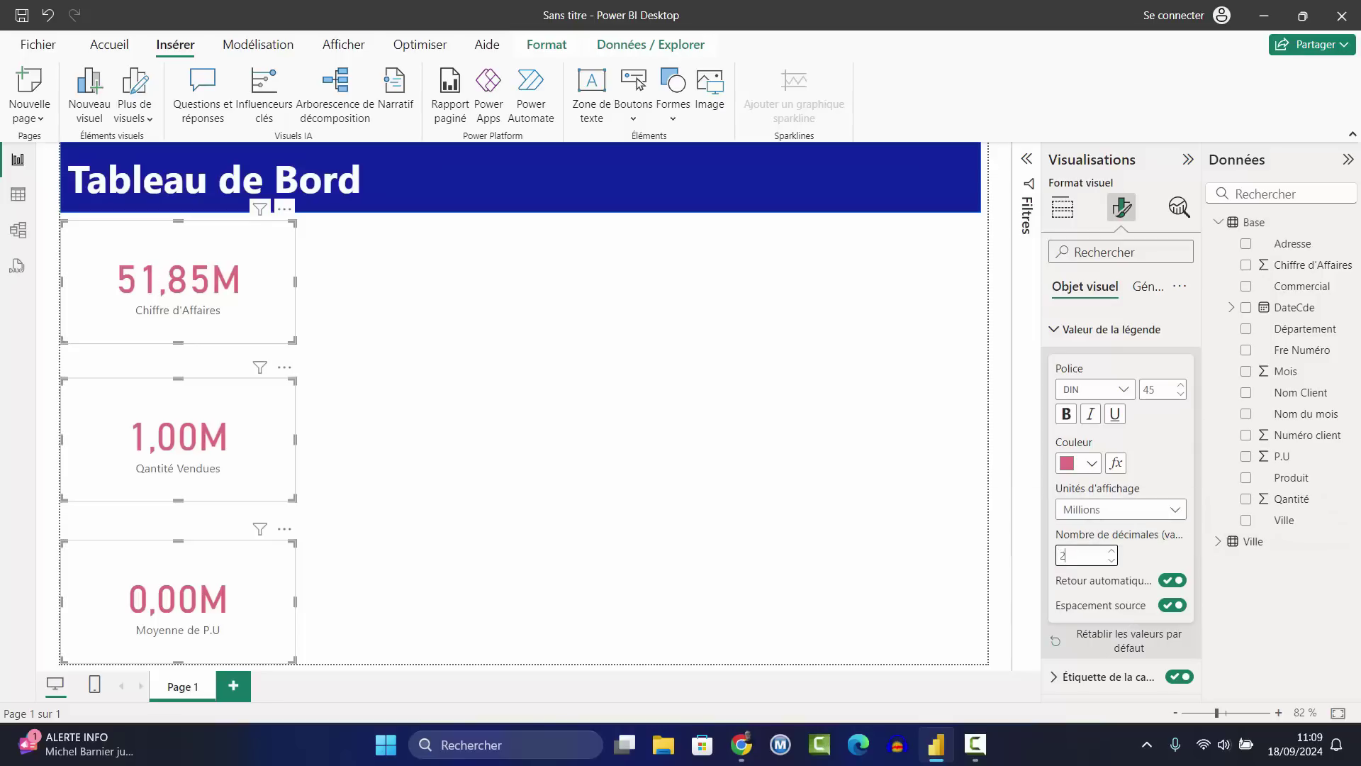
pyautogui.click(1056, 330)
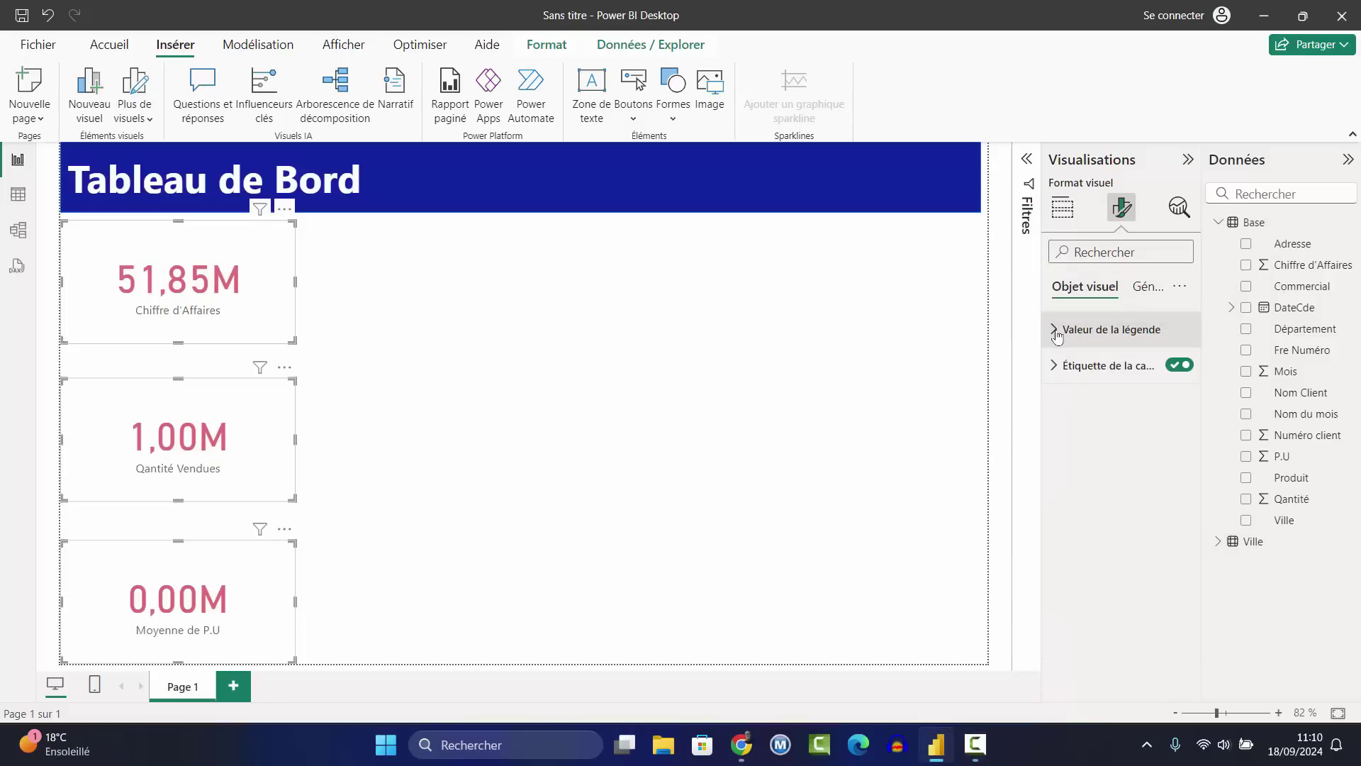
# Make the category labels of the three cards dark blue and bold.
pyautogui.click(1084, 365)
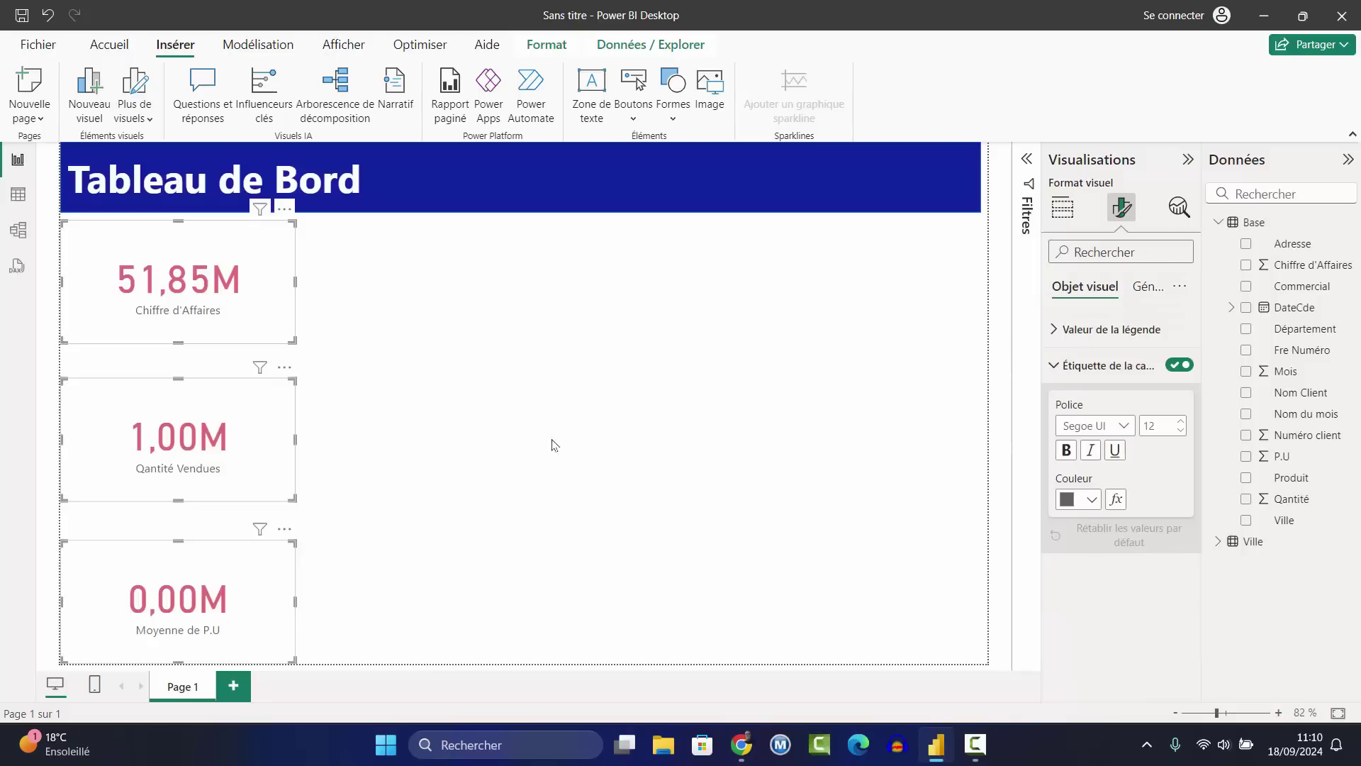
pyautogui.click(1093, 500)
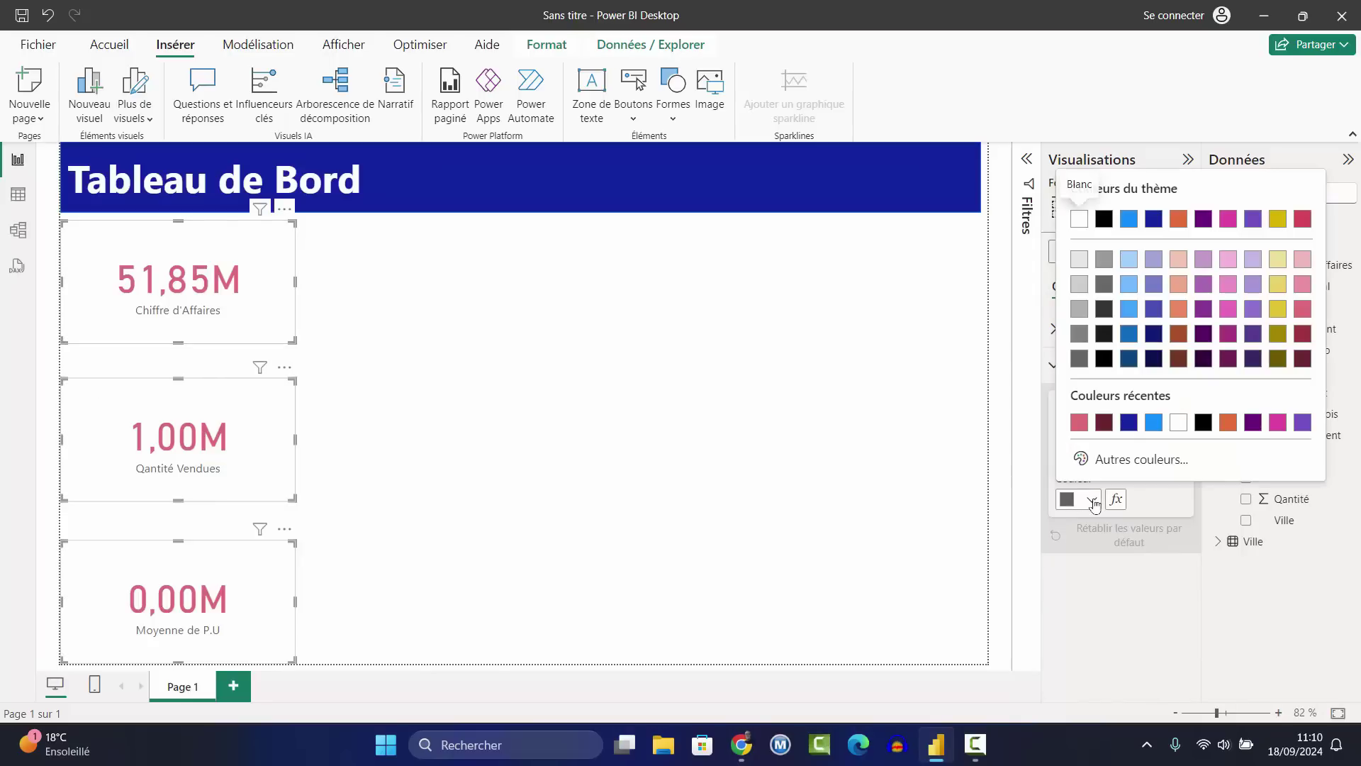
pyautogui.click(1130, 422)
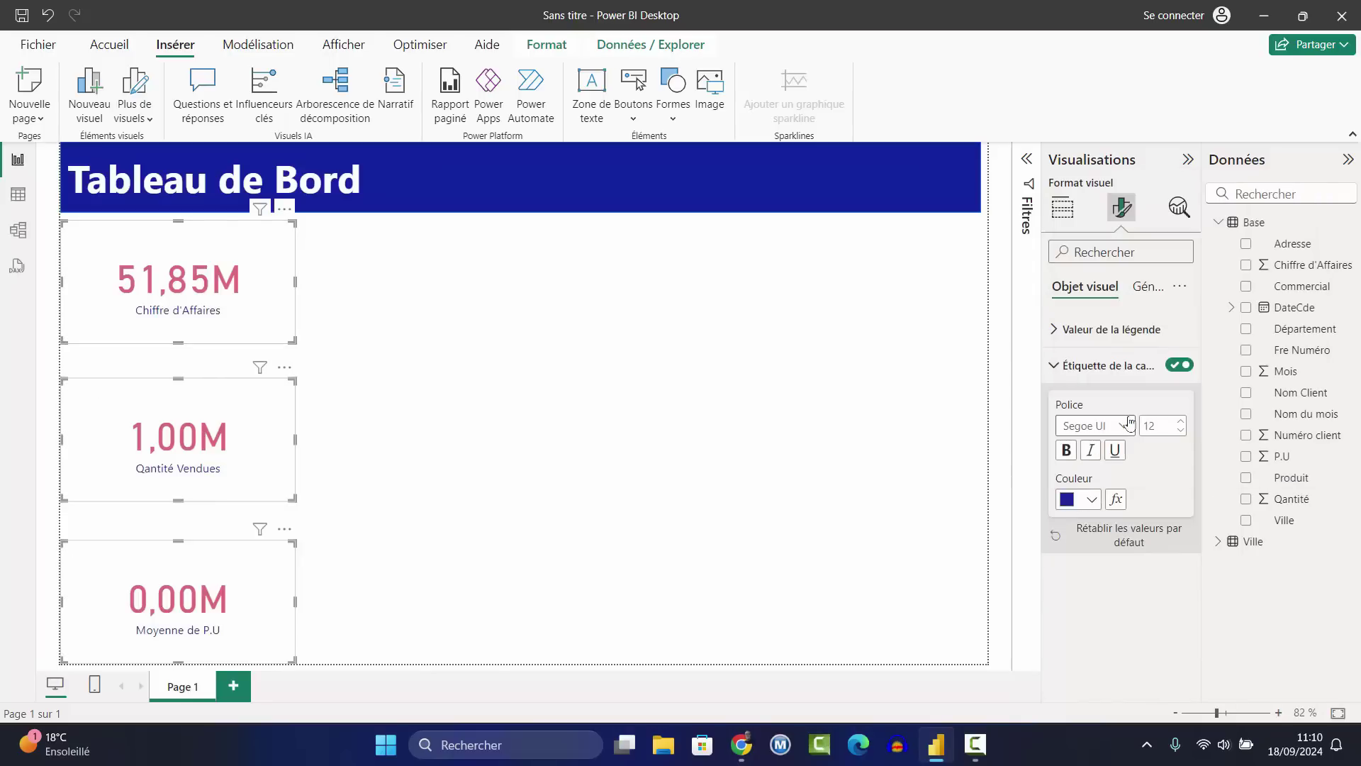
pyautogui.click(1067, 450)
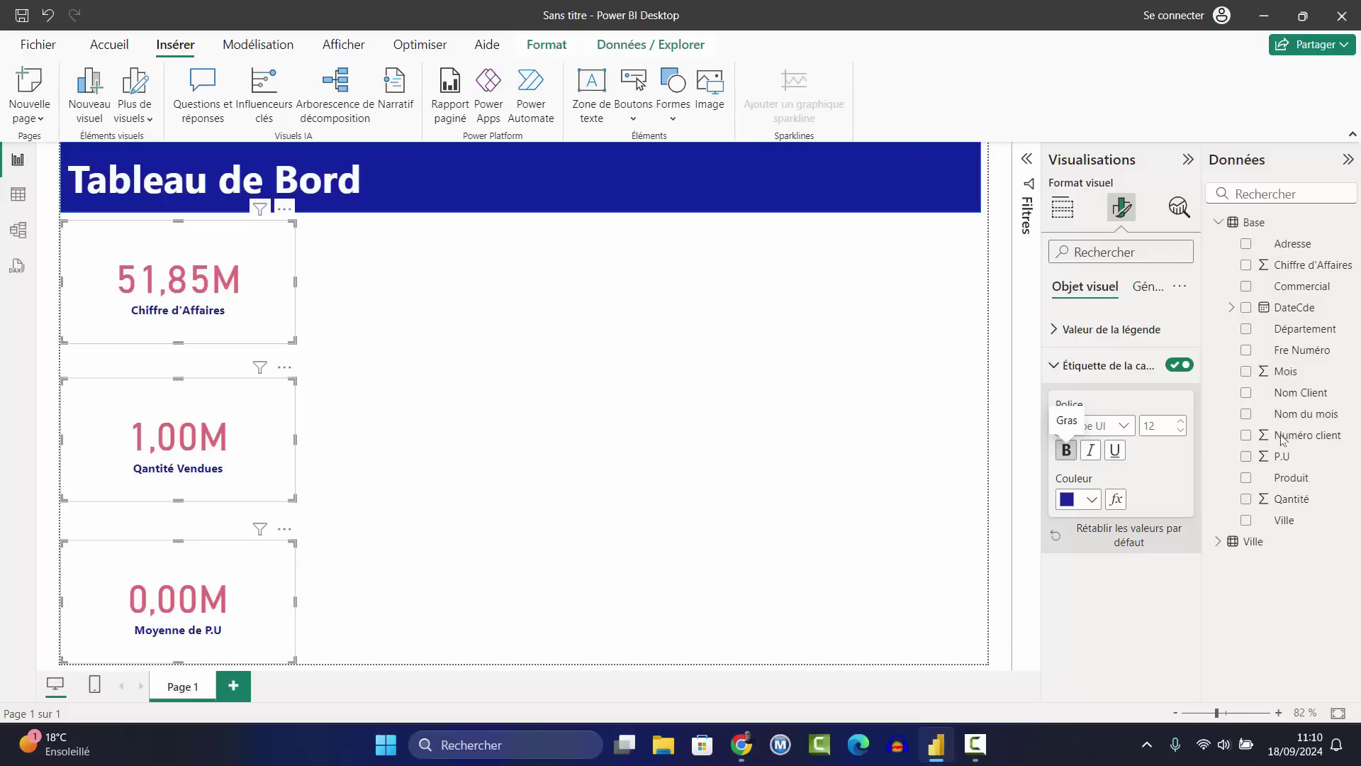
pyautogui.click(596, 288)
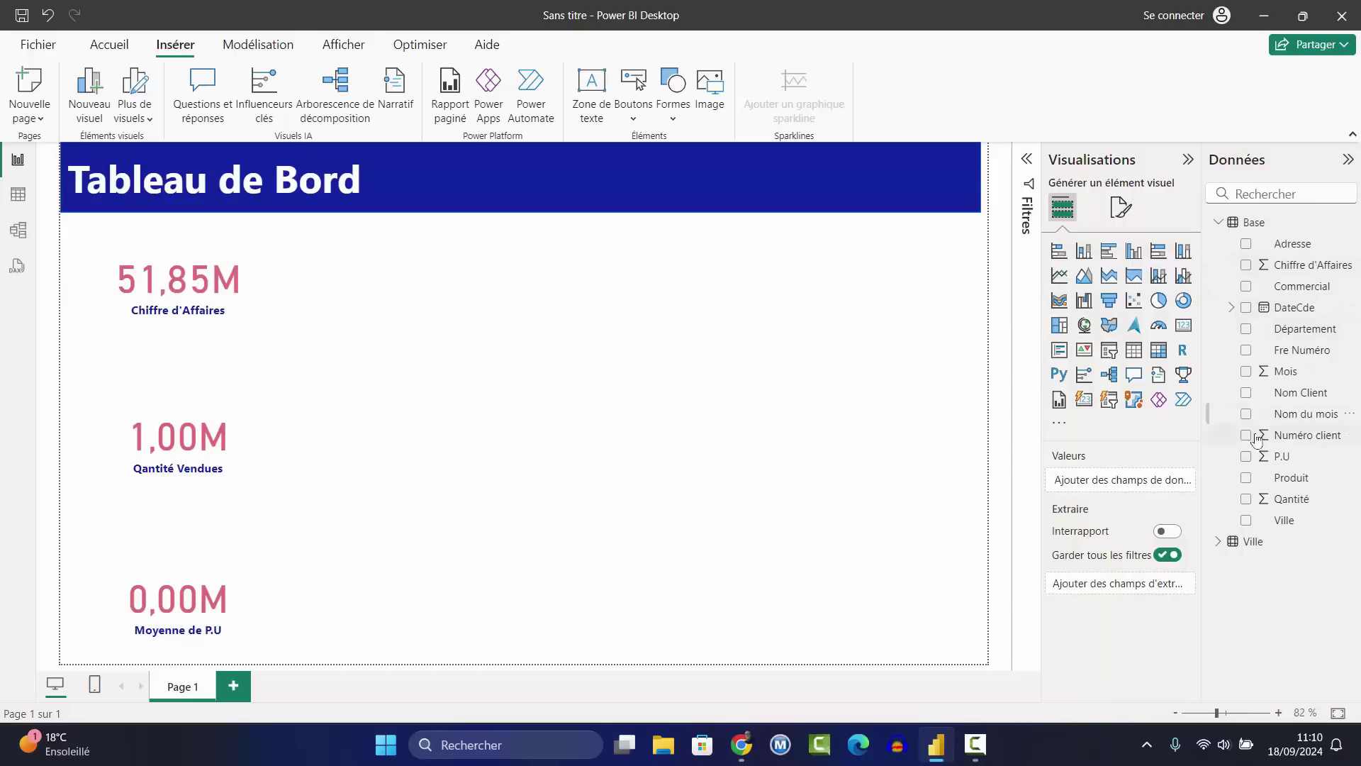
# Insert a stacked column chart beside the Chiffre d'Affaires card, plotting Chiffre d'Affaires by Nom du mois.
pyautogui.click(1084, 252)
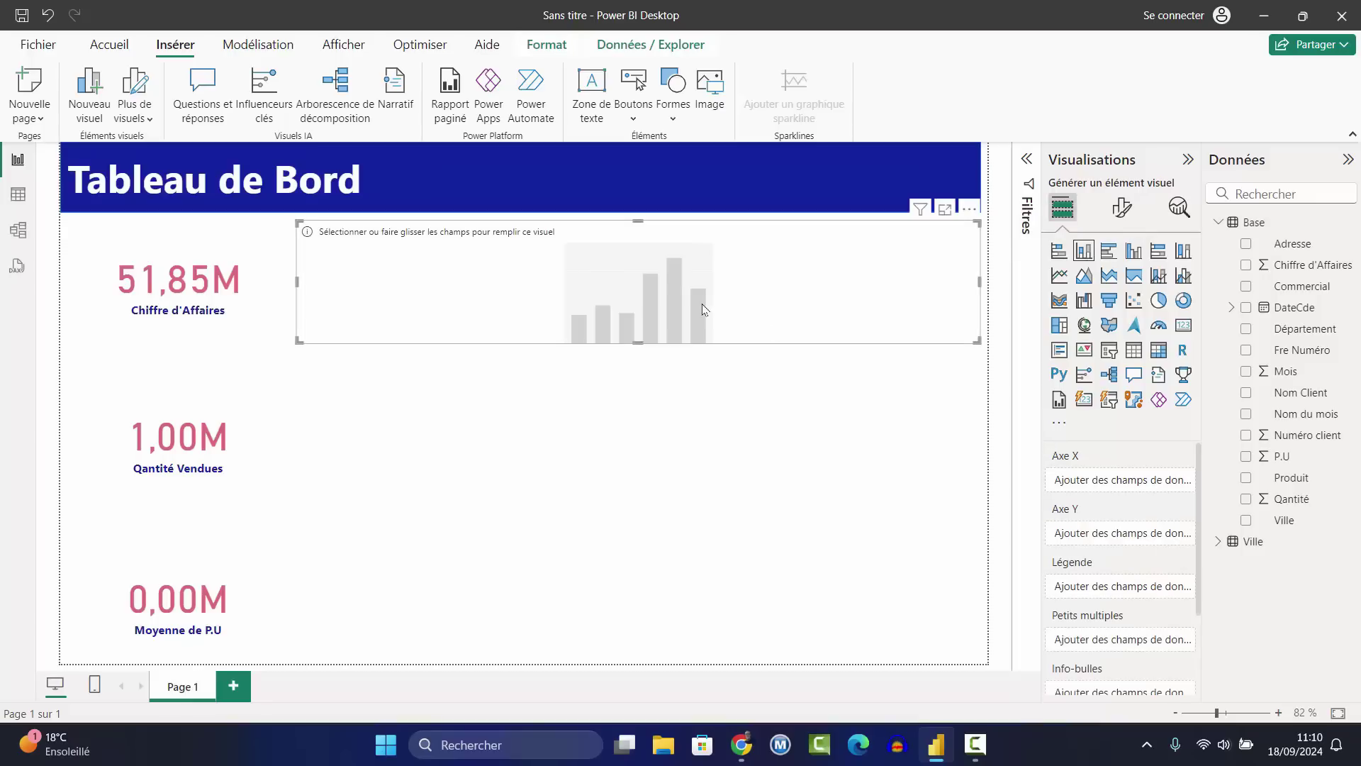
pyautogui.click(1247, 266)
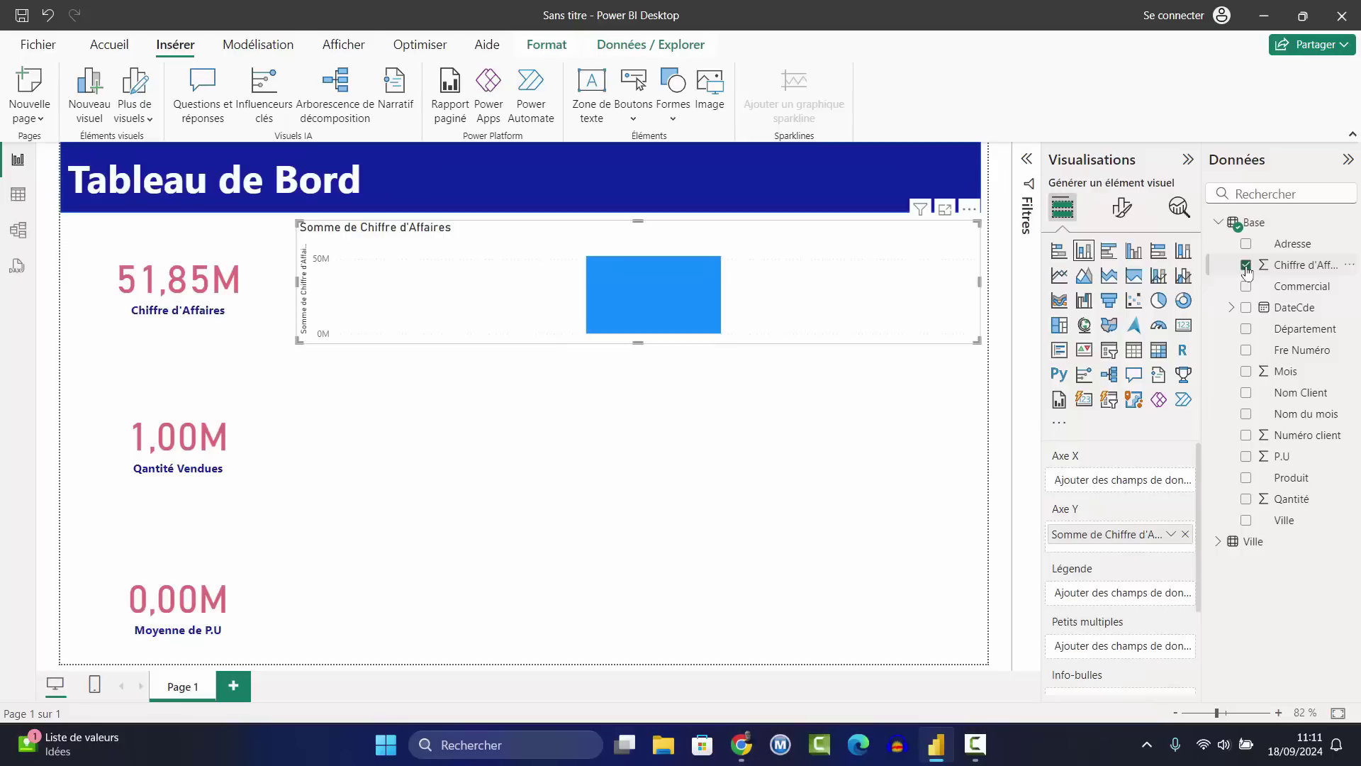
pyautogui.click(1246, 415)
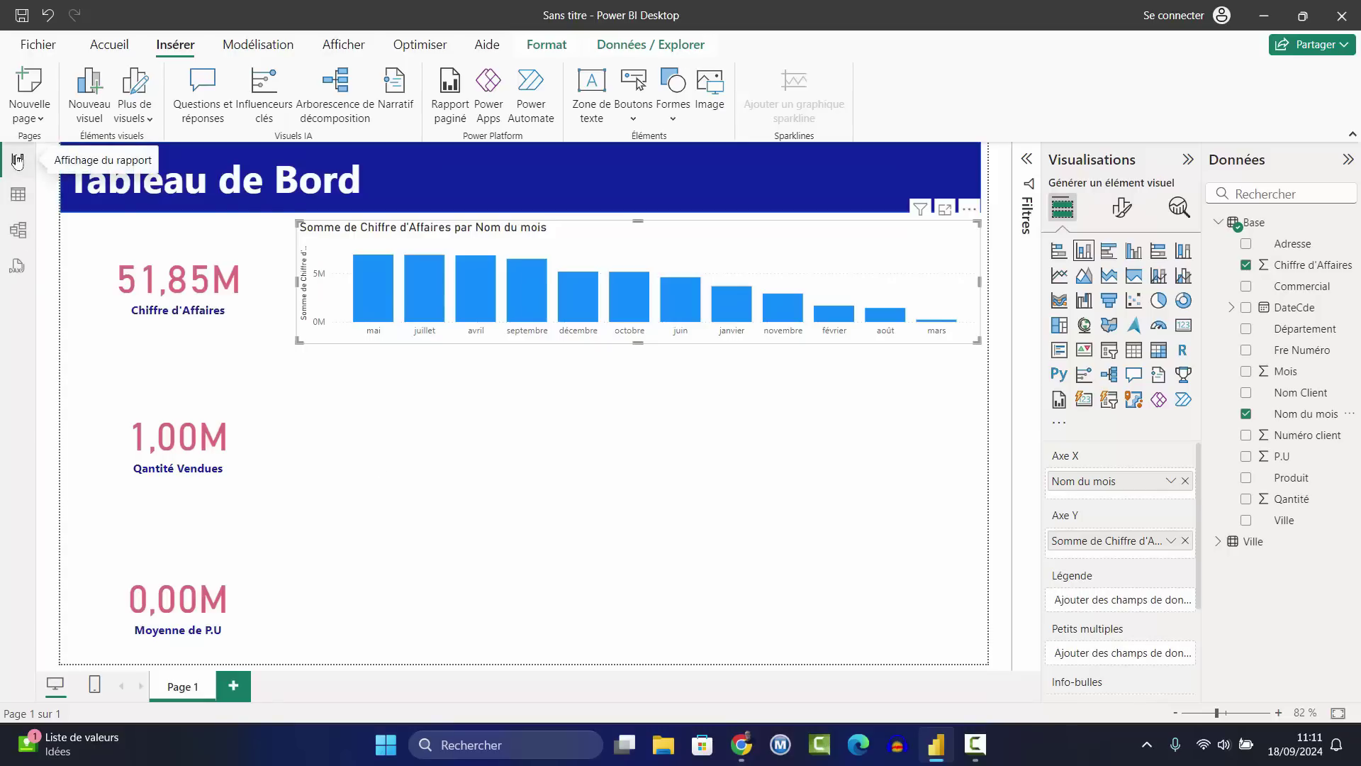
# Sort the Nom du mois column of the Base table by the Mois column.
pyautogui.click(19, 196)
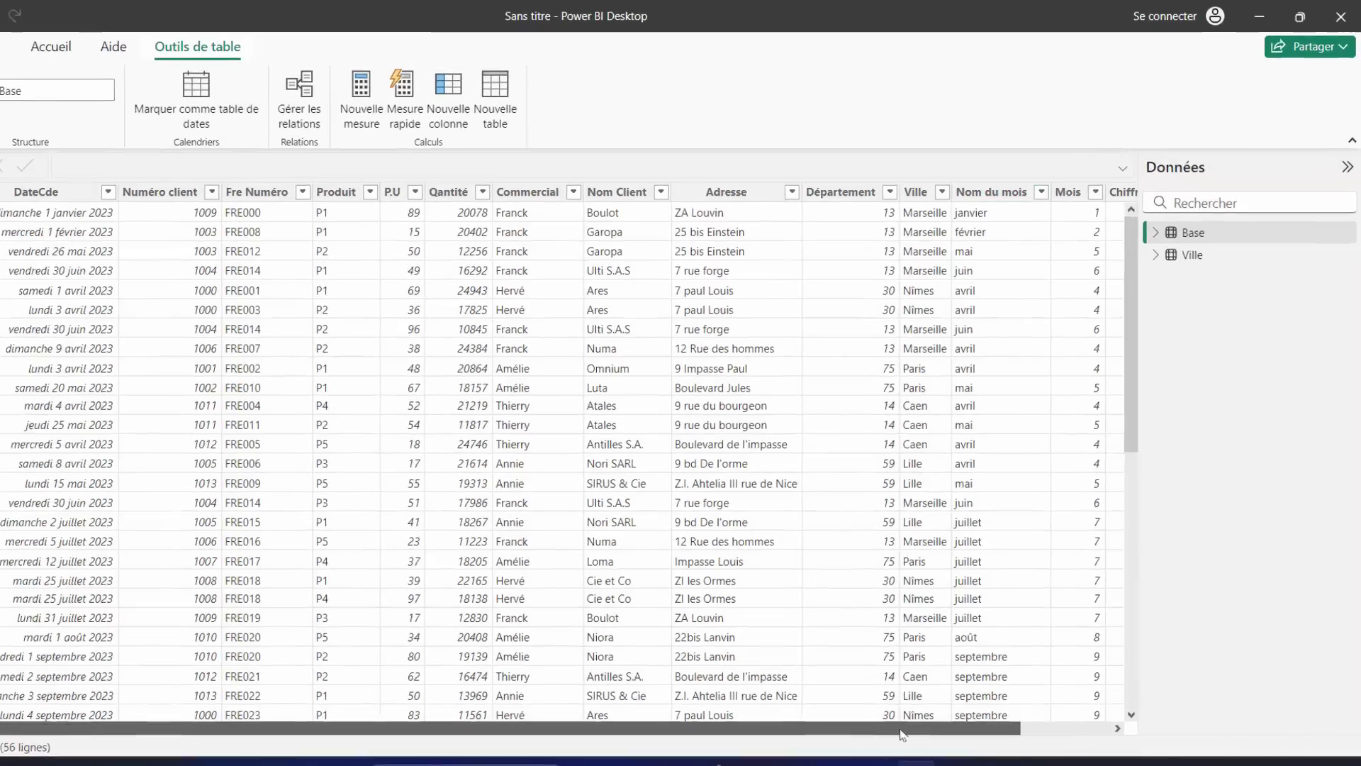
pyautogui.moveTo(902, 735); pyautogui.dragTo(1000, 735)
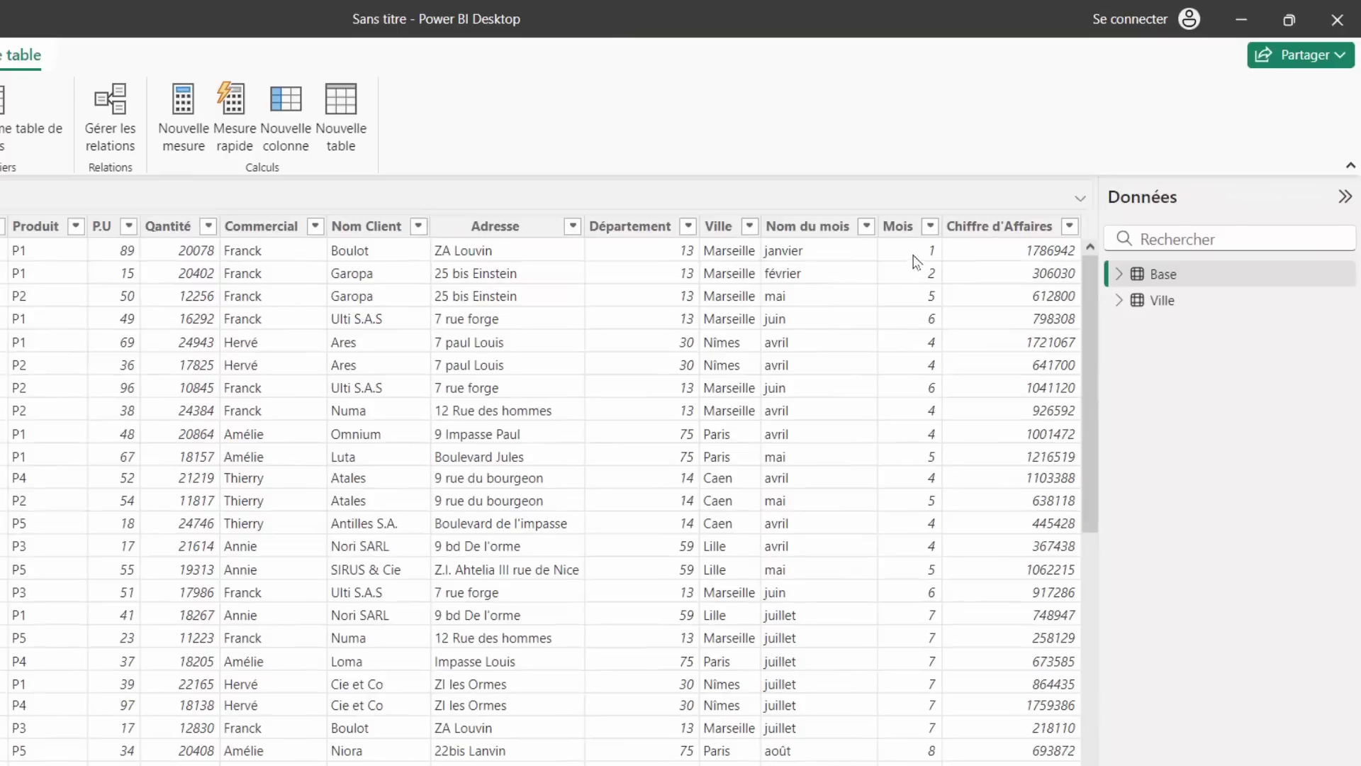
pyautogui.click(806, 229)
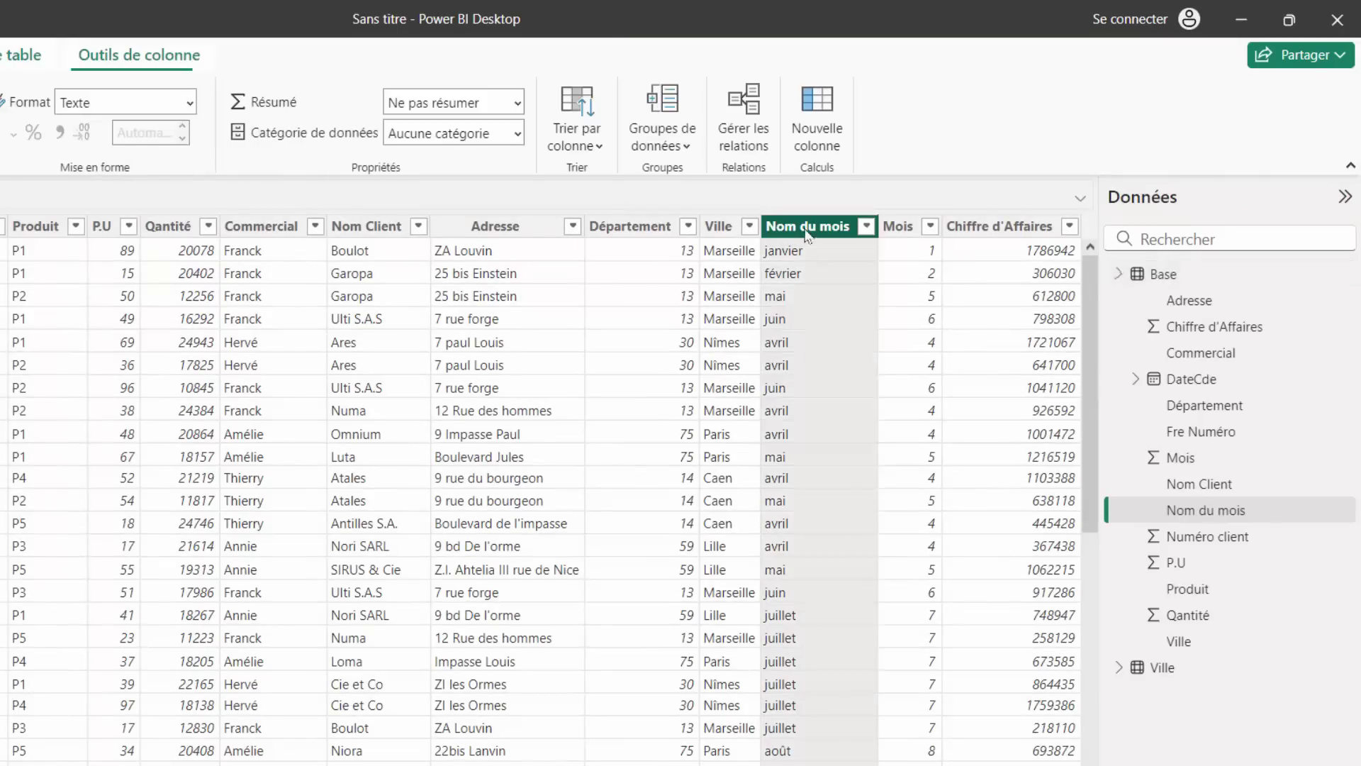
pyautogui.click(579, 146)
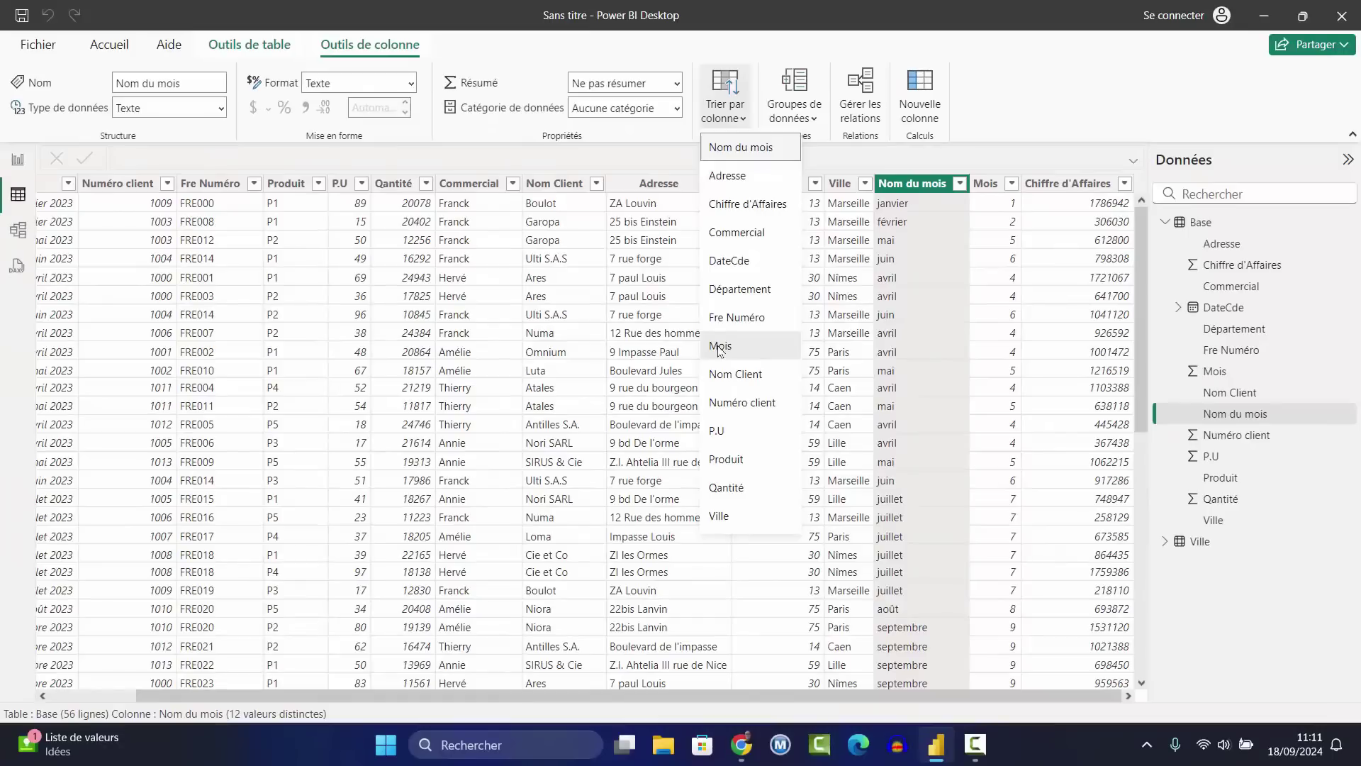
pyautogui.click(571, 427)
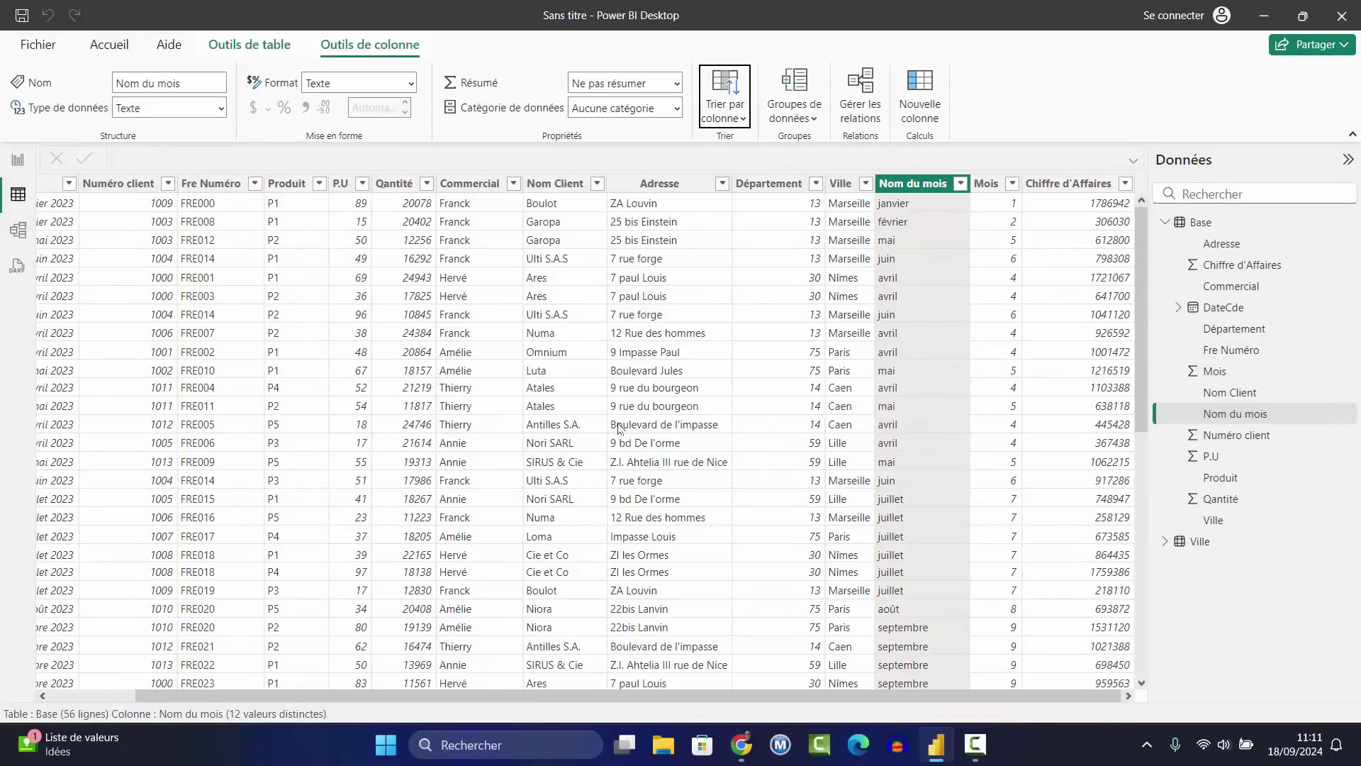
# Remove Nom du mois from the report chart's X axis and add it back to refresh the month order.
pyautogui.click(17, 160)
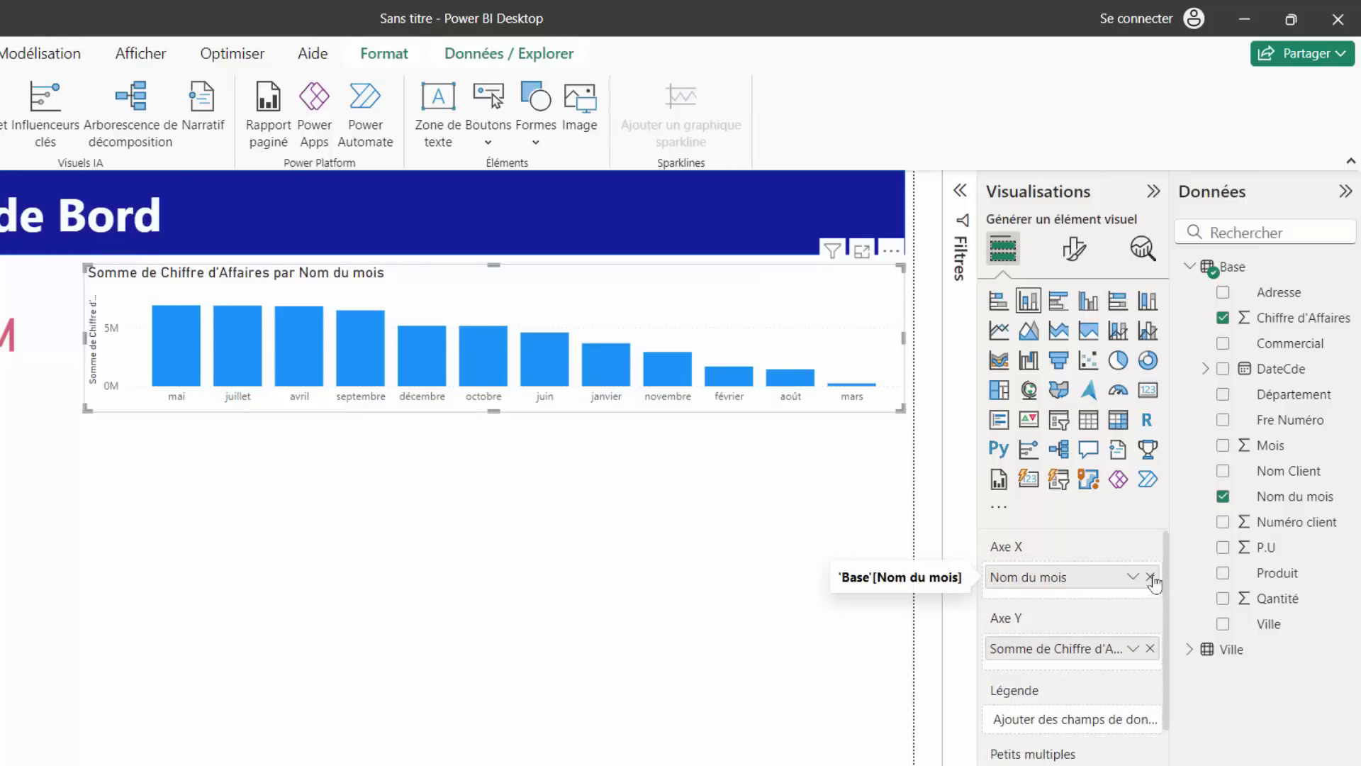
pyautogui.click(1150, 577)
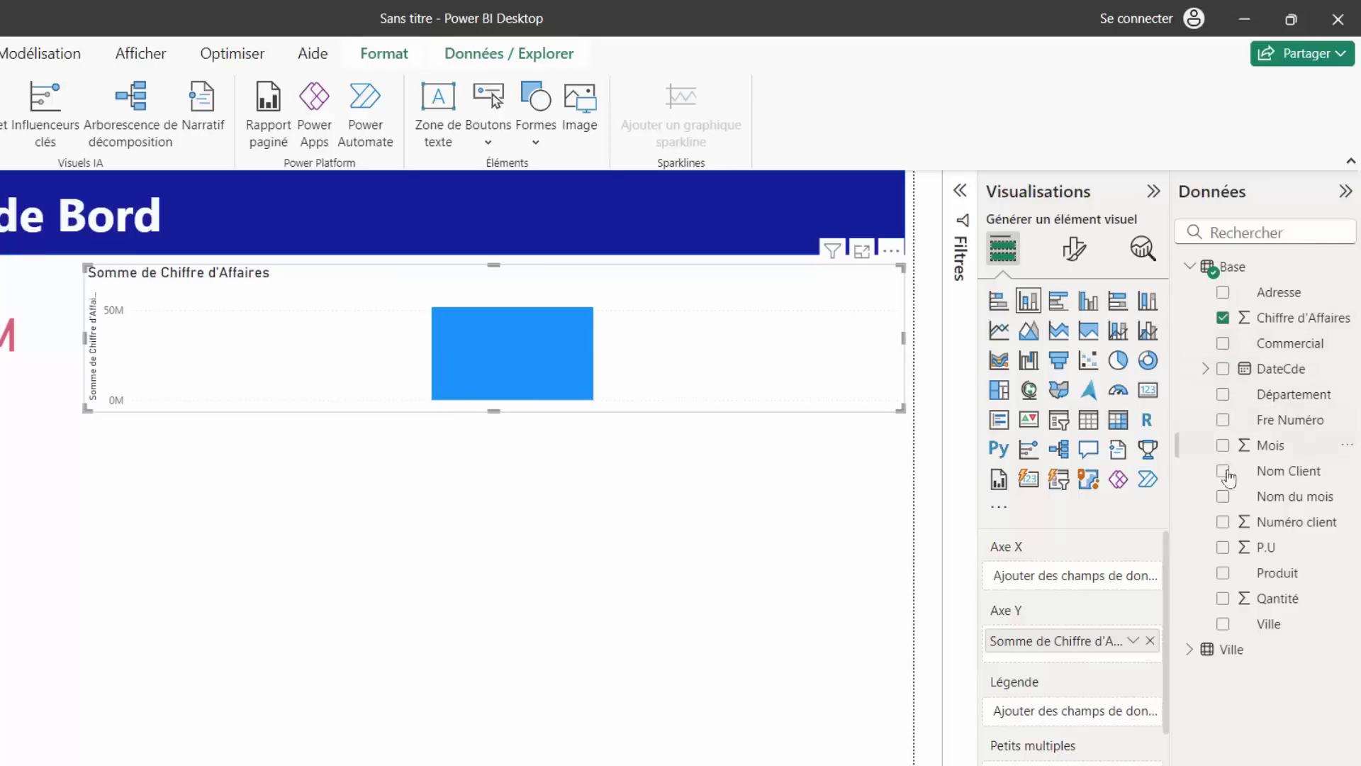
pyautogui.click(1223, 497)
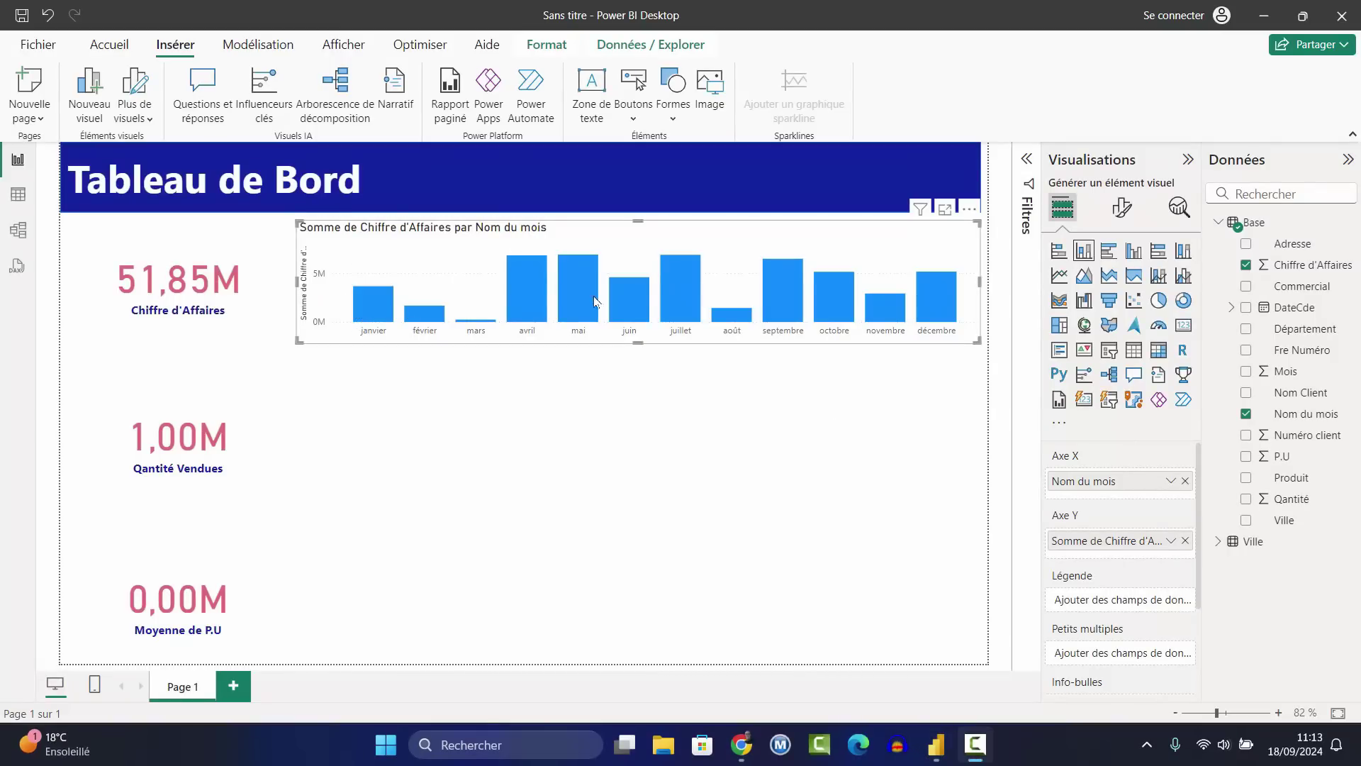
# Colour the chart's columns in the darkest shade of the theme red.
pyautogui.click(1126, 212)
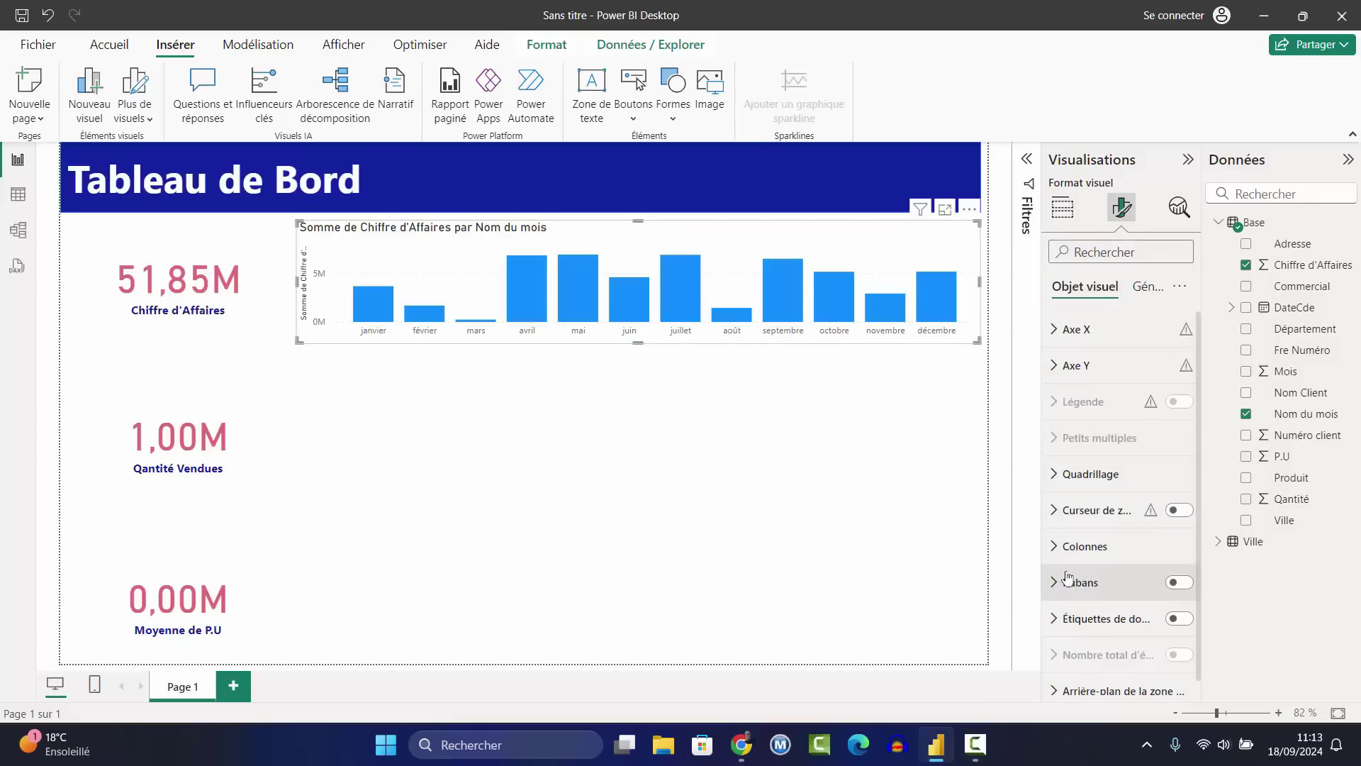
pyautogui.click(1072, 546)
pyautogui.scroll(-3, 1138, 609)
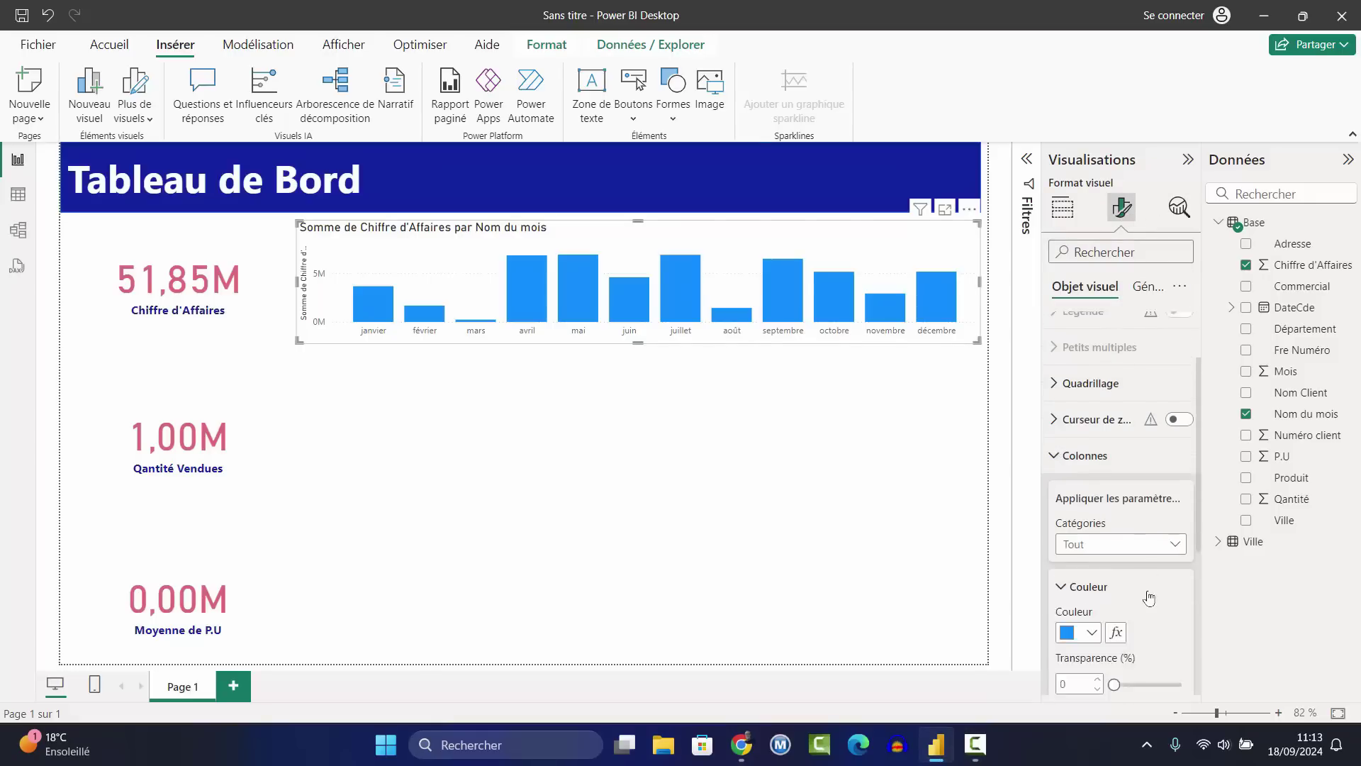
pyautogui.click(1091, 547)
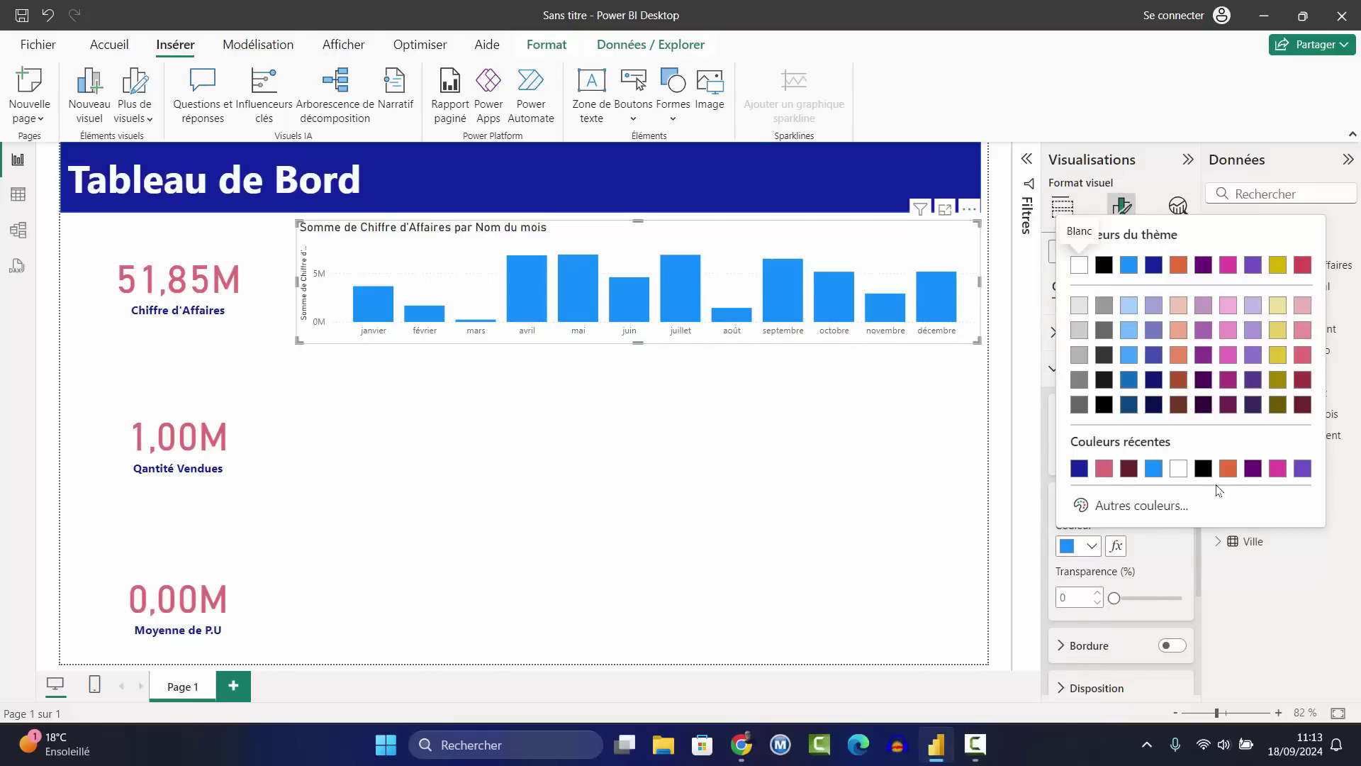
pyautogui.click(1300, 407)
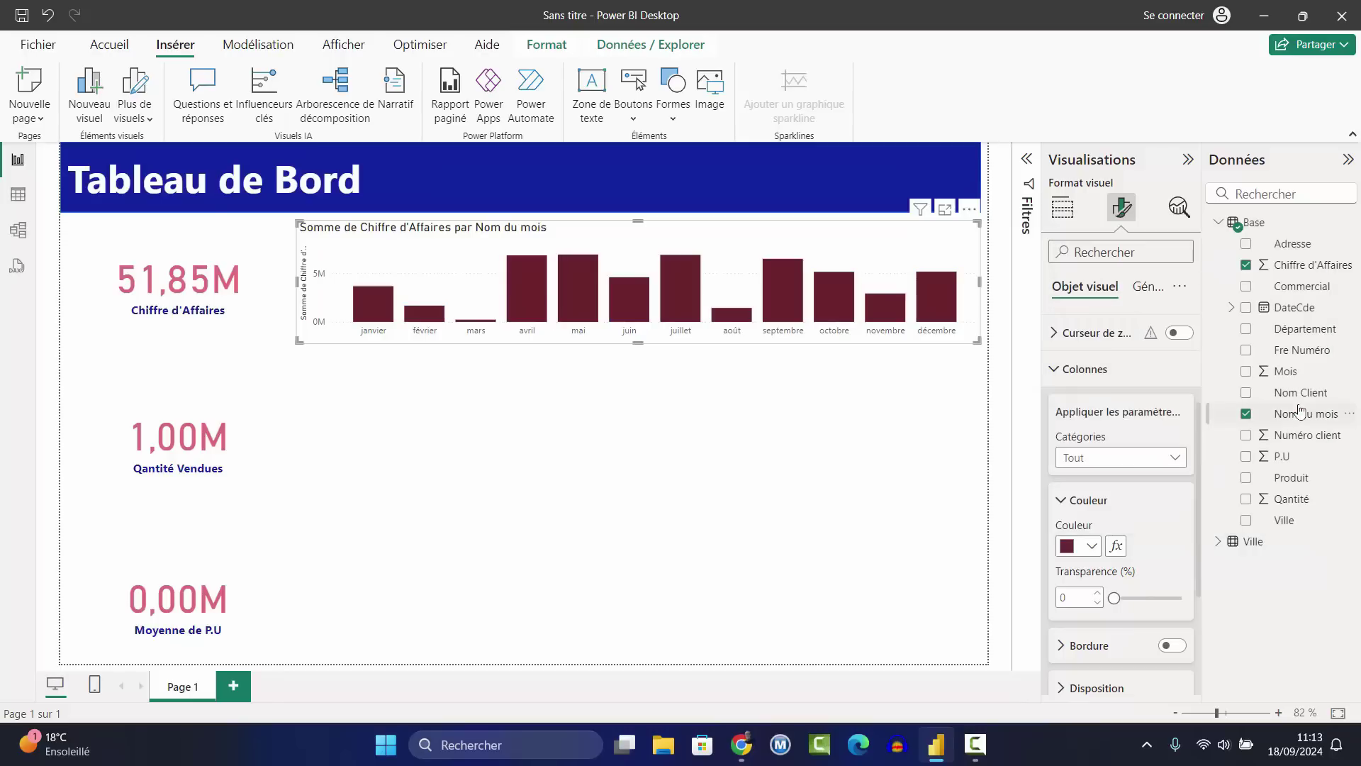
pyautogui.click(1063, 208)
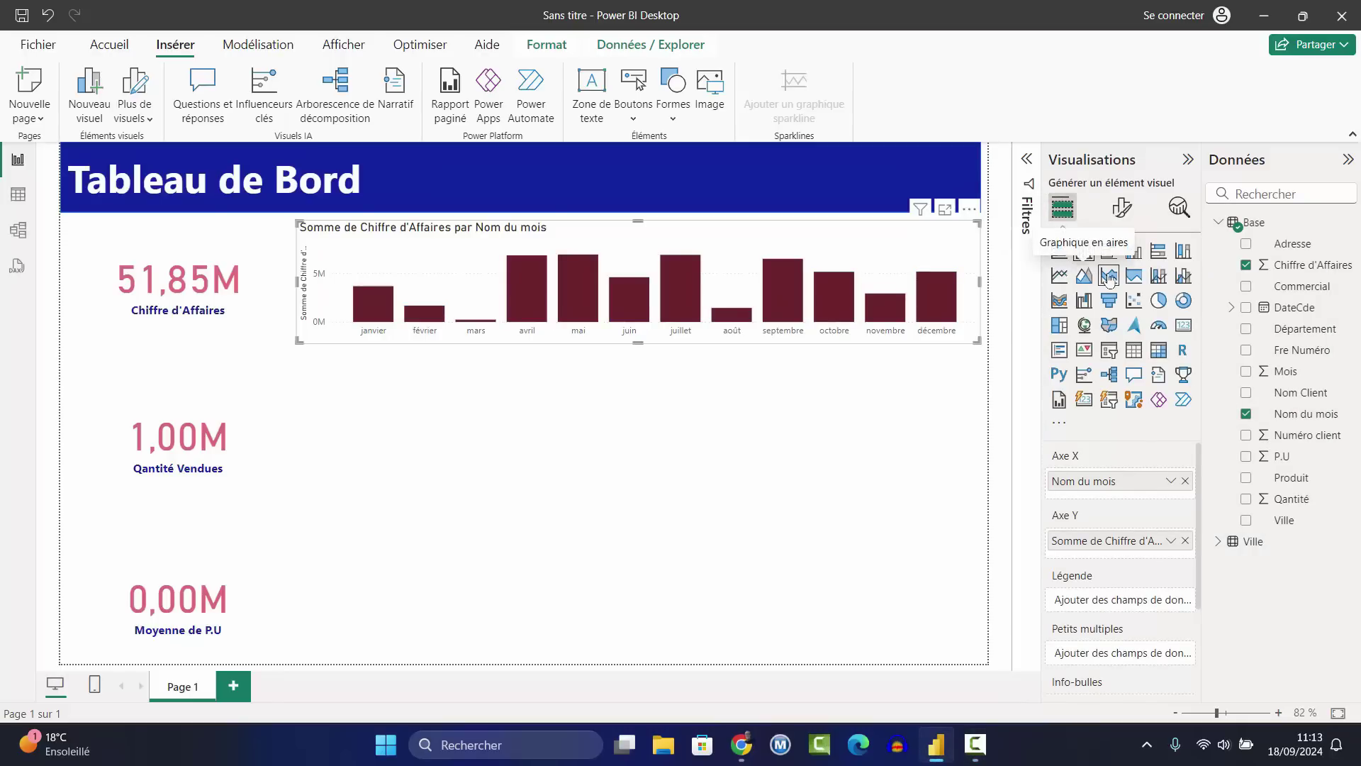
# Try the monthly revenue chart as a stacked area and a 100% stacked area chart, and return it to a stacked column chart.
pyautogui.click(1109, 278)
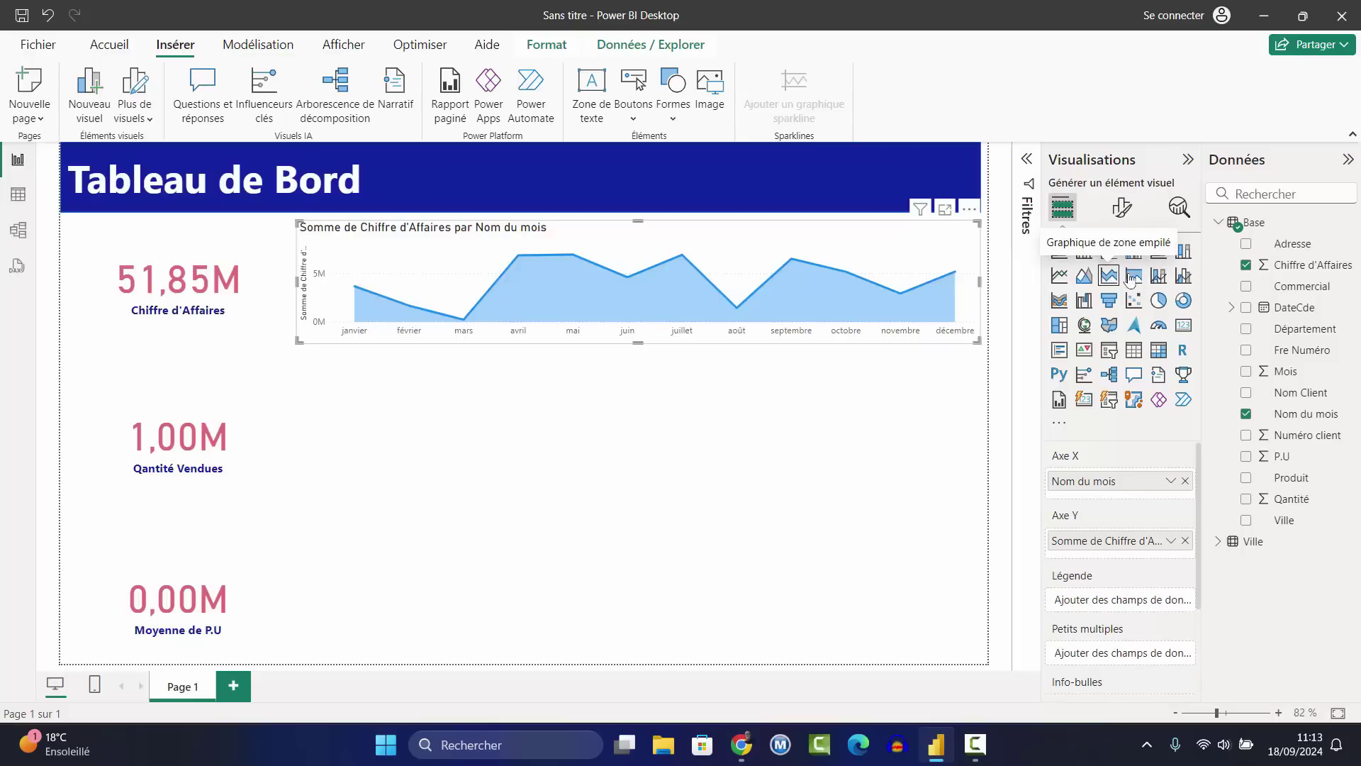
pyautogui.click(1134, 278)
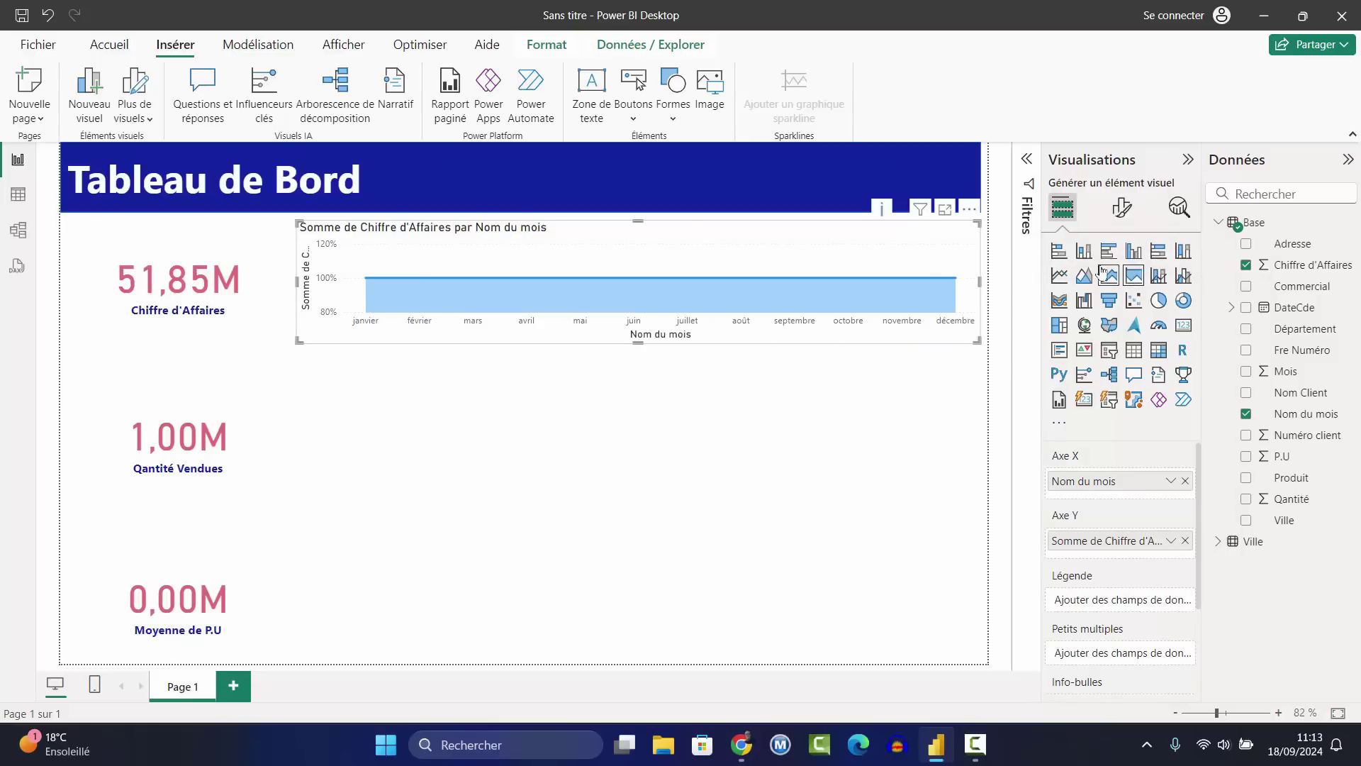
pyautogui.click(1084, 252)
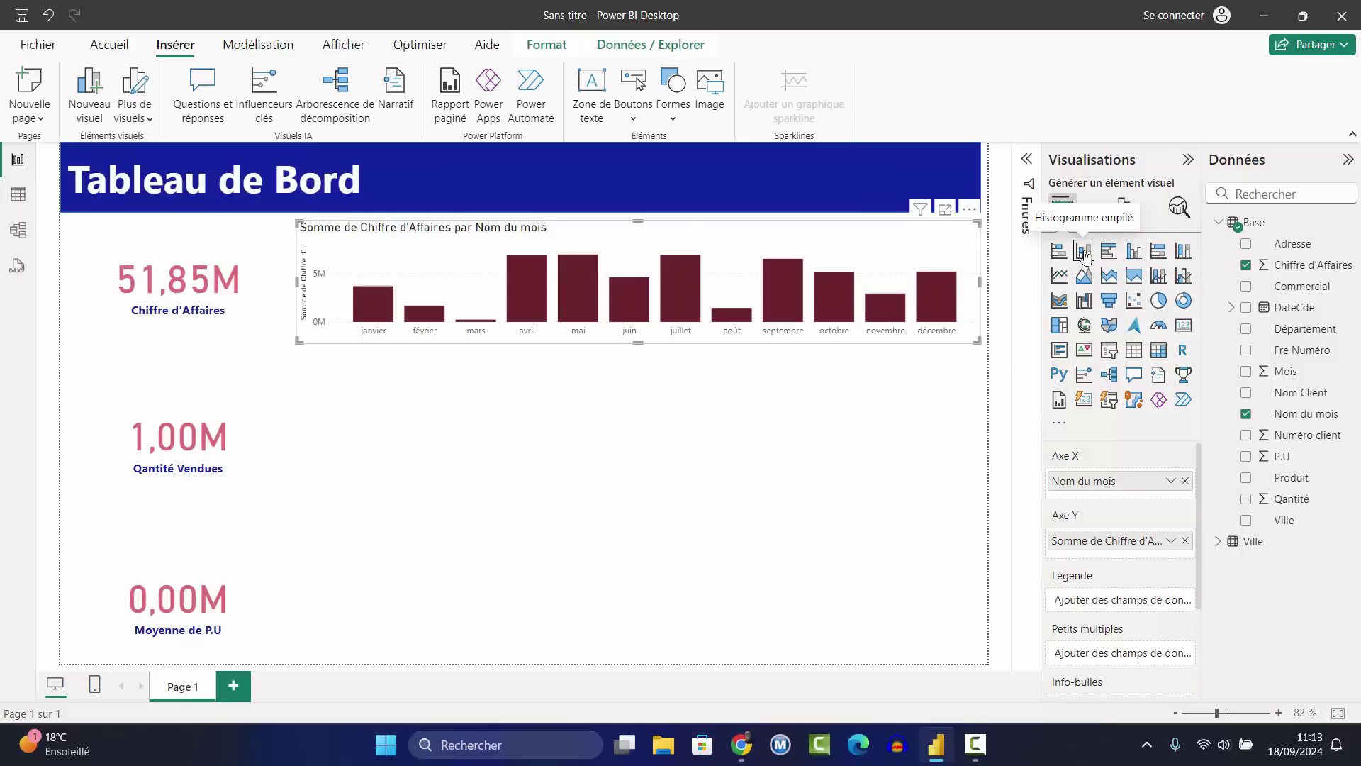
pyautogui.click(725, 454)
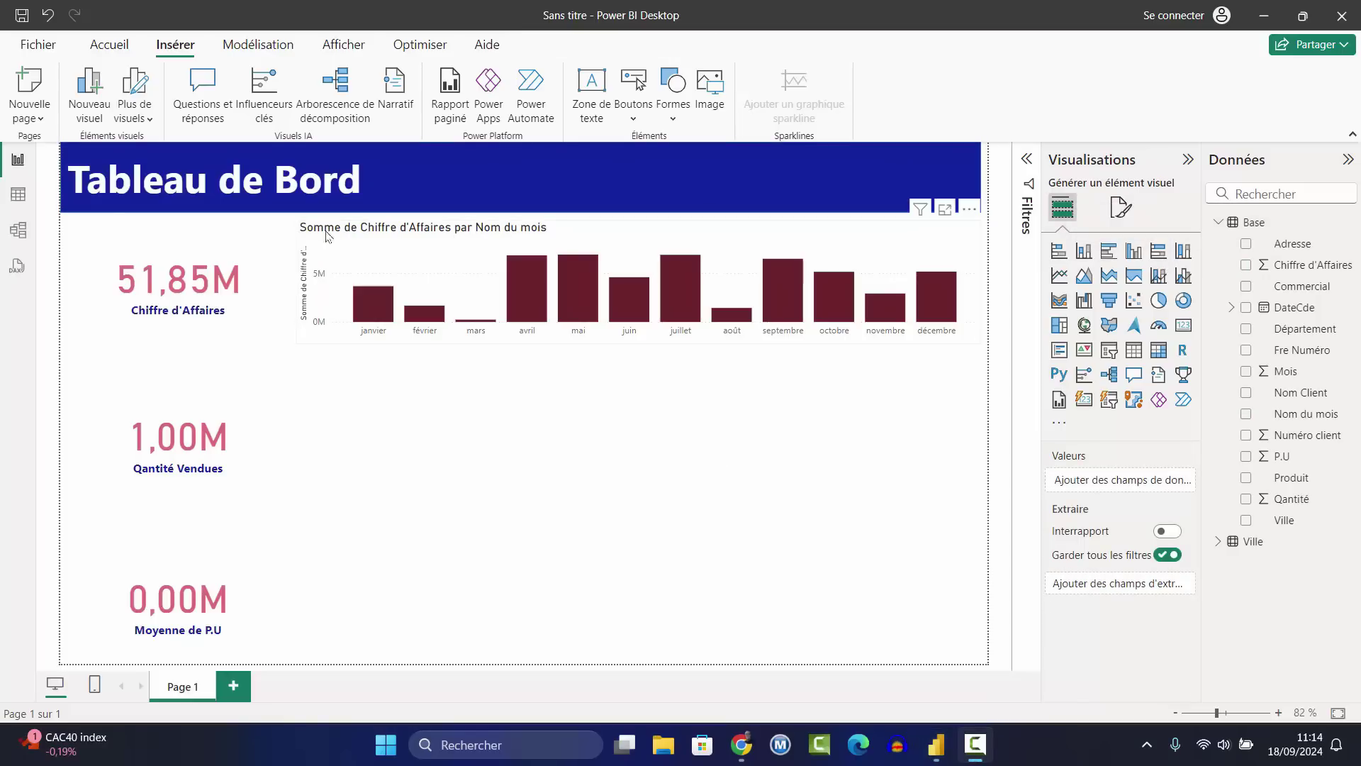
# Rename the column chart's Y-axis field as Chiffre d'Affaires.
pyautogui.click(719, 234)
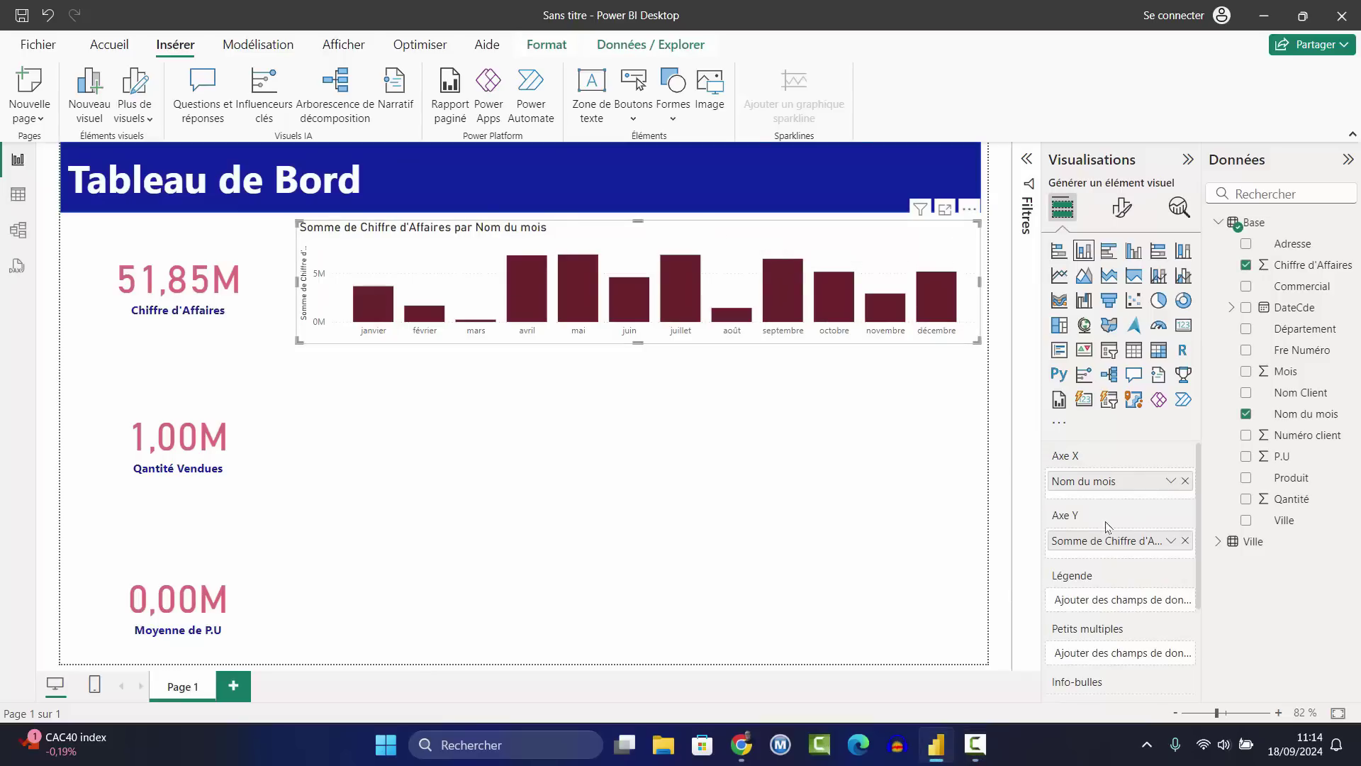
pyautogui.doubleClick(1098, 542)
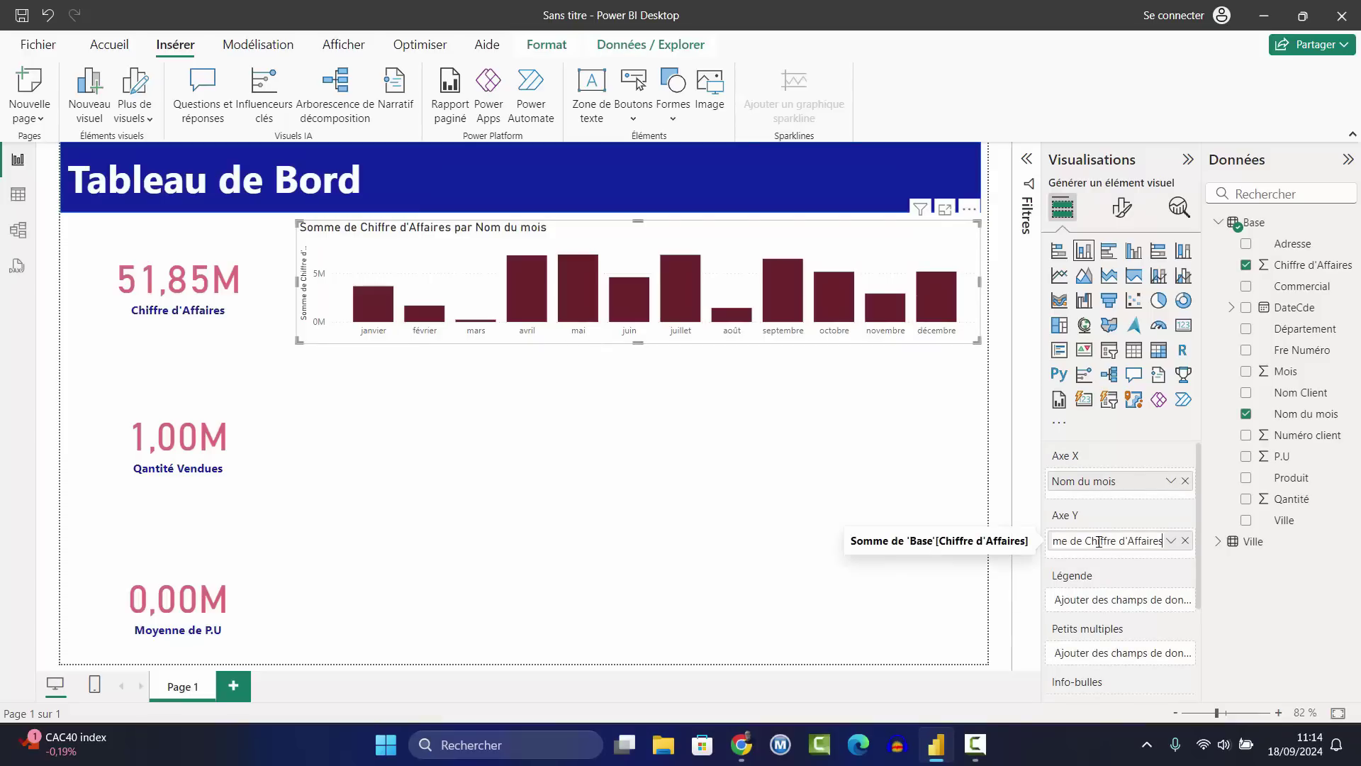
pyautogui.moveTo(1077, 535); pyautogui.dragTo(993, 540)
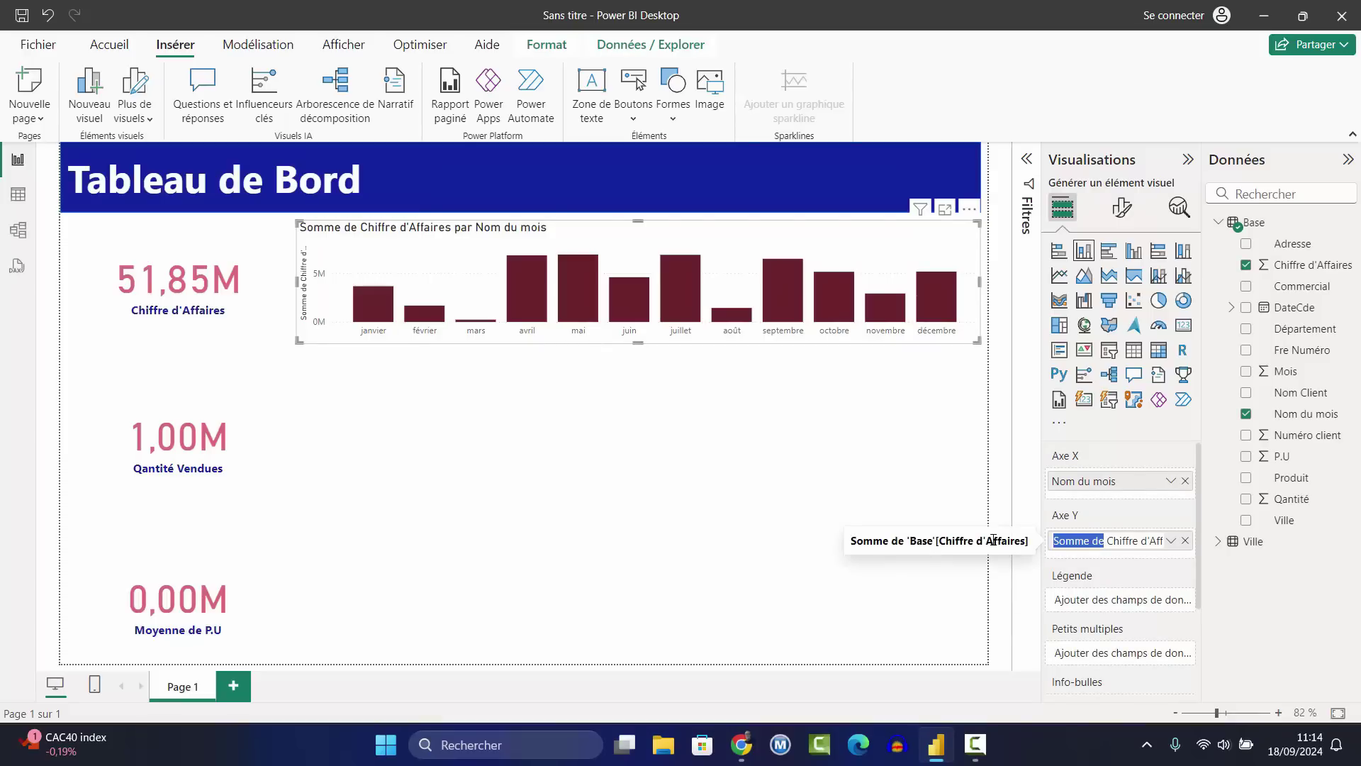
pyautogui.press('BackSpace')
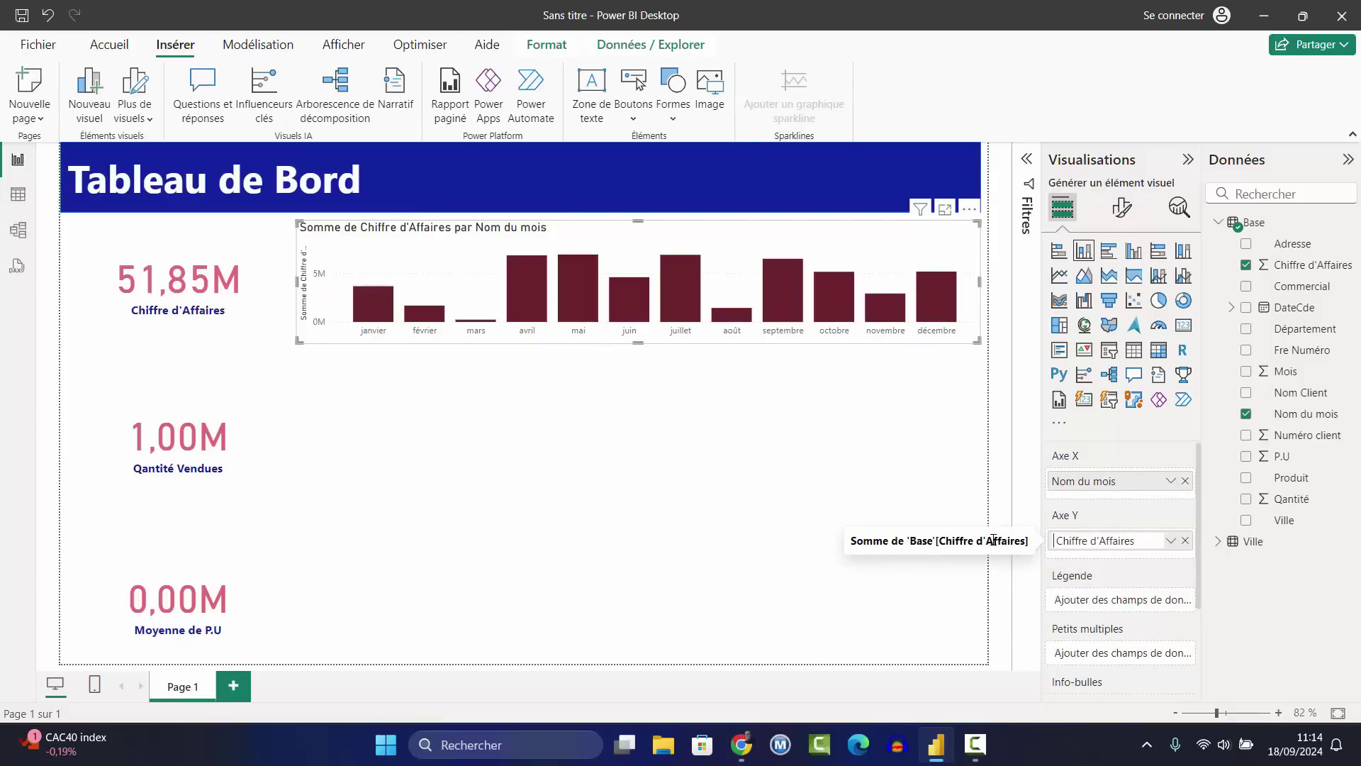
pyautogui.press('Return')
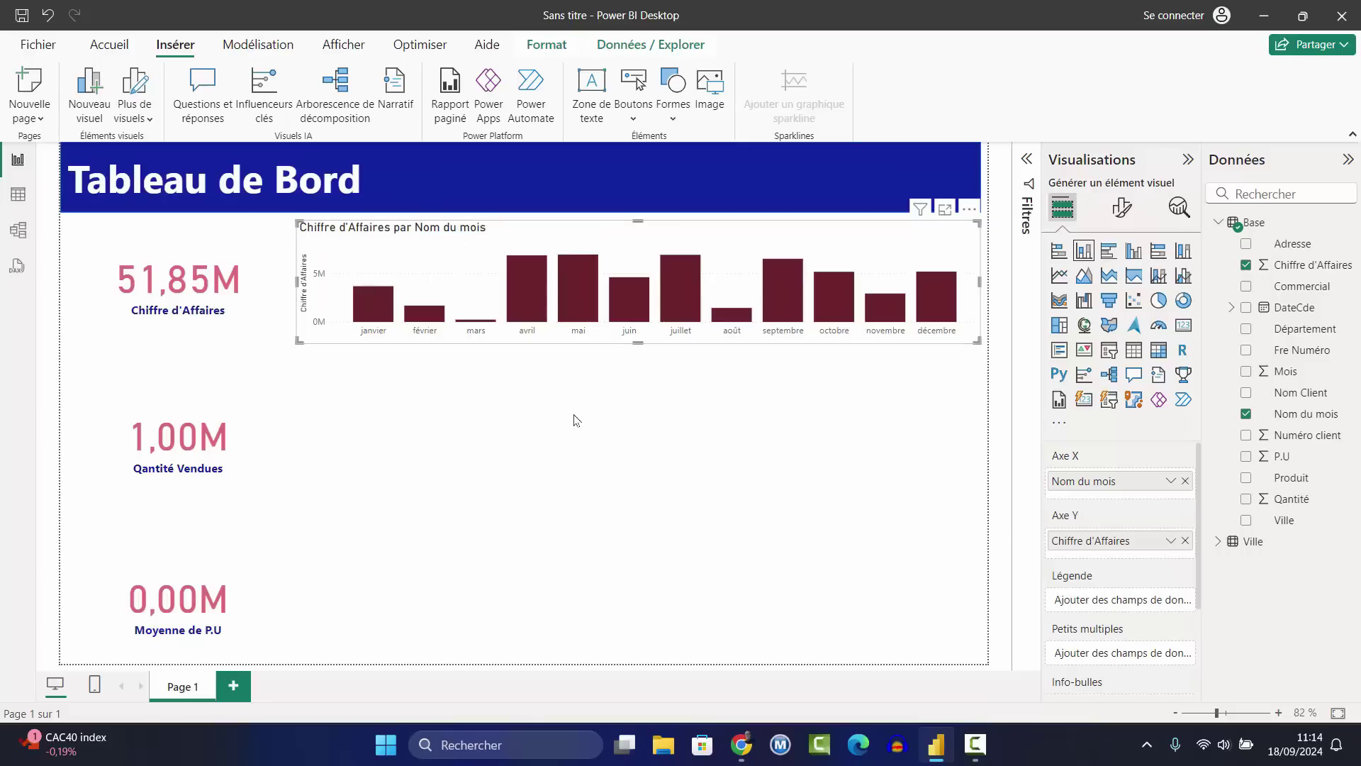
# Rename the column chart's X-axis field as mois.
pyautogui.doubleClick(1092, 480)
pyautogui.moveTo(1091, 481); pyautogui.dragTo(1036, 487)
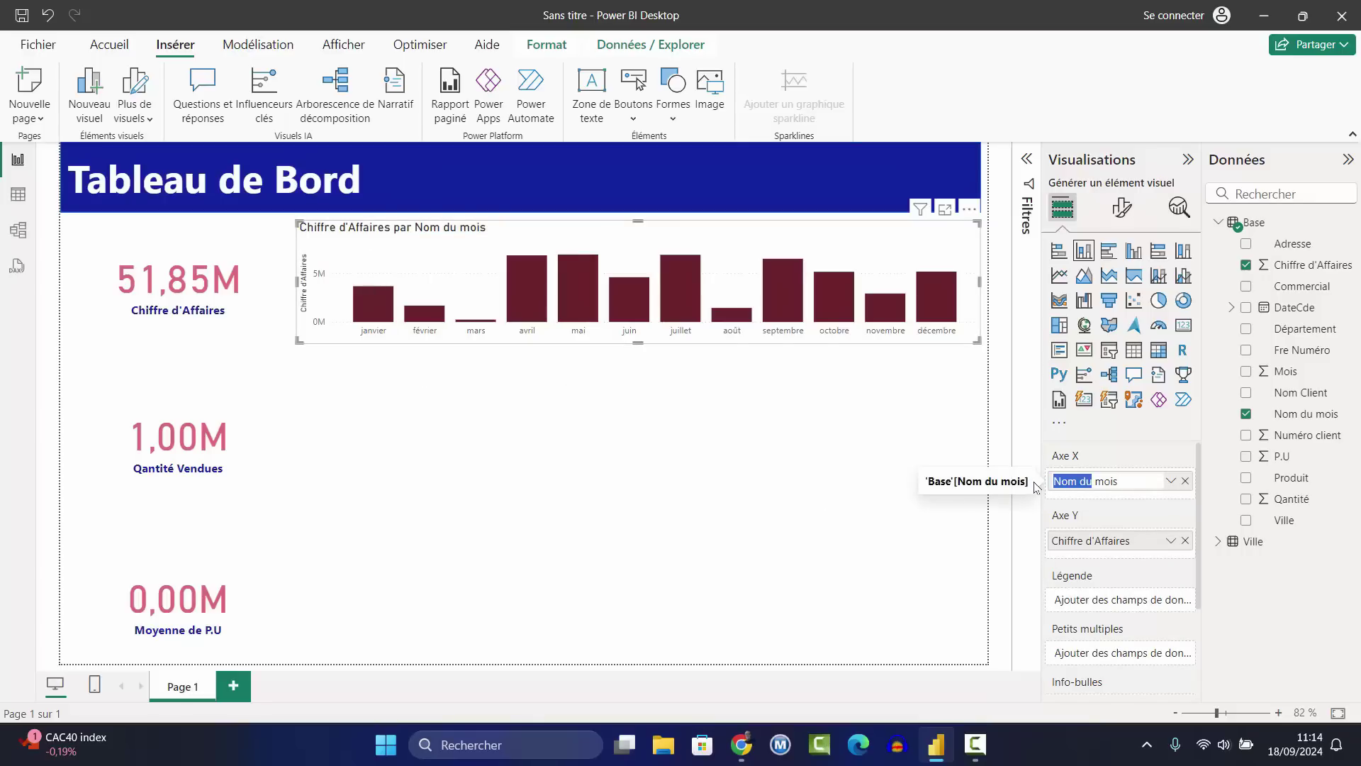
pyautogui.press('BackSpace')
pyautogui.press('Return')
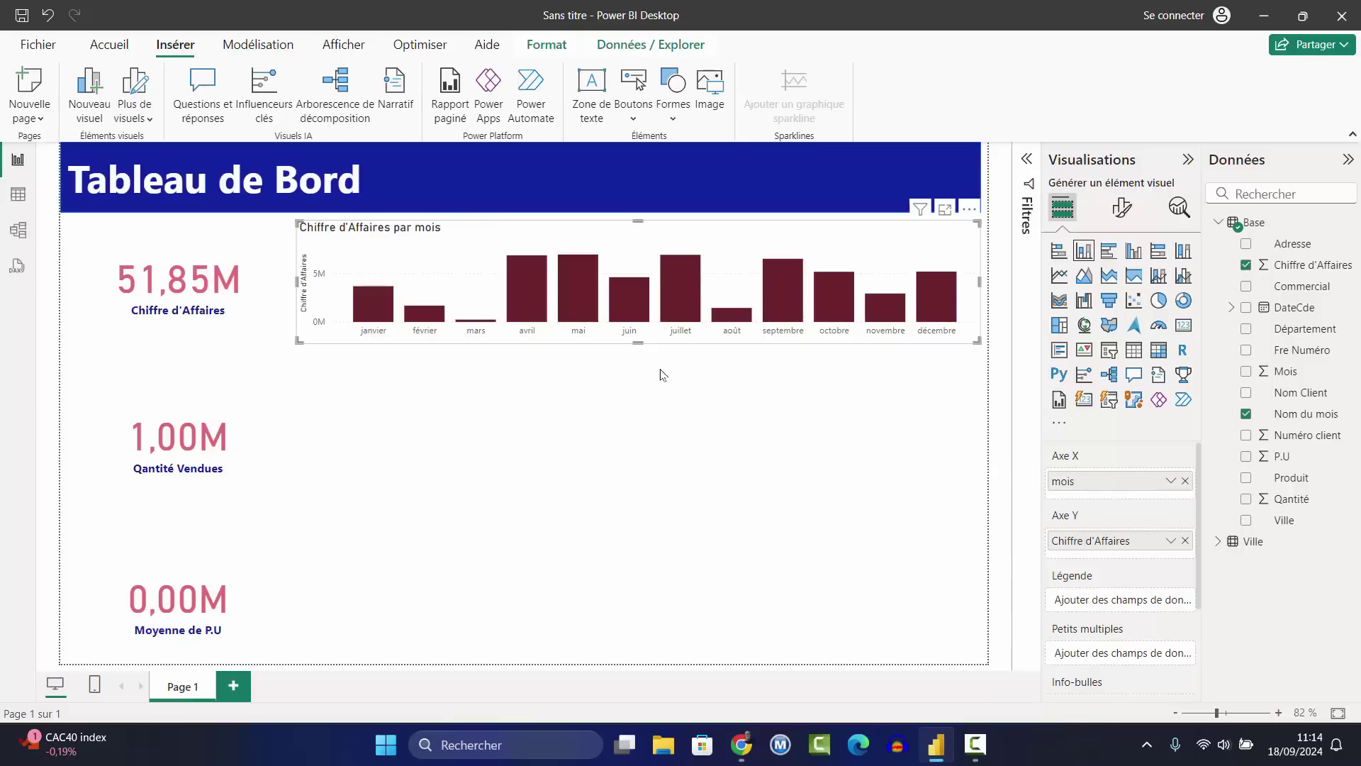
pyautogui.click(541, 440)
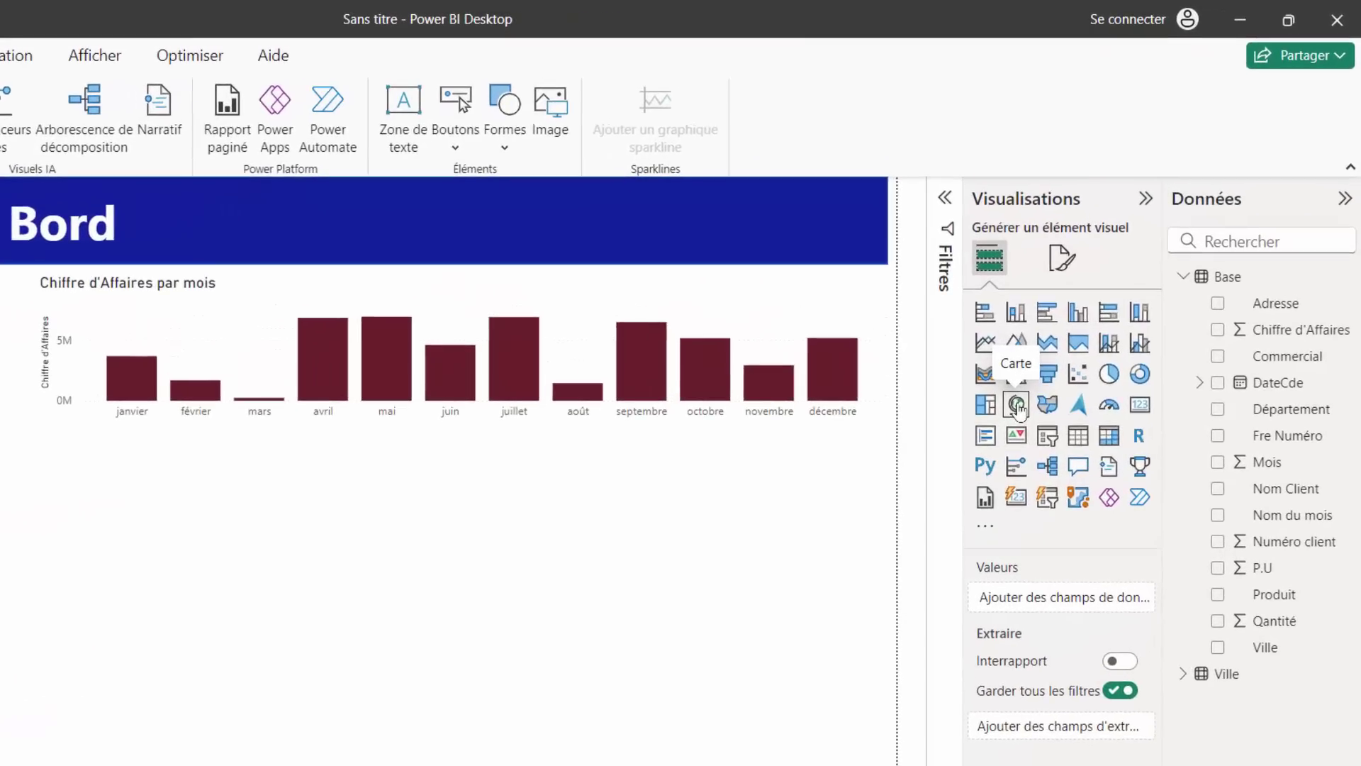
# Insert a map below the column chart showing Chiffre d'Affaires by Ville, and stretch it down to near the page's lower edge.
pyautogui.click(1019, 407)
pyautogui.moveTo(466, 619); pyautogui.dragTo(461, 726)
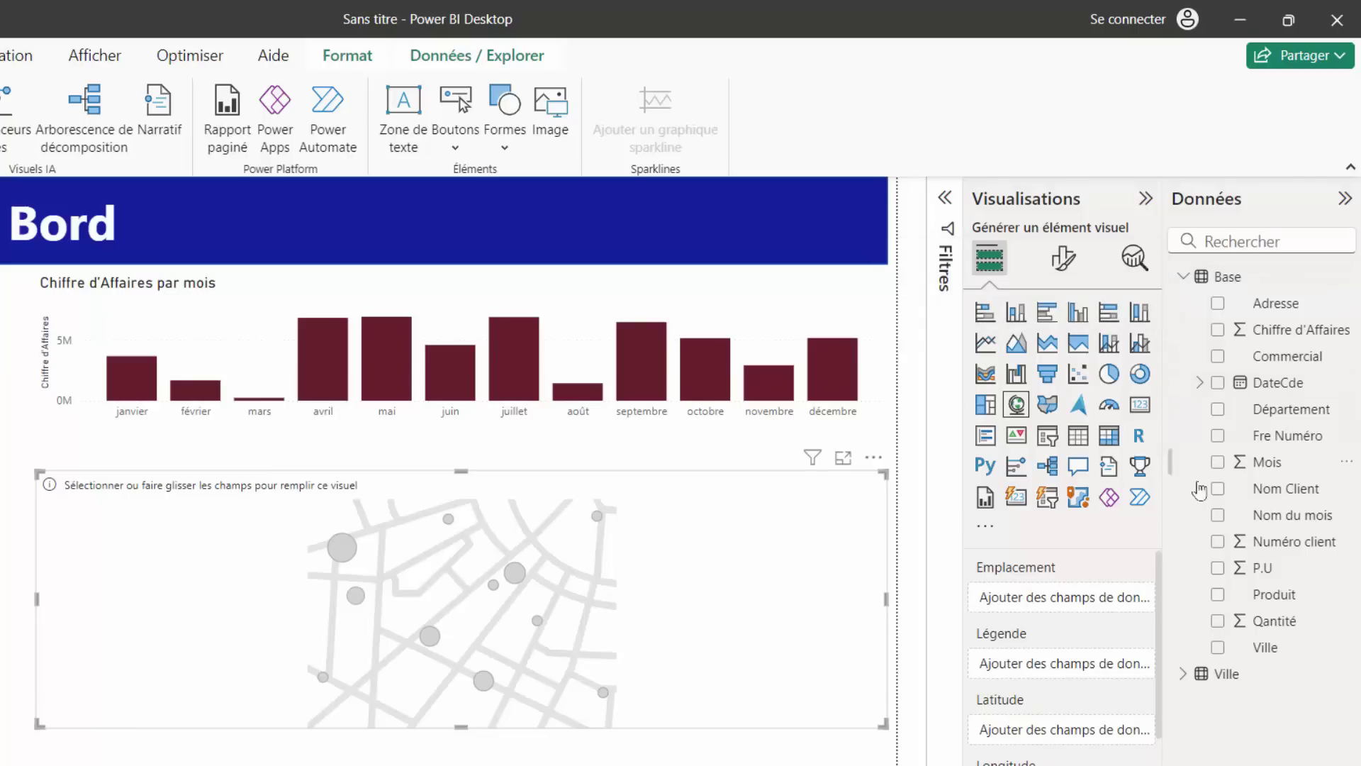
pyautogui.click(1218, 331)
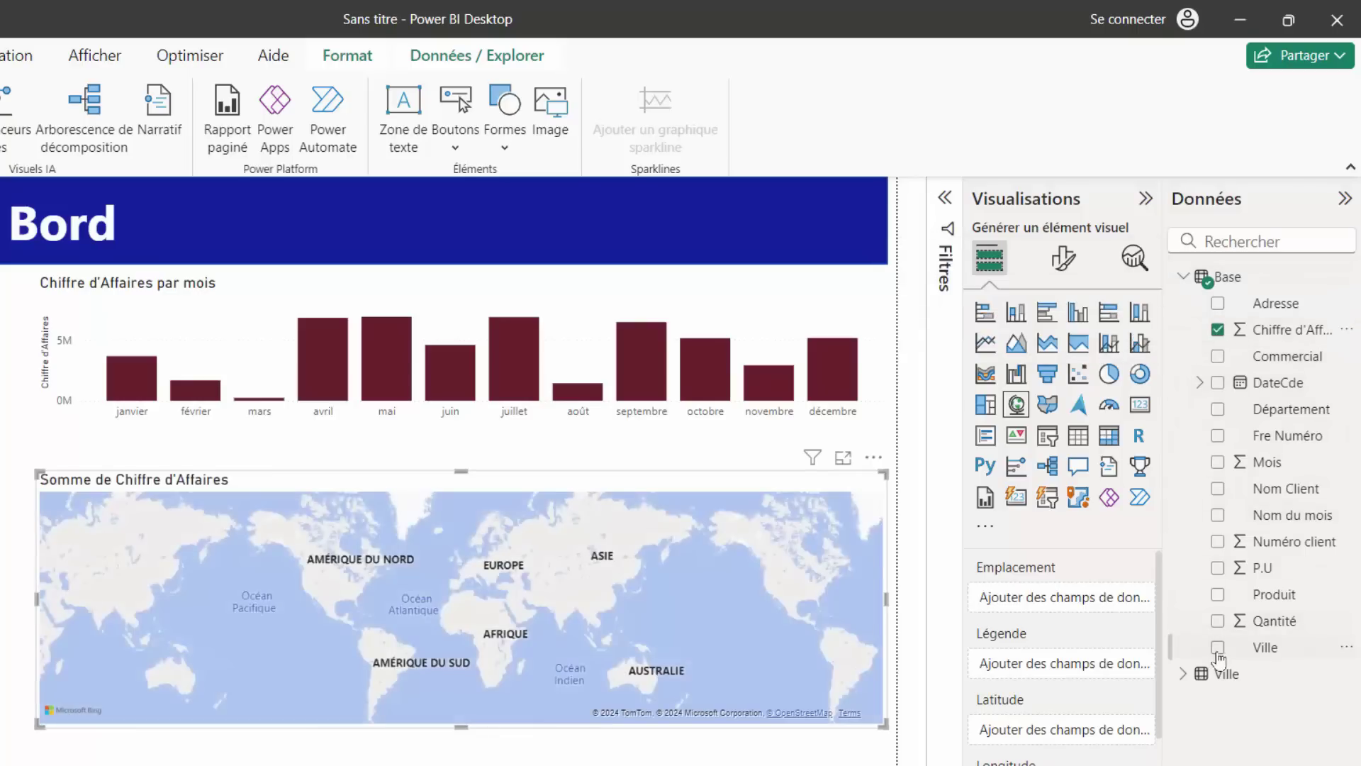
pyautogui.click(1218, 648)
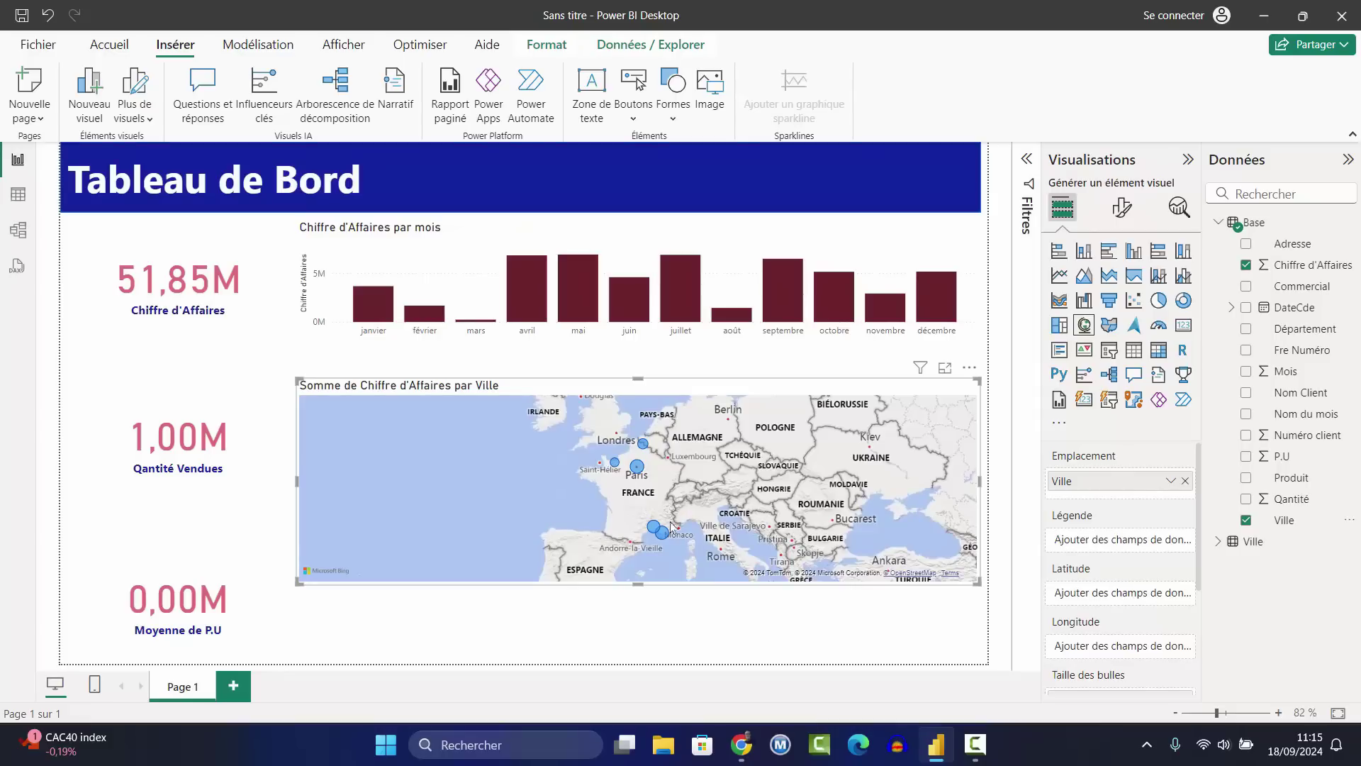
pyautogui.moveTo(638, 583); pyautogui.dragTo(633, 651)
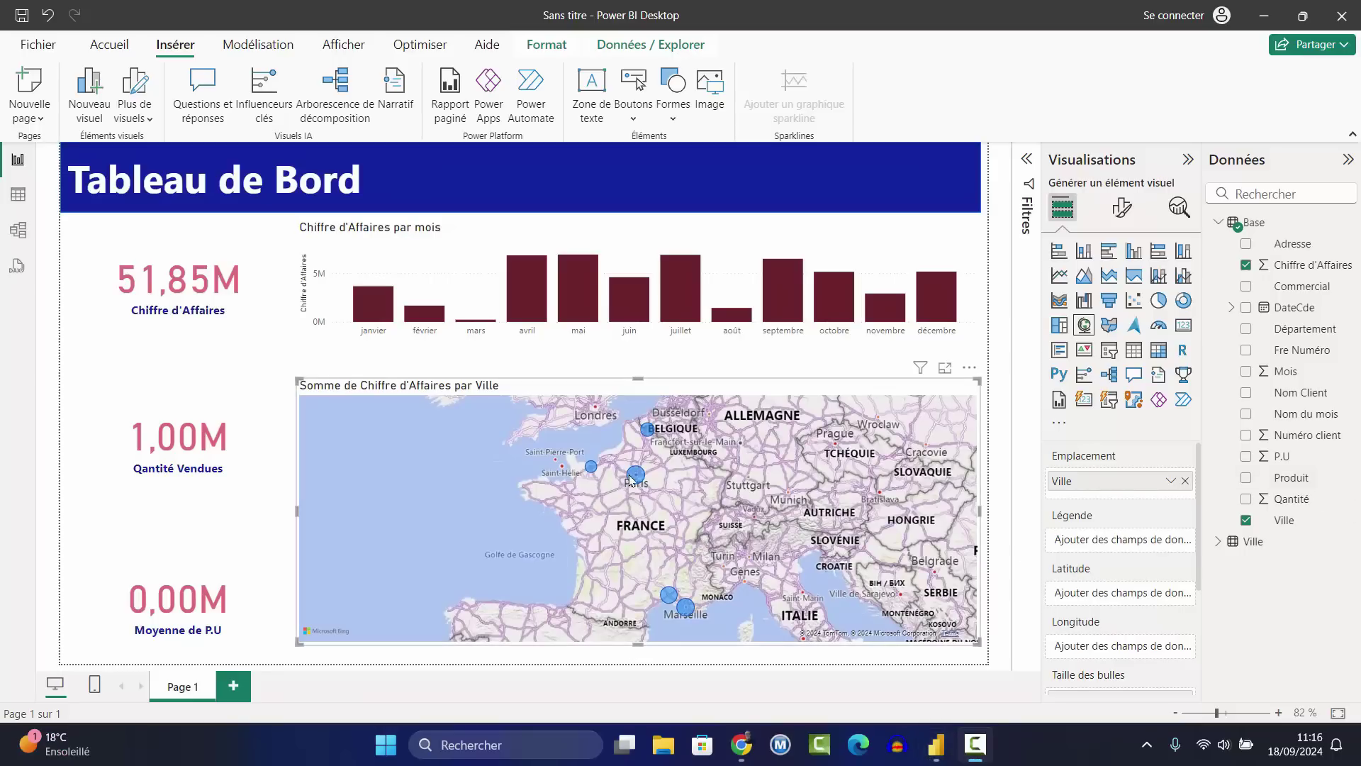
# Set the size of the map's bubbles to 10.
pyautogui.moveTo(636, 480)
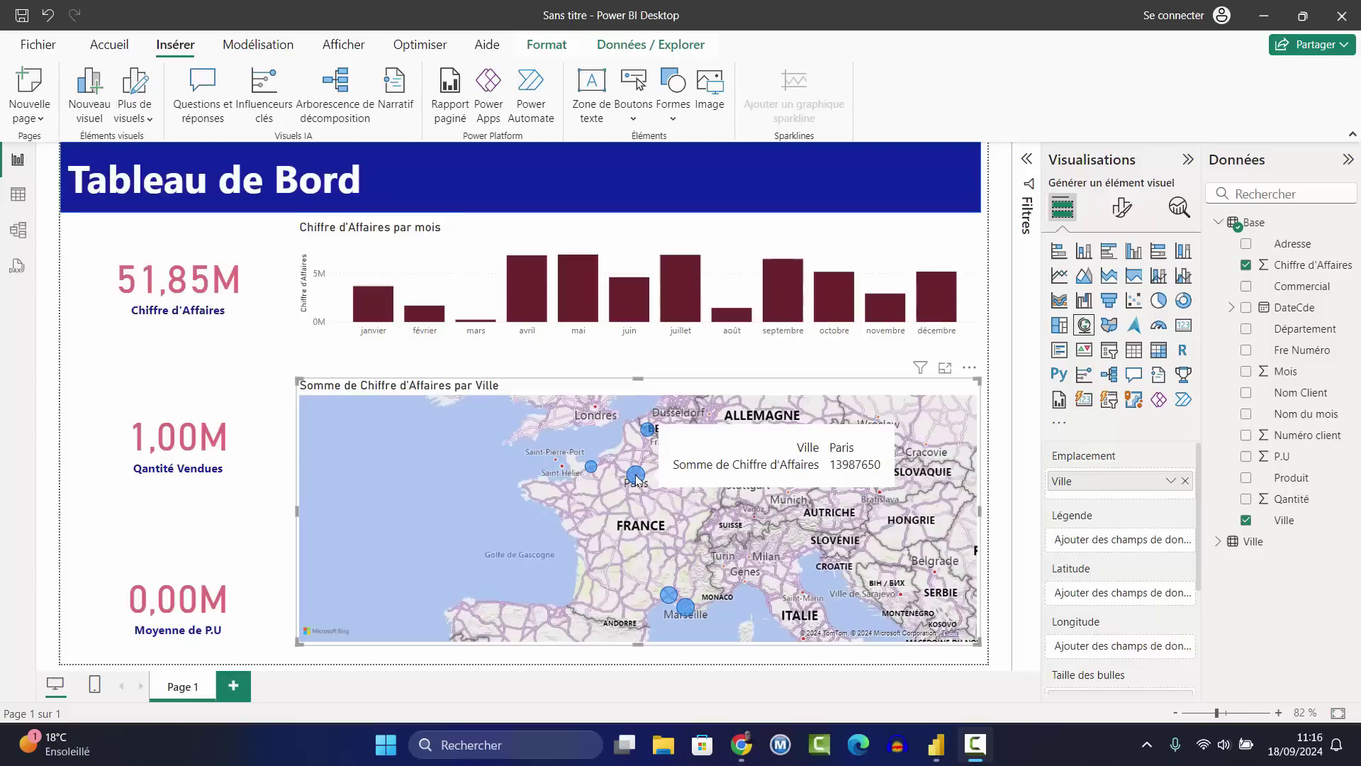
pyautogui.moveTo(592, 469)
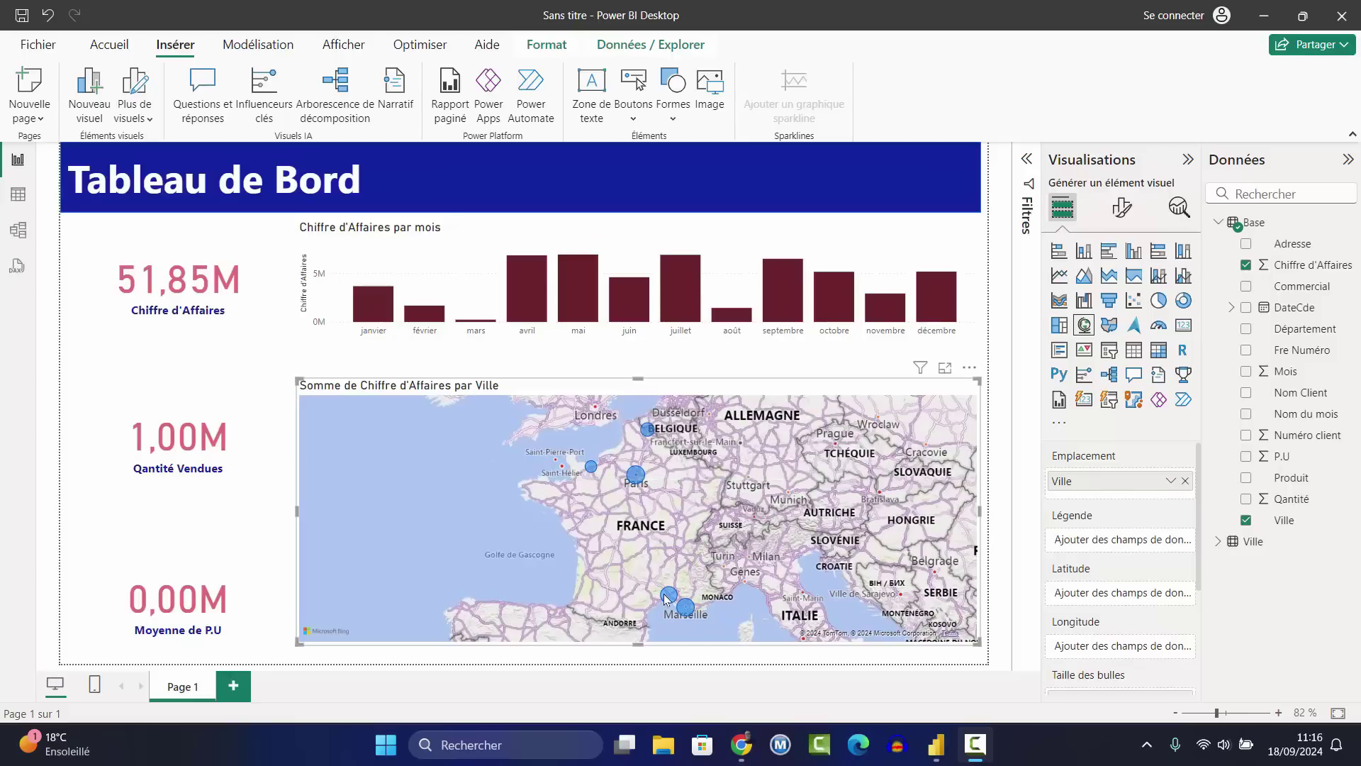
pyautogui.moveTo(667, 599)
pyautogui.click(1123, 210)
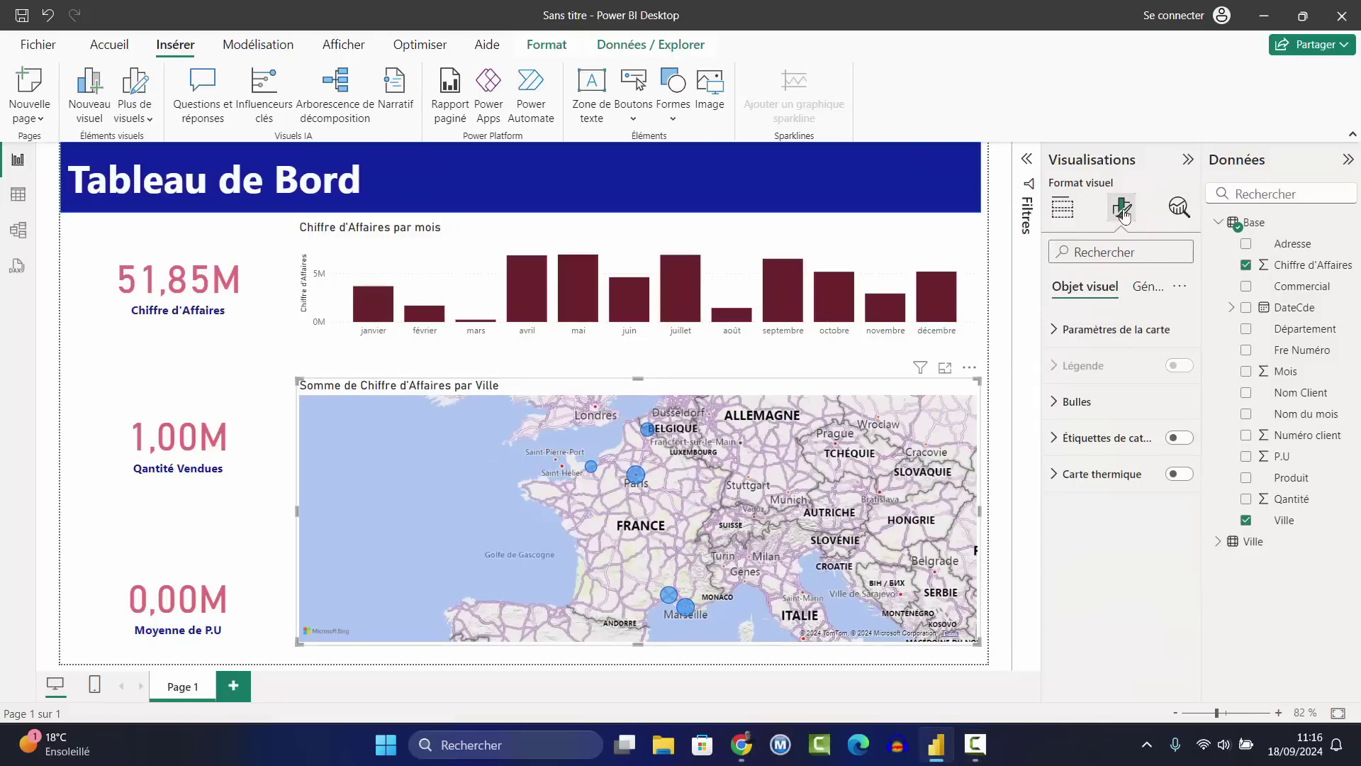
pyautogui.click(1075, 403)
pyautogui.click(1075, 541)
pyautogui.write('10')
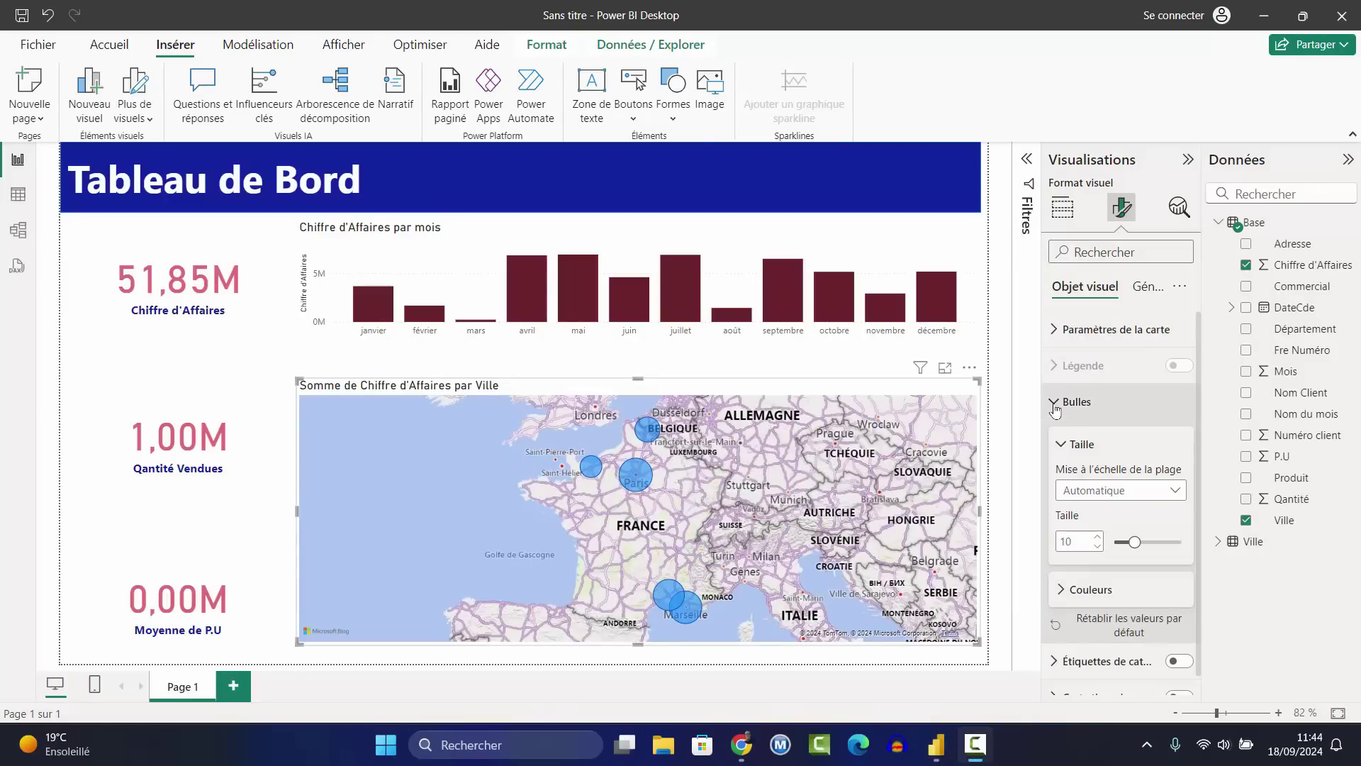
pyautogui.click(1055, 401)
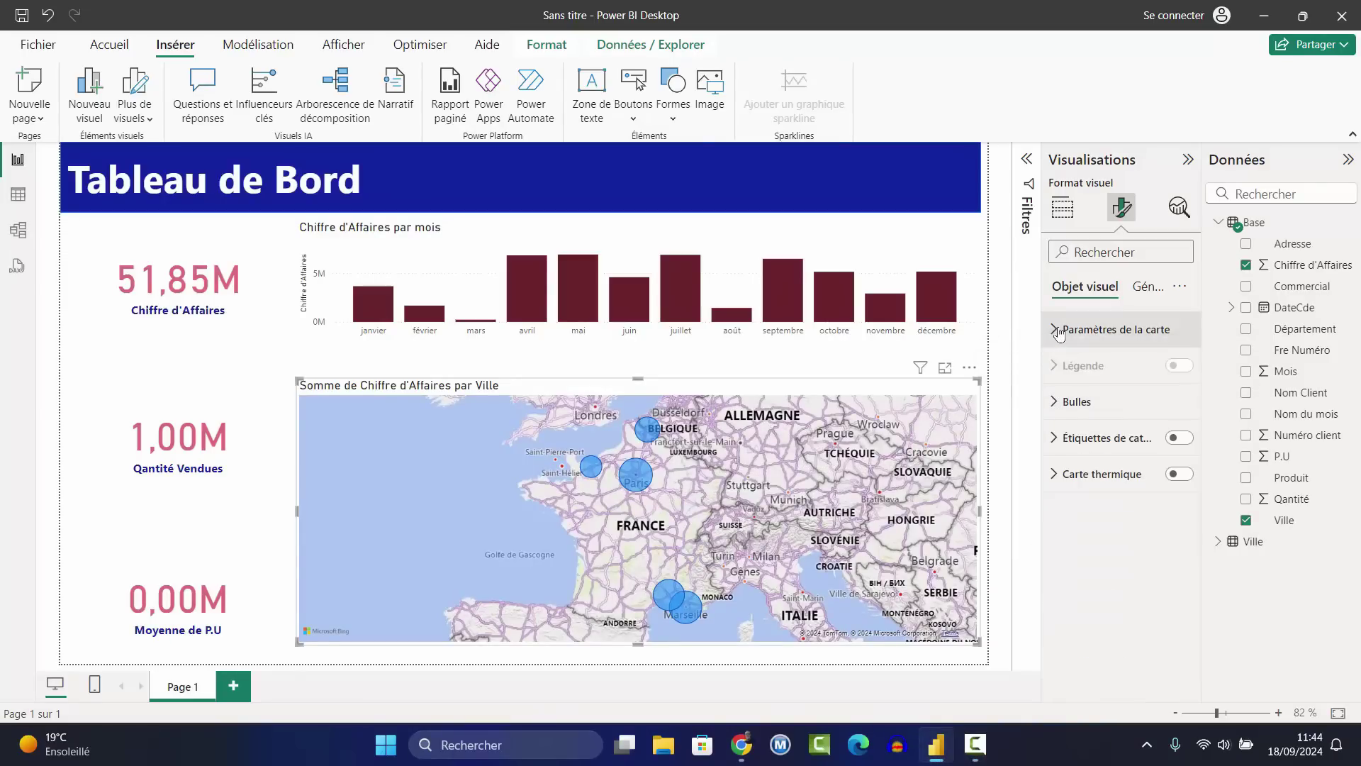
# Enable the zoom buttons on the map and test zooming in and out with them.
pyautogui.click(1060, 333)
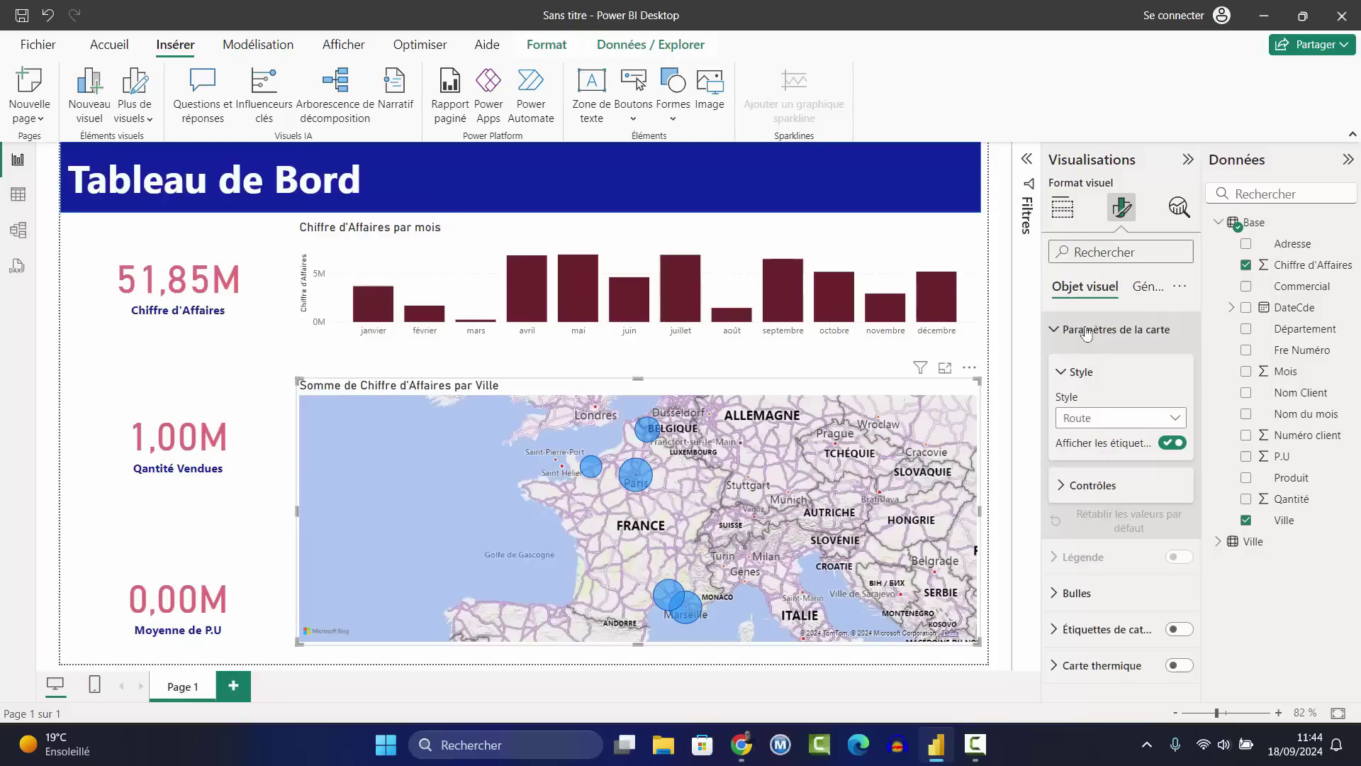
pyautogui.click(1078, 491)
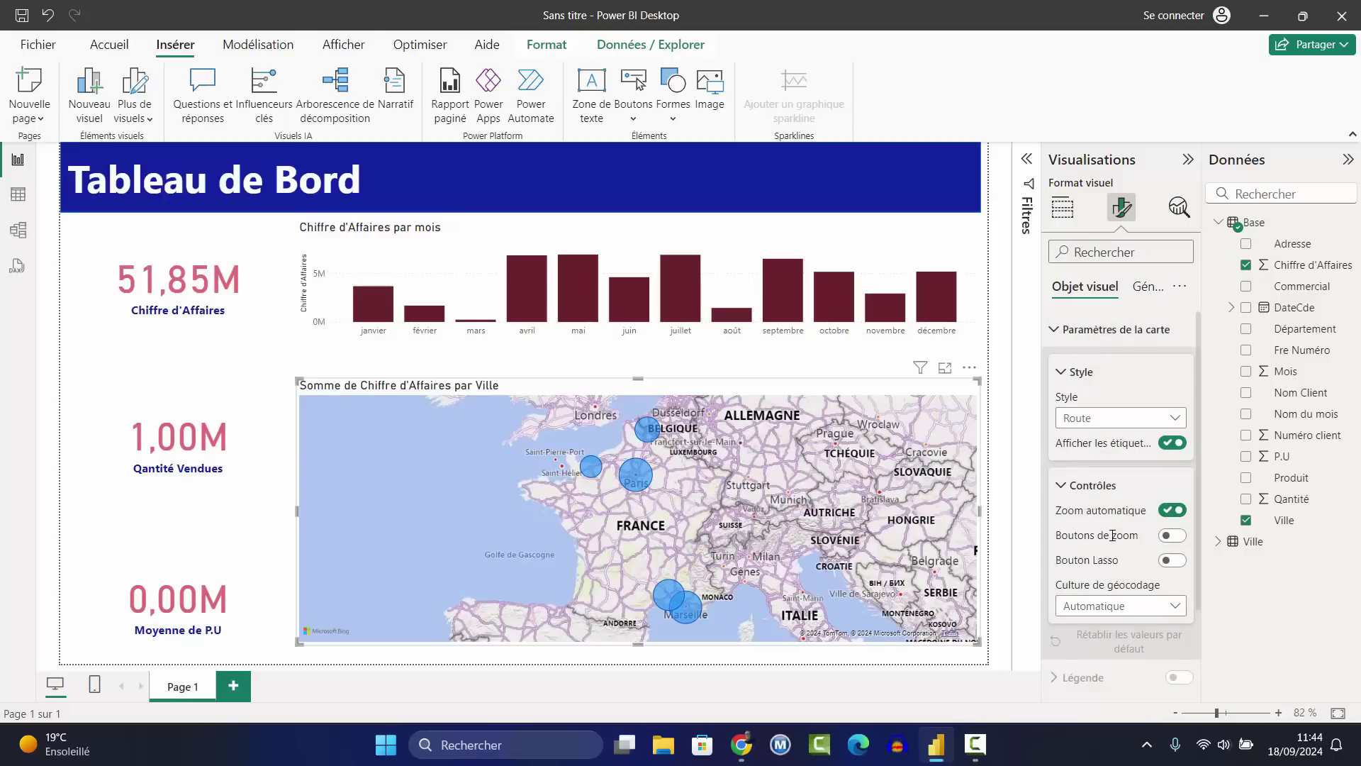
pyautogui.click(1176, 536)
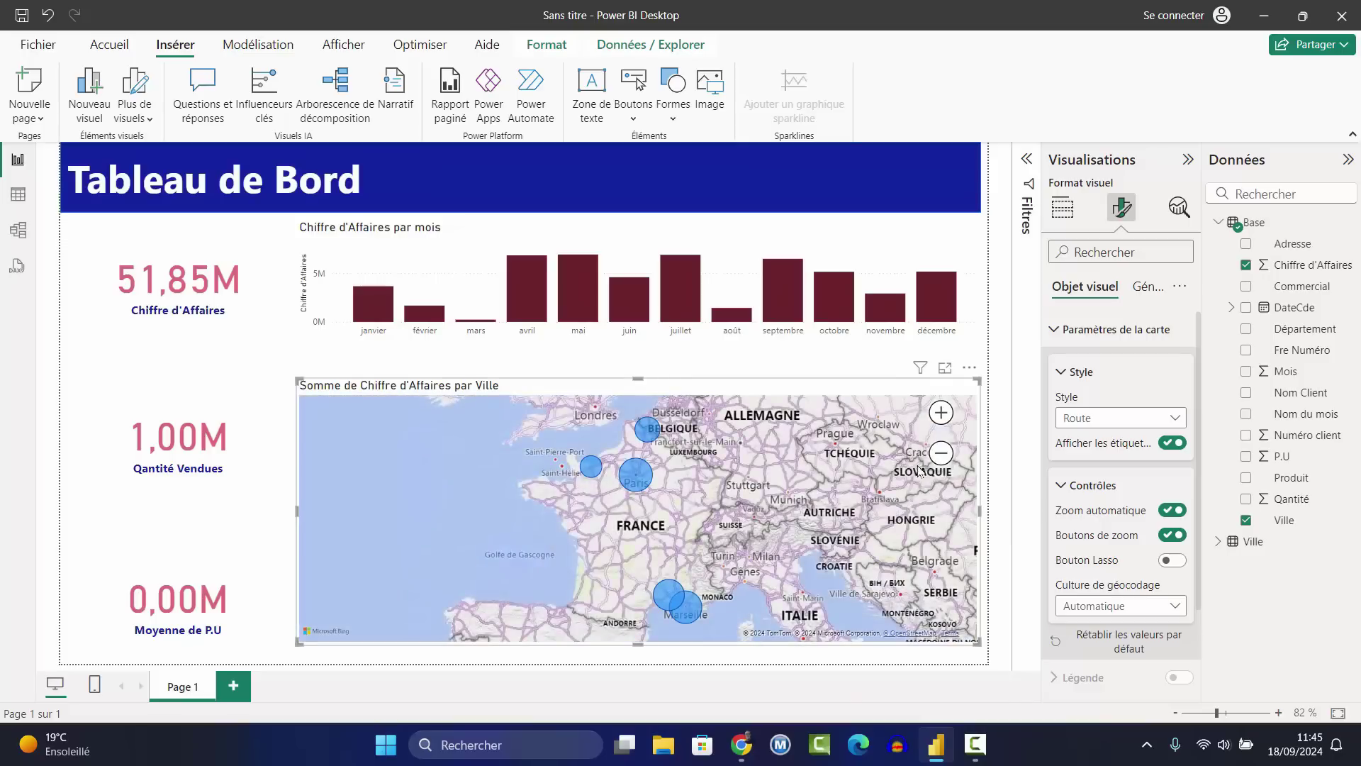
pyautogui.click(941, 454)
pyautogui.click(942, 415)
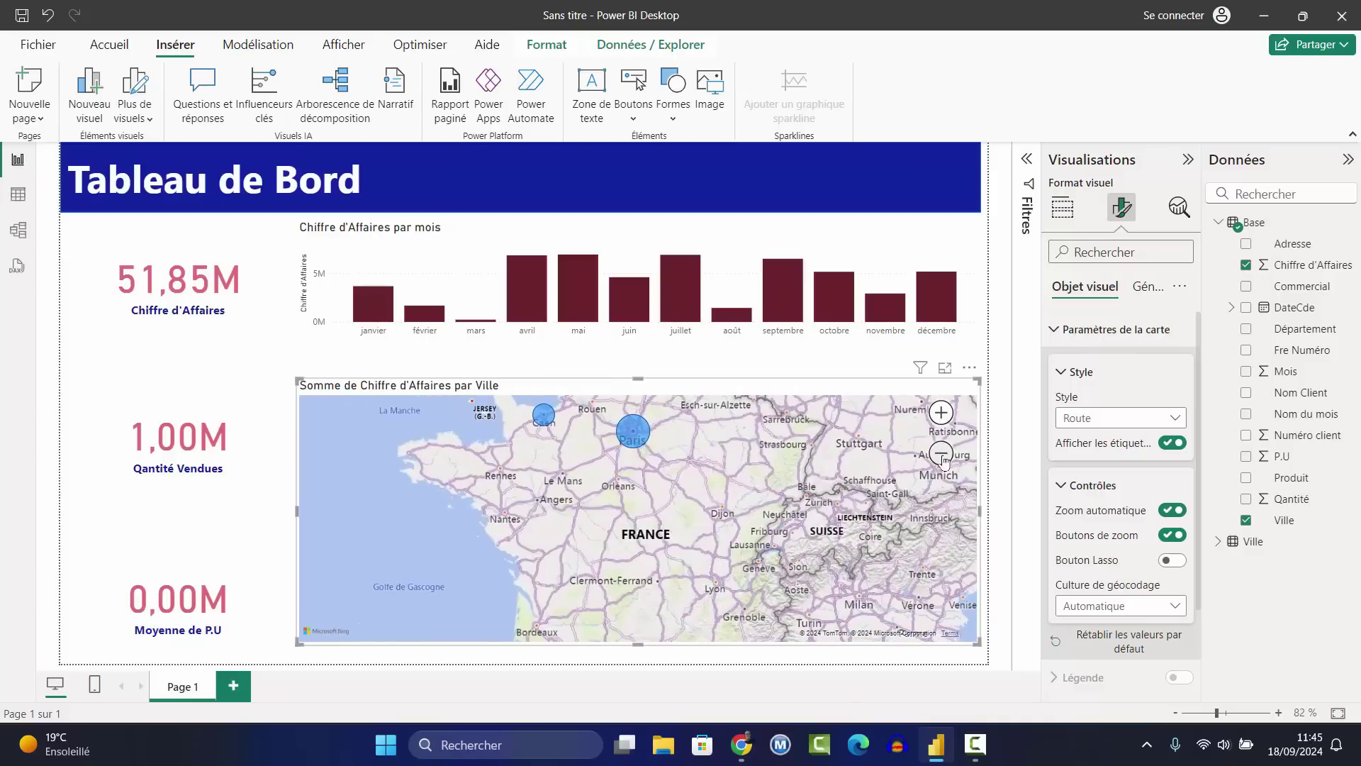
pyautogui.click(941, 454)
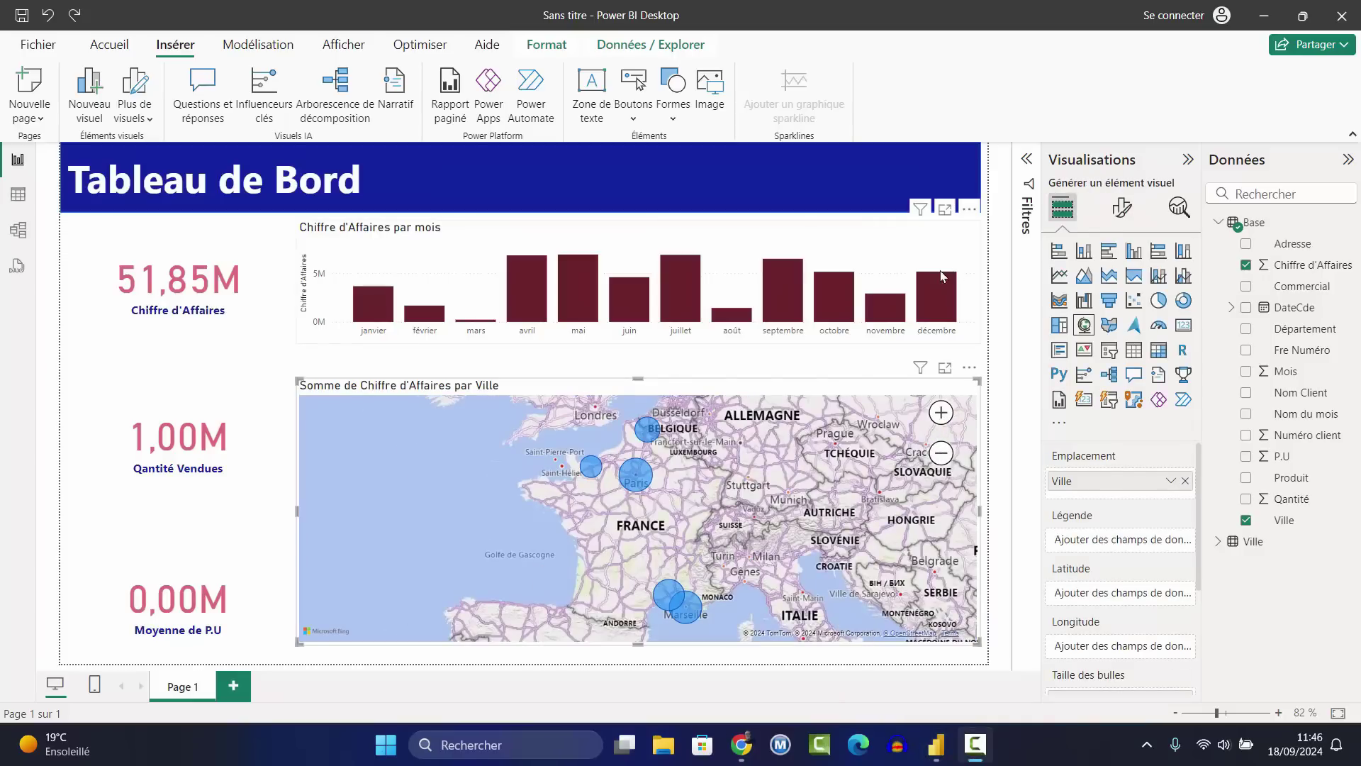
# Insert a slicer on the Commercial field and fit it inside the blue banner beside the Tableau de Bord title.
pyautogui.click(467, 168)
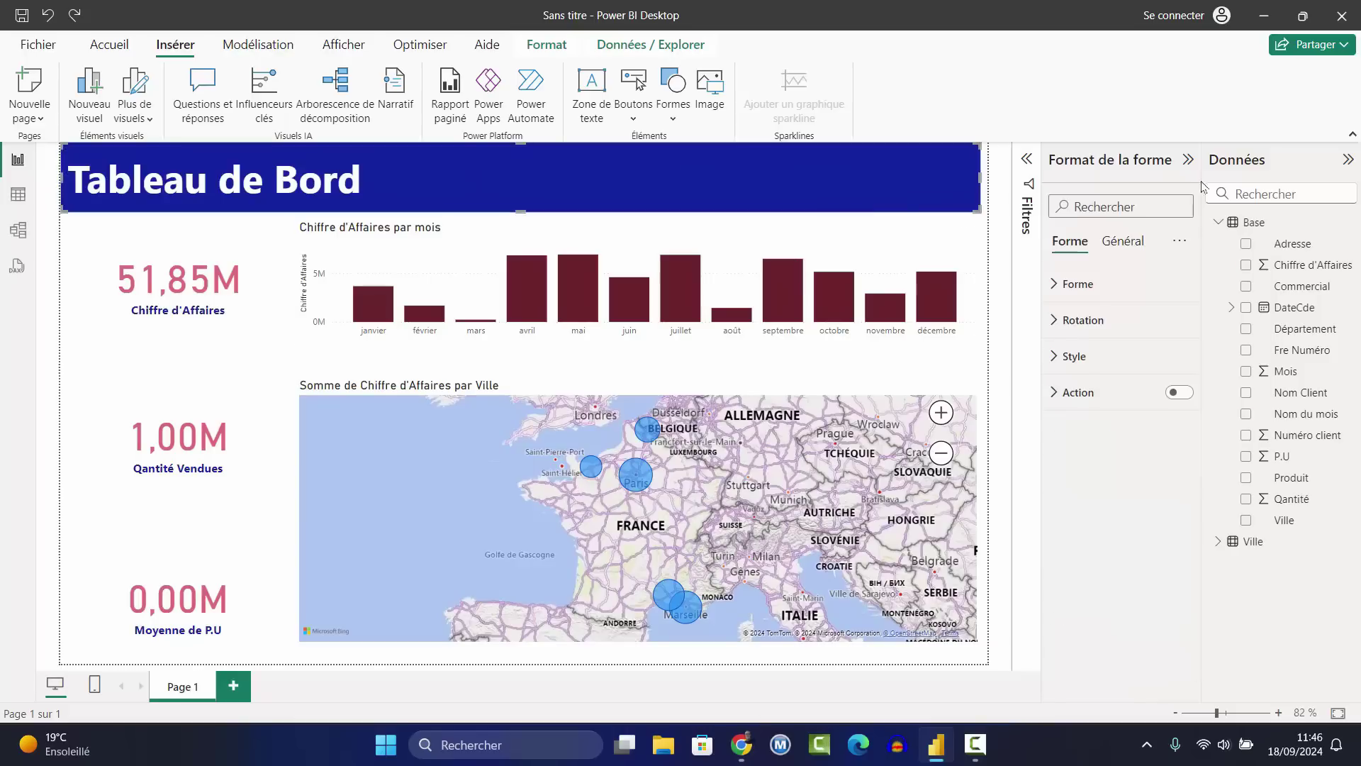
pyautogui.click(589, 270)
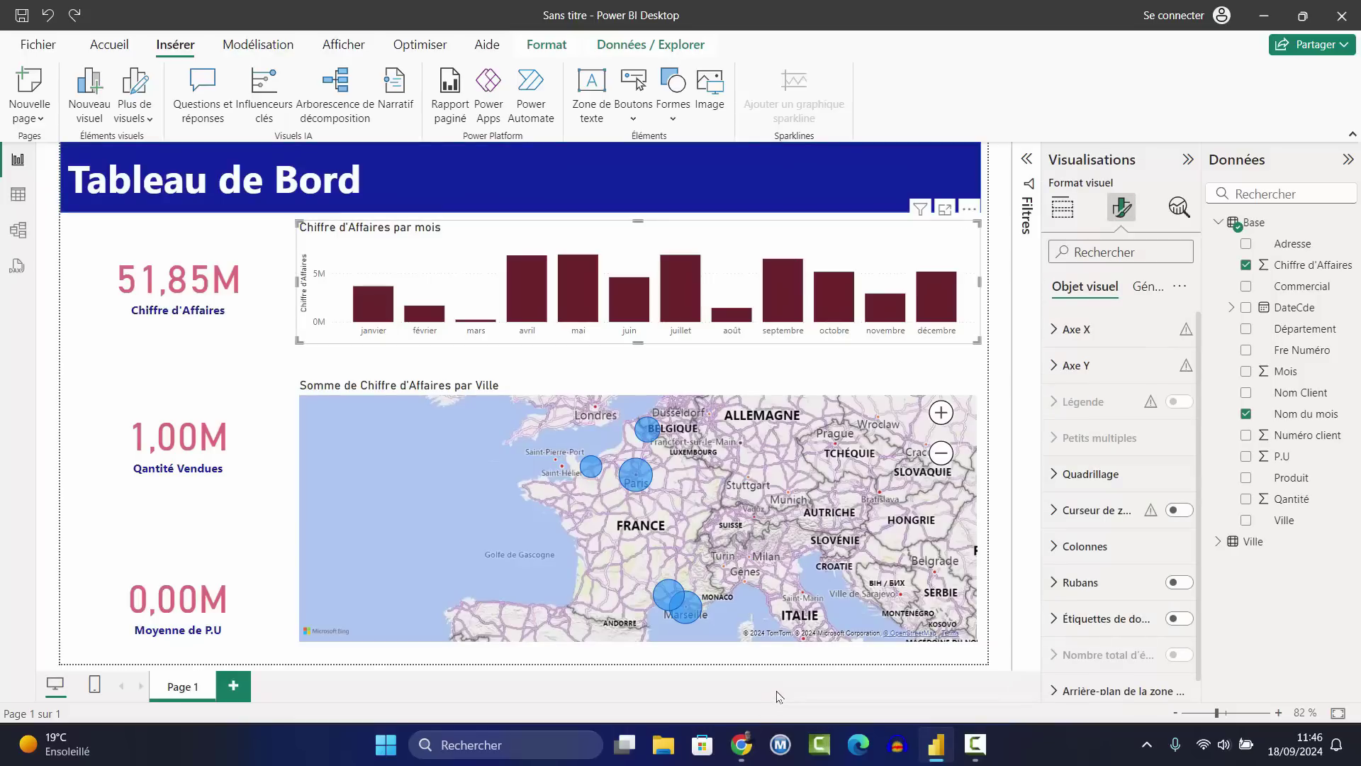
pyautogui.click(1066, 214)
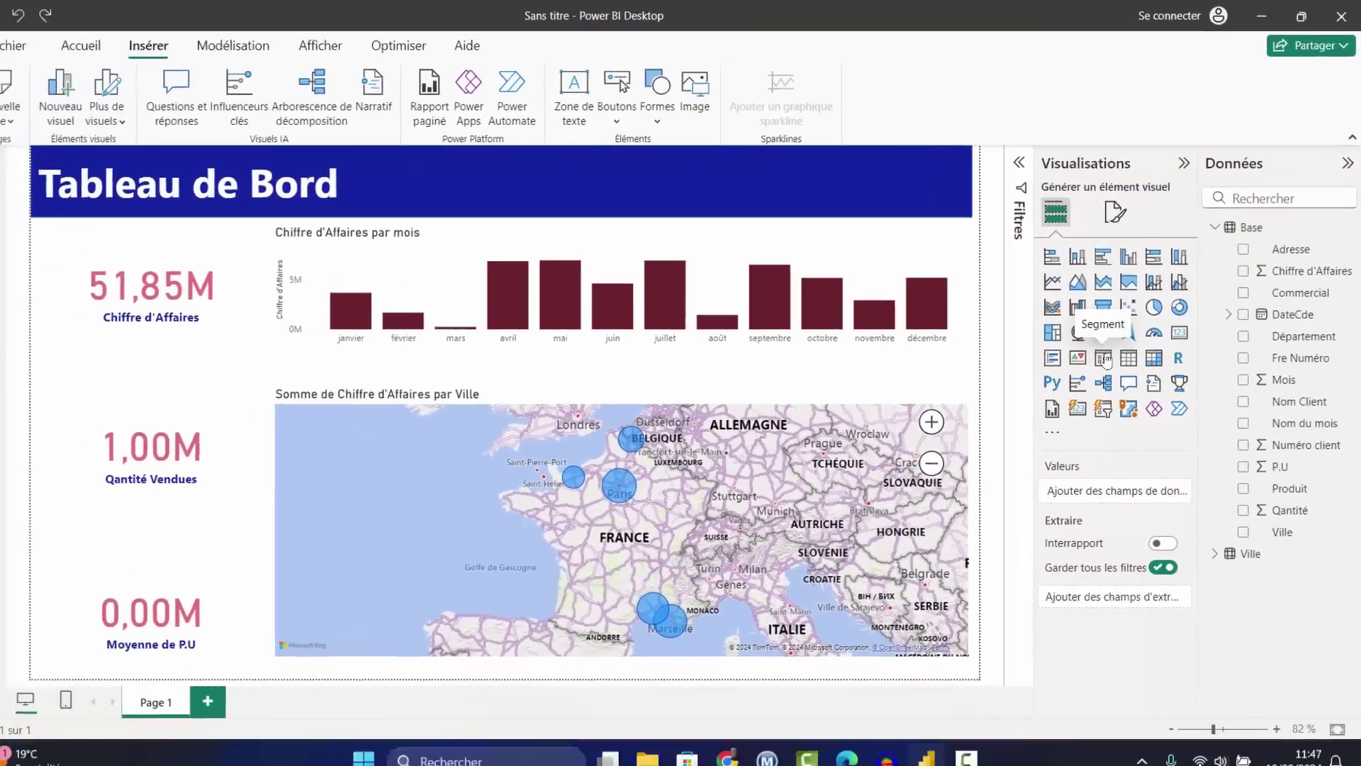
pyautogui.click(1053, 430)
pyautogui.moveTo(241, 419); pyautogui.dragTo(242, 290)
pyautogui.moveTo(318, 245); pyautogui.dragTo(568, 172)
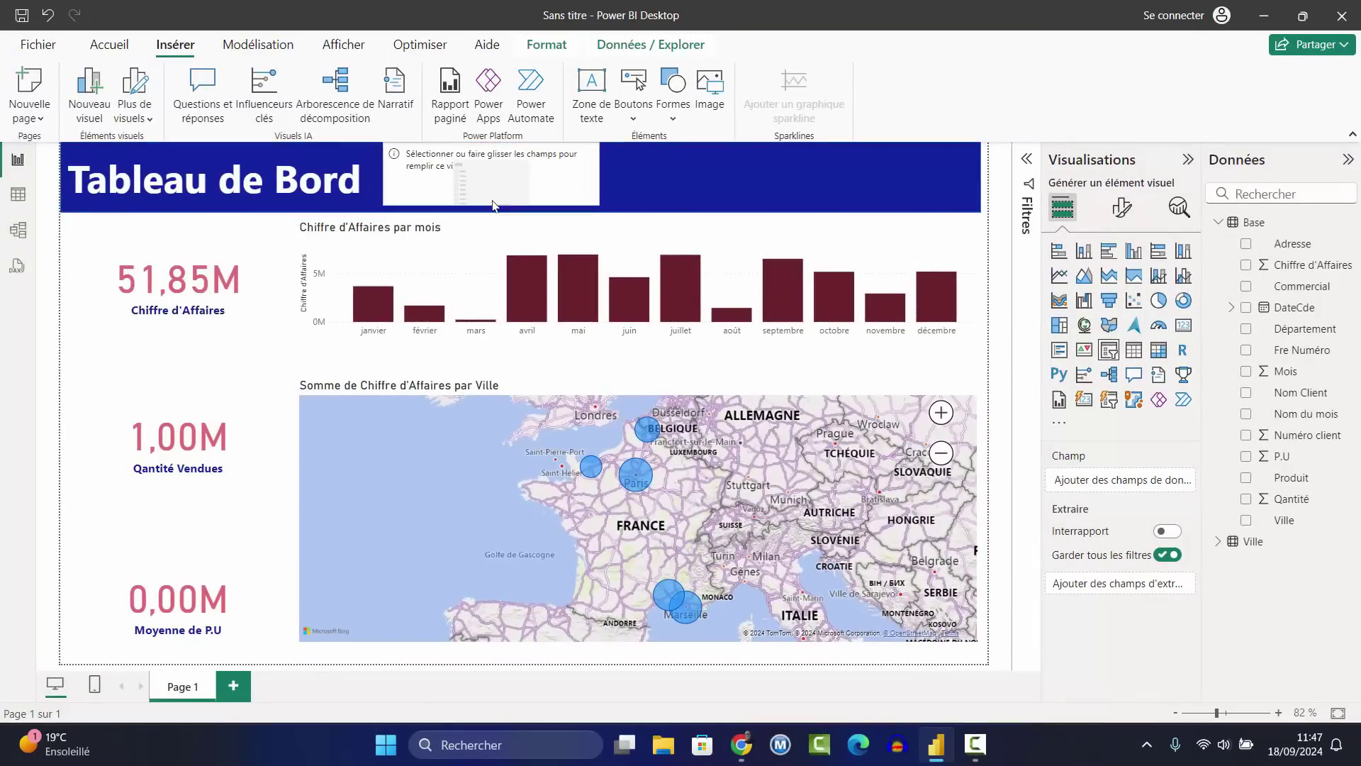
pyautogui.moveTo(494, 205); pyautogui.dragTo(494, 194)
pyautogui.moveTo(600, 164); pyautogui.dragTo(896, 185)
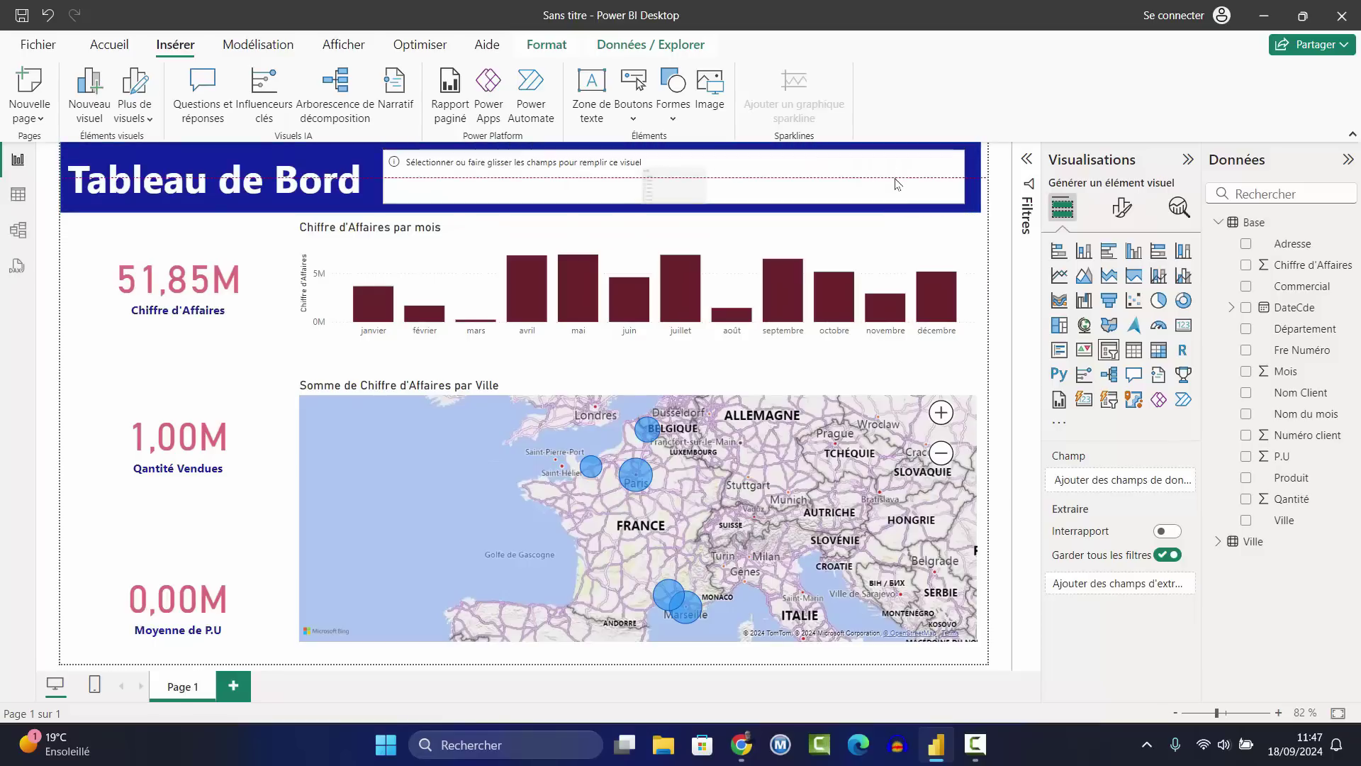
pyautogui.click(1247, 287)
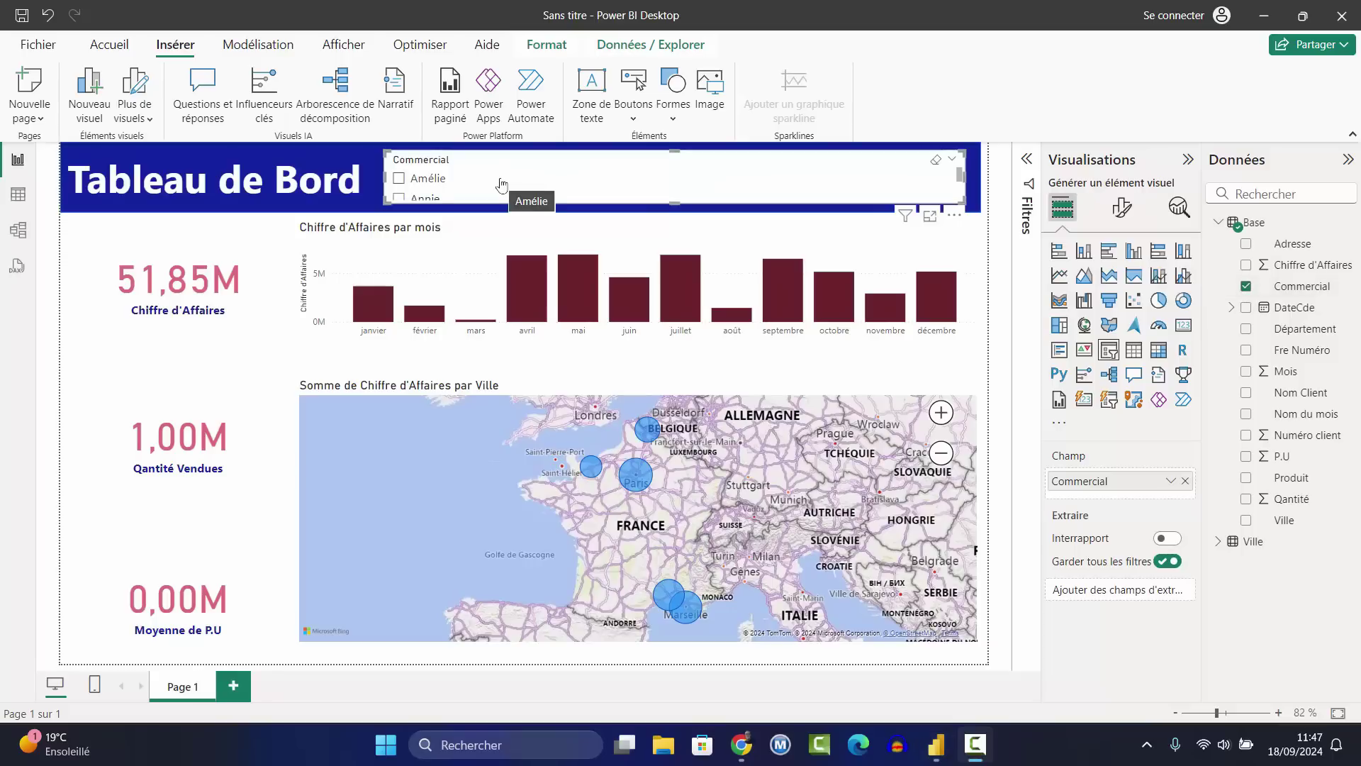
# Set the Commercial slicer's style to Vignette.
pyautogui.click(1123, 211)
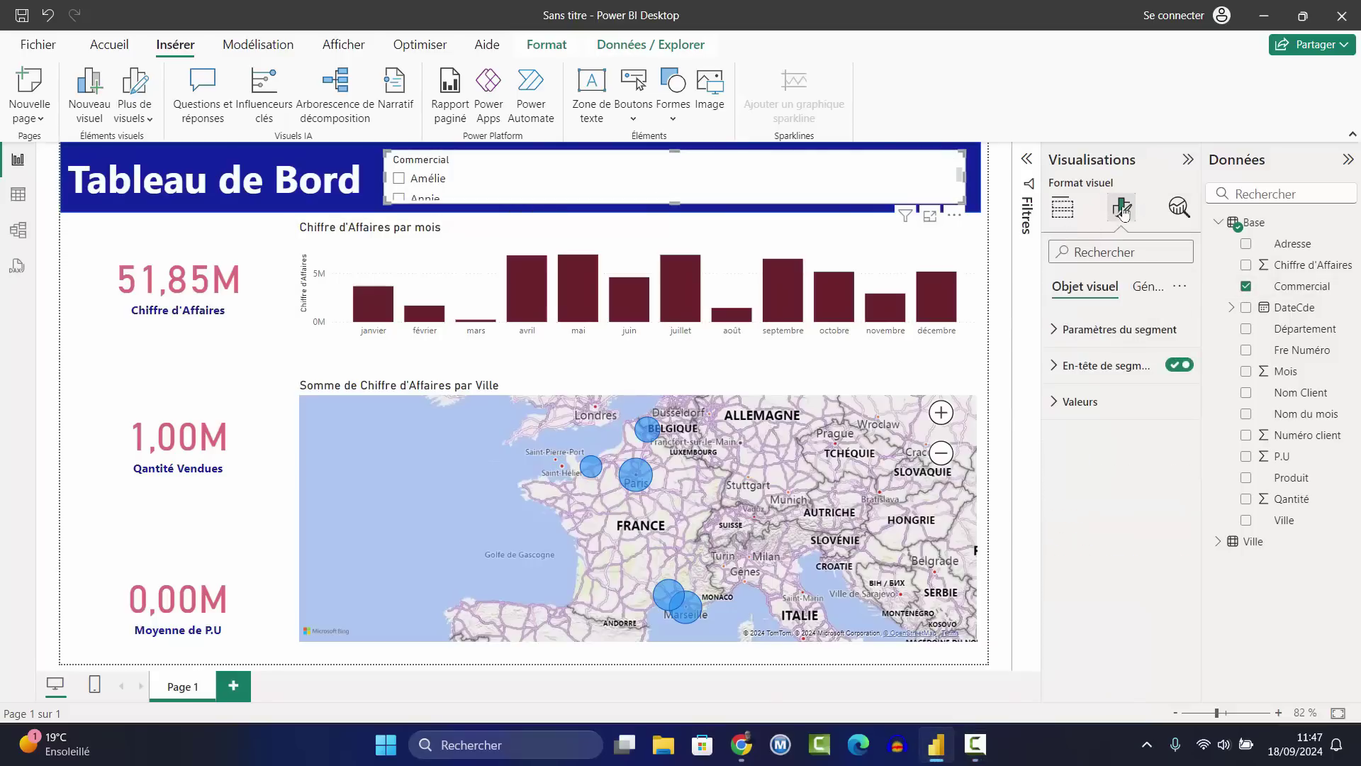
pyautogui.click(1087, 329)
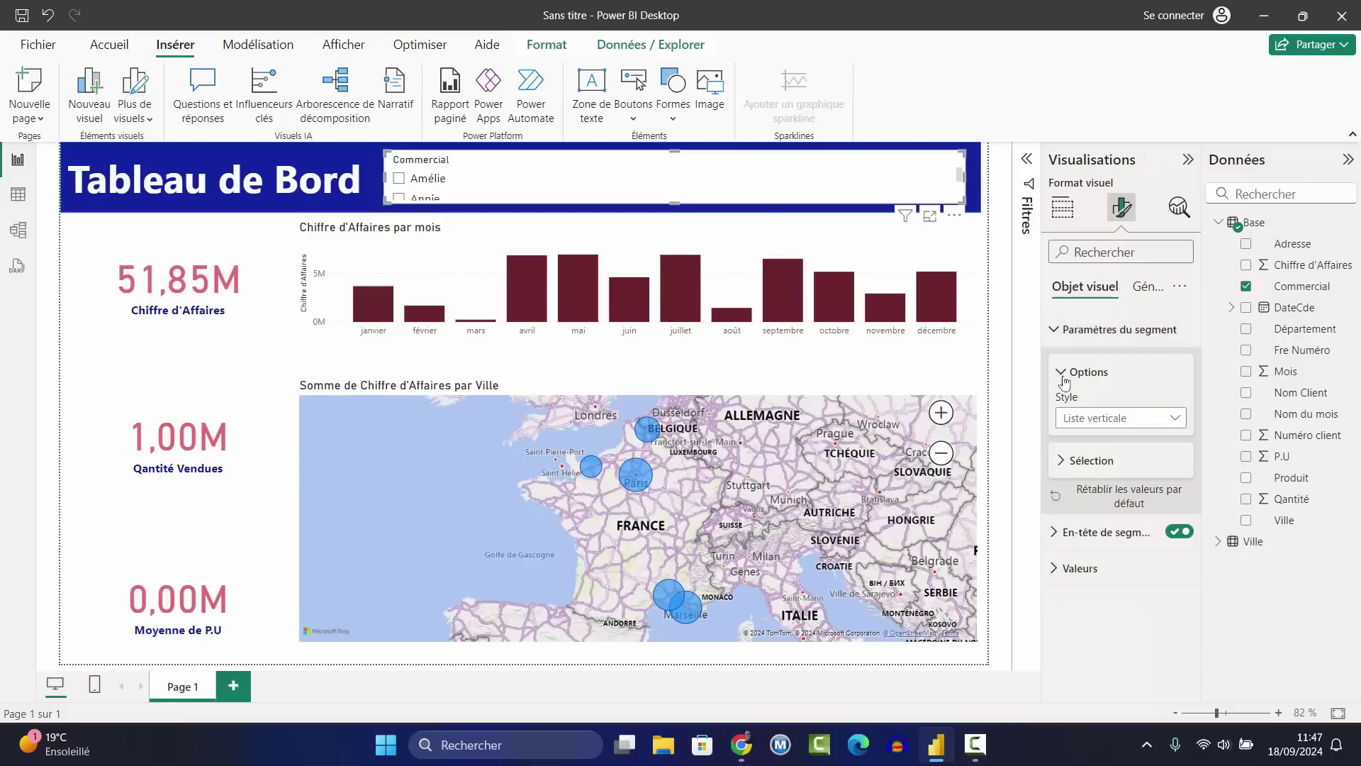
pyautogui.click(1173, 418)
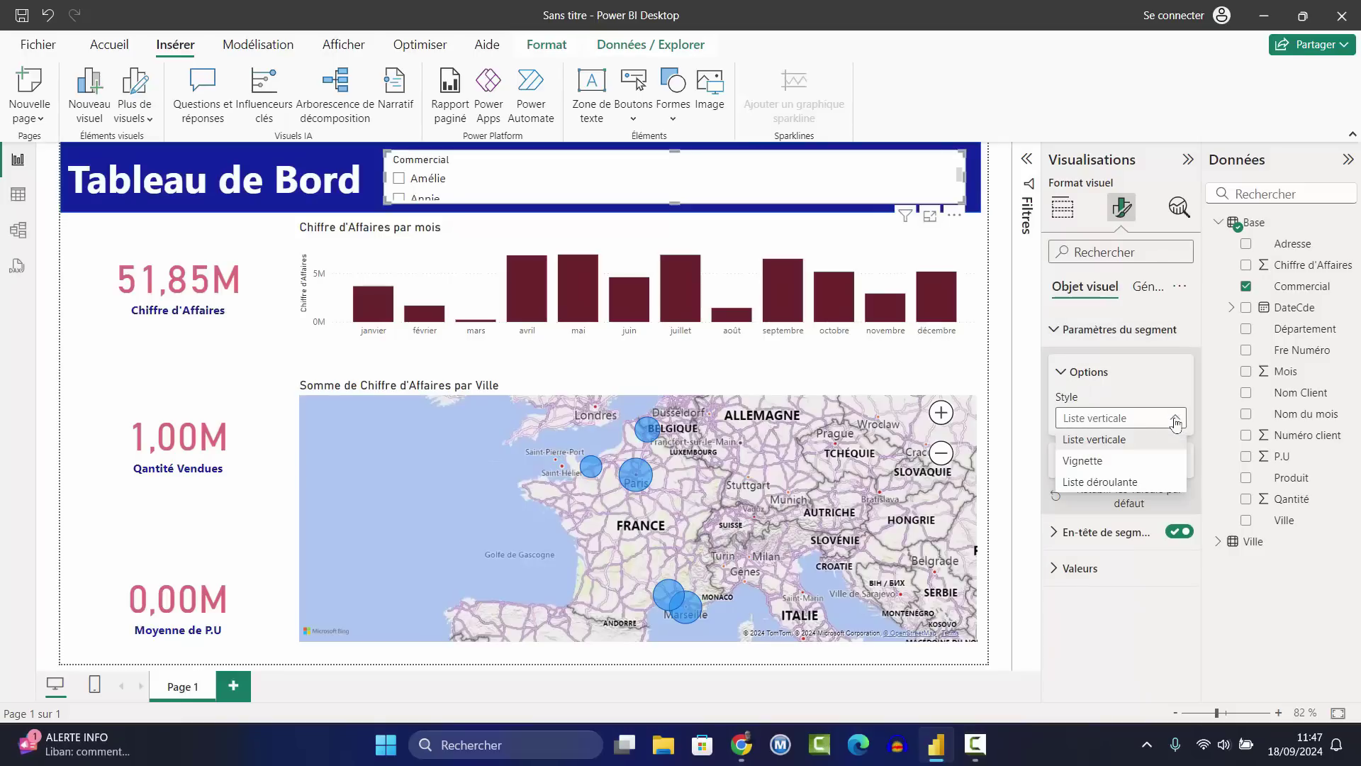
pyautogui.click(1083, 462)
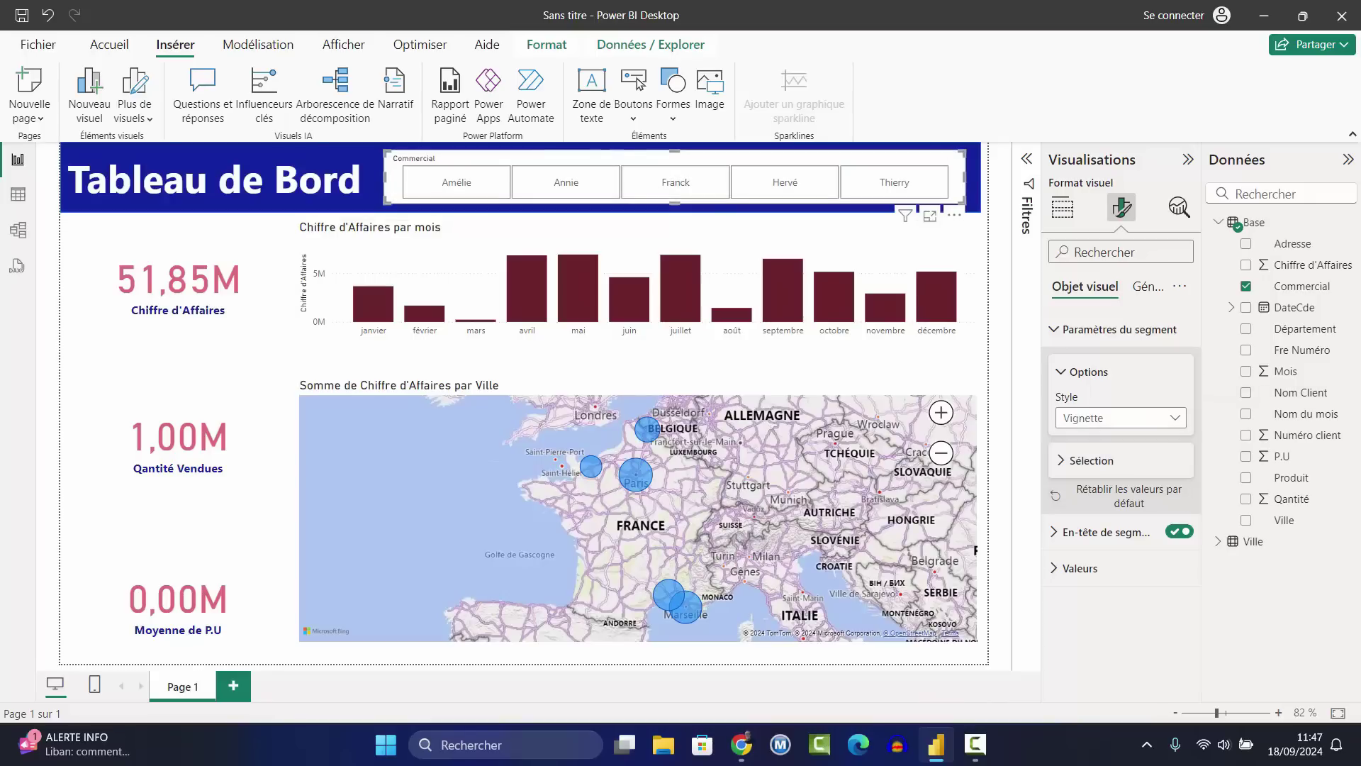
# Turn off the background of the Commercial slicer so the blue banner shows behind it.
pyautogui.click(1149, 287)
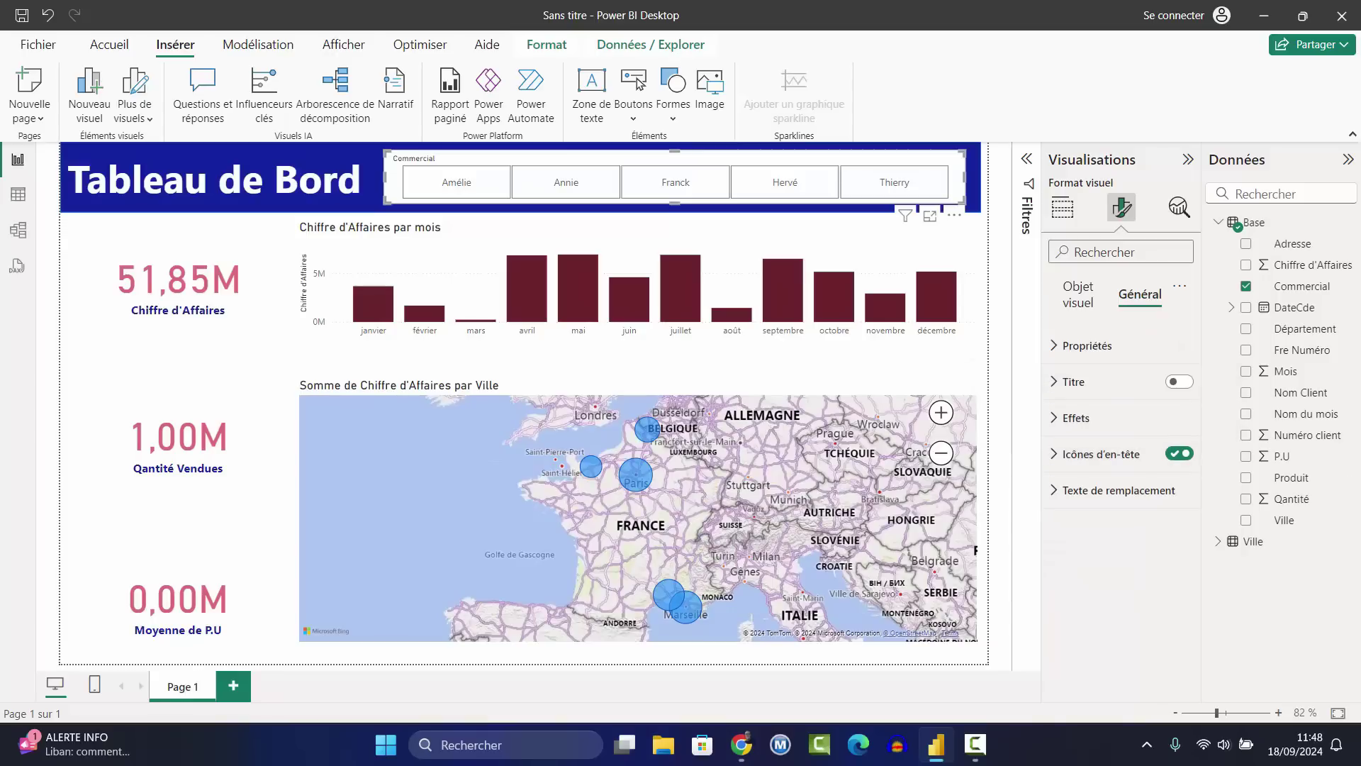
pyautogui.click(1084, 422)
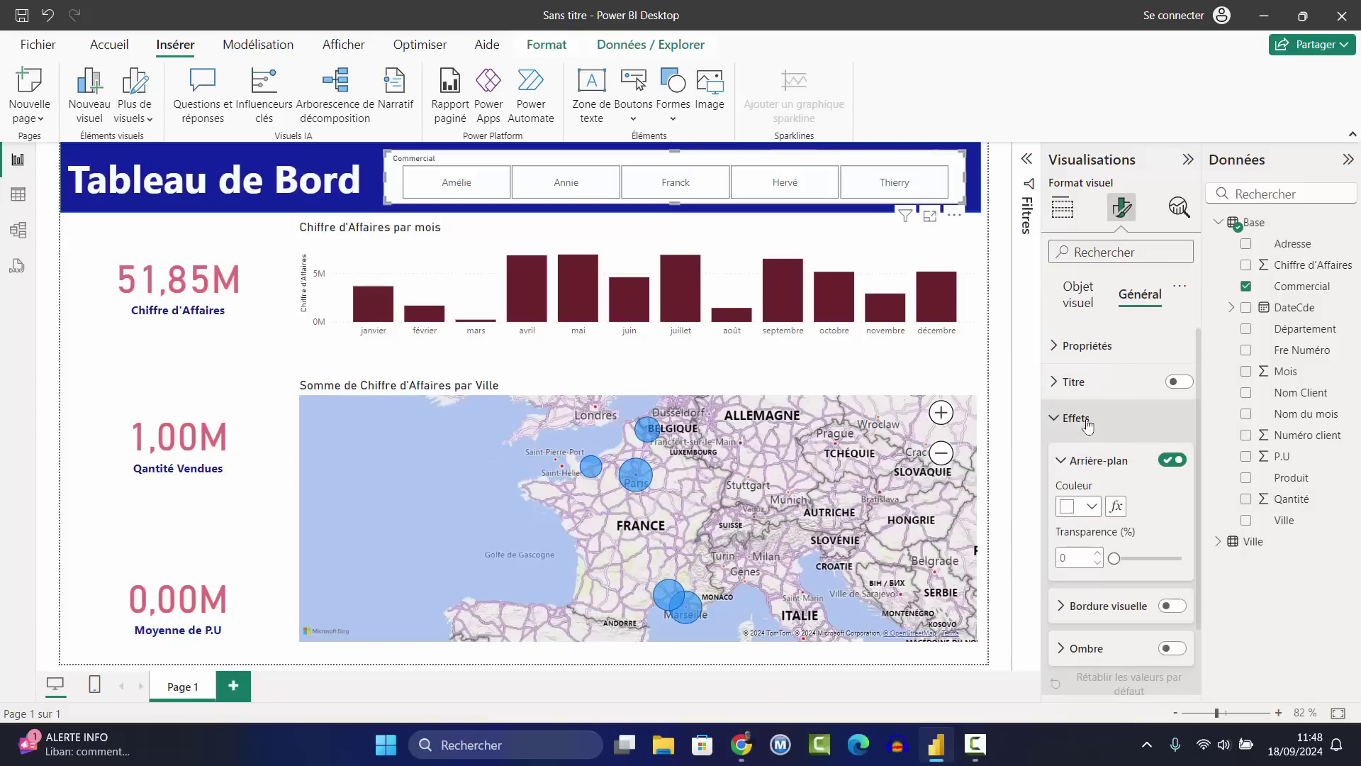
pyautogui.click(1176, 465)
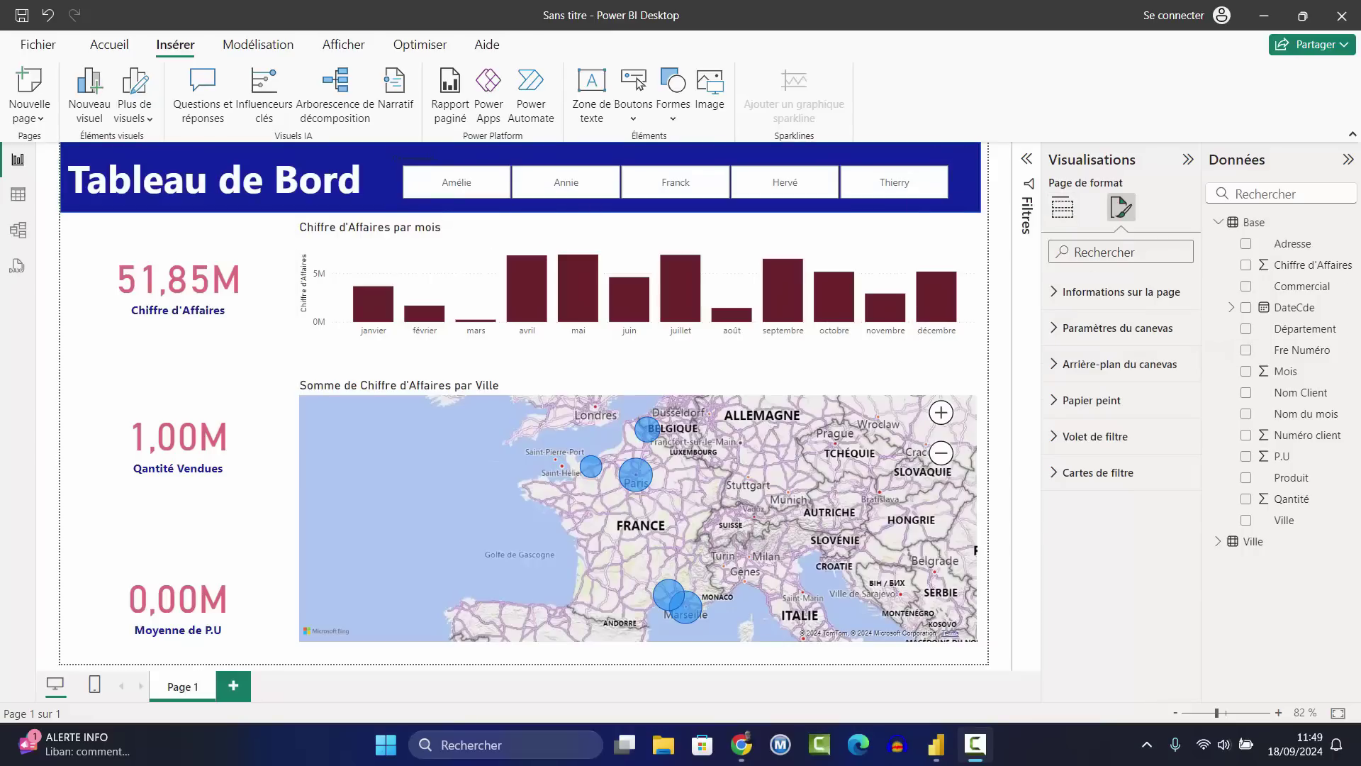
# Test the slicer by filtering the report on the first and second salespeople in turn, and clear the filter.
pyautogui.click(452, 186)
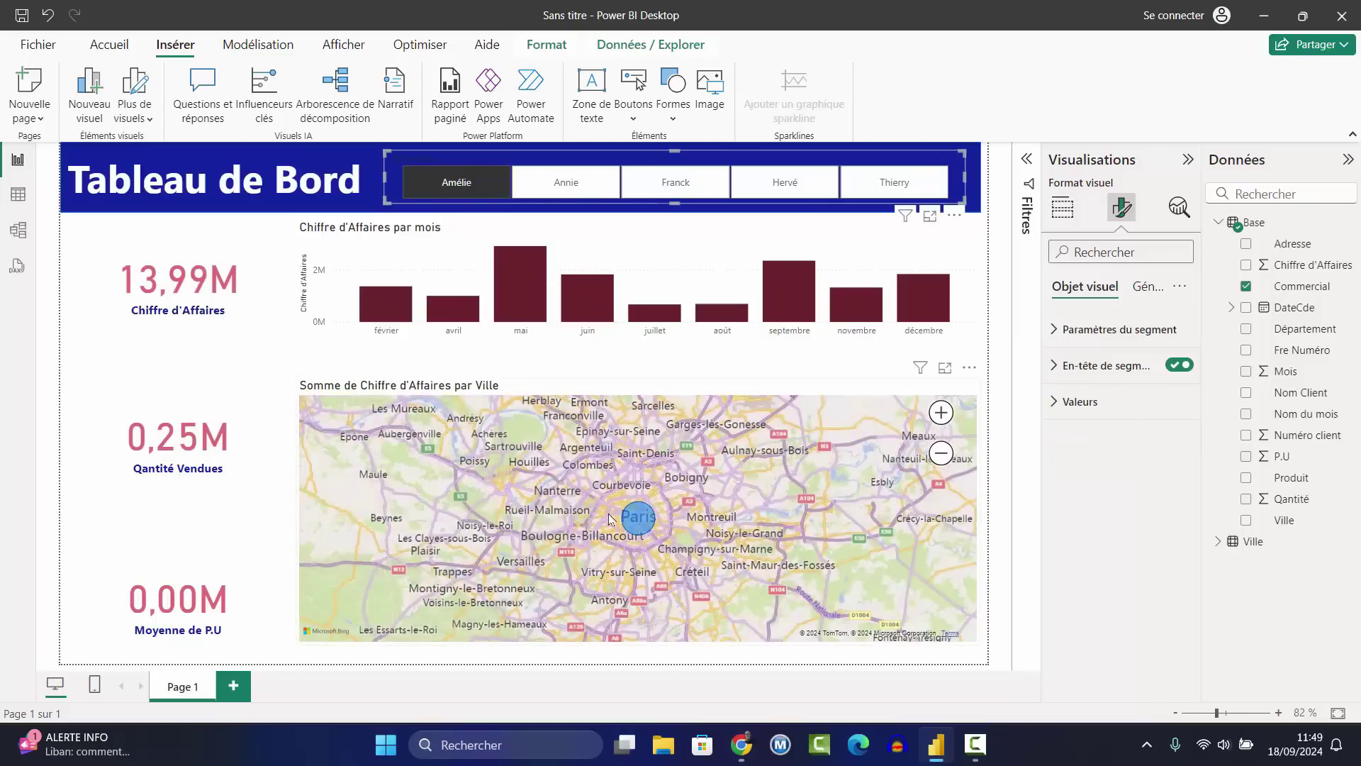
pyautogui.click(573, 193)
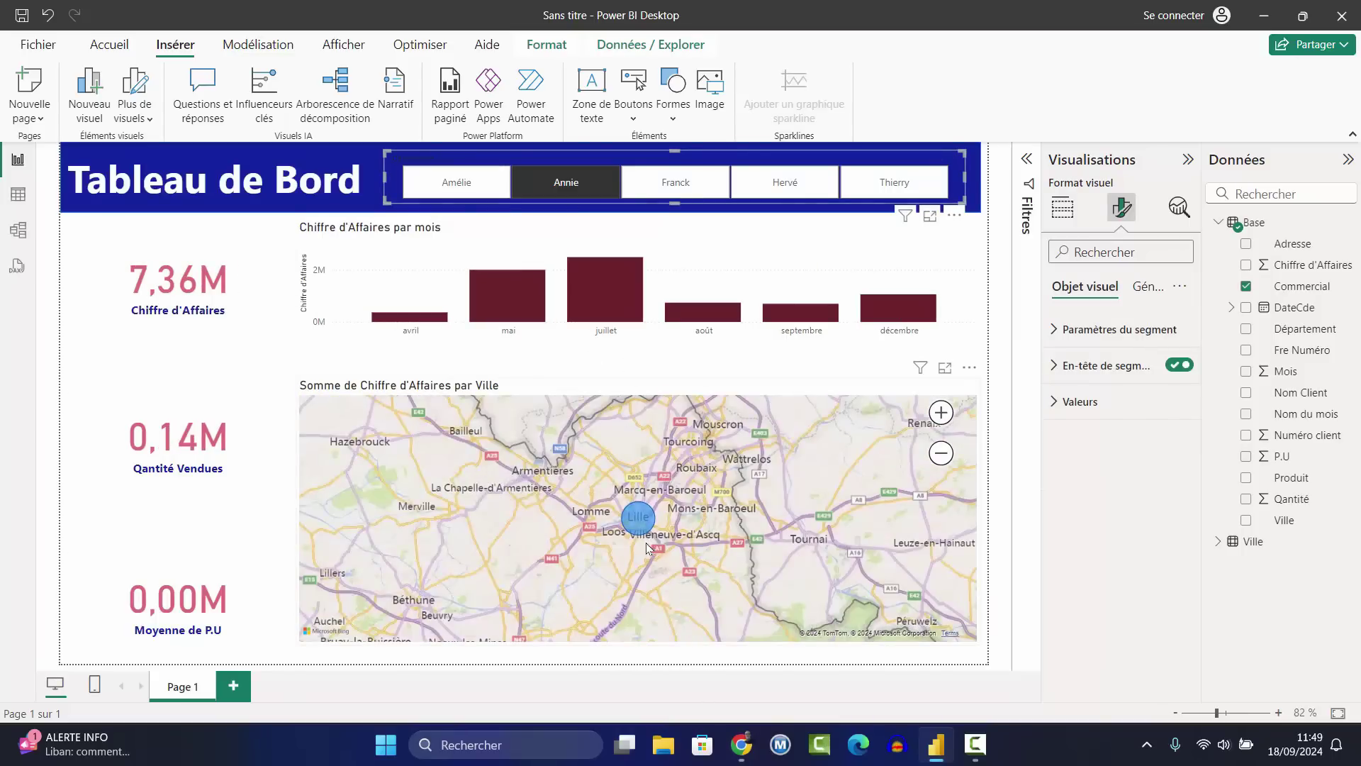
pyautogui.click(564, 189)
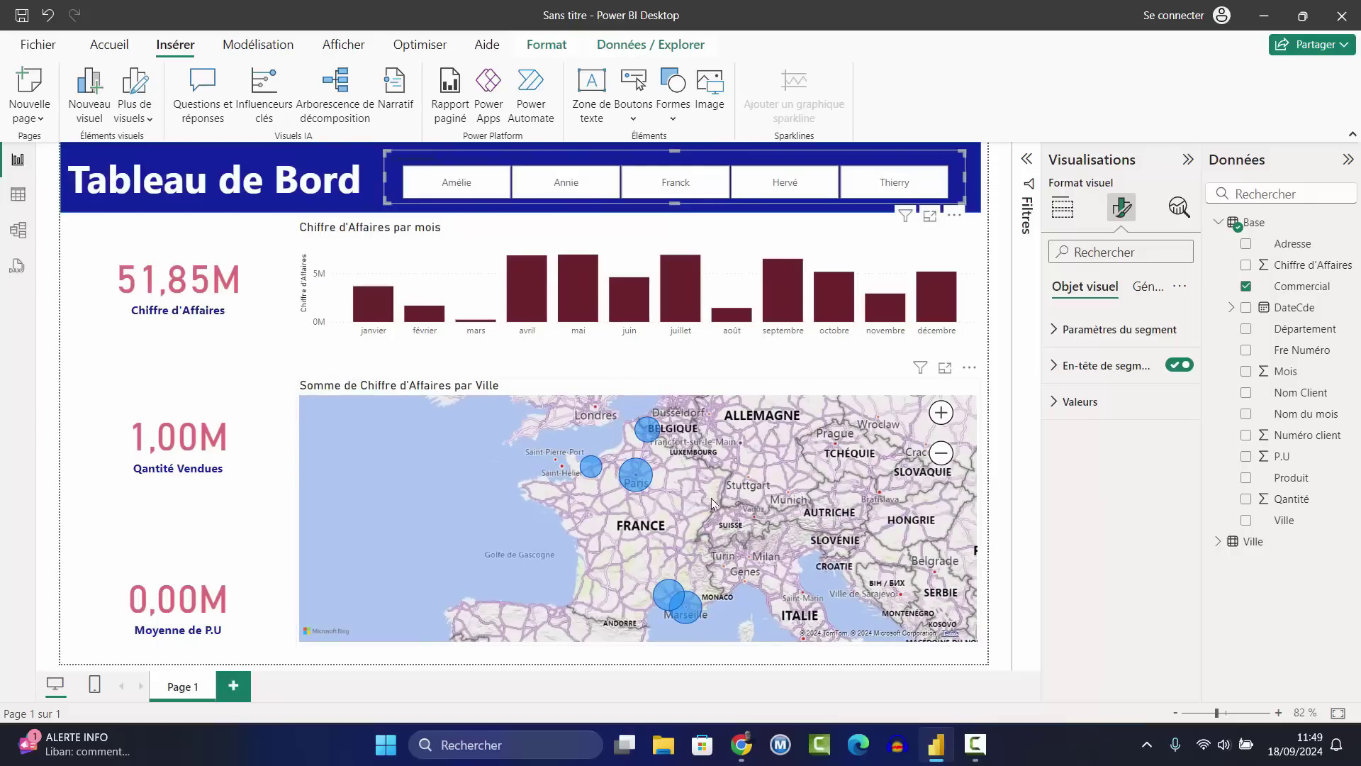
pyautogui.click(915, 358)
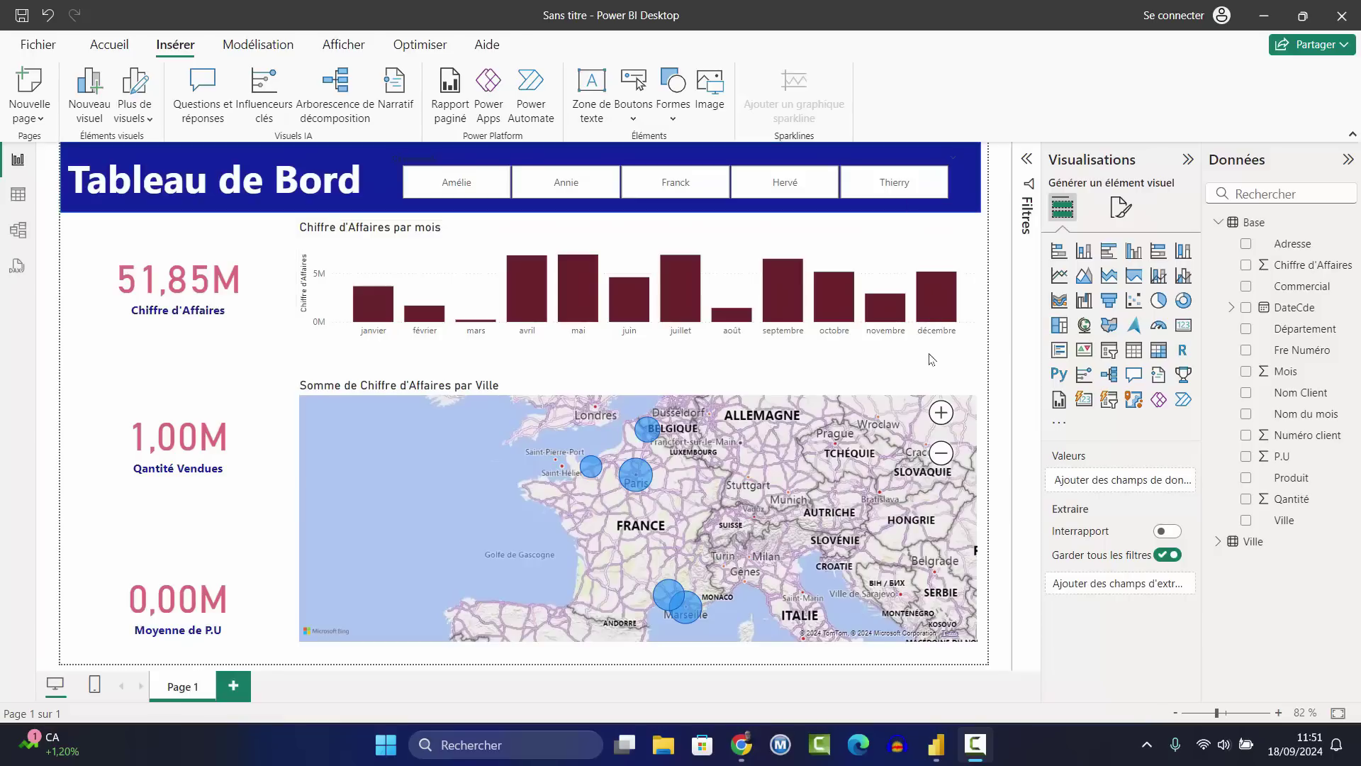
# Run the Expliquer la hausse analysis on the décembre column of the monthly revenue chart and review its breakdown charts.
pyautogui.click(938, 288)
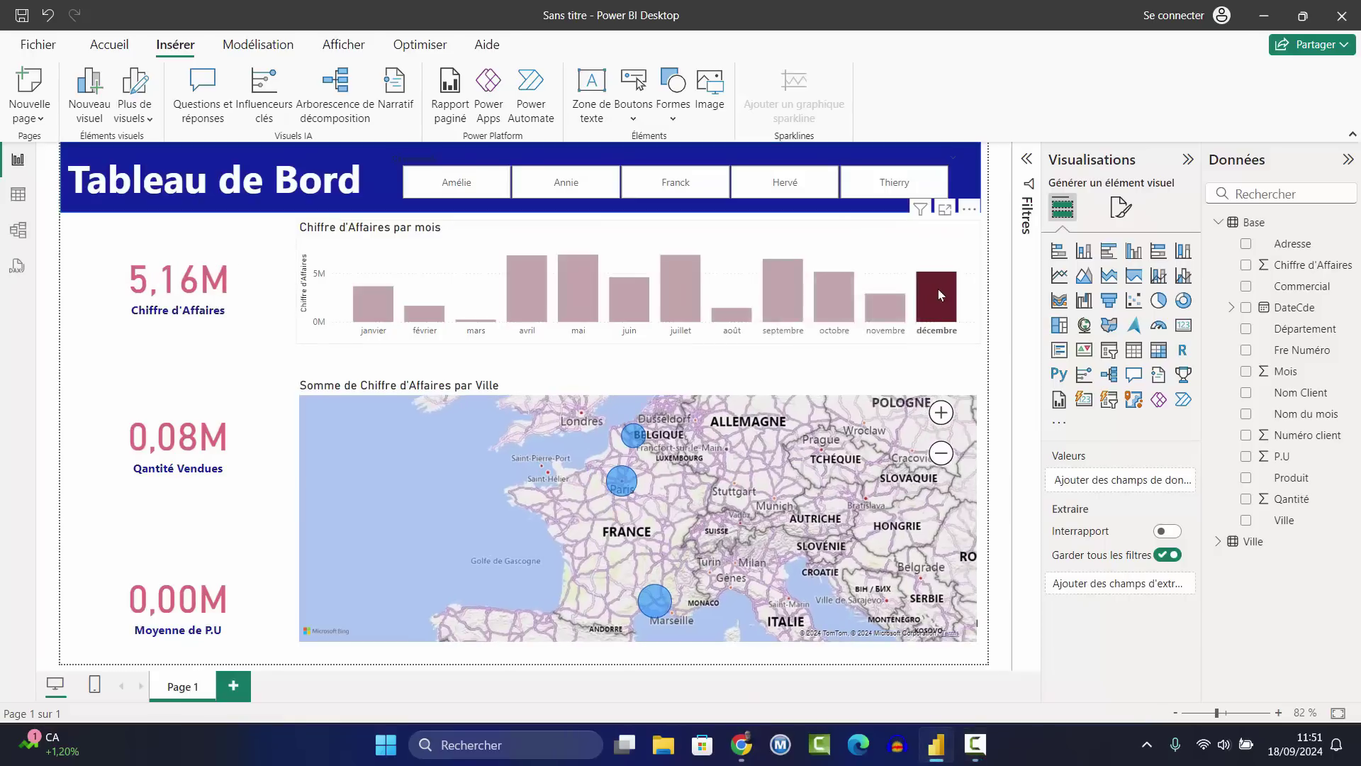
pyautogui.rightClick(938, 288)
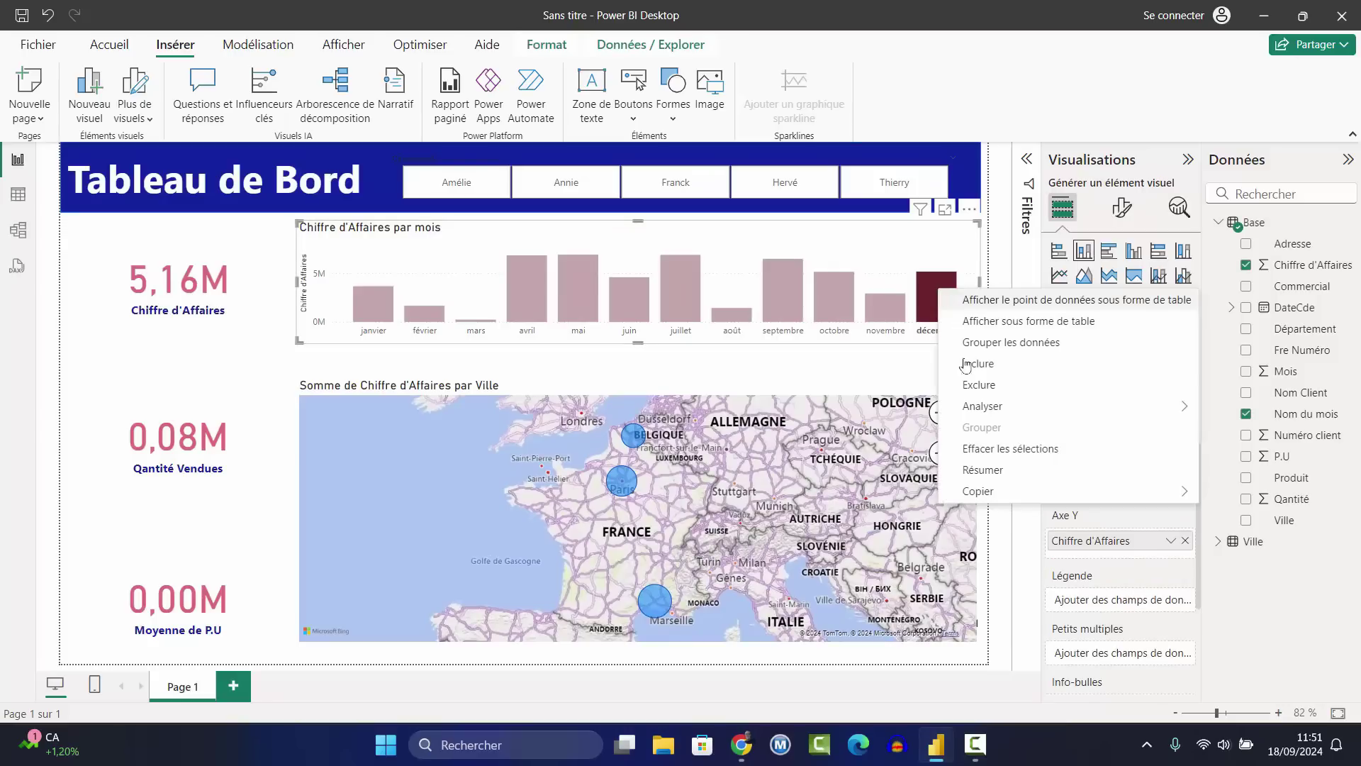
pyautogui.moveTo(974, 413)
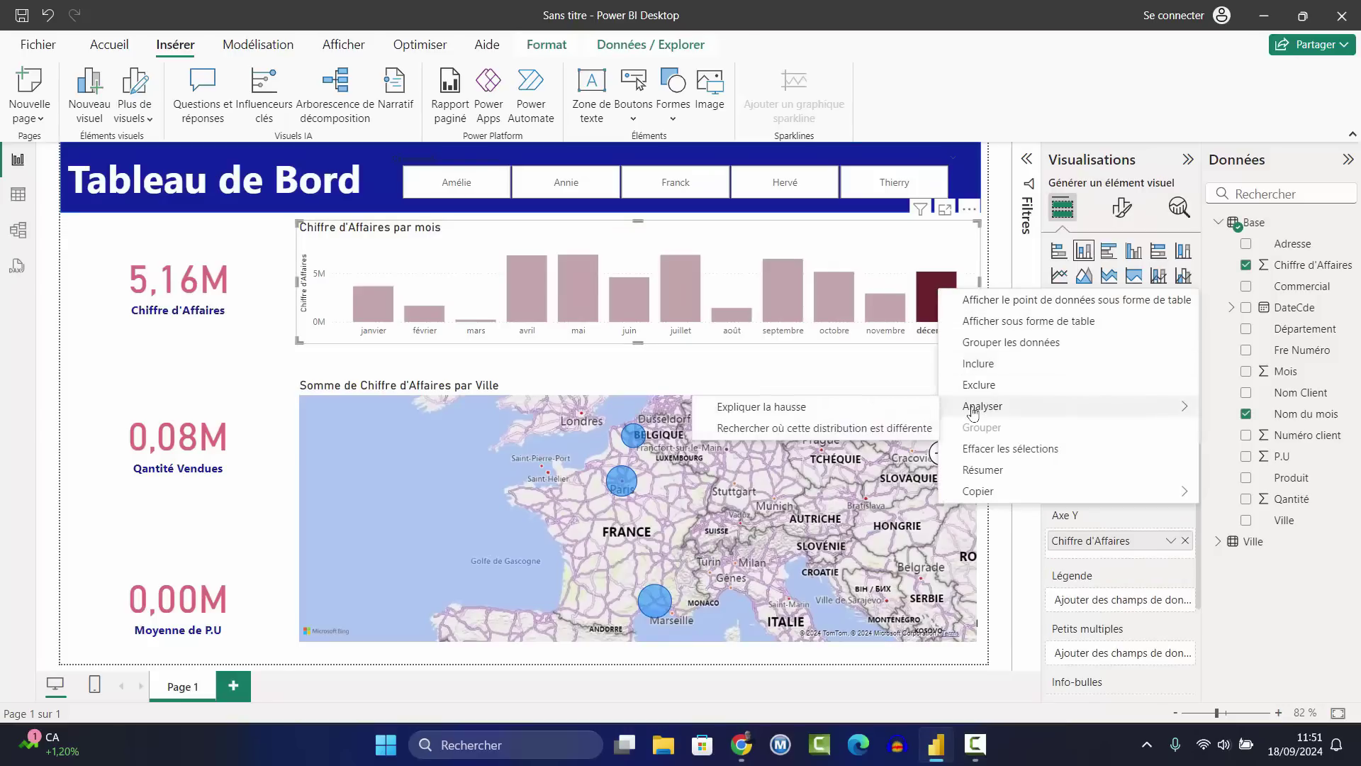
pyautogui.click(791, 414)
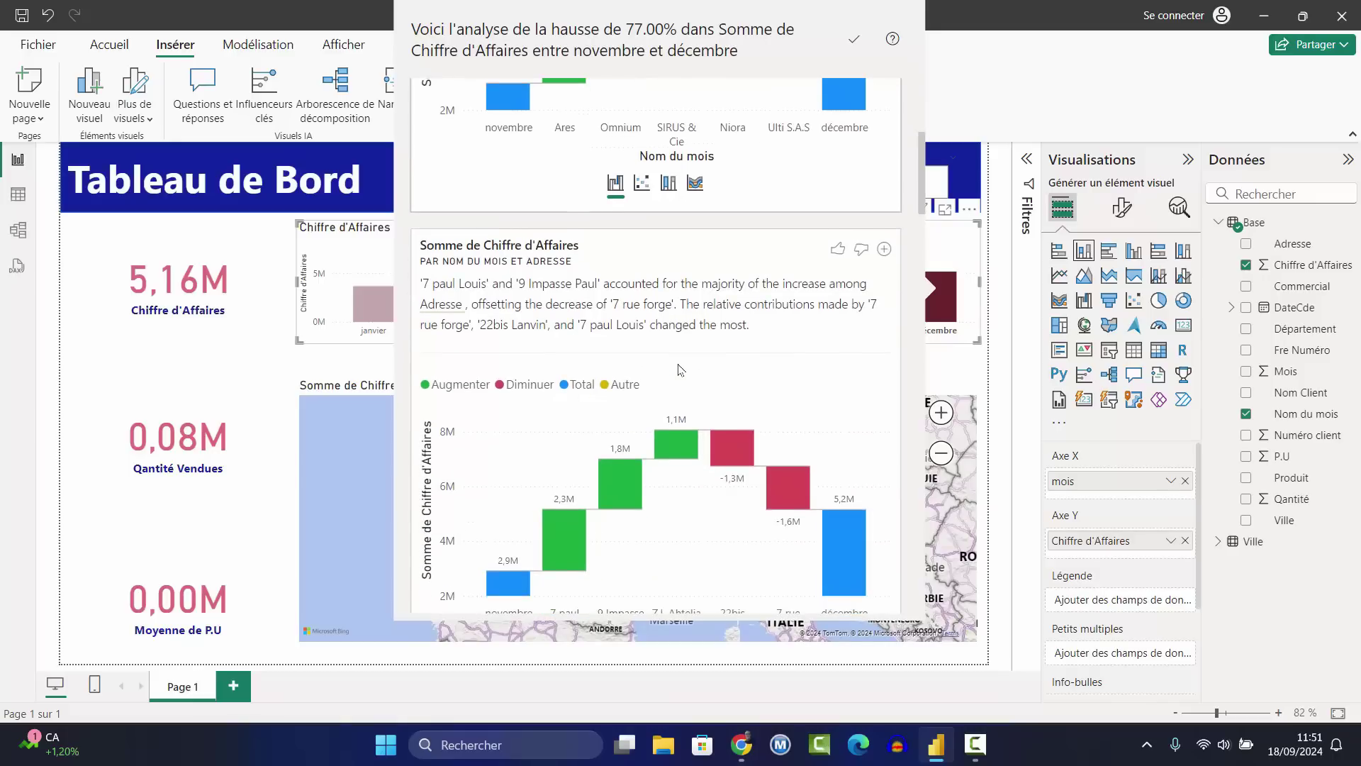
pyautogui.scroll(-7, 700, 333)
pyautogui.scroll(-3, 701, 333)
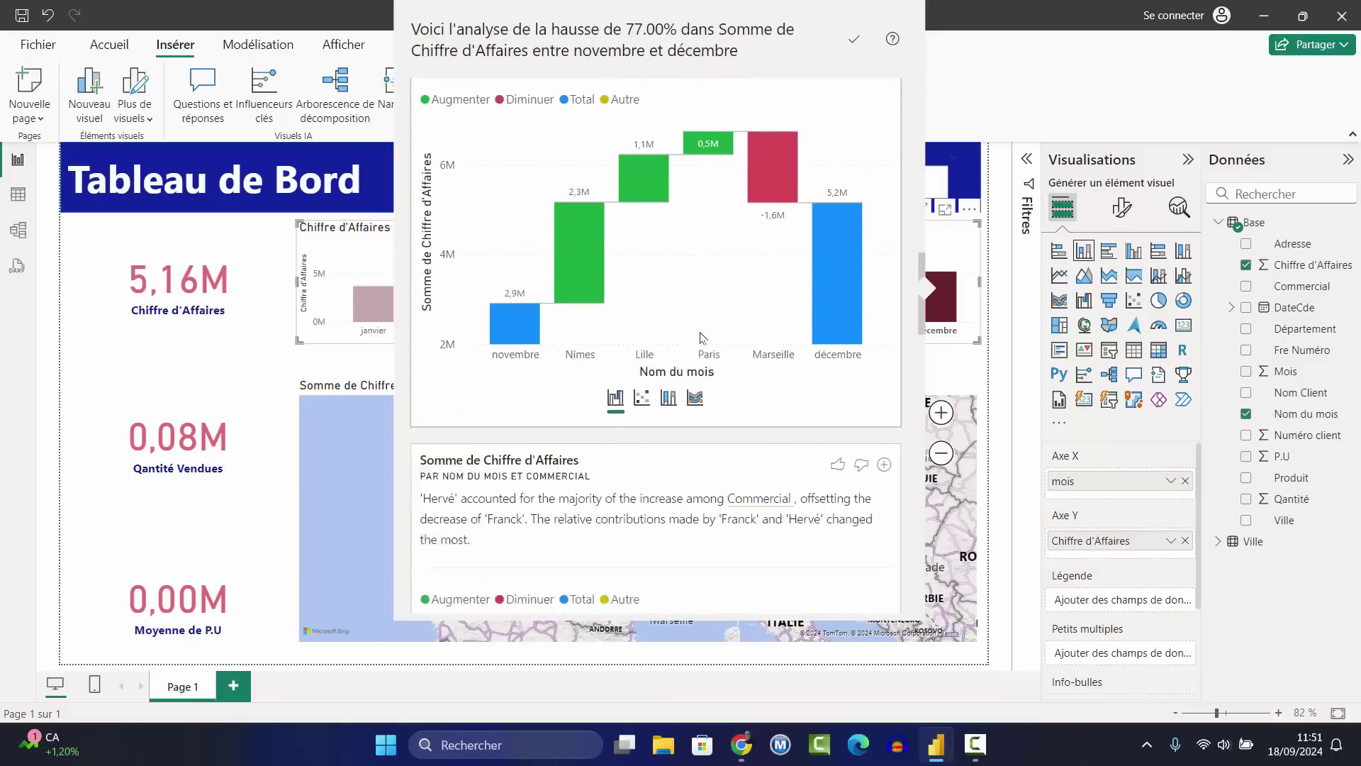
pyautogui.scroll(-5, 702, 331)
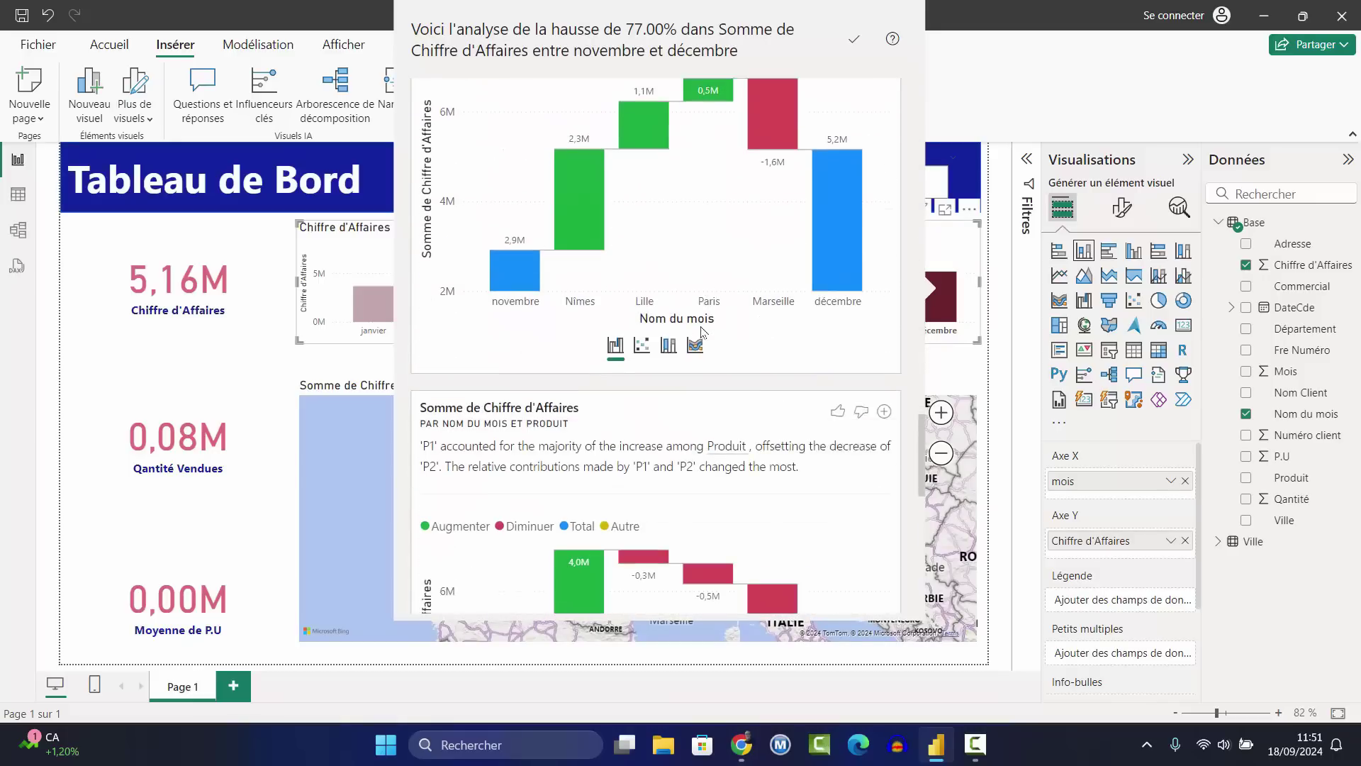
pyautogui.scroll(-14, 702, 331)
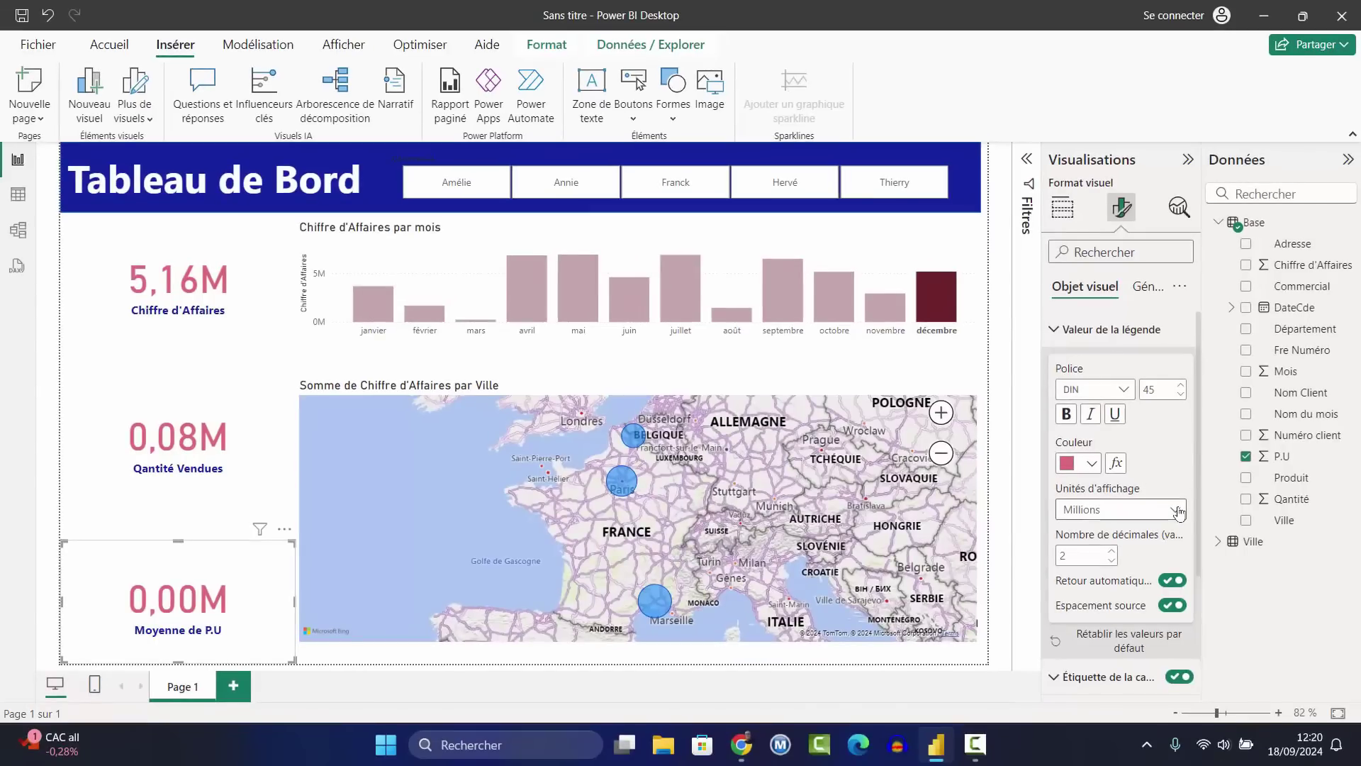
# Set the Moyenne de P.U card's display units to Automatique and clear the décembre selection in the column chart.
pyautogui.click(1179, 510)
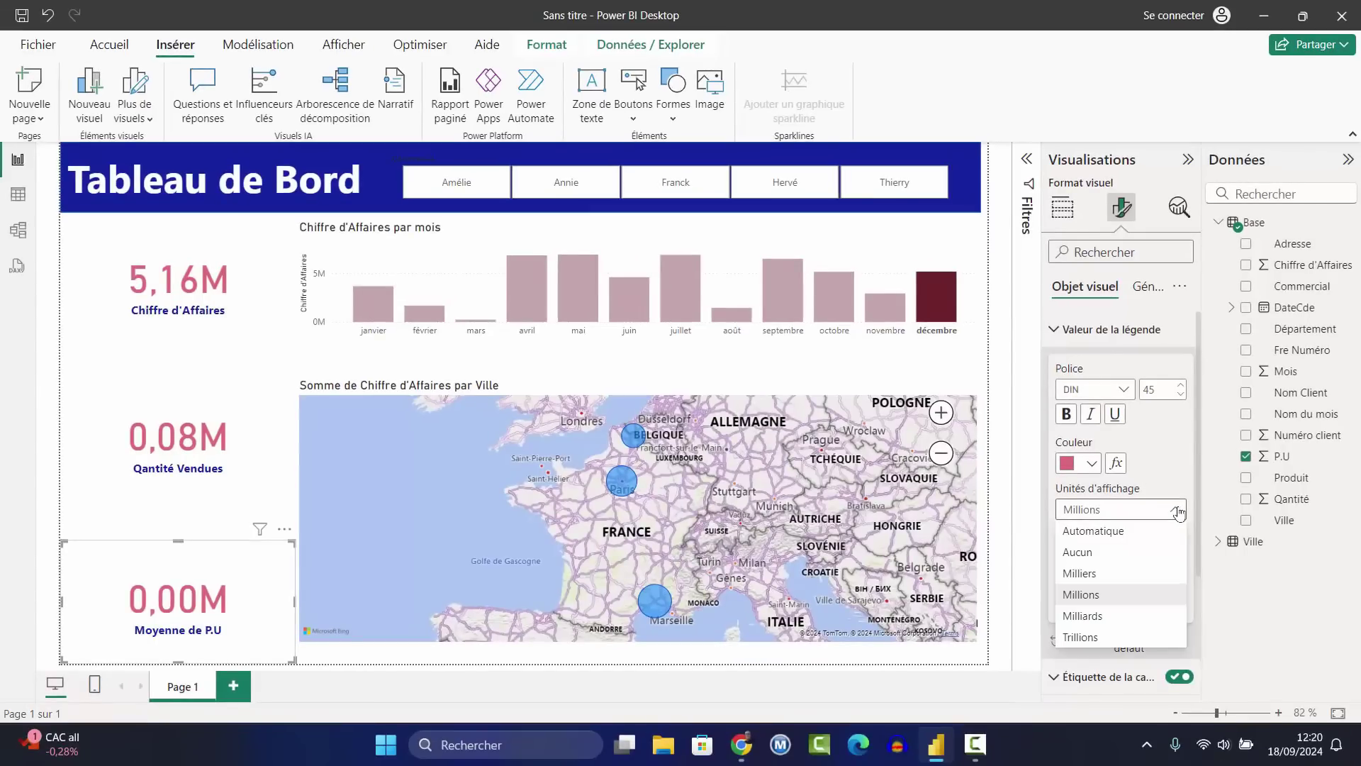
pyautogui.click(1101, 539)
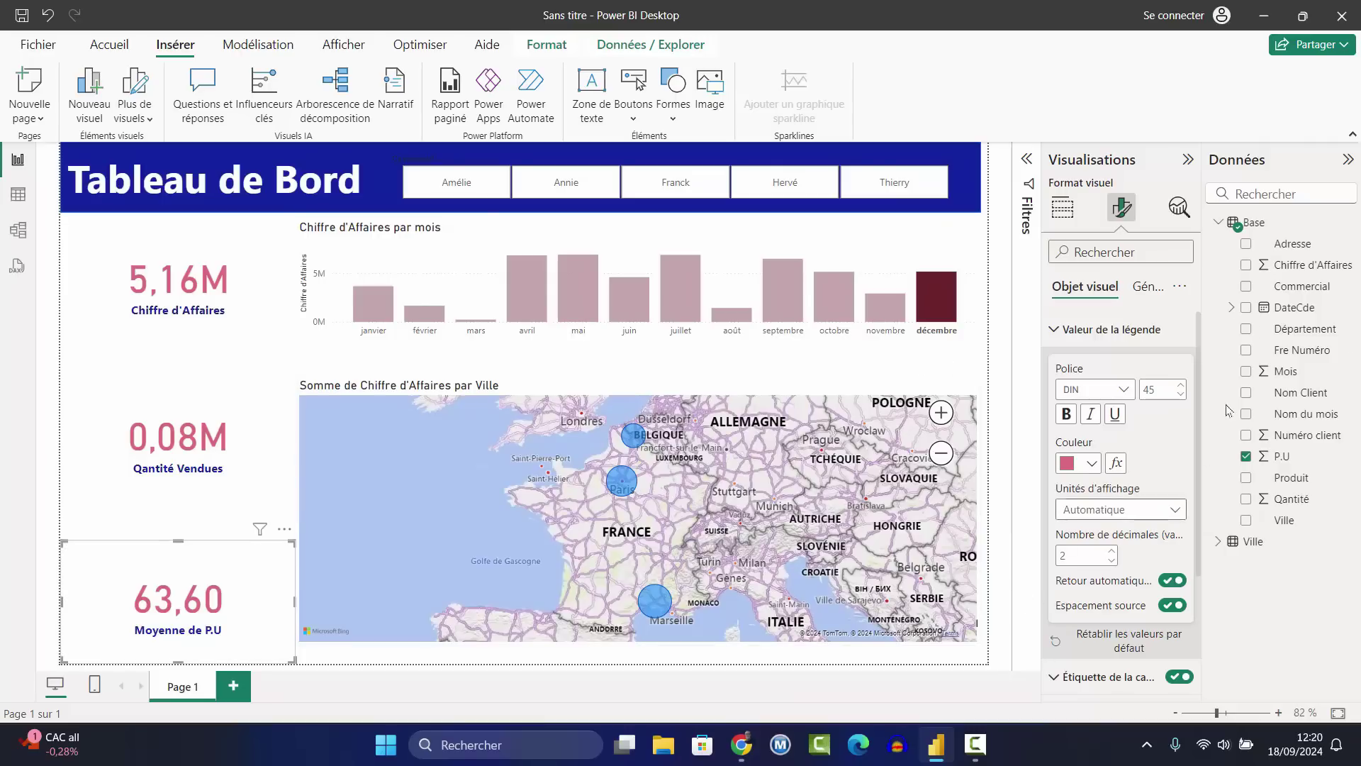
pyautogui.click(1061, 555)
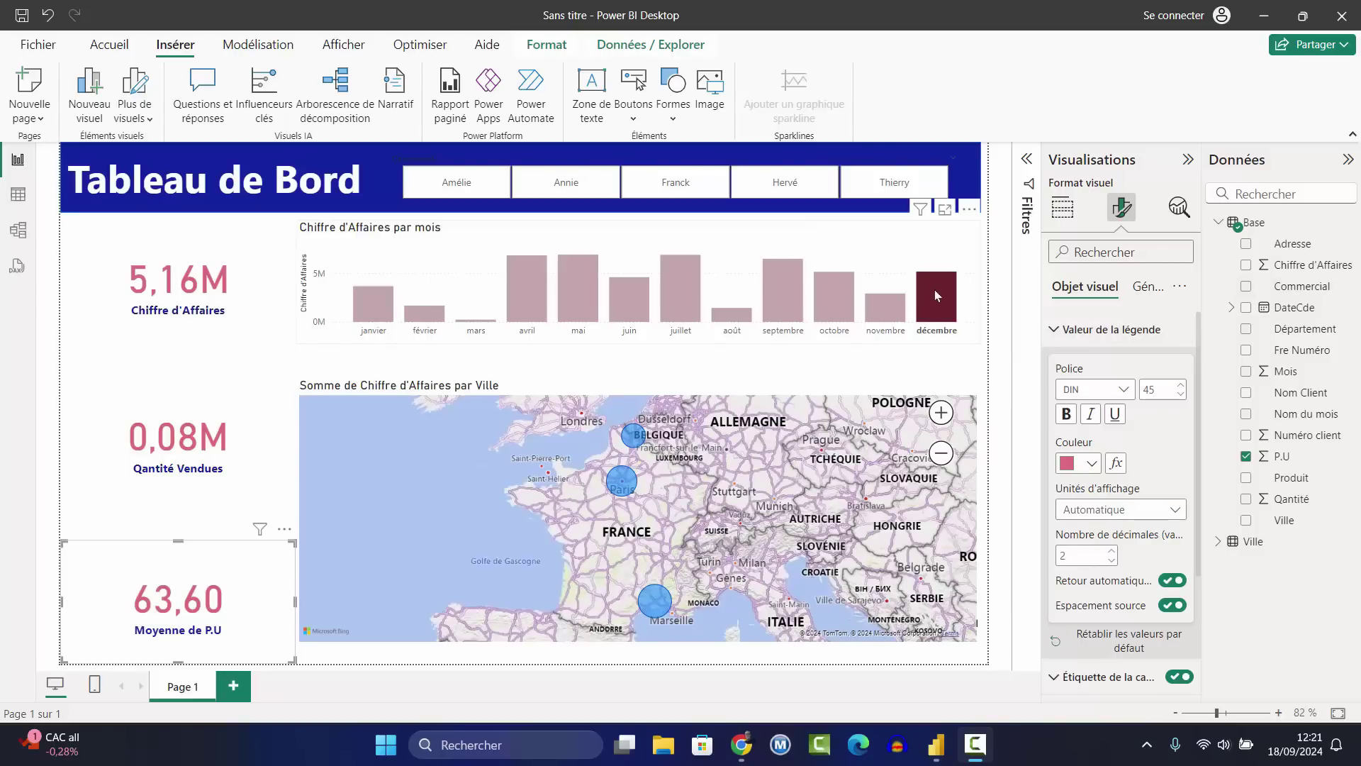
pyautogui.moveTo(935, 290)
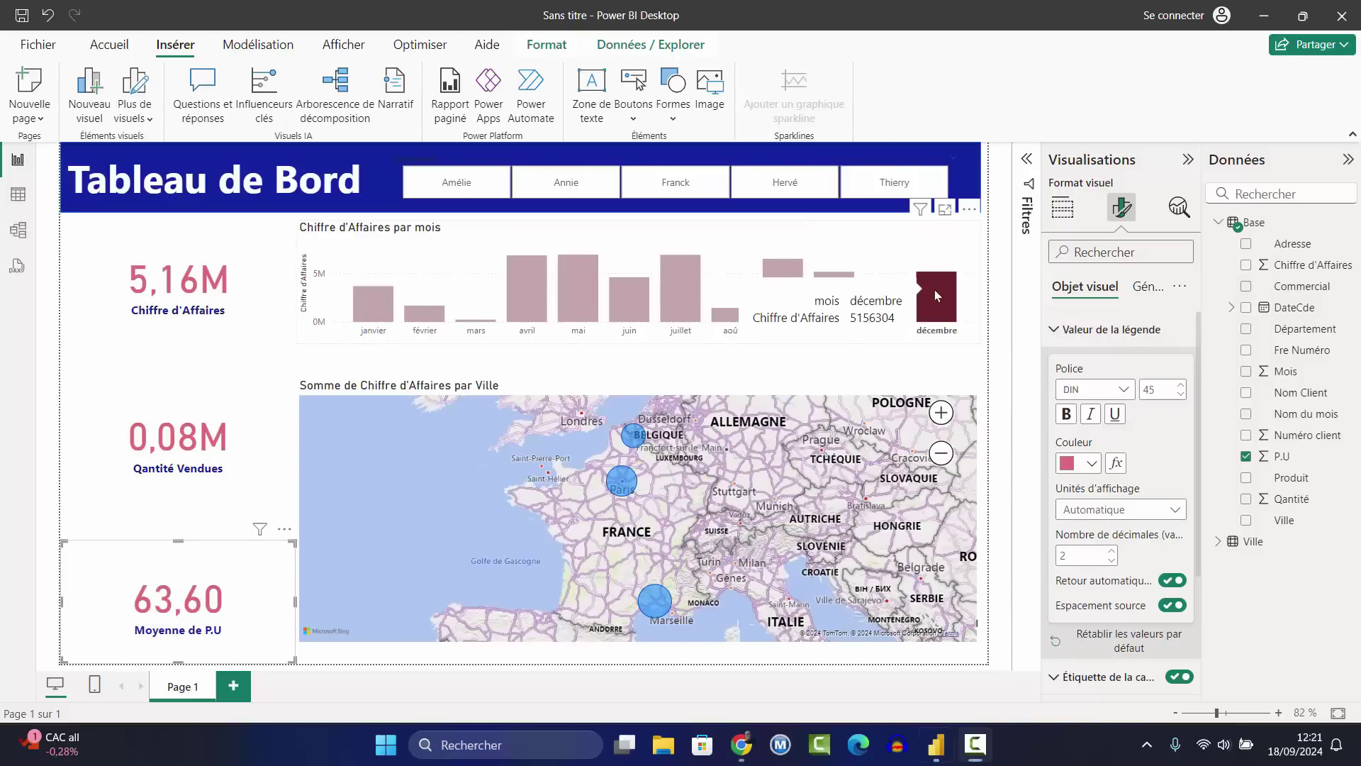
pyautogui.click(936, 296)
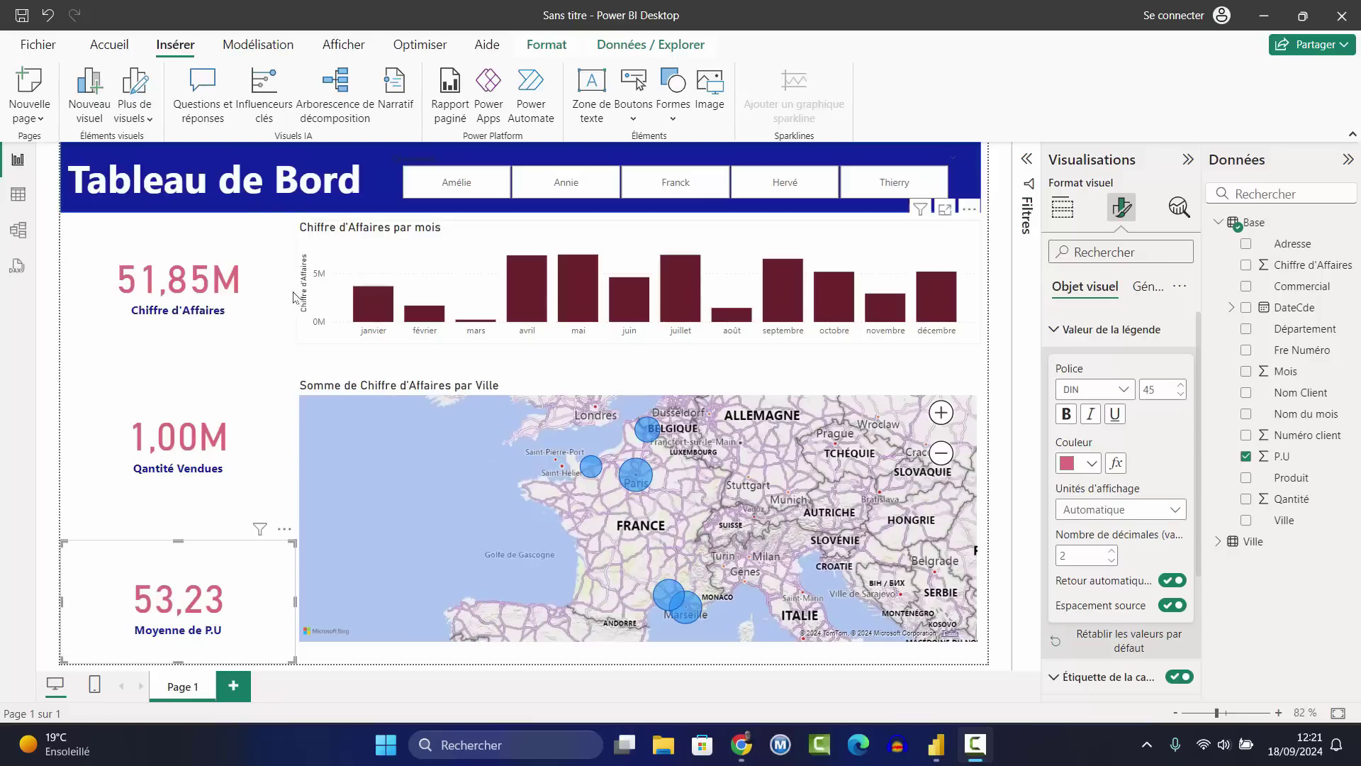
# Try publishing the report to Power BI, and close the save dialog without saving the file.
pyautogui.click(39, 46)
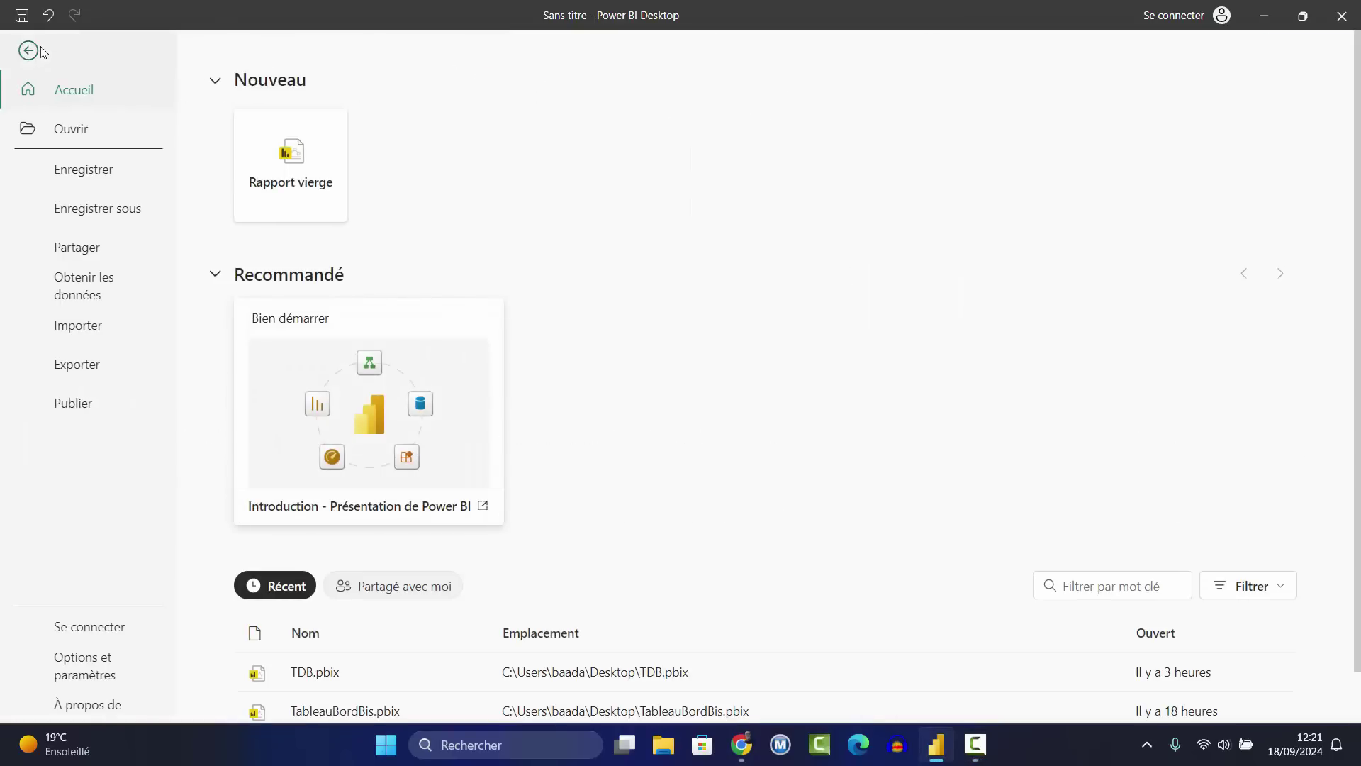
pyautogui.click(67, 410)
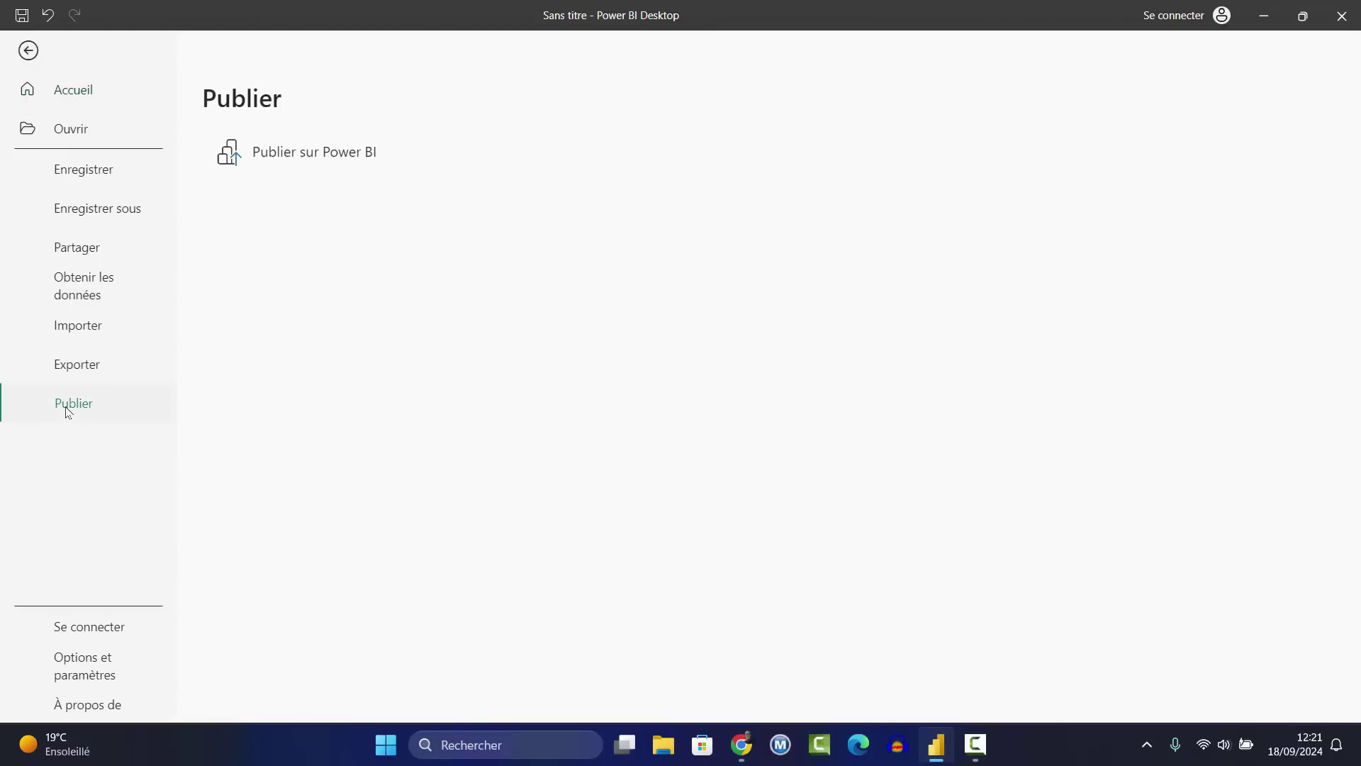
pyautogui.click(314, 156)
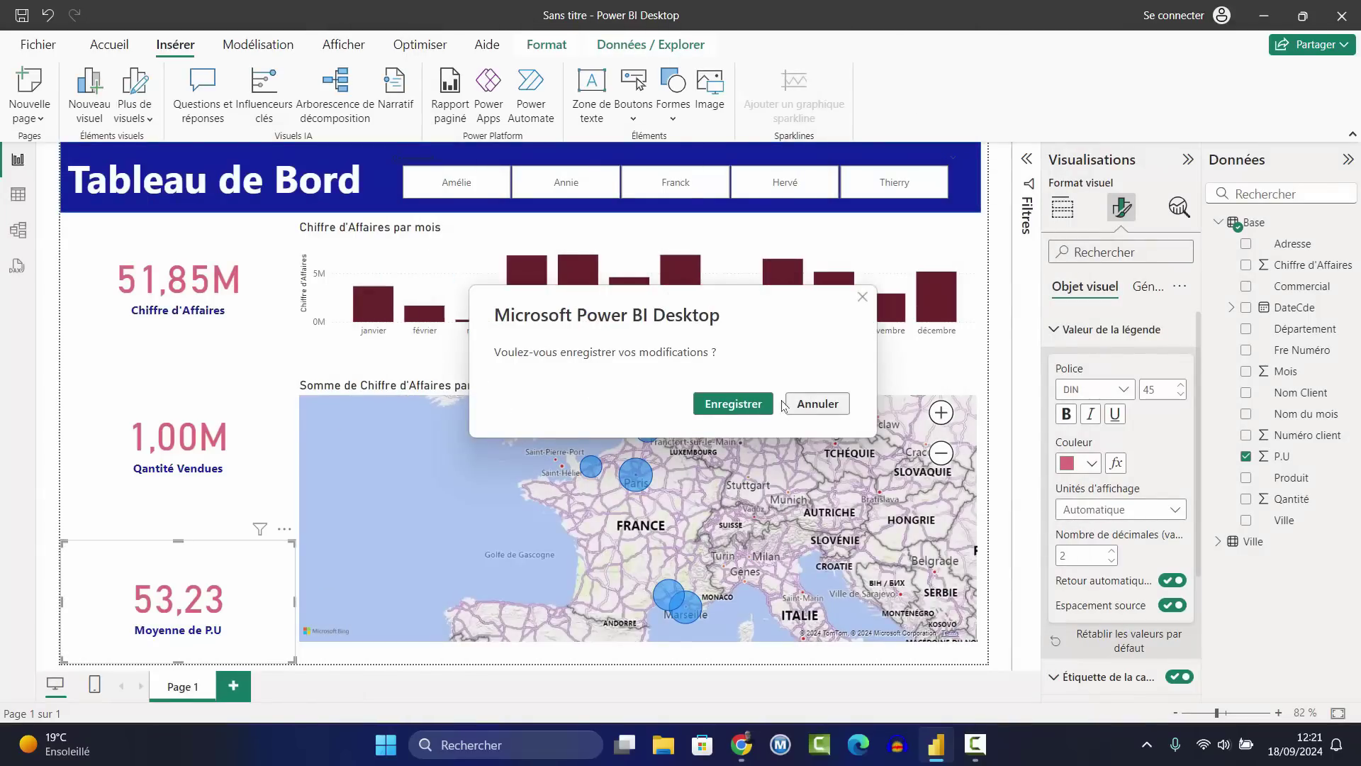
pyautogui.click(740, 409)
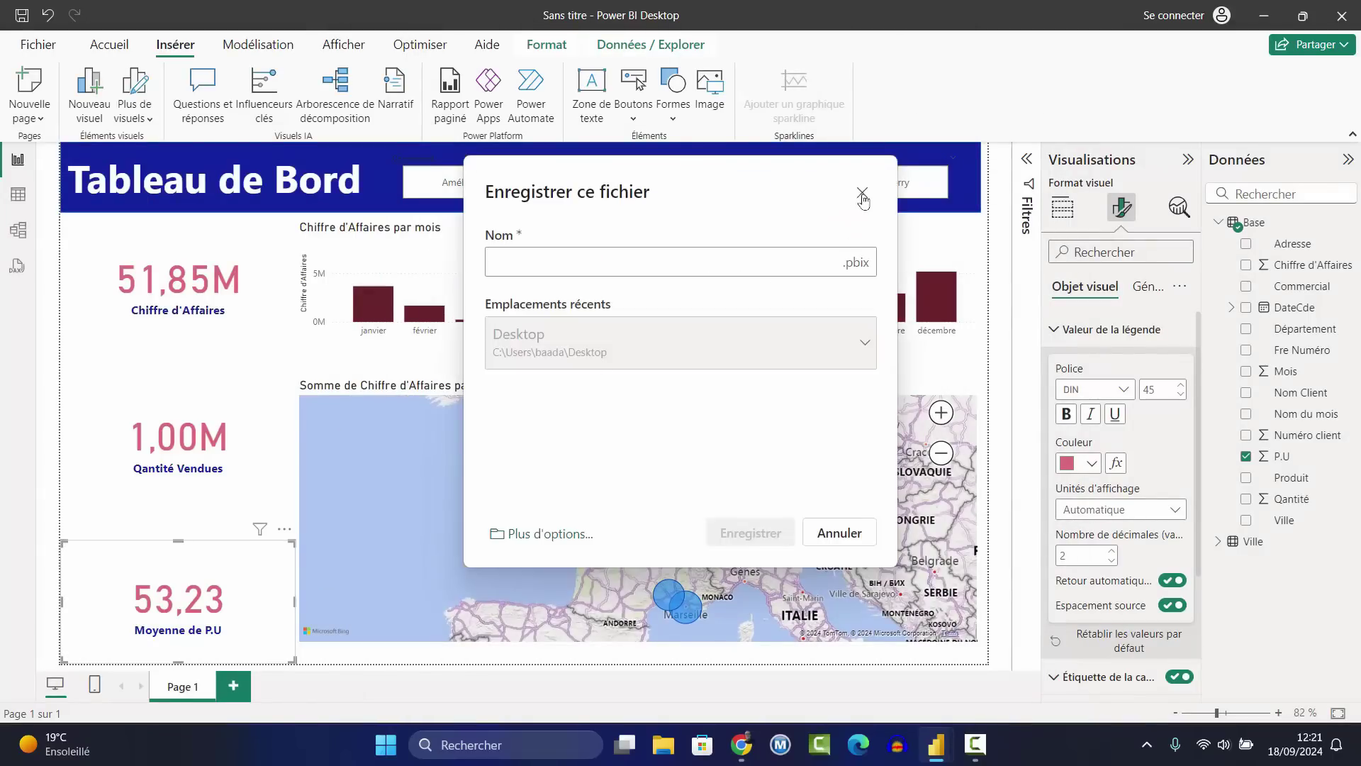
pyautogui.click(860, 197)
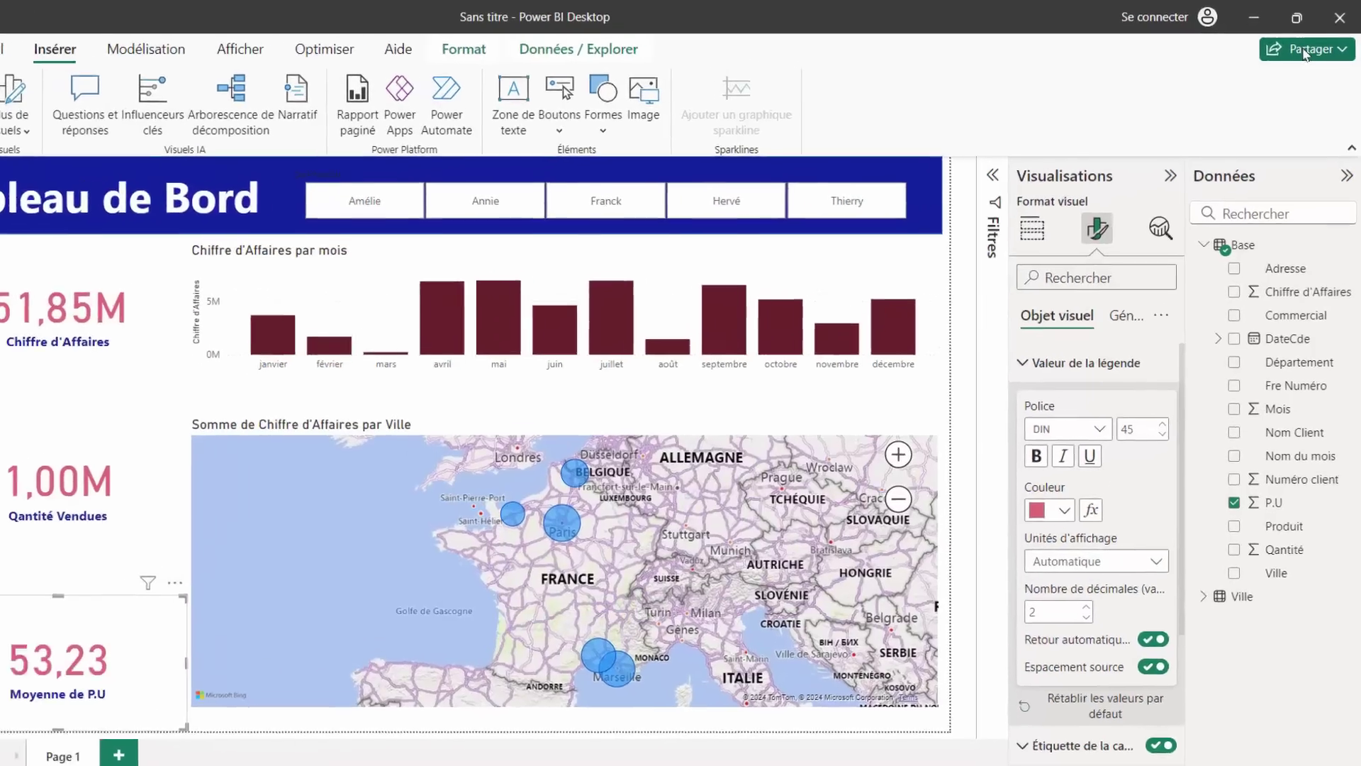
# Open the report's sharing dialog and cancel it at the e-mail sign-in request.
pyautogui.click(1311, 45)
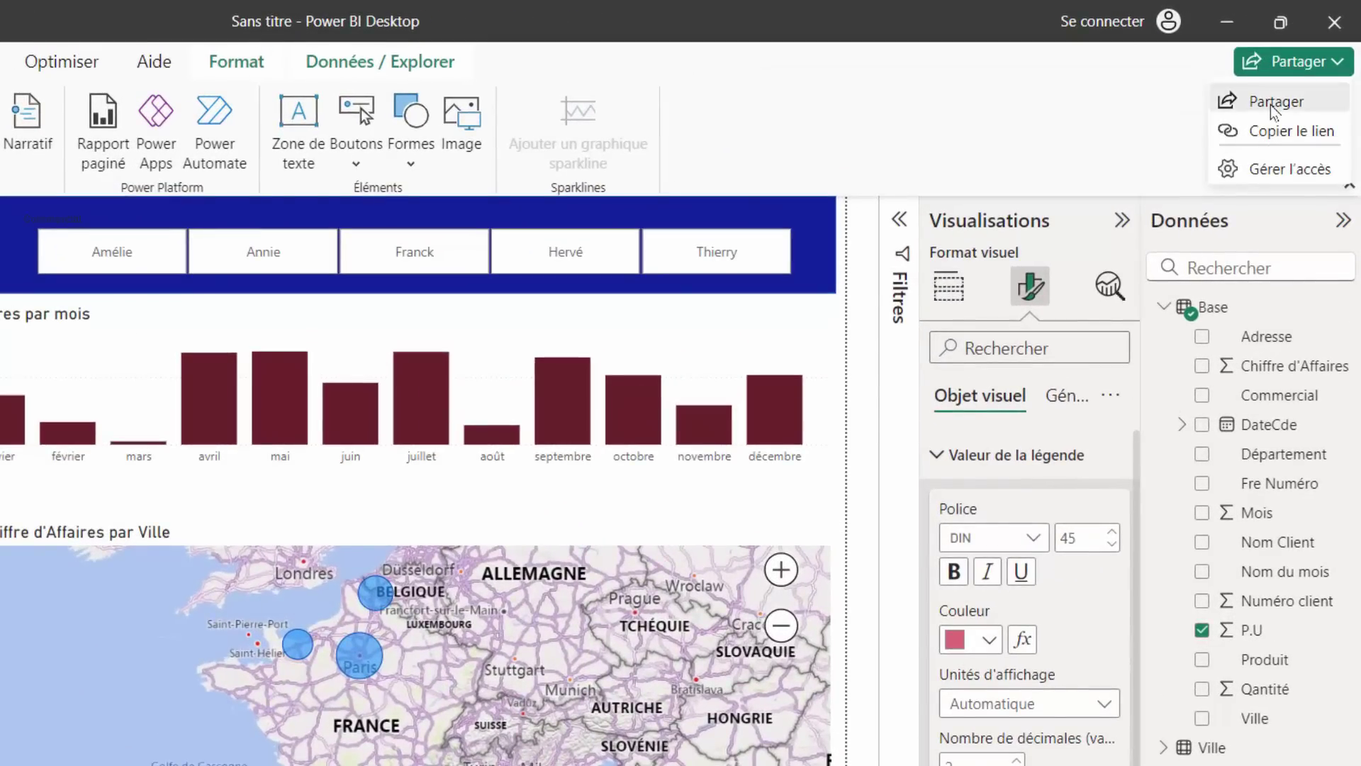
pyautogui.click(1270, 105)
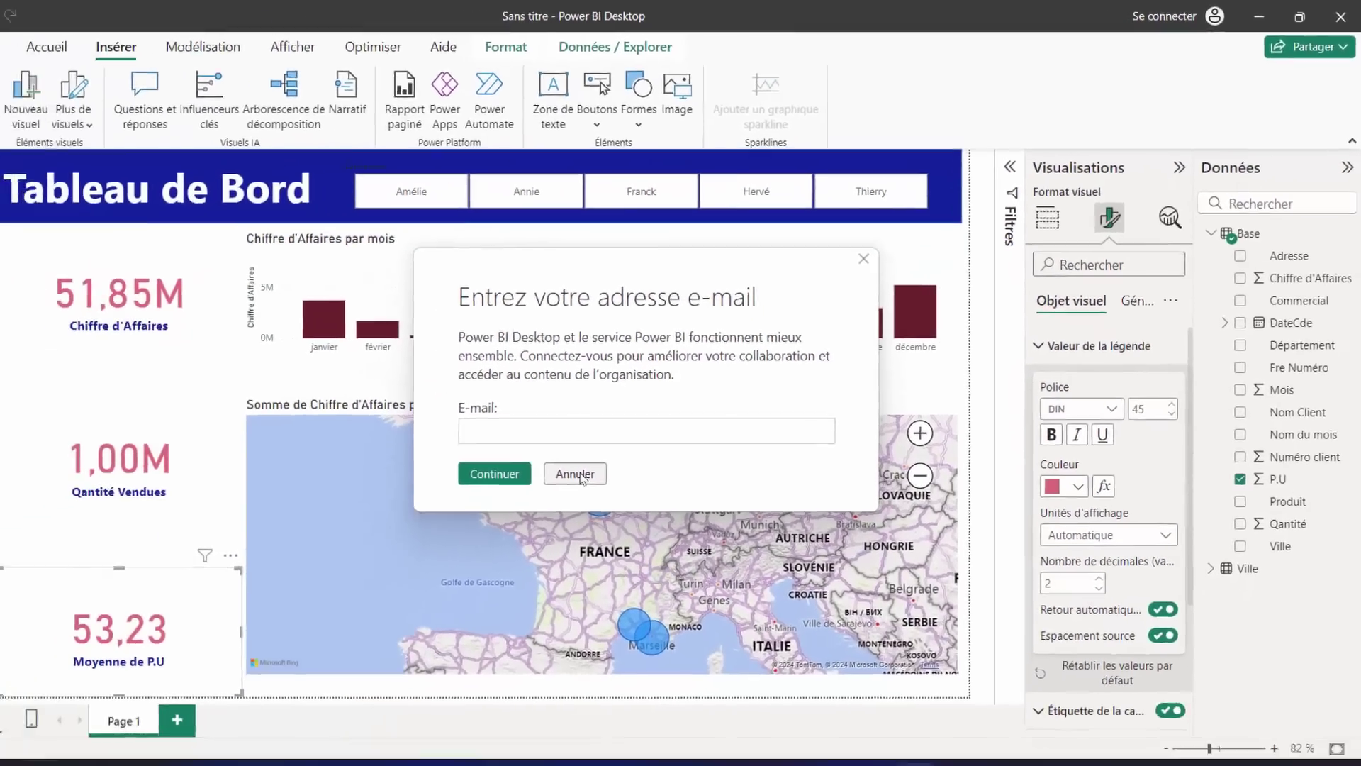
pyautogui.click(376, 603)
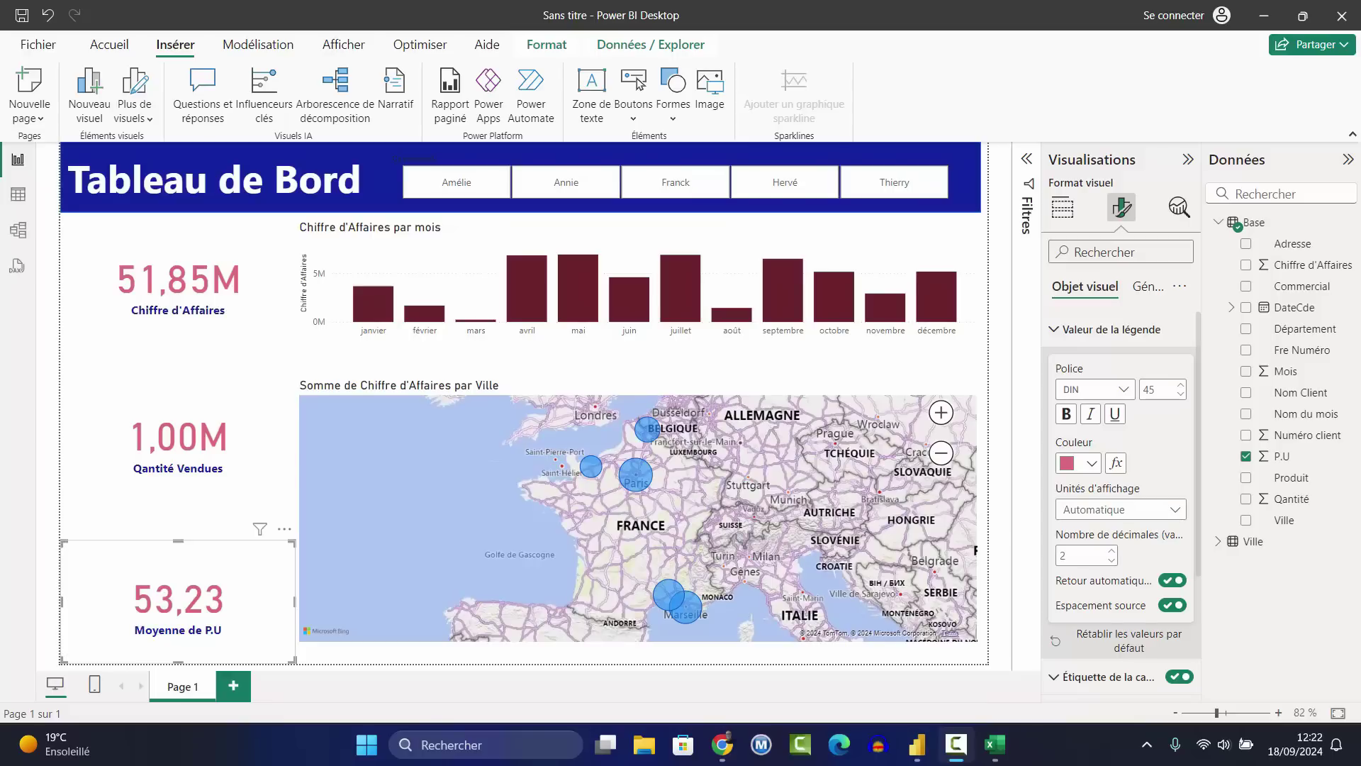
# Switch to the Données workbook in Excel and, in the first data row, set P.U to 300 and Qantité to 100000.
pyautogui.click(995, 745)
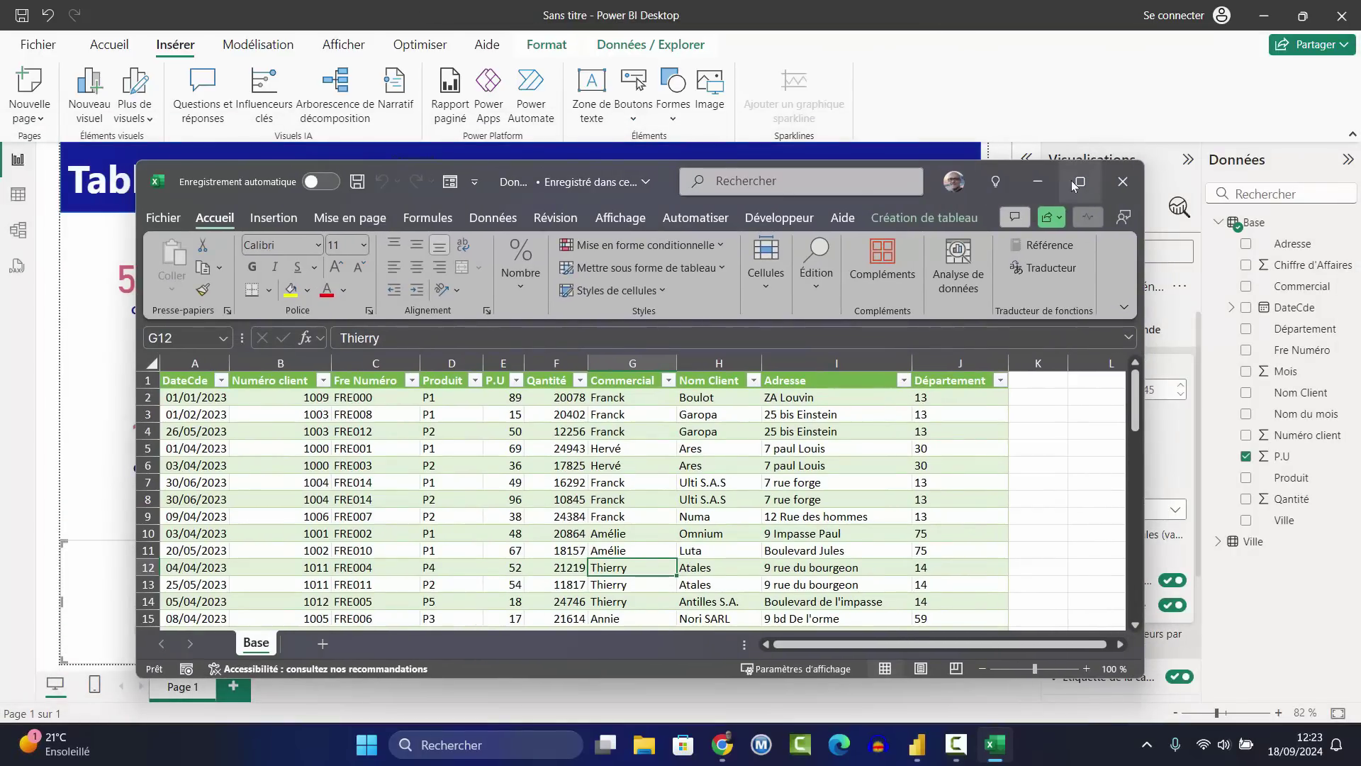
pyautogui.click(1079, 182)
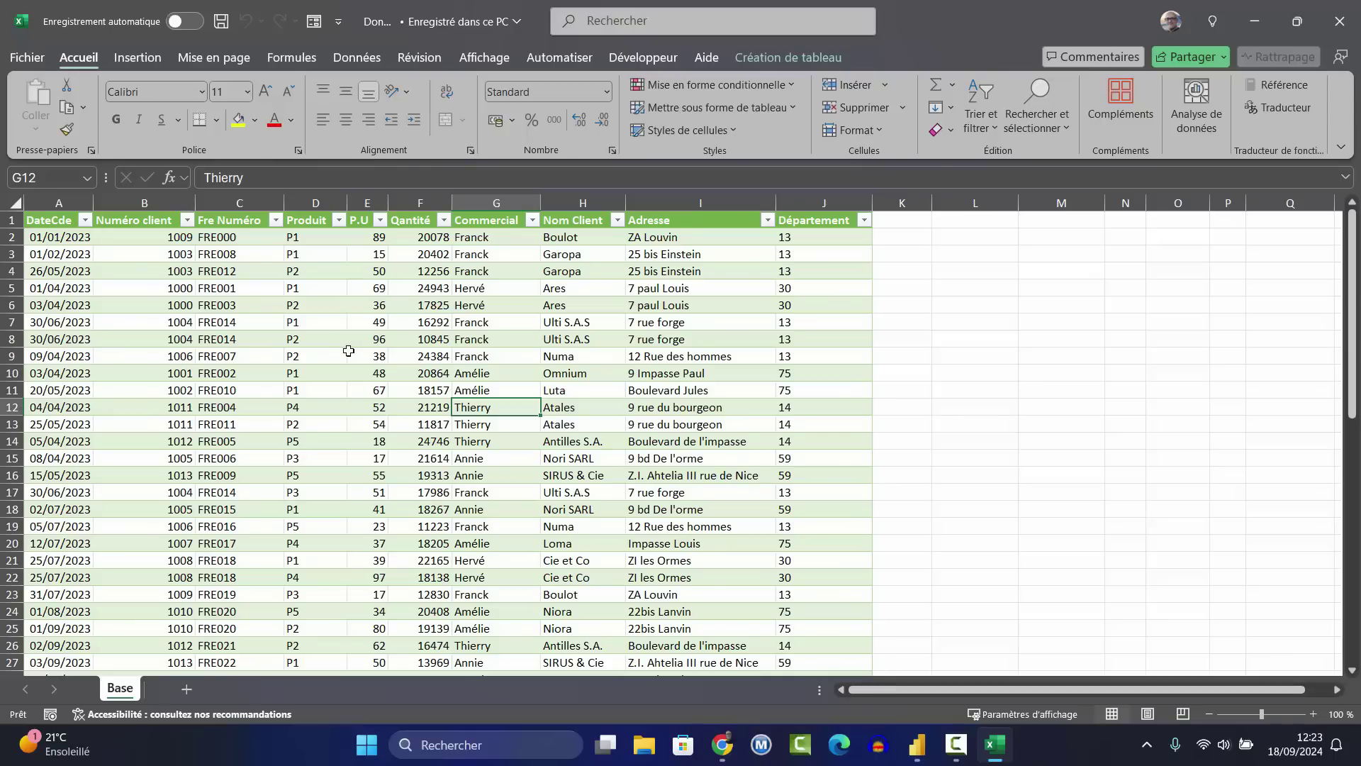
pyautogui.click(365, 237)
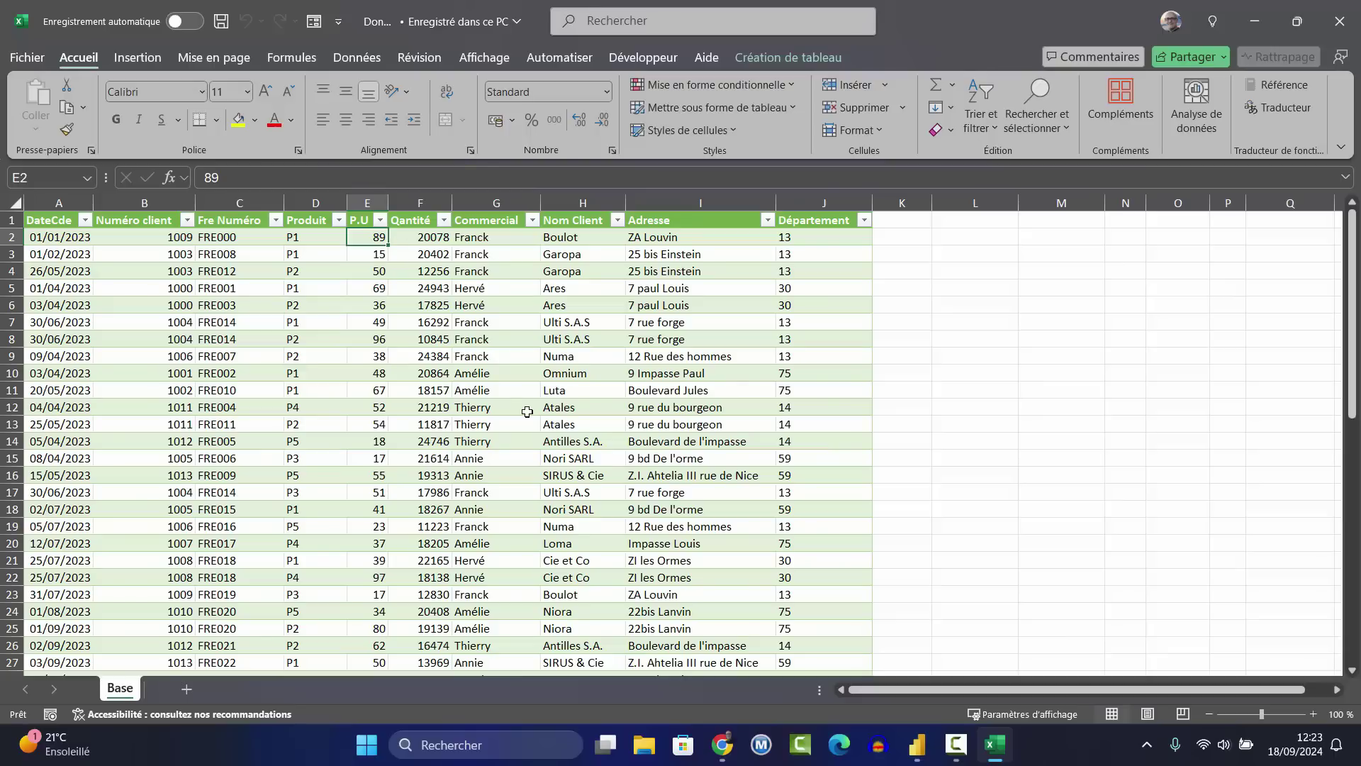
pyautogui.write('300')
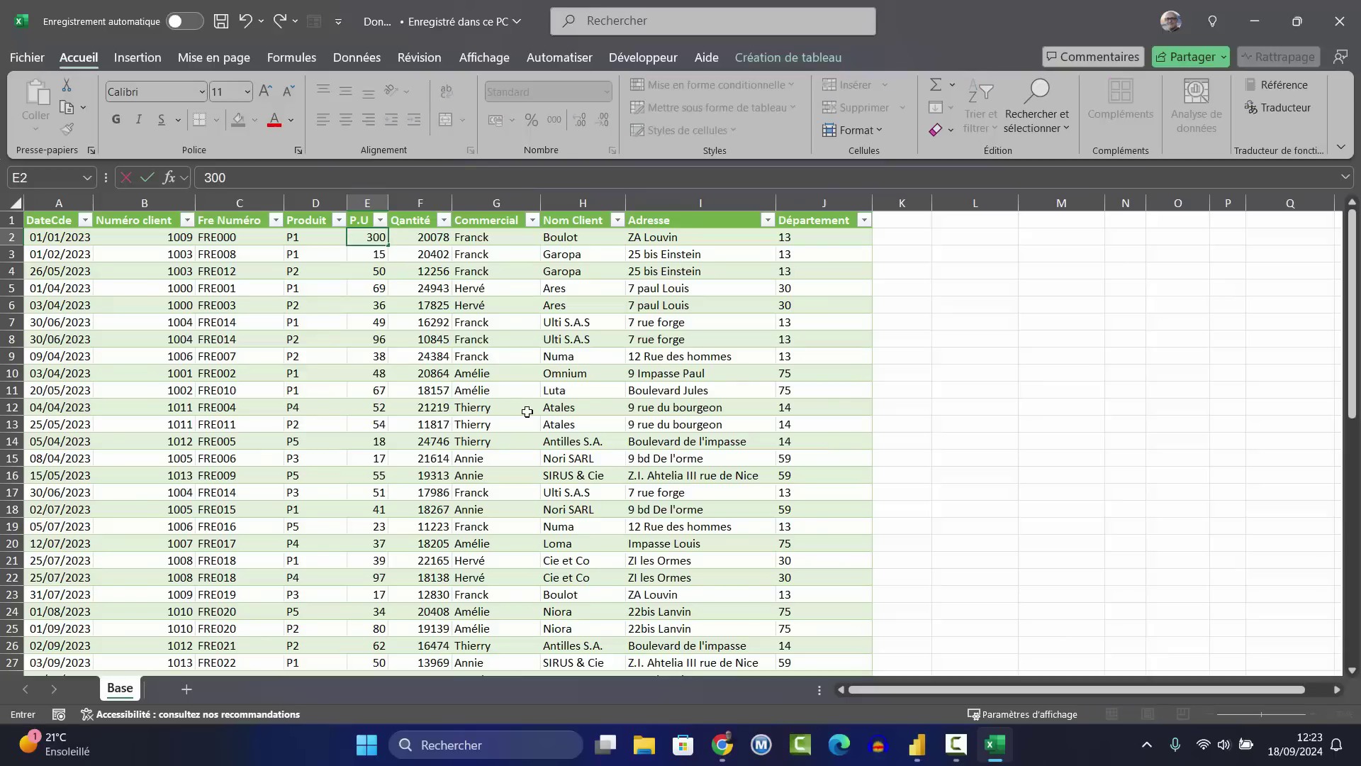
pyautogui.press('Return')
pyautogui.click(429, 238)
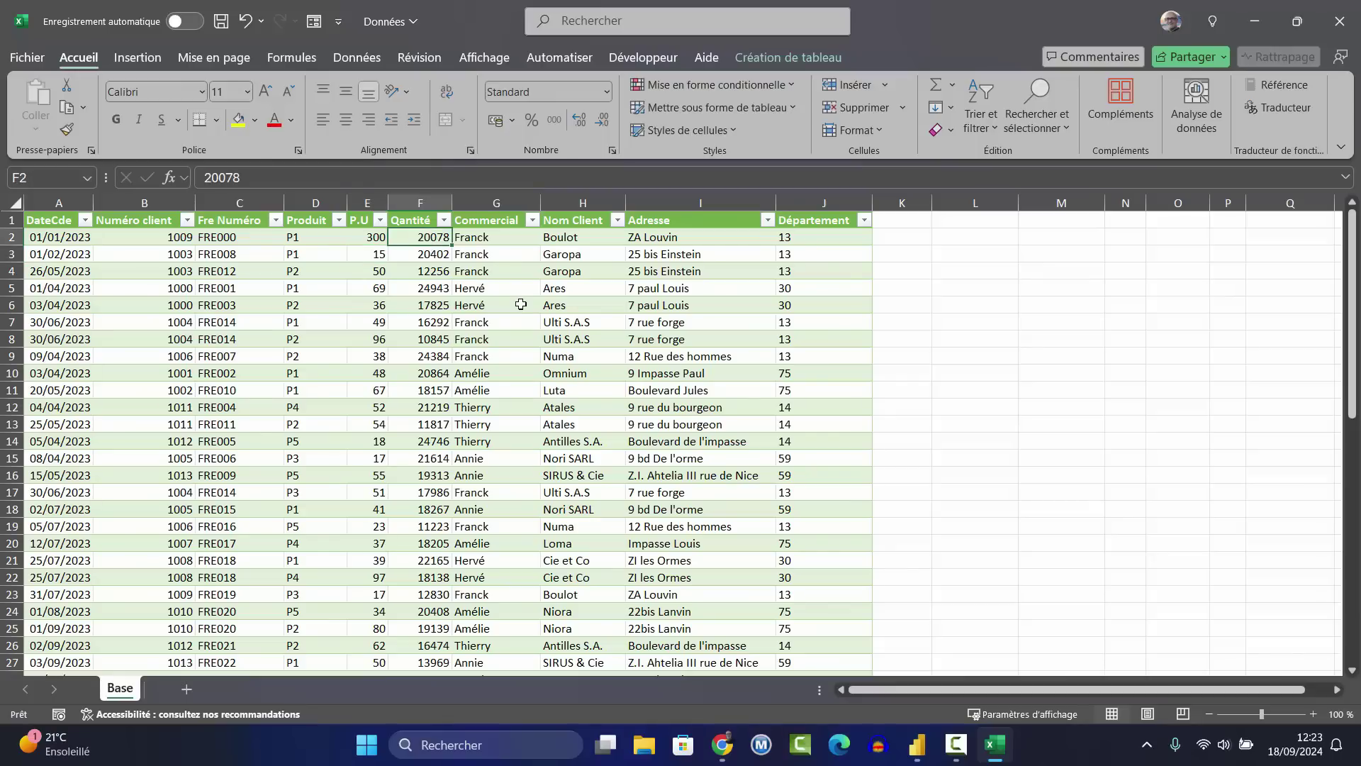
pyautogui.write('100000')
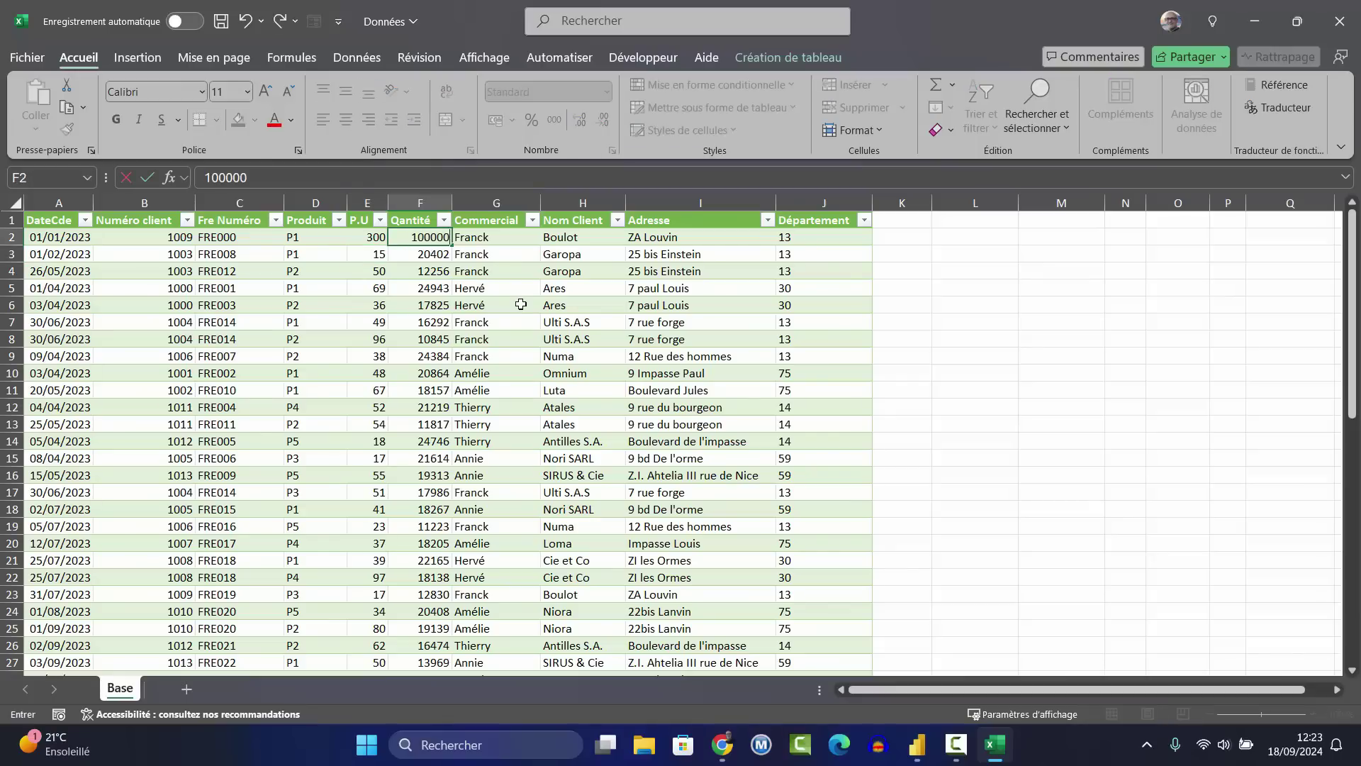
pyautogui.press('Return')
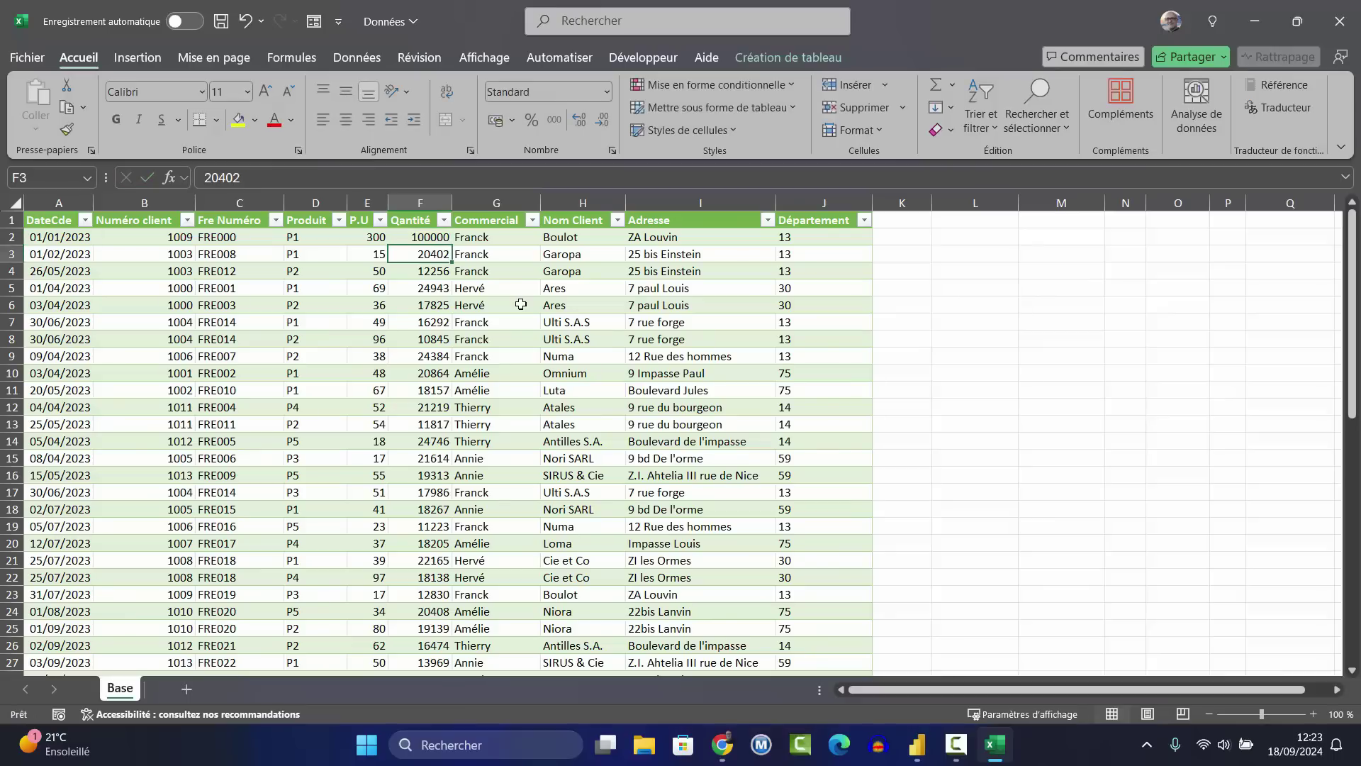
# Close the Données workbook with its changes saved and refresh the report's data in Power BI Desktop.
pyautogui.click(1345, 26)
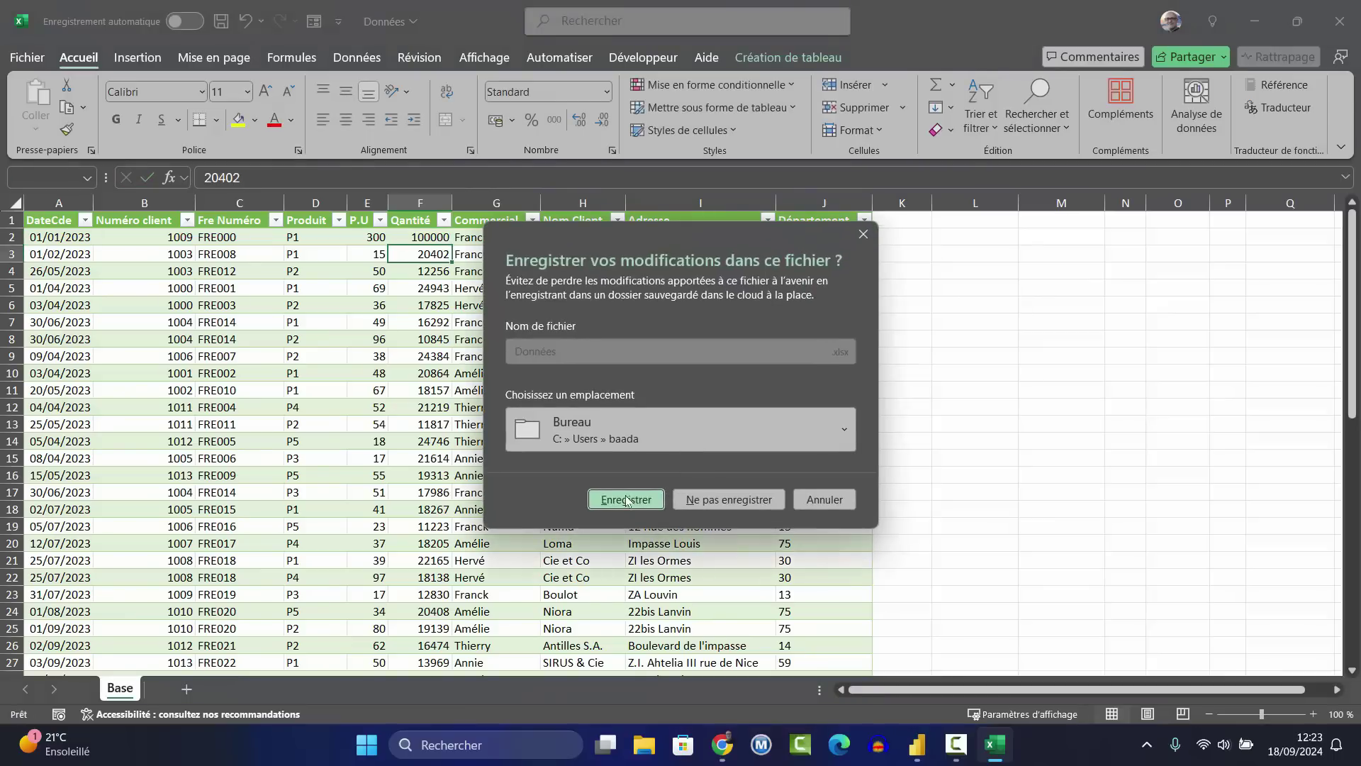
pyautogui.click(624, 500)
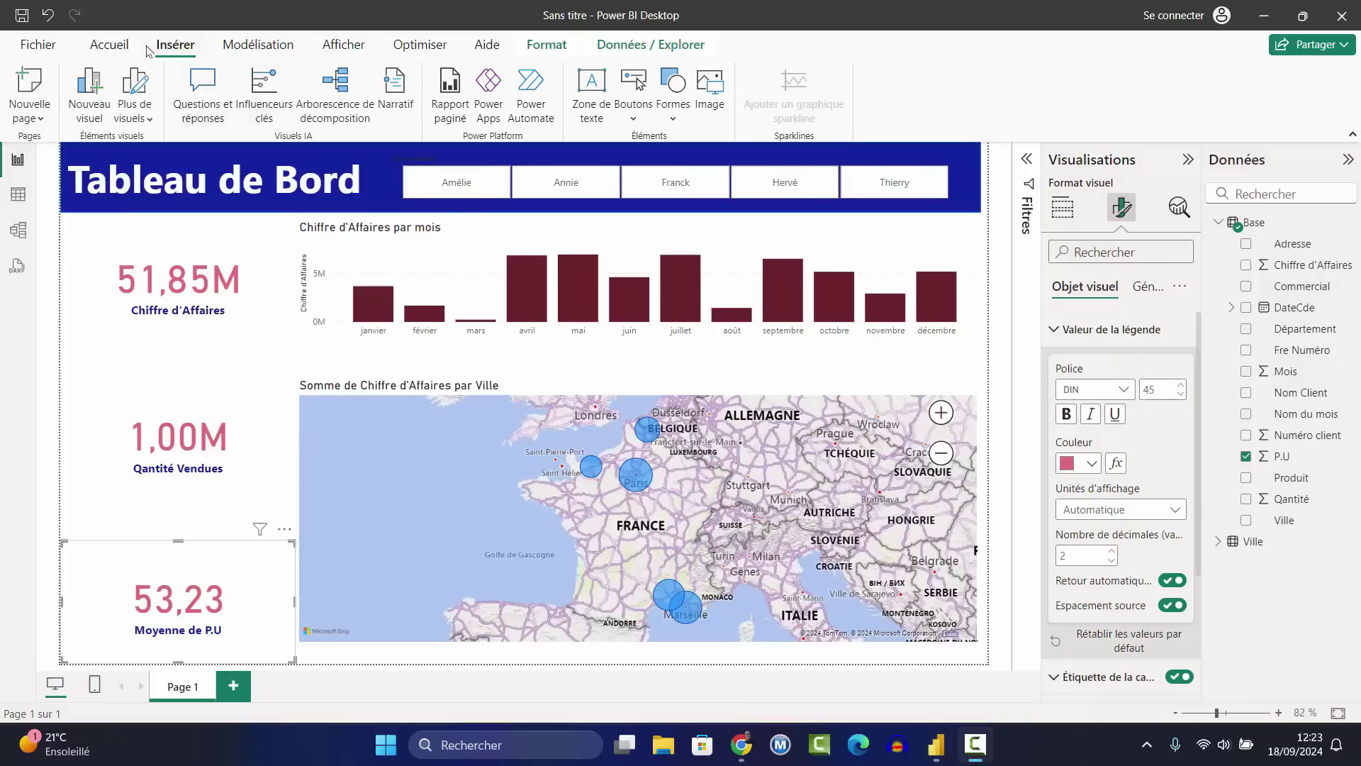
pyautogui.click(124, 53)
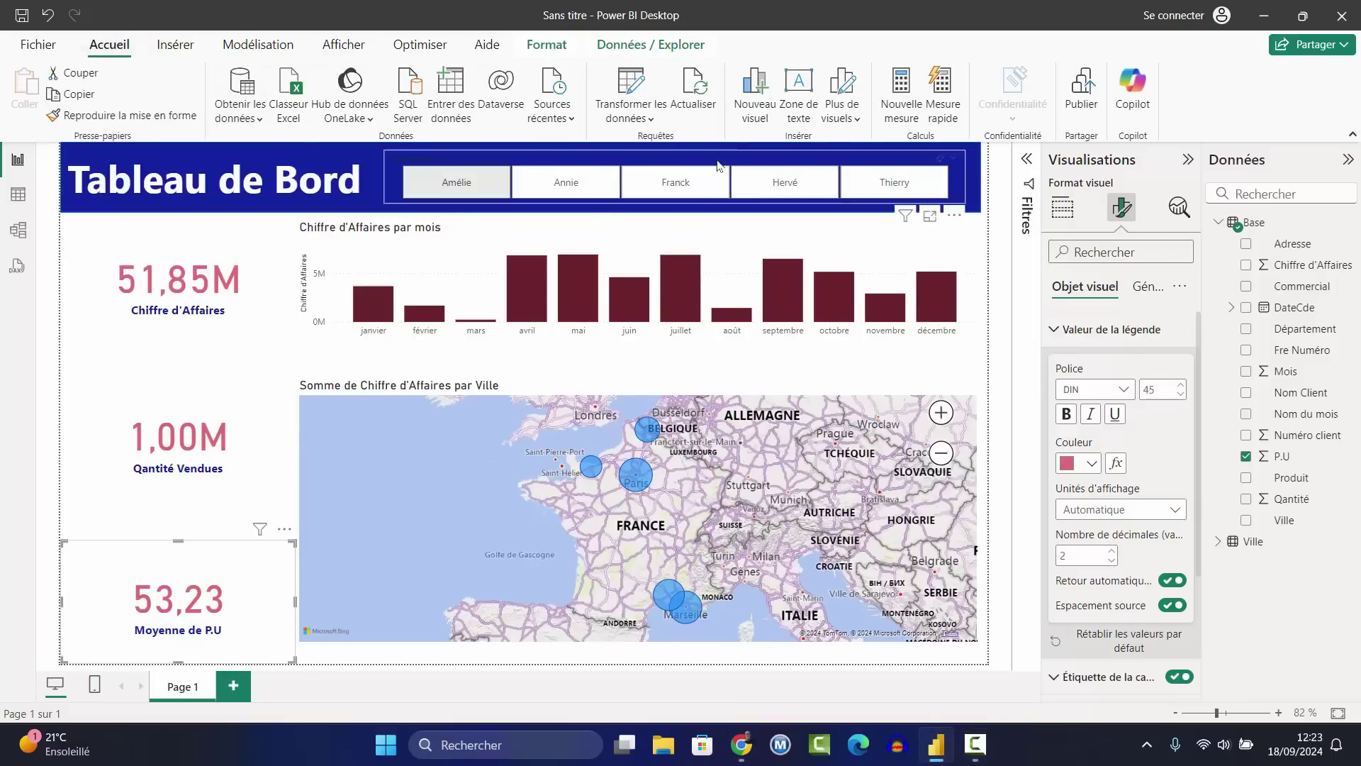
pyautogui.click(692, 92)
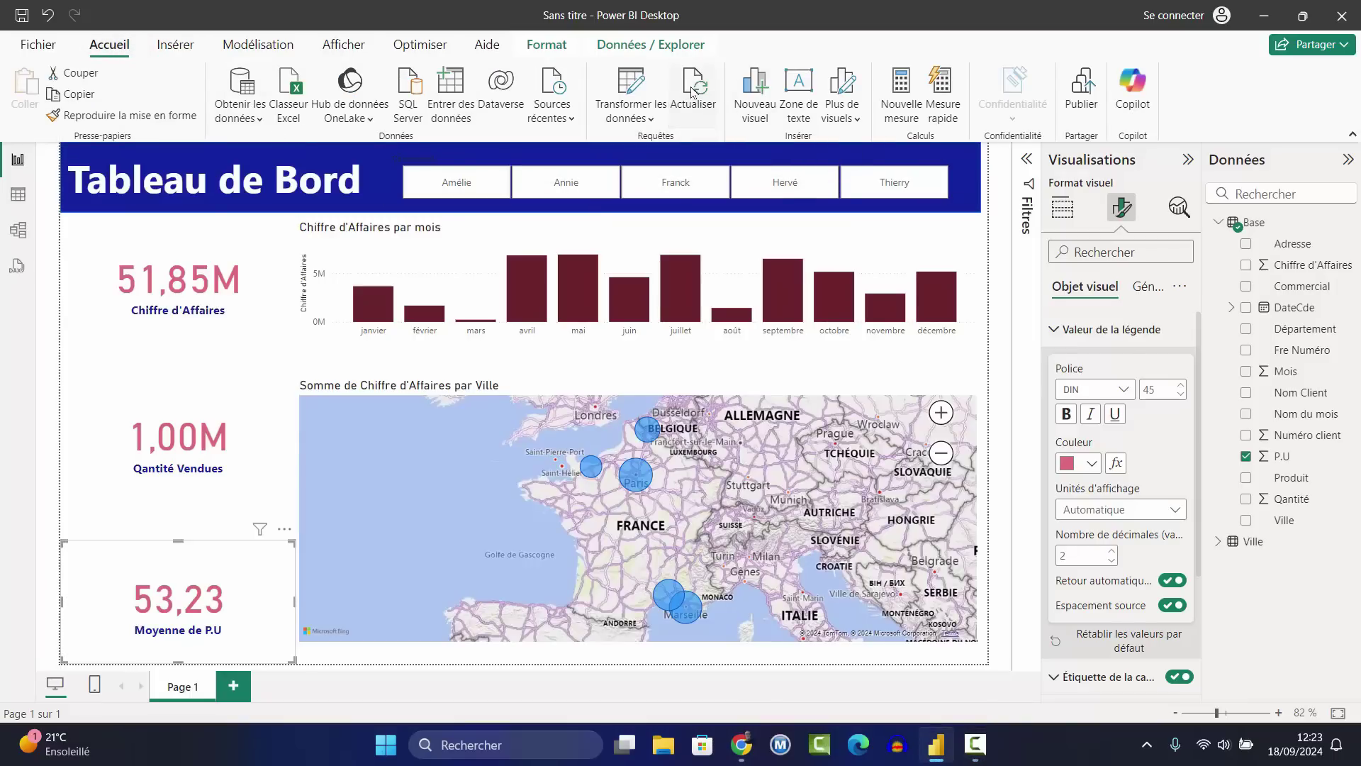